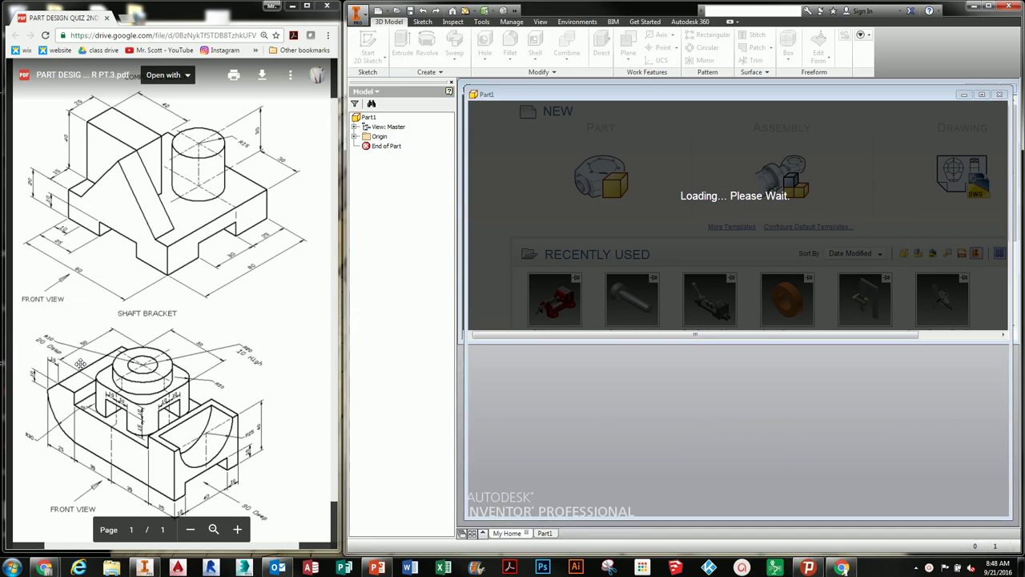
# Enlarge the Composite Block drawing and widen the browser window that shows it.
pyautogui.keyDown('ctrl'); pyautogui.scroll(4, 162, 204); pyautogui.keyUp('ctrl')
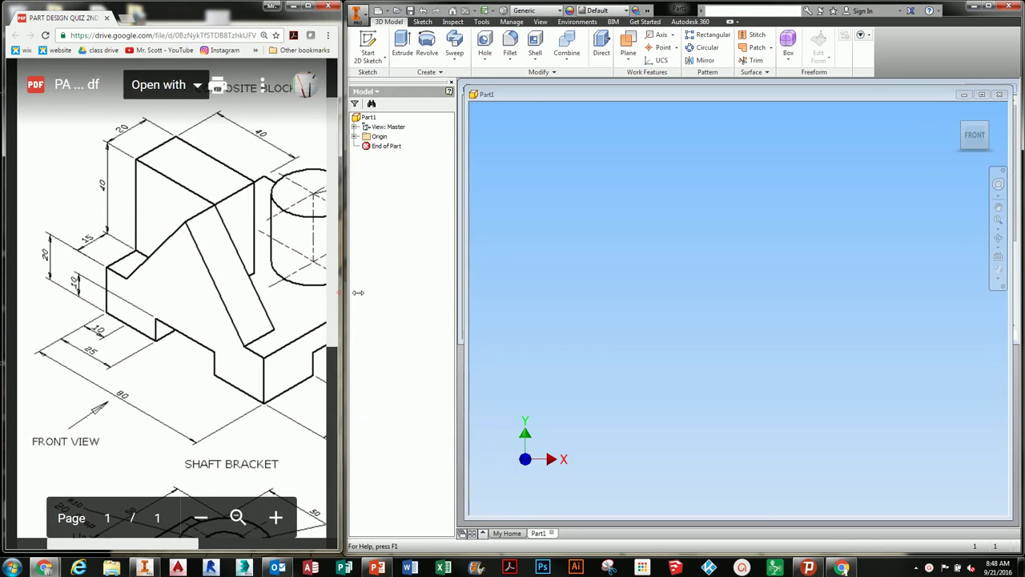
pyautogui.moveTo(342, 297); pyautogui.dragTo(470, 298)
pyautogui.click(604, 270)
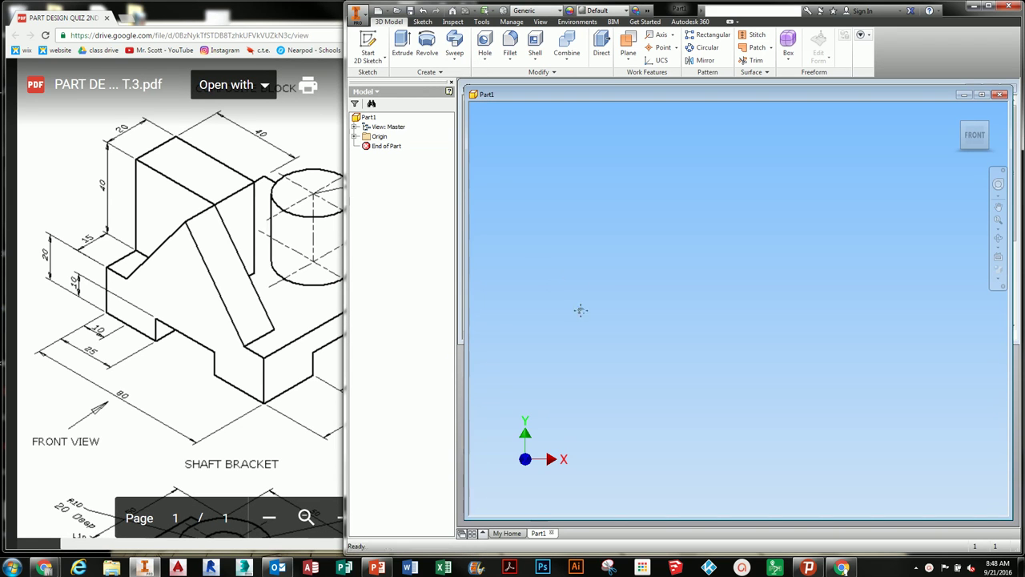
# Set the part document's length unit to millimeter.
pyautogui.click(483, 22)
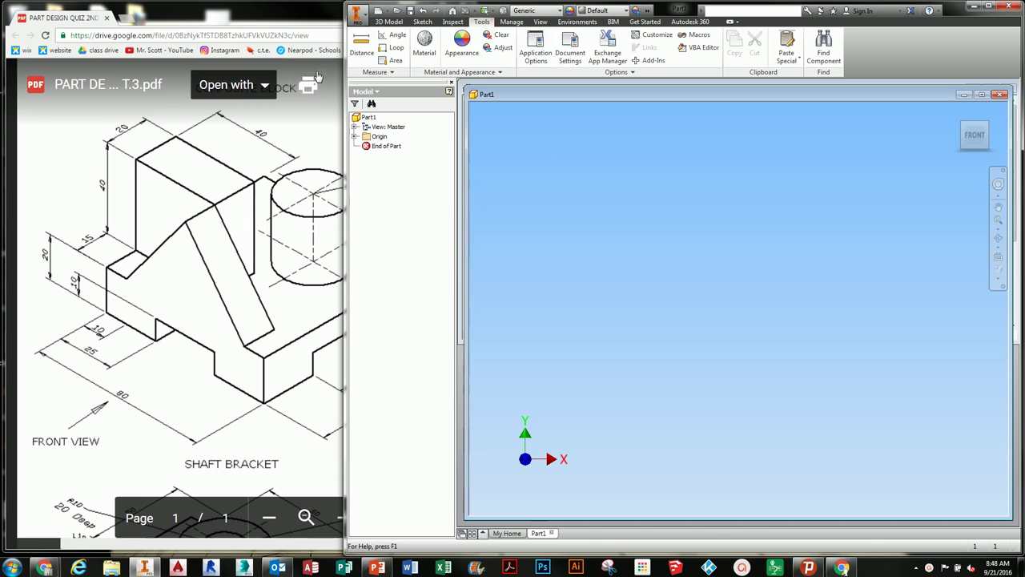
pyautogui.click(569, 53)
pyautogui.click(553, 179)
pyautogui.click(559, 217)
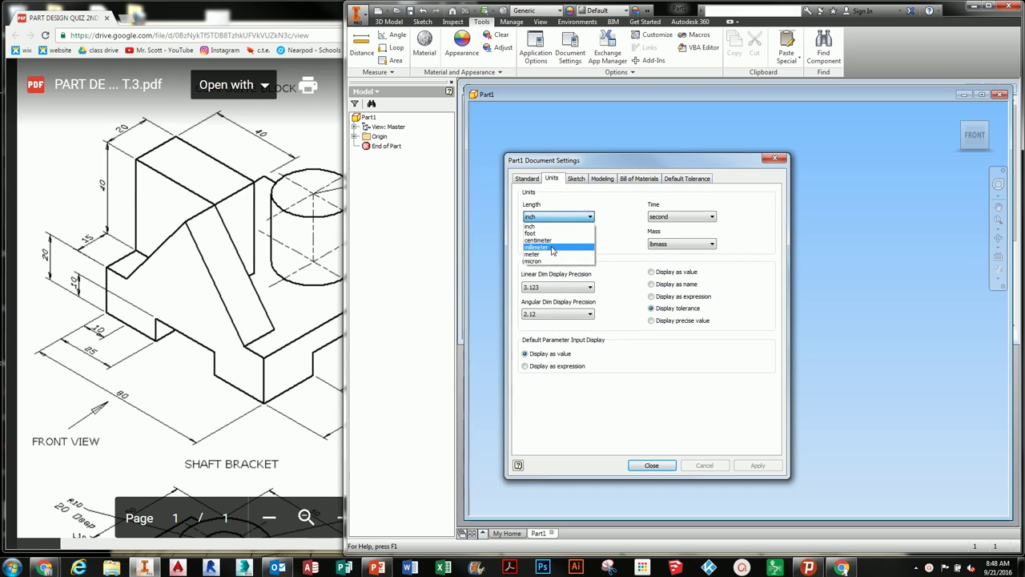
pyautogui.click(552, 247)
pyautogui.click(652, 465)
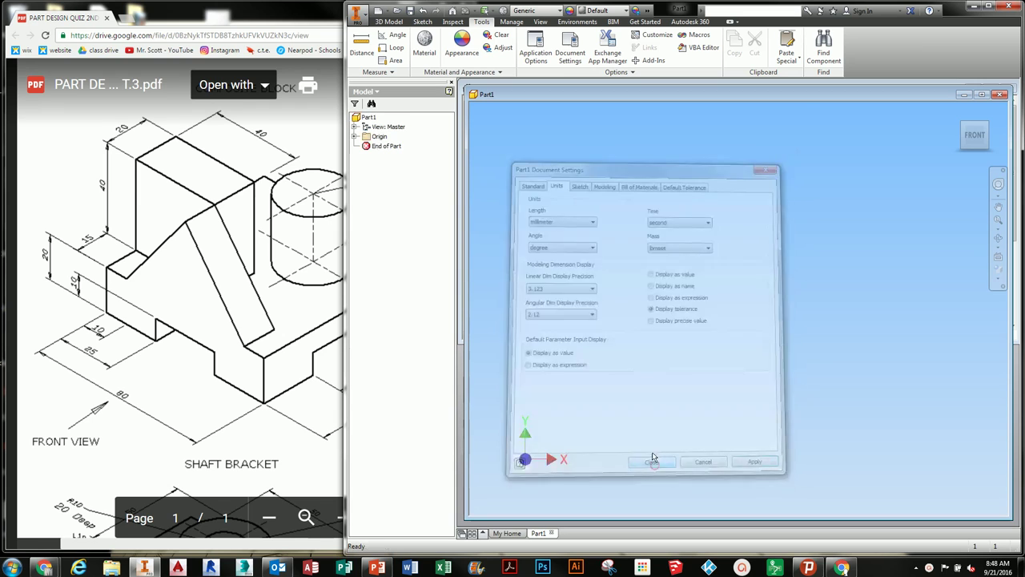
# Start a 2D sketch on the XY origin plane.
pyautogui.click(354, 137)
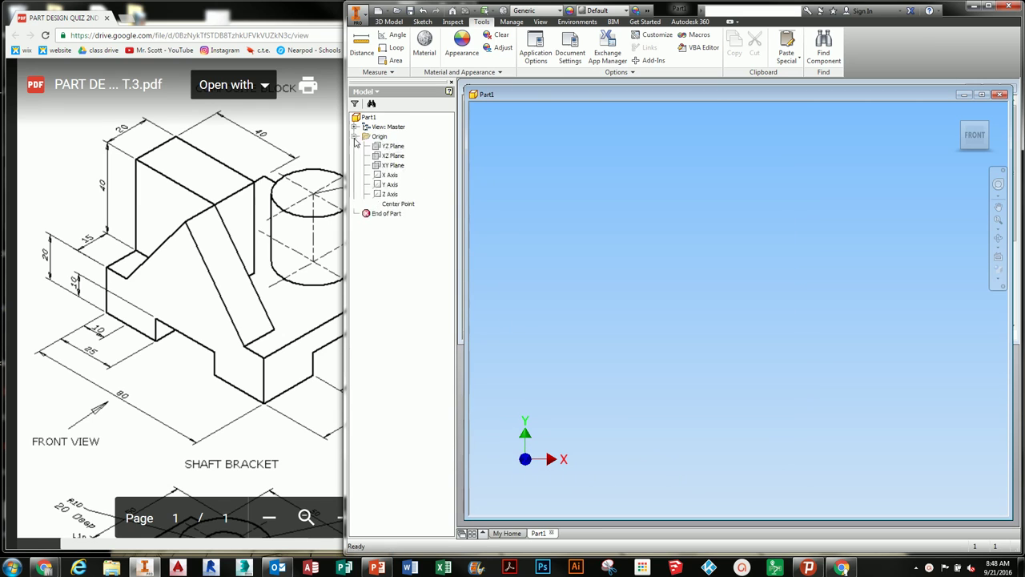
pyautogui.click(391, 166)
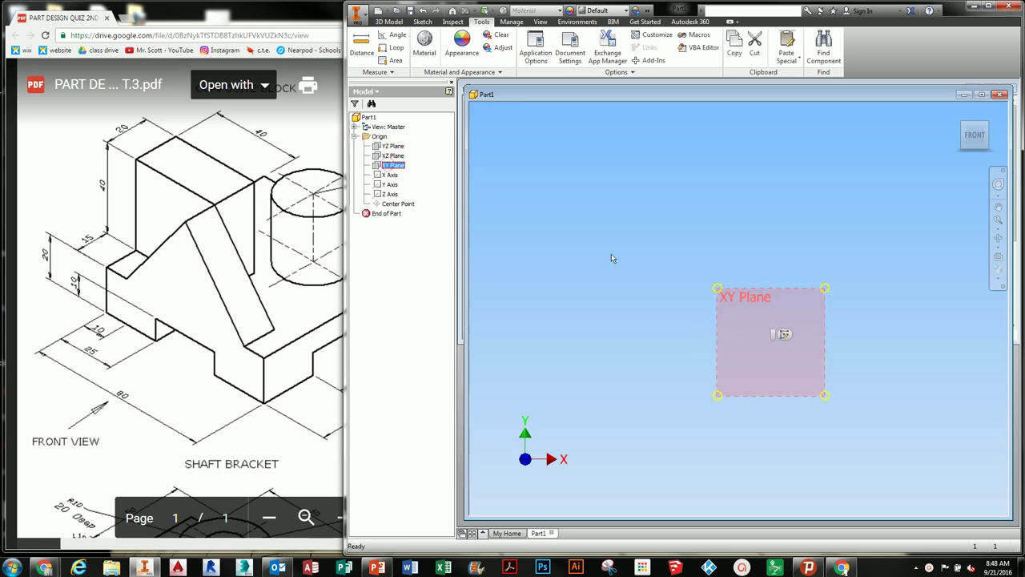
pyautogui.click(775, 339)
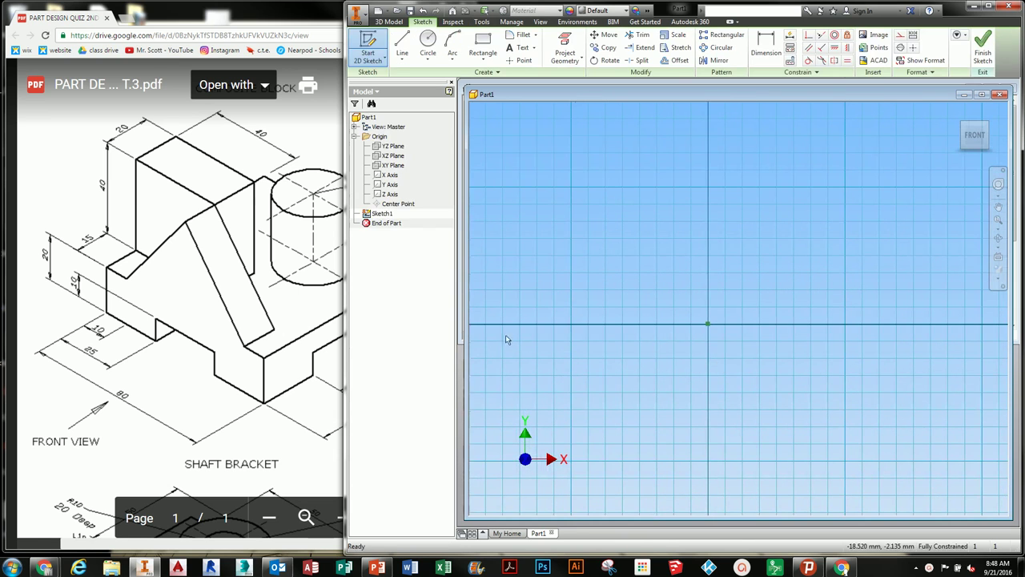
# Check the Composite Block drawing, and sketch a two-point rectangle about 54 mm tall around the sketch origin.
pyautogui.moveTo(346, 320); pyautogui.dragTo(474, 320)
pyautogui.scroll(-10, 293, 307)
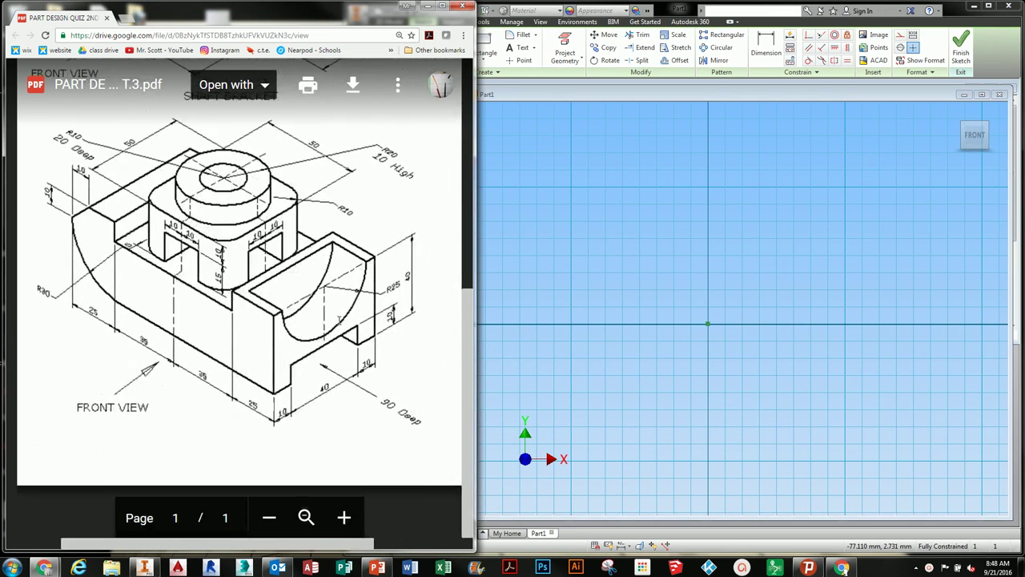
pyautogui.scroll(5, 340, 318)
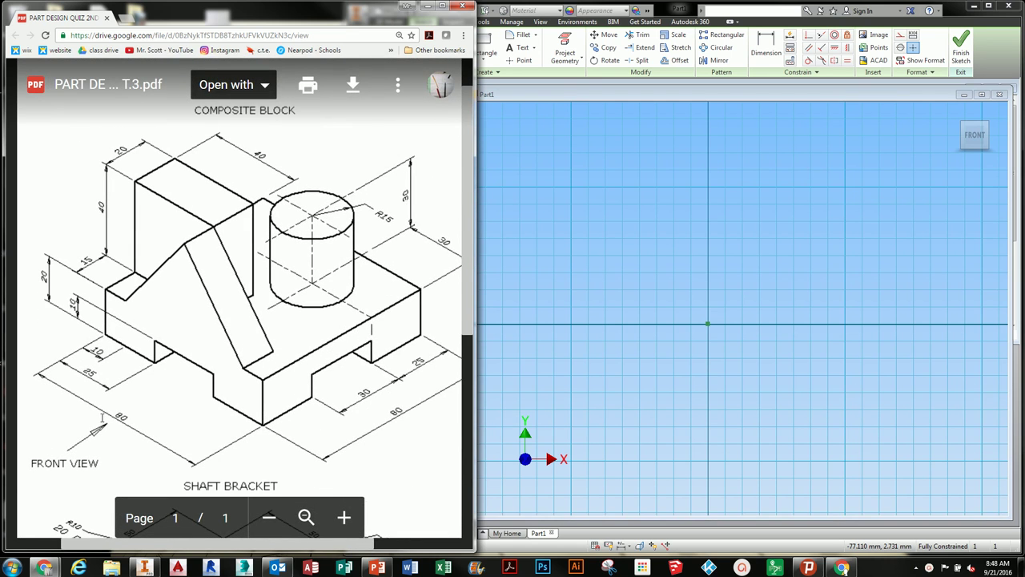
pyautogui.click(633, 337)
pyautogui.click(483, 45)
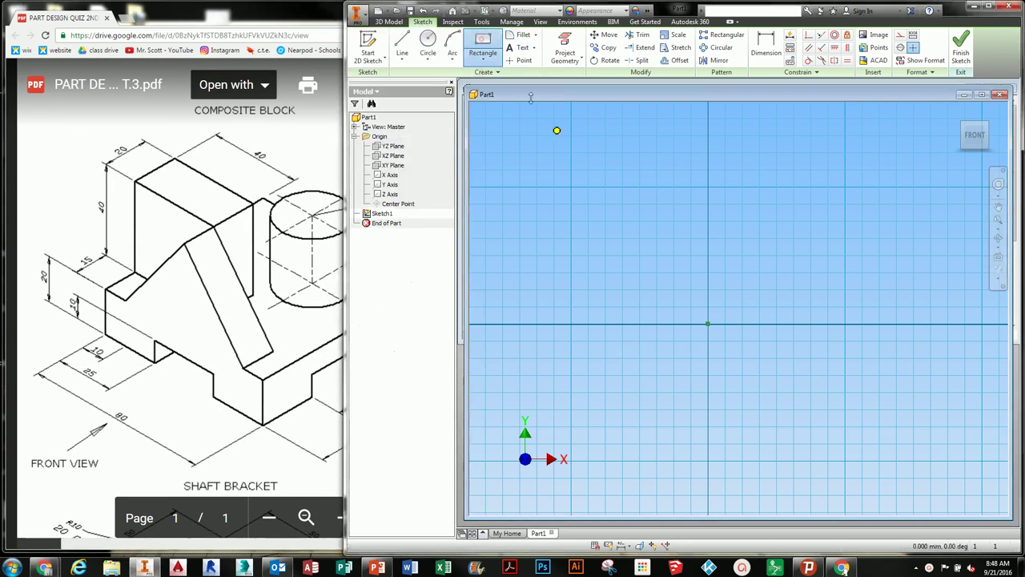
pyautogui.click(559, 180)
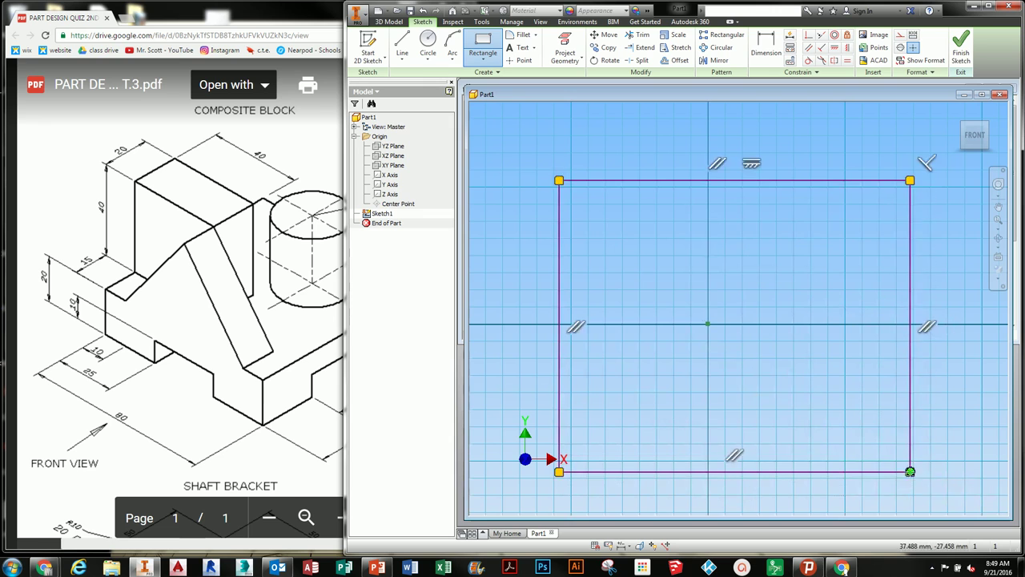
pyautogui.click(910, 471)
# Dimension the rectangle's top edge to a width of 80 mm.
pyautogui.press('d')
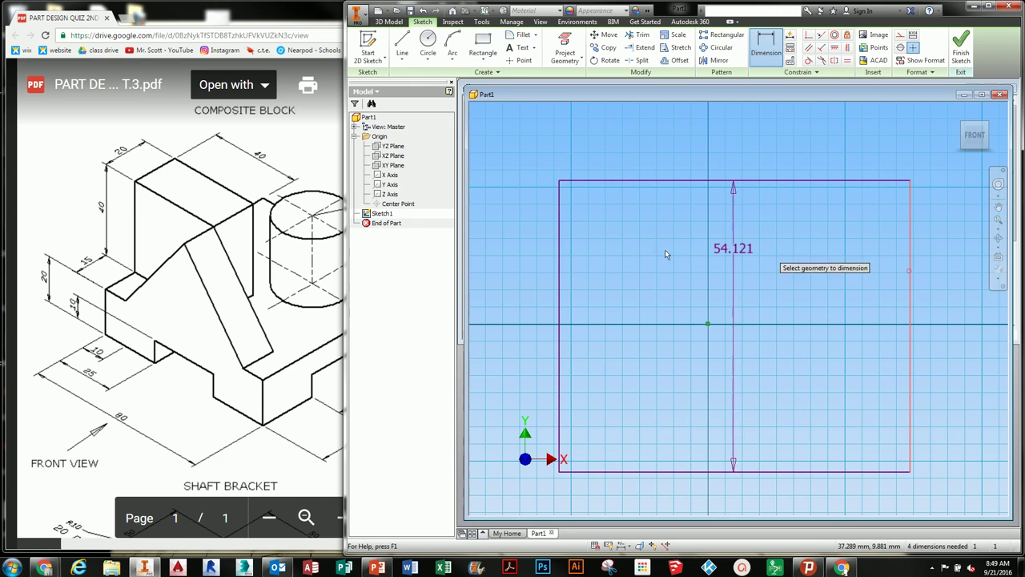
pyautogui.click(582, 181)
pyautogui.click(692, 130)
pyautogui.write('80')
pyautogui.press('Return')
# Dimension the distance between the rectangle's top and bottom edges as 80 mm.
pyautogui.scroll(-3, 745, 366)
pyautogui.scroll(3, 729, 401)
pyautogui.scroll(-3, 755, 419)
pyautogui.click(760, 407)
pyautogui.click(763, 211)
pyautogui.click(892, 304)
pyautogui.write('80')
pyautogui.press('Return')
# Project the origin's X and Y axes into the sketch.
pyautogui.moveTo(829, 298); pyautogui.dragTo(806, 321, button='middle')
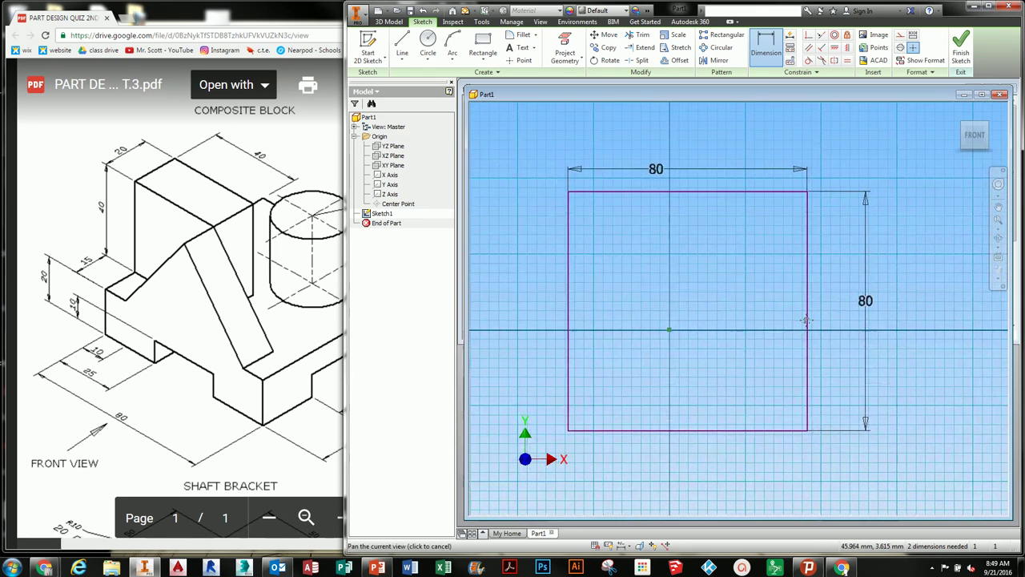
pyautogui.moveTo(716, 319); pyautogui.dragTo(730, 319, button='middle')
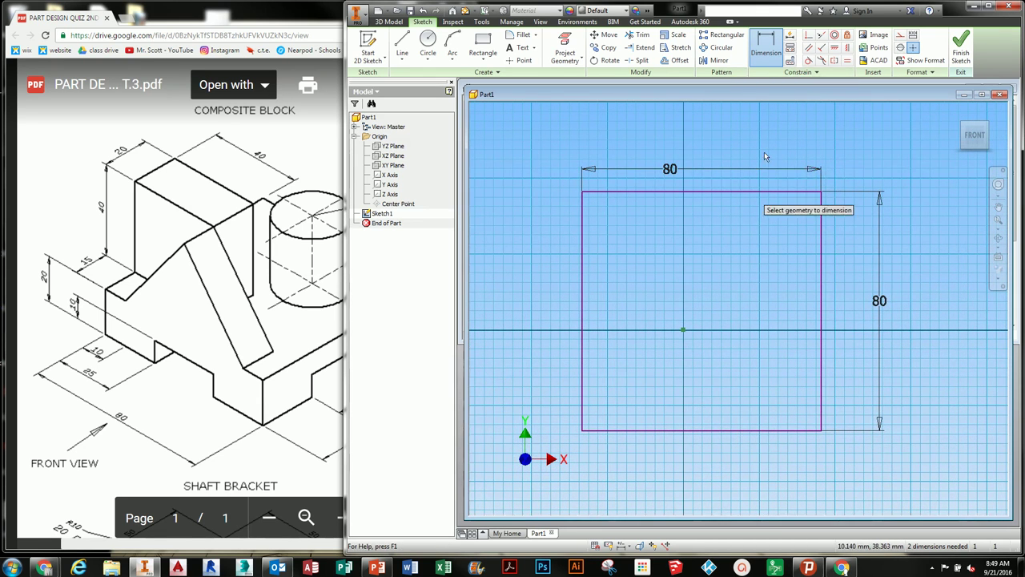
pyautogui.click(565, 49)
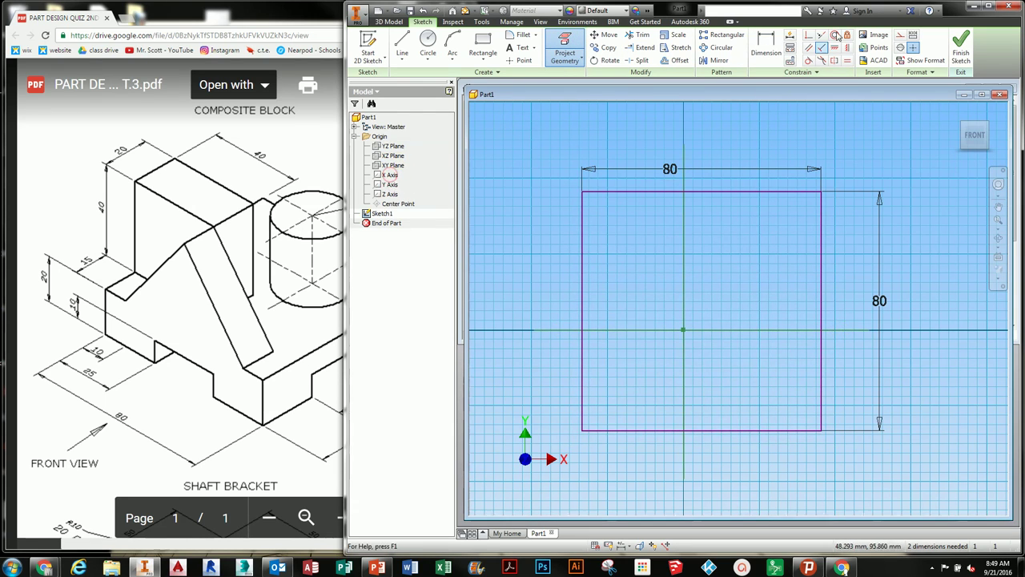
# Constrain the rectangle's left and right edges to be symmetric about the projected vertical axis.
pyautogui.click(831, 62)
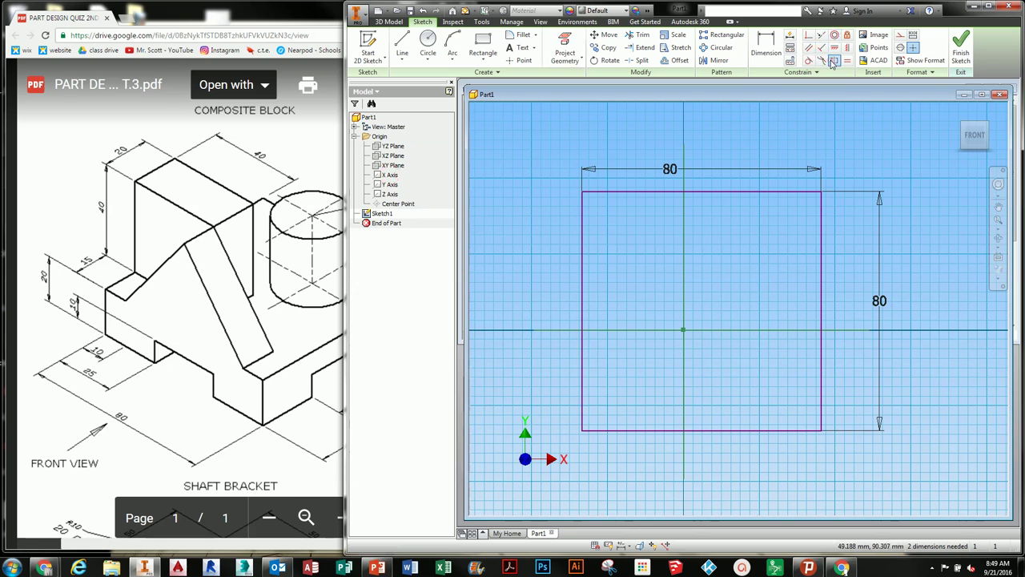
pyautogui.click(819, 249)
pyautogui.click(582, 264)
pyautogui.click(683, 282)
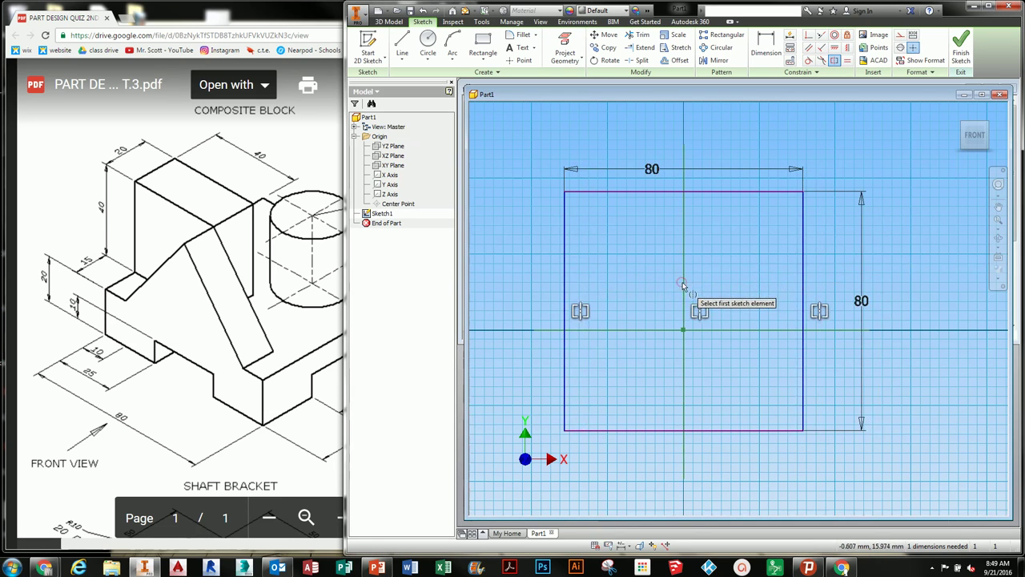
pyautogui.click(721, 191)
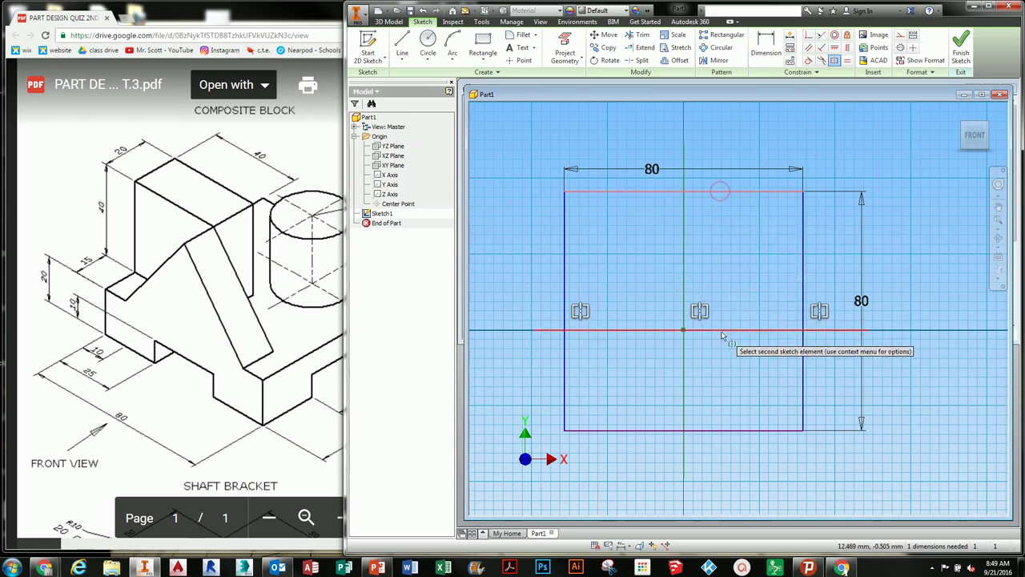
pyautogui.click(722, 330)
pyautogui.hotkey('ctrl', 'z')
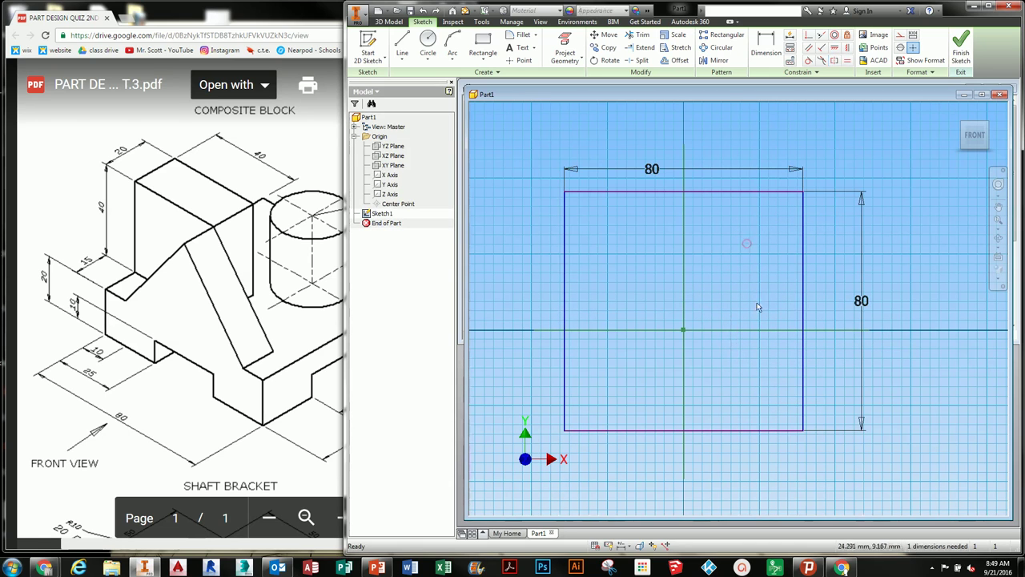
# Constrain the rectangle's top and bottom edges to be symmetric about the projected horizontal axis, and finish the sketch.
pyautogui.click(835, 64)
pyautogui.click(731, 430)
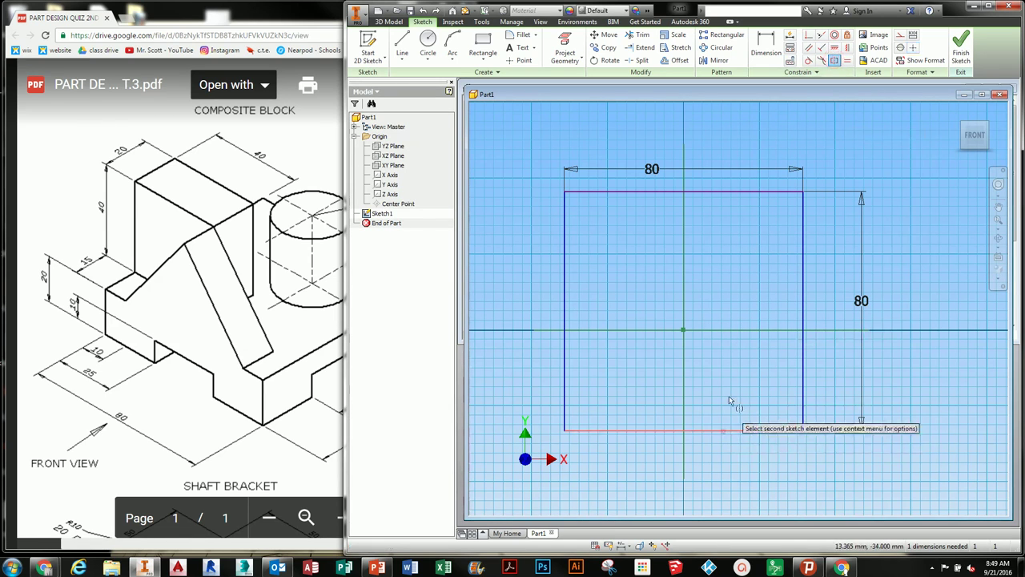
pyautogui.click(731, 191)
pyautogui.click(692, 330)
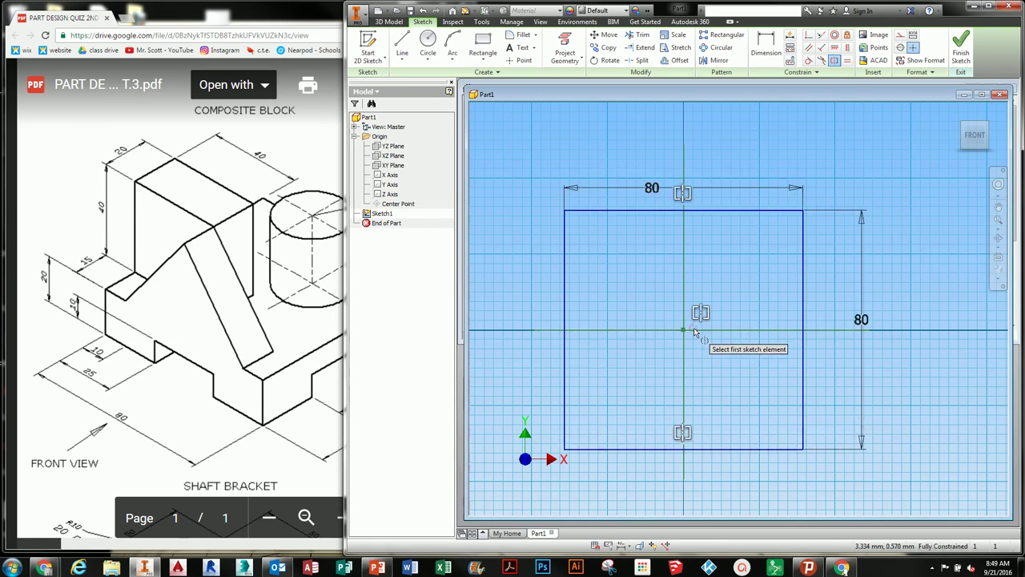
pyautogui.click(956, 63)
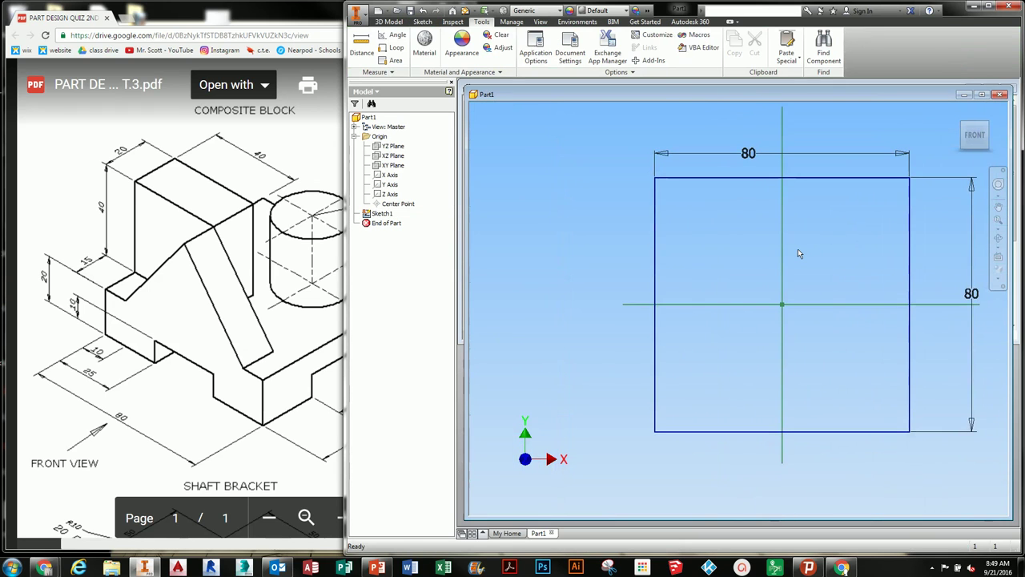
# Extrude the square profile 20 mm as a solid base block.
pyautogui.click(389, 21)
pyautogui.click(402, 44)
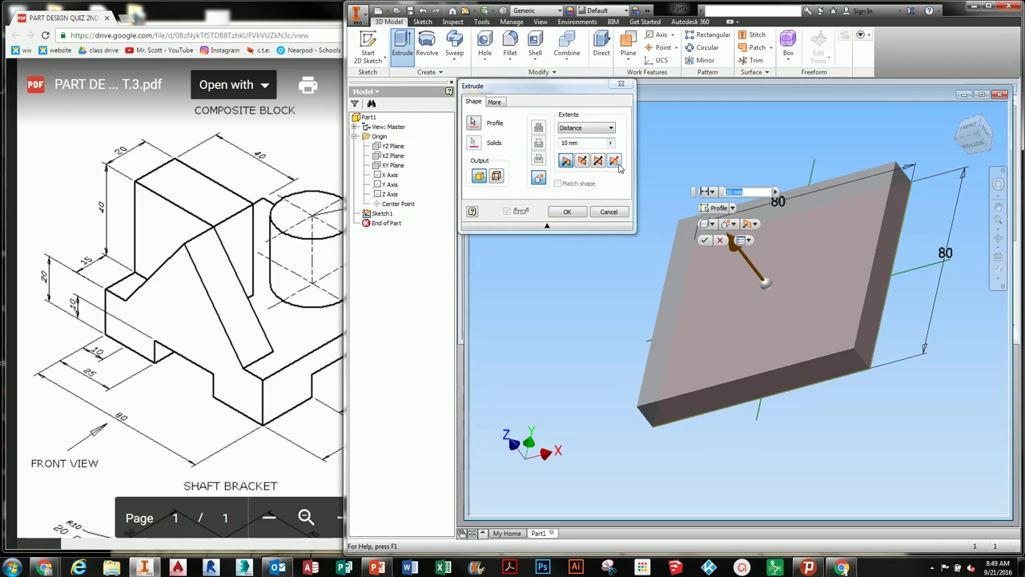
pyautogui.click(566, 144)
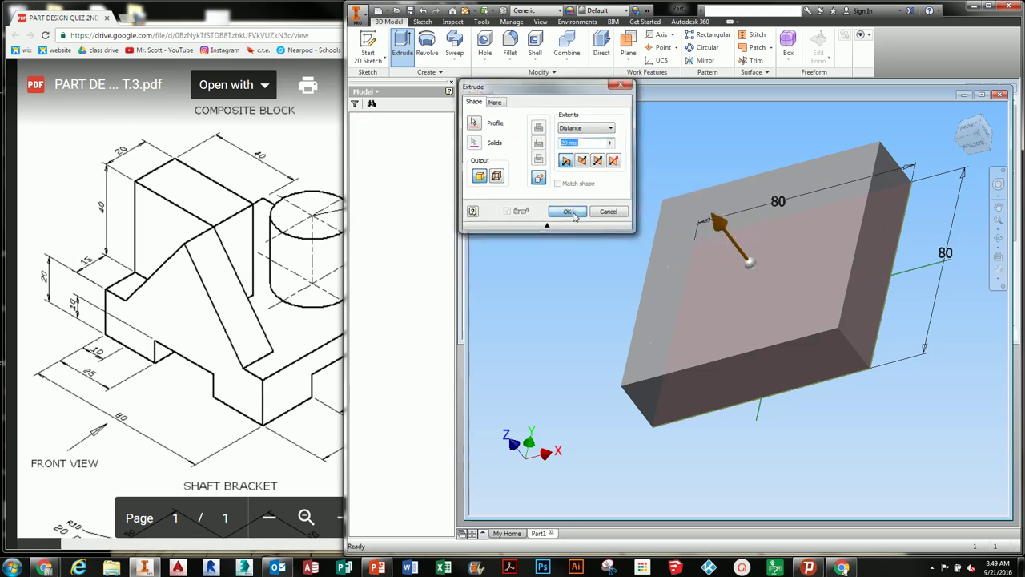
pyautogui.click(567, 211)
# Start a new sketch on the base block's narrow side face that faces the Bottom view.
pyautogui.moveTo(662, 265); pyautogui.dragTo(657, 267)
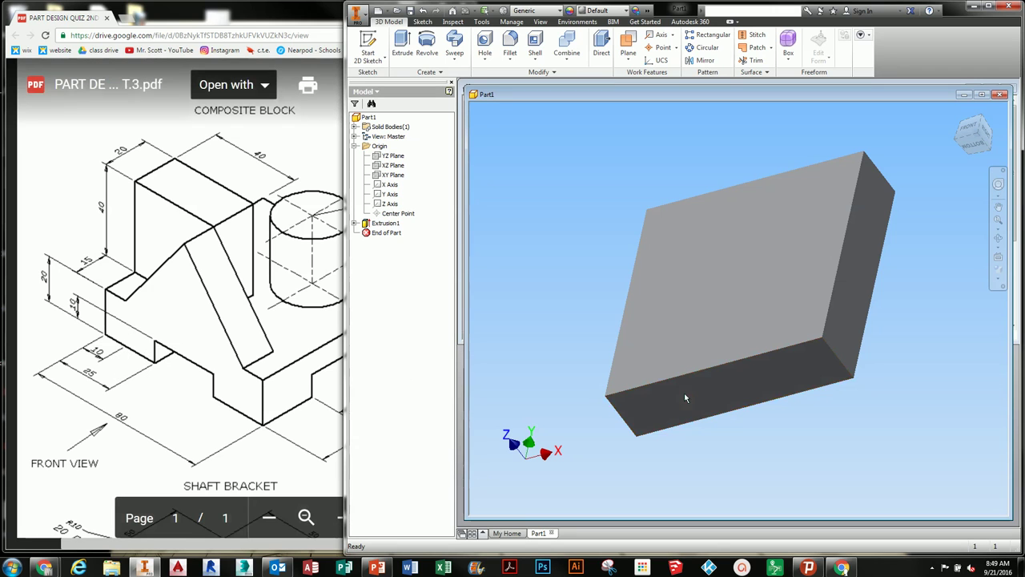
pyautogui.click(716, 391)
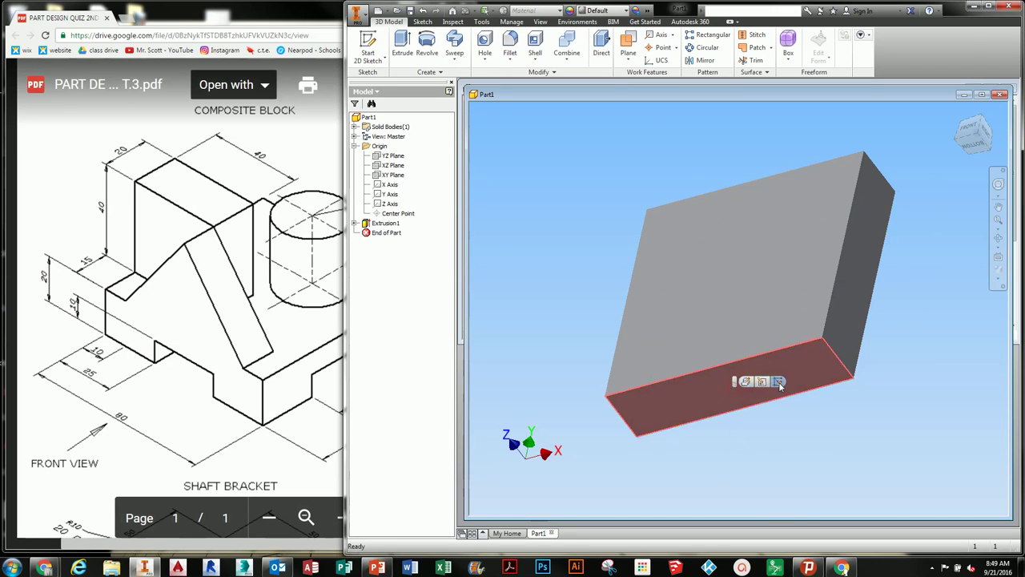
pyautogui.click(754, 378)
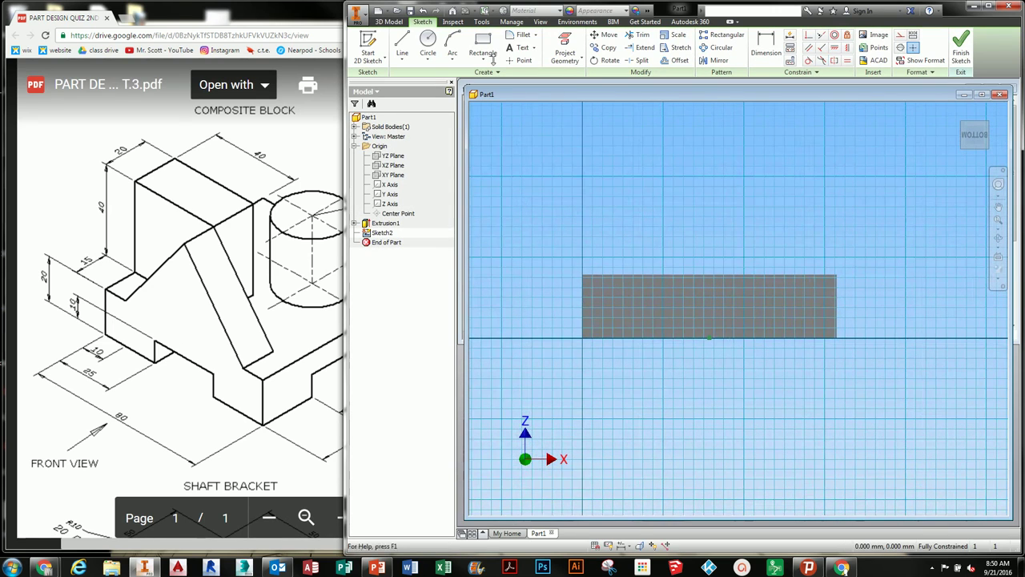
# Sketch a rectangle for the notch near the middle of the face, resting on its lower edge.
pyautogui.click(403, 44)
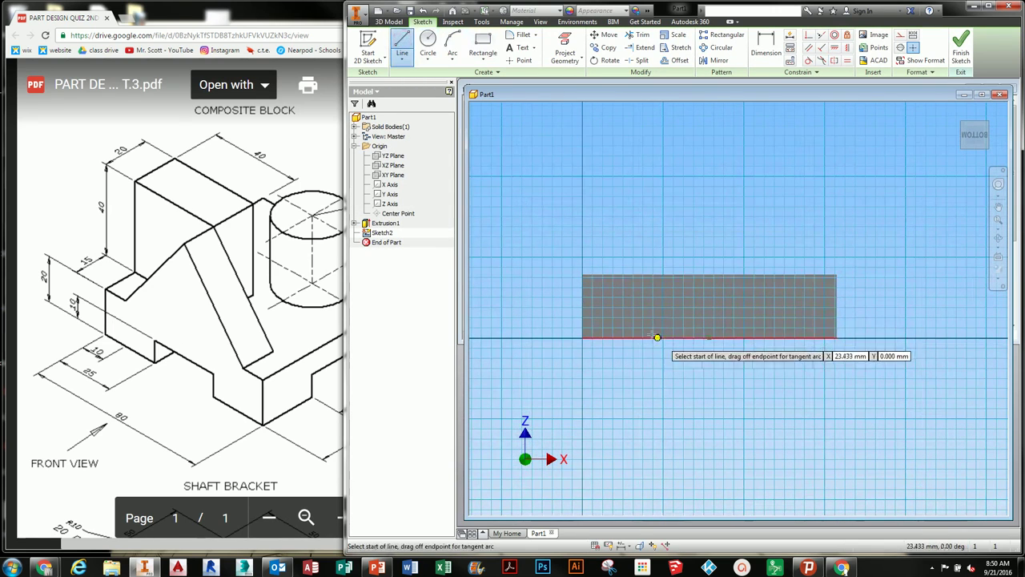
pyautogui.press('r')
pyautogui.click(653, 337)
pyautogui.click(760, 308)
# Dimension the notch rectangle's height as 10 mm from the face's lower edge.
pyautogui.scroll(3, 673, 323)
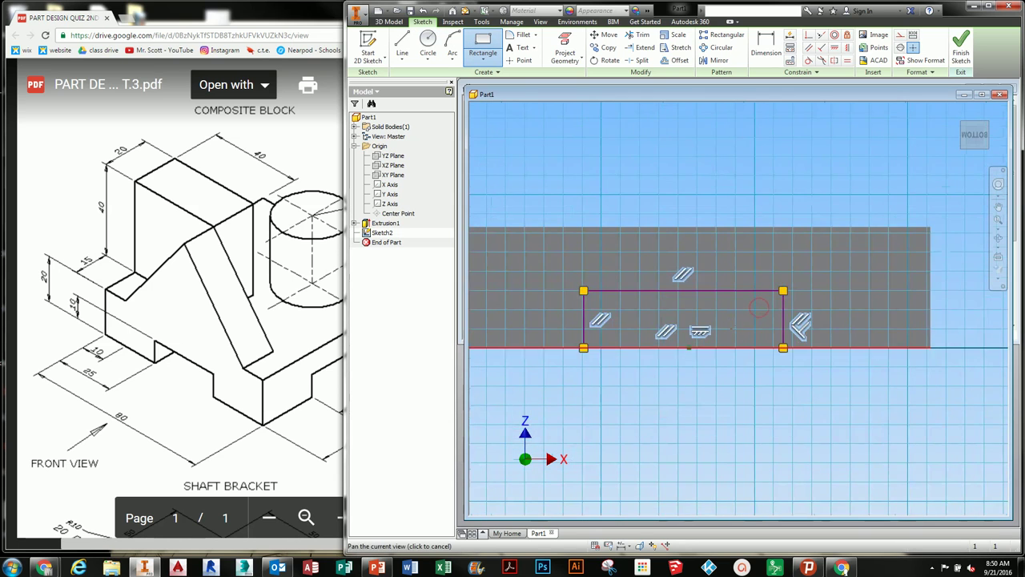
pyautogui.click(760, 51)
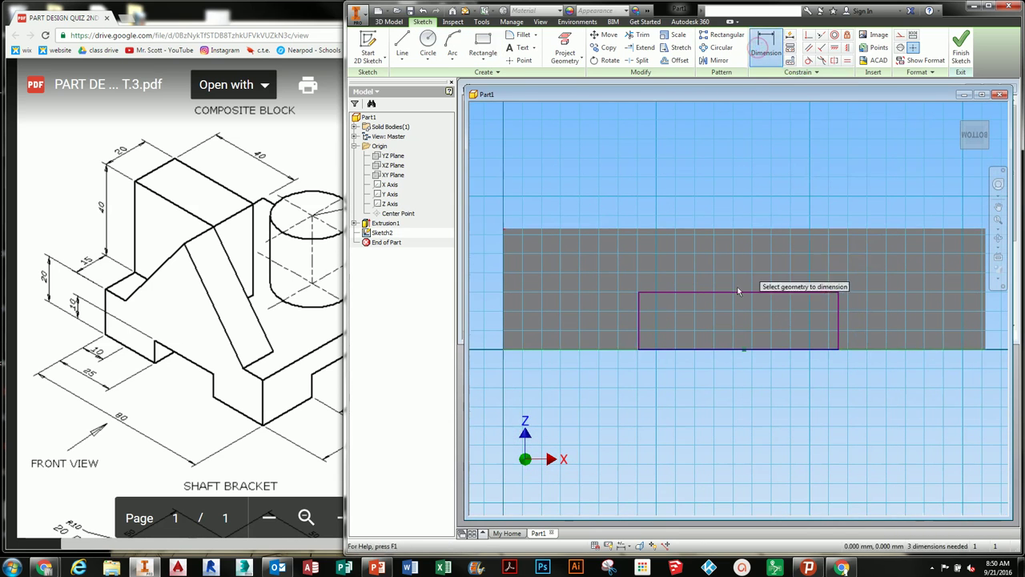
pyautogui.click(678, 348)
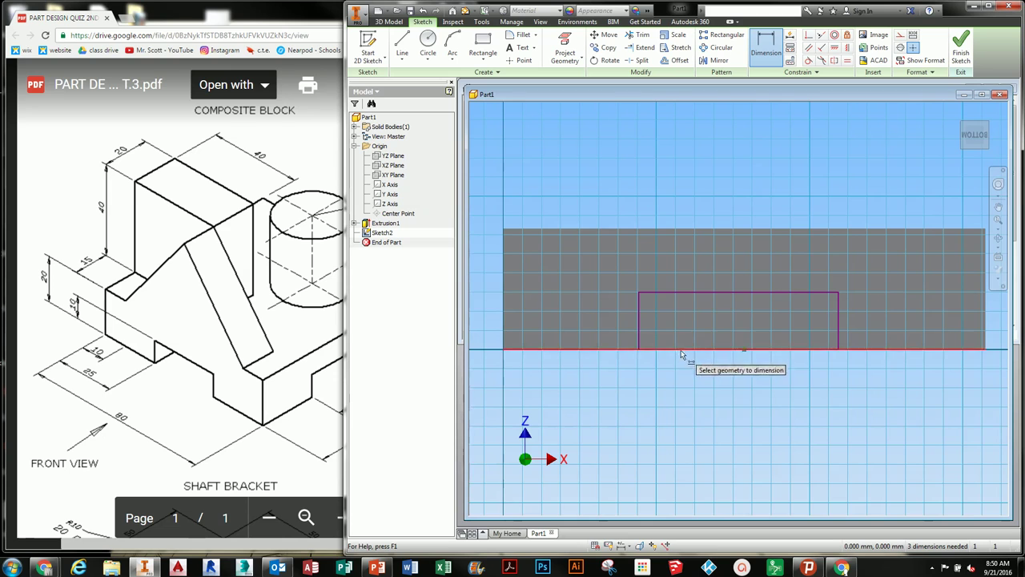
pyautogui.click(683, 293)
pyautogui.click(494, 316)
pyautogui.write('10')
pyautogui.press('Return')
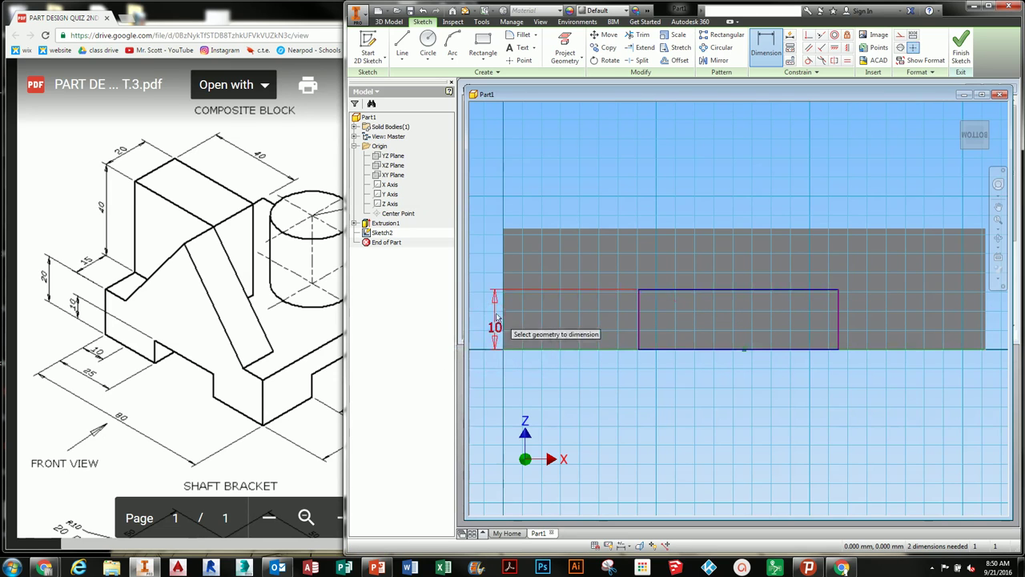
# Dimension the distance from the block's left edge to the notch rectangle's left side as 25 mm.
pyautogui.click(503, 269)
pyautogui.click(639, 319)
pyautogui.click(586, 268)
pyautogui.write('25')
pyautogui.press('Return')
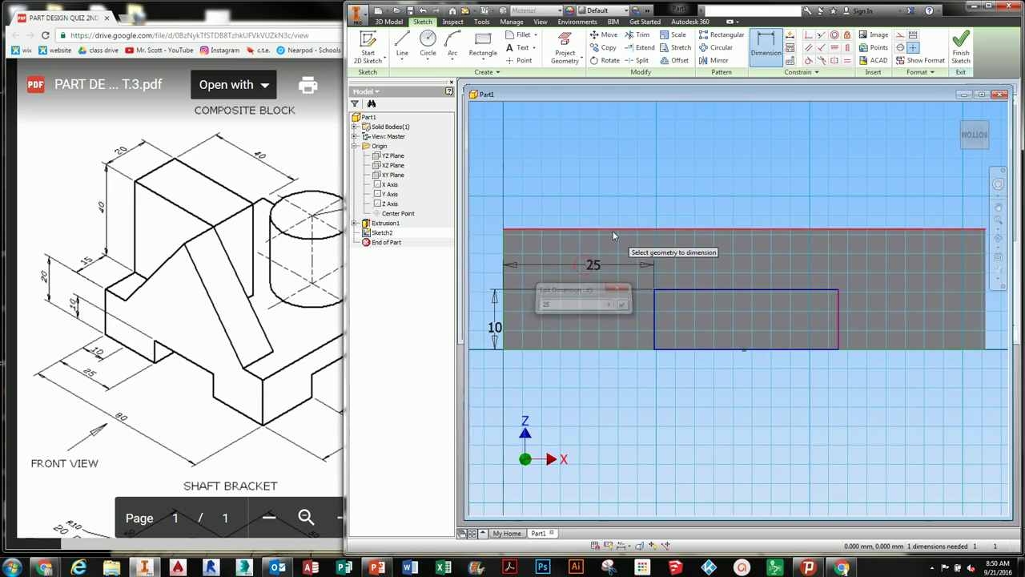
pyautogui.moveTo(600, 259); pyautogui.dragTo(594, 260, button='middle')
pyautogui.moveTo(759, 309); pyautogui.dragTo(701, 316, button='middle')
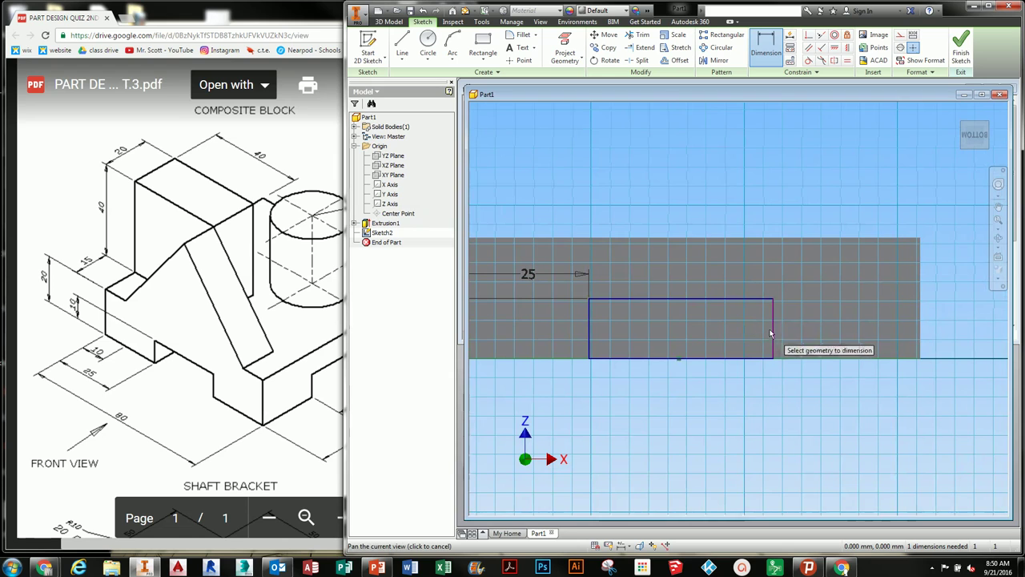
# Dimension the distance from the notch rectangle's right side to the block's right edge as 25 mm.
pyautogui.click(773, 328)
pyautogui.click(922, 332)
pyautogui.click(856, 316)
pyautogui.write('25')
pyautogui.press('Return')
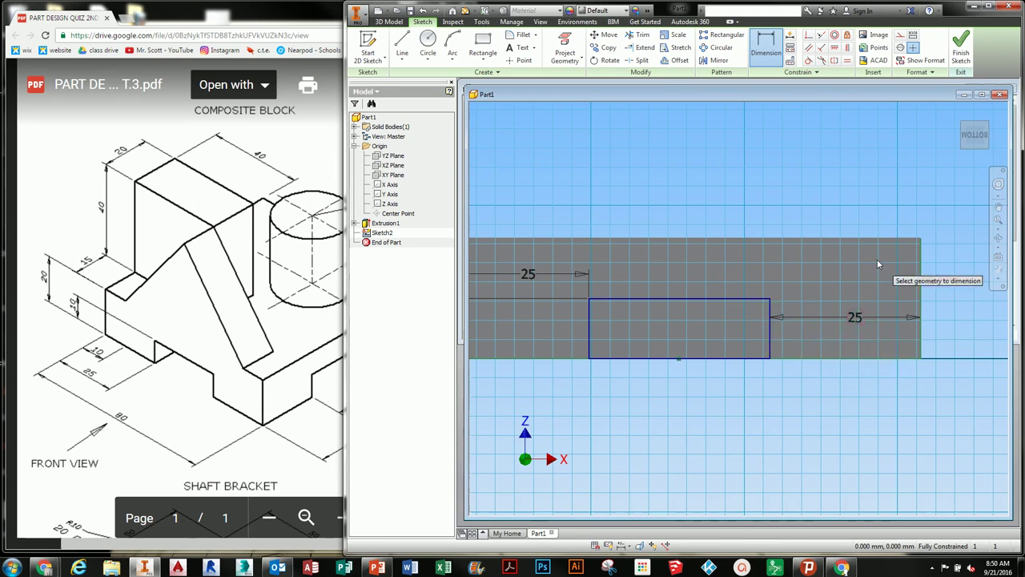
# Measure the notch rectangle's width and compare it with the Composite Block drawing in the PDF.
pyautogui.moveTo(778, 307); pyautogui.dragTo(850, 294, button='middle')
pyautogui.moveTo(714, 284); pyautogui.dragTo(699, 297, button='middle')
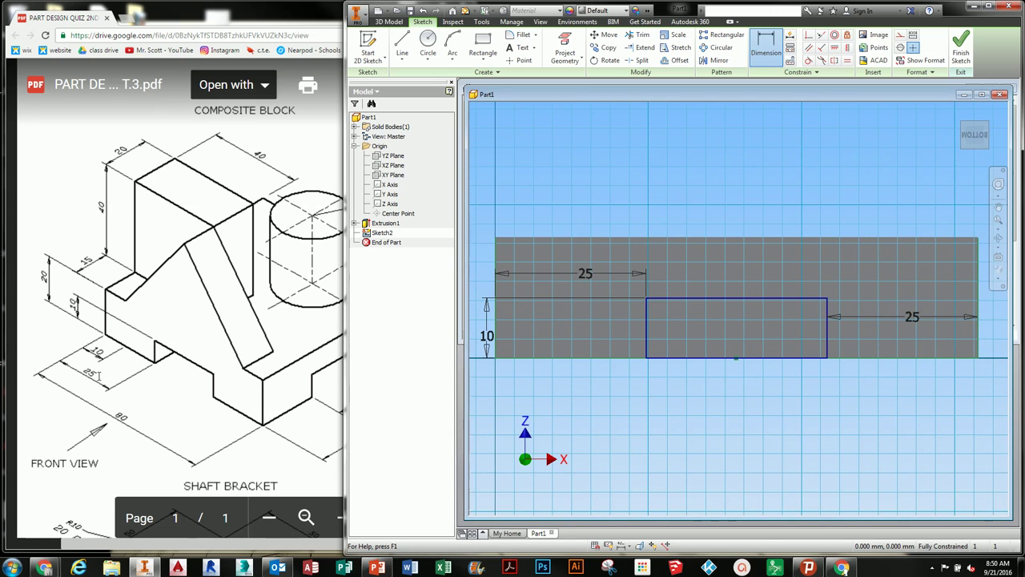
pyautogui.click(149, 384)
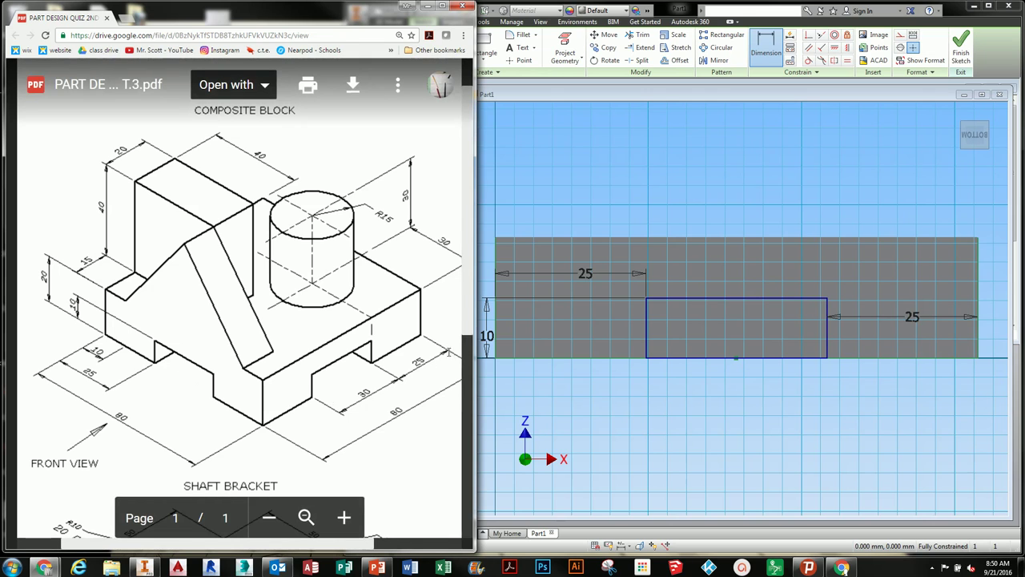
pyautogui.click(730, 331)
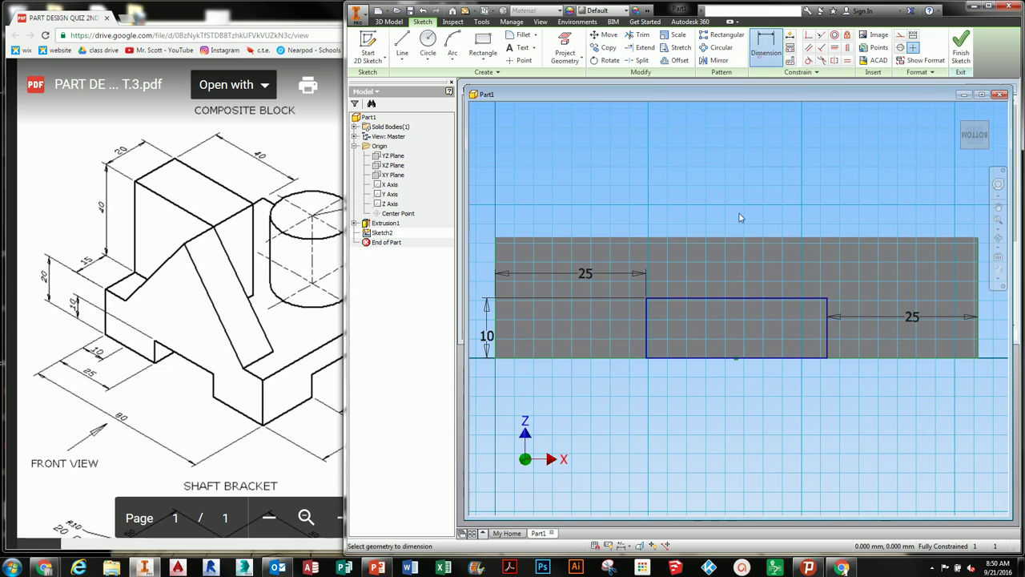
pyautogui.click(648, 332)
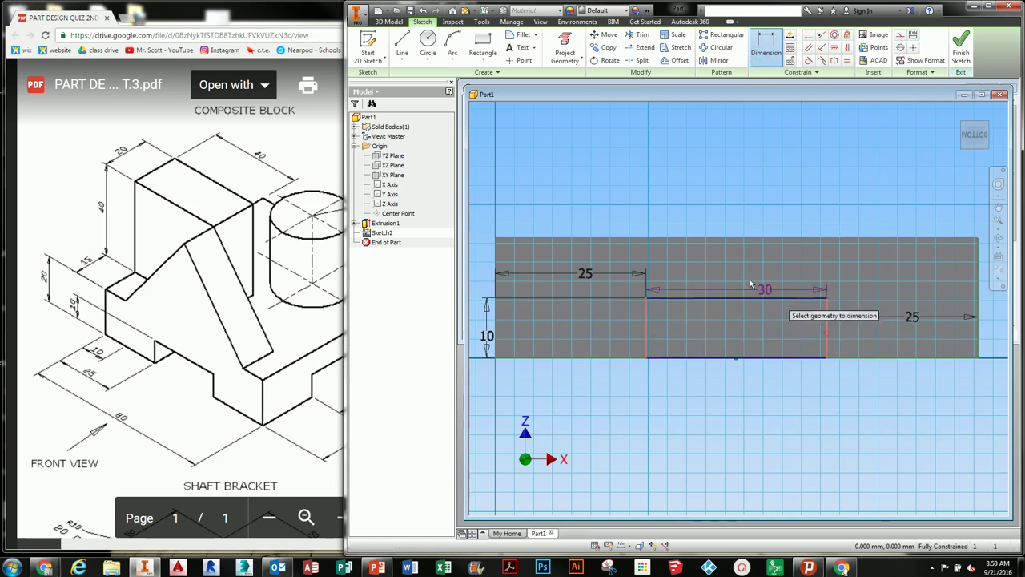
pyautogui.press('Escape')
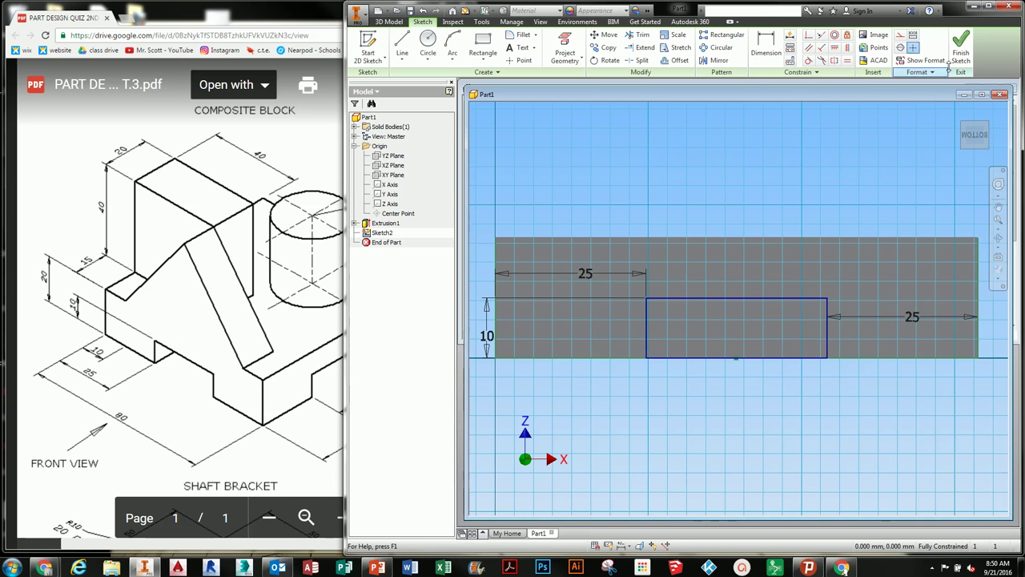
# Finish the sketch and extrude the notch rectangle as a cut through the whole base block, with extents set to All.
pyautogui.click(962, 48)
pyautogui.click(402, 46)
pyautogui.click(726, 400)
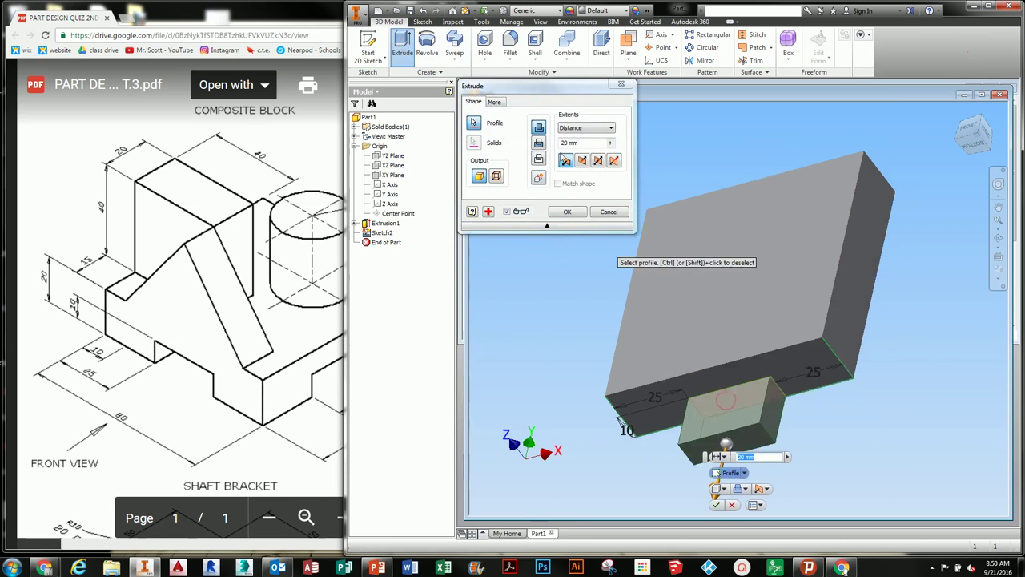
pyautogui.click(538, 144)
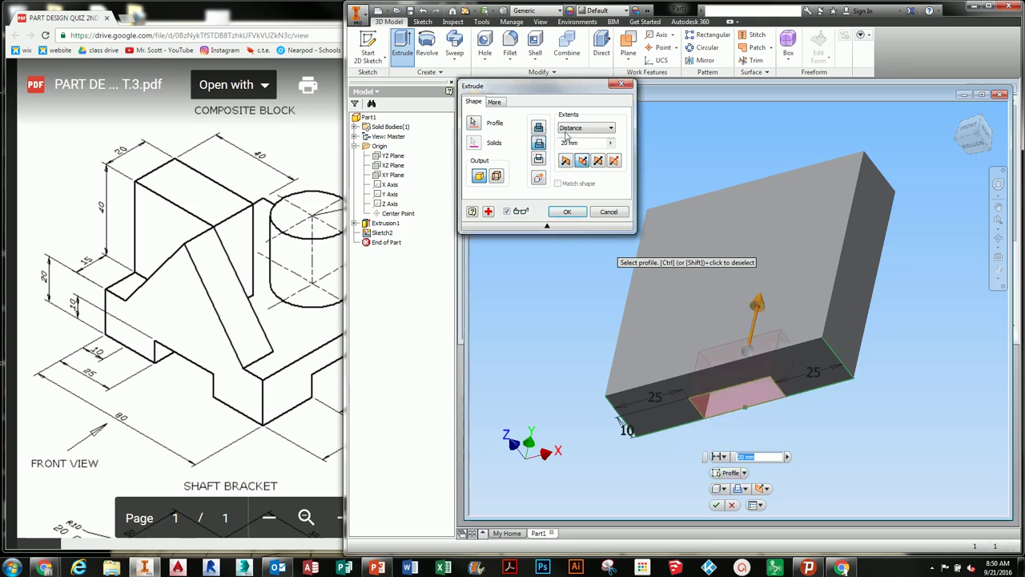
pyautogui.click(568, 135)
pyautogui.click(571, 165)
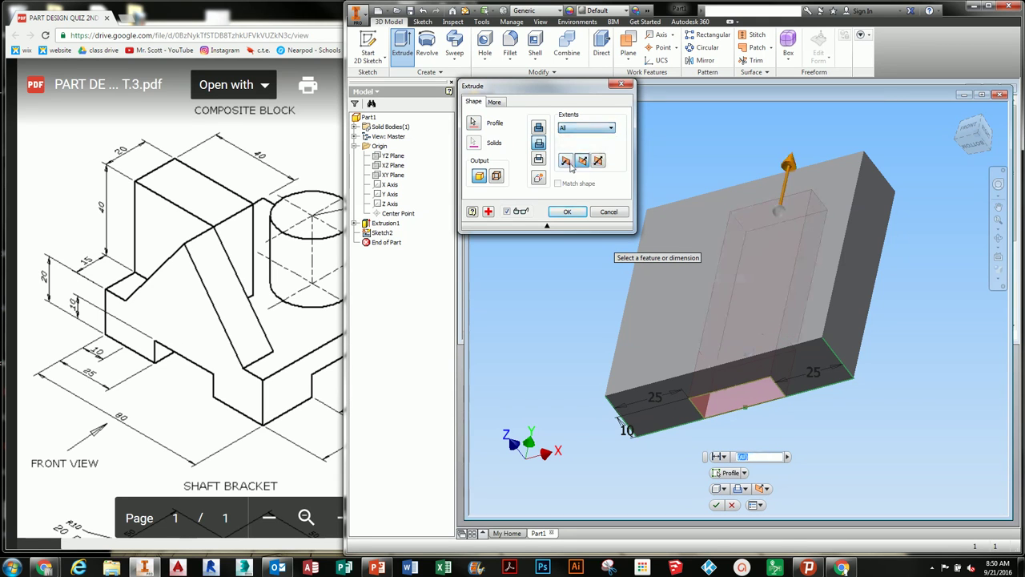
pyautogui.click(568, 211)
# Start a new sketch on the base block's Right side face and rotate the view so the face lies horizontally.
pyautogui.keyDown('shift'); pyautogui.moveTo(575, 233); pyautogui.dragTo(762, 326, button='middle'); pyautogui.keyUp('shift')
pyautogui.click(827, 305)
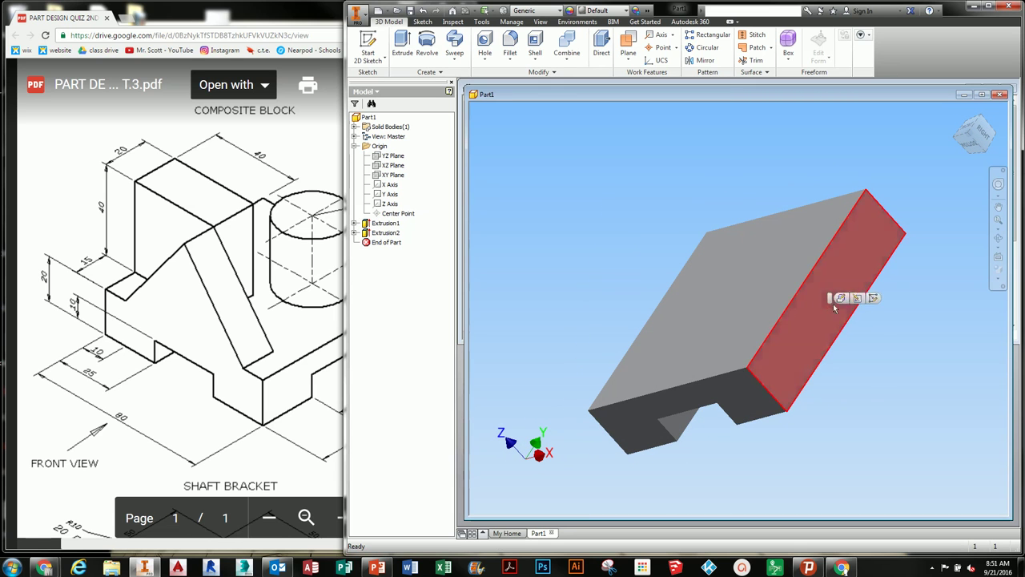
pyautogui.click(874, 299)
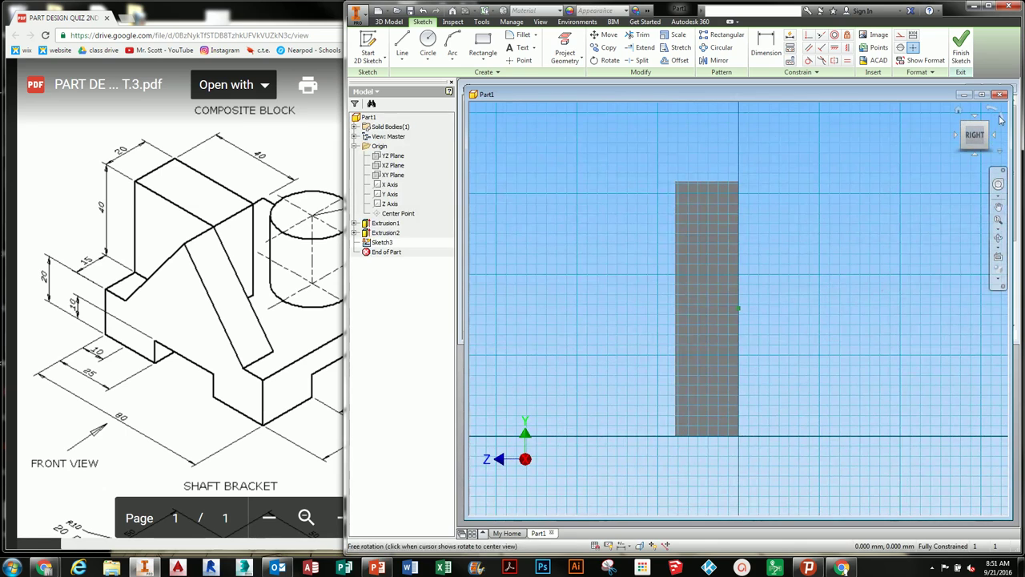
pyautogui.click(1001, 119)
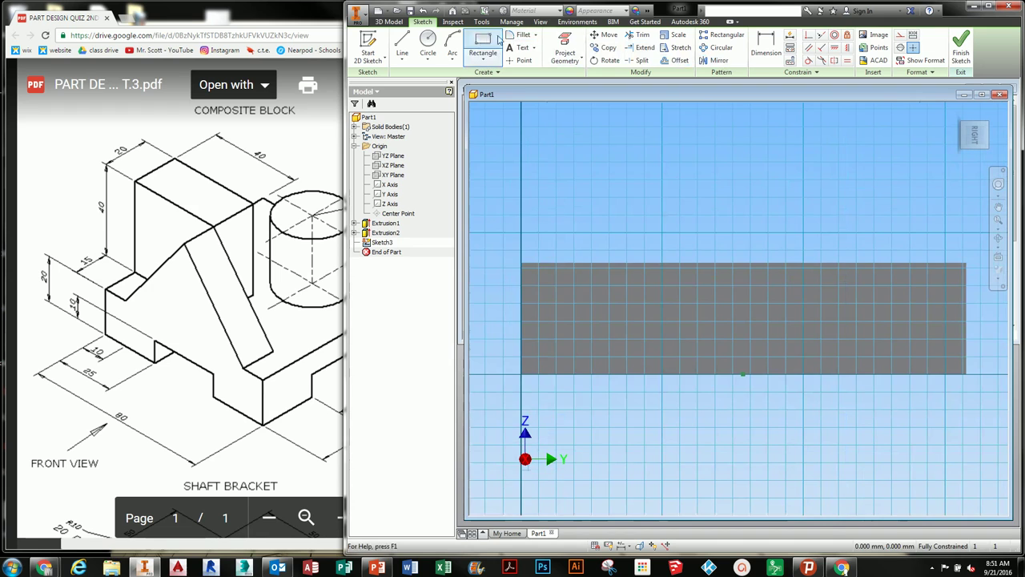
# Sketch a rectangle for the second notch, about 10 mm tall, near the middle of the face and resting on its lower edge.
pyautogui.click(483, 44)
pyautogui.click(654, 374)
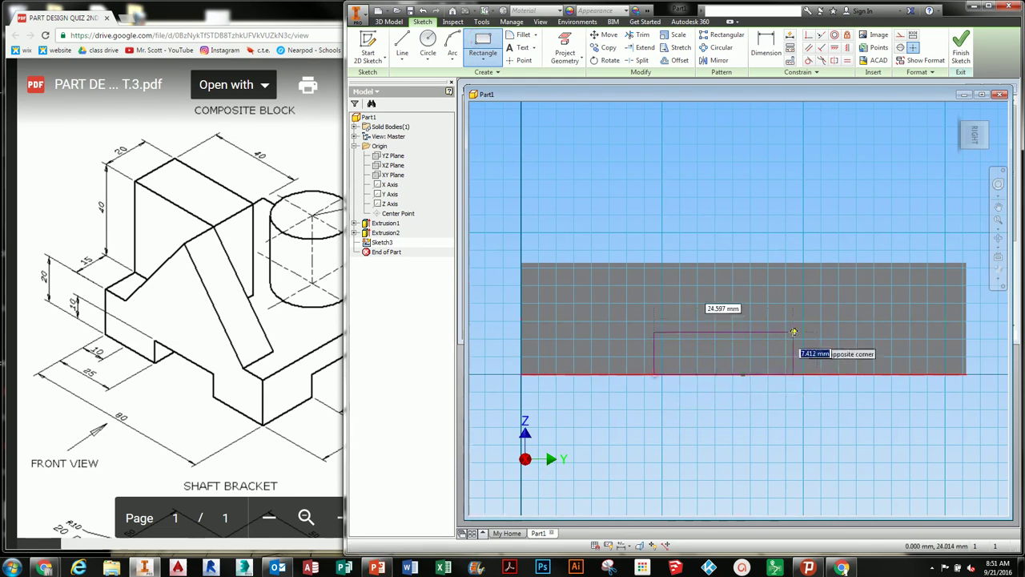
pyautogui.click(832, 319)
# Dimension the second notch rectangle's height as 10 mm.
pyautogui.click(765, 52)
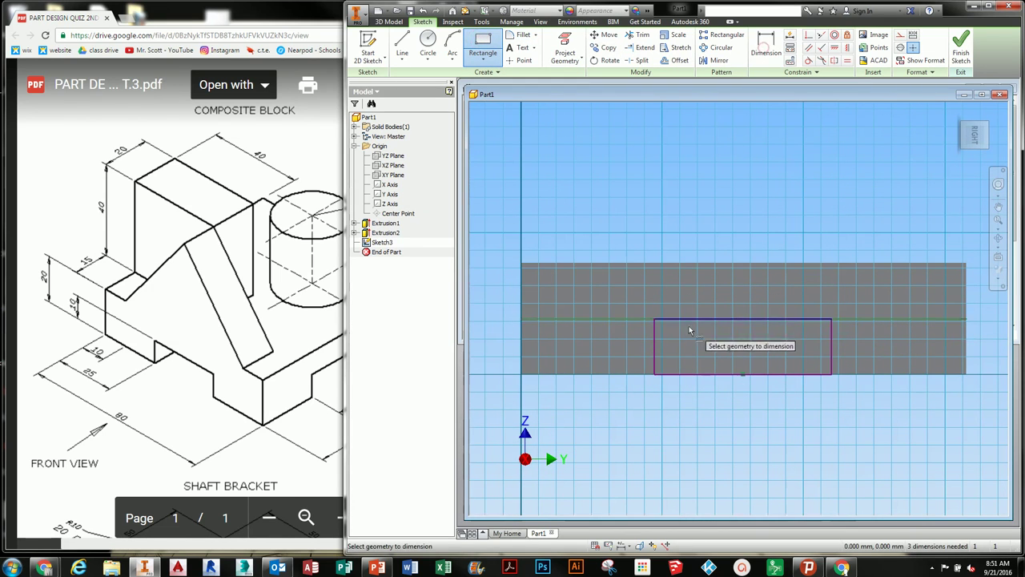
pyautogui.click(689, 320)
pyautogui.click(678, 375)
pyautogui.click(495, 353)
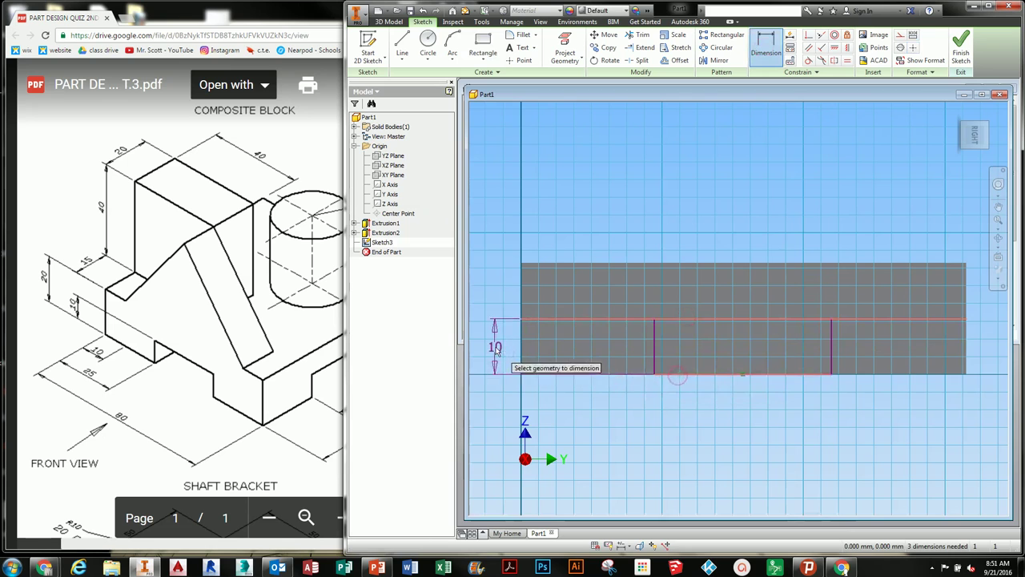
pyautogui.click(535, 387)
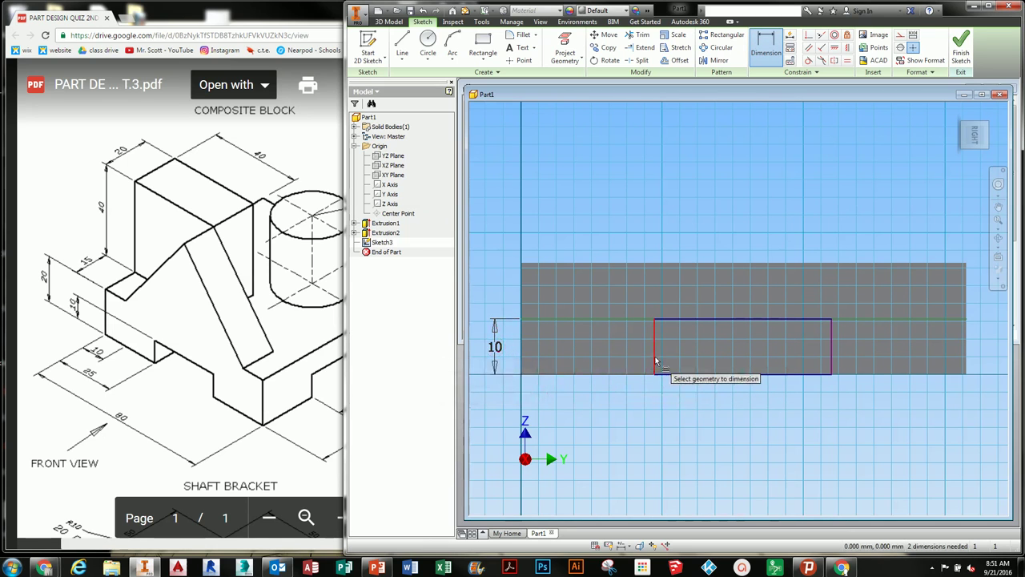
# Dimension the distance from the face's left edge to the second notch rectangle's left side as 25 mm.
pyautogui.click(522, 305)
pyautogui.click(654, 344)
pyautogui.click(609, 242)
pyautogui.write('25')
pyautogui.press('Return')
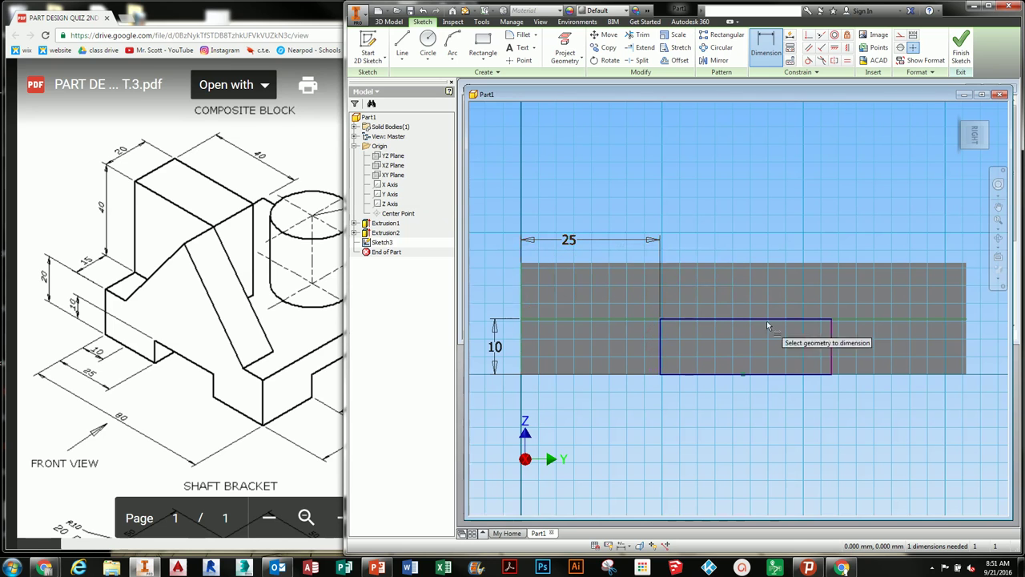
# Dimension the distance from the second notch rectangle's right side to the face's right edge as 25 mm.
pyautogui.click(831, 331)
pyautogui.click(966, 331)
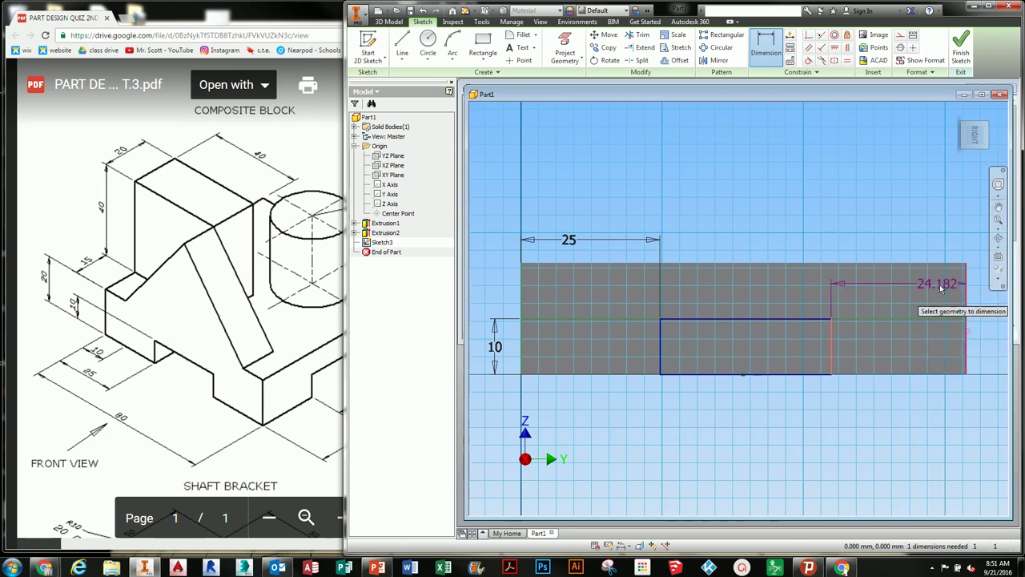
pyautogui.click(885, 247)
pyautogui.write('25')
pyautogui.press('Return')
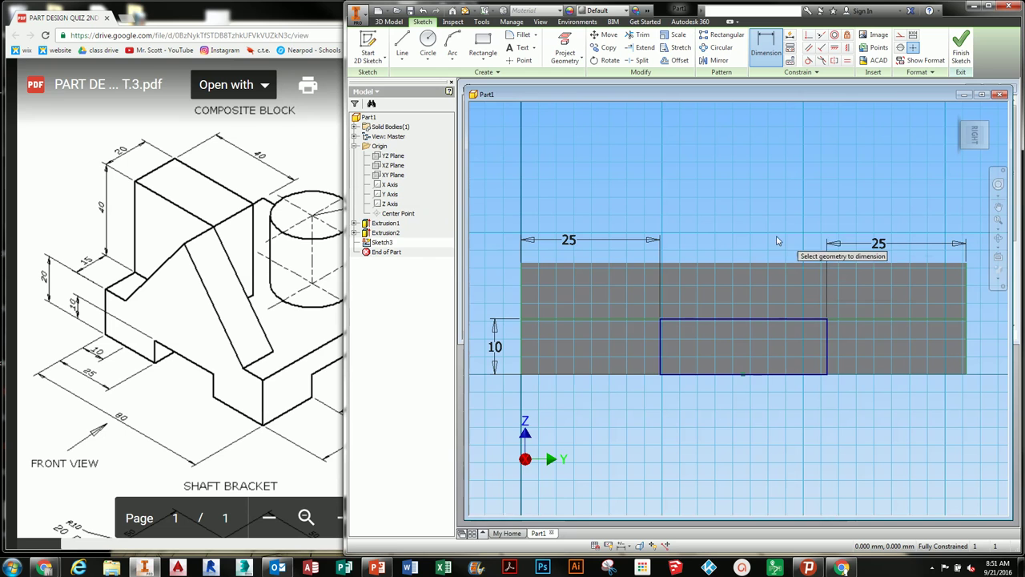
# Finish the sketch and cut the second notch through the whole base block, crossing the first one, with extents set to All.
pyautogui.click(961, 44)
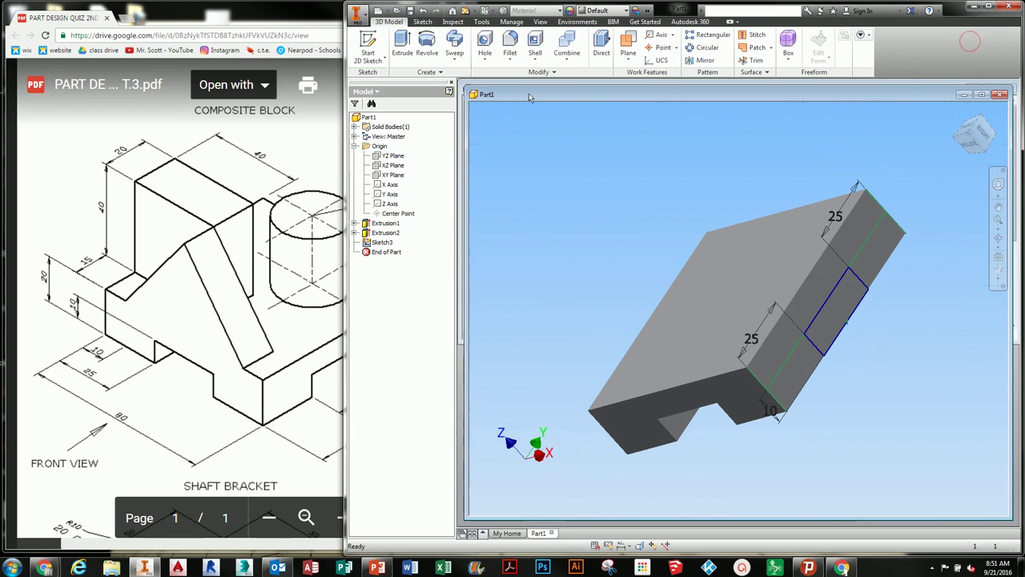
pyautogui.click(405, 45)
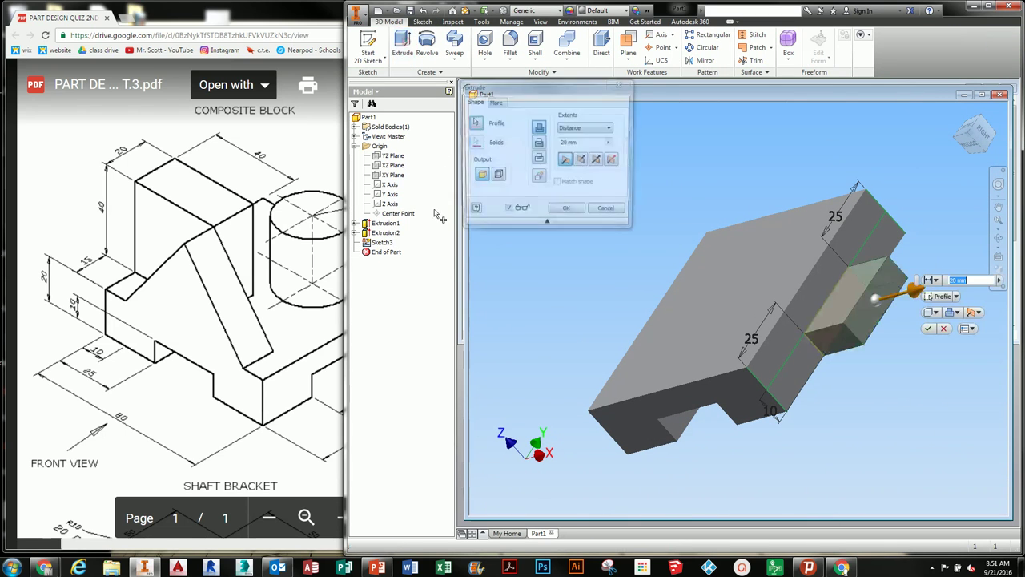
pyautogui.click(540, 144)
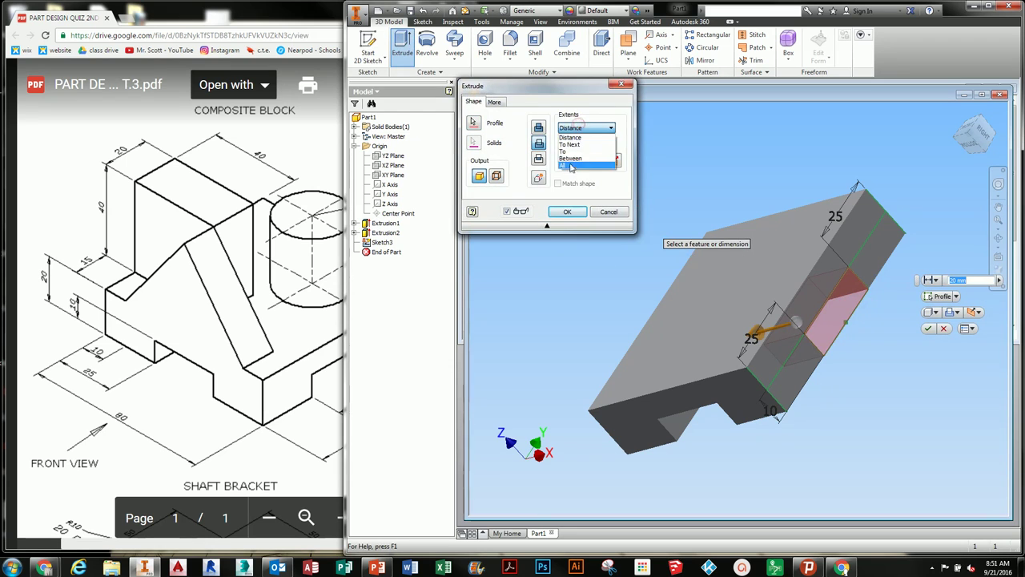
pyautogui.click(572, 167)
pyautogui.click(569, 211)
# Check the cylinder's placement in the PDF drawing and start a new sketch on the base block's large top face.
pyautogui.keyDown('shift'); pyautogui.moveTo(737, 293); pyautogui.dragTo(703, 275, button='middle'); pyautogui.keyUp('shift')
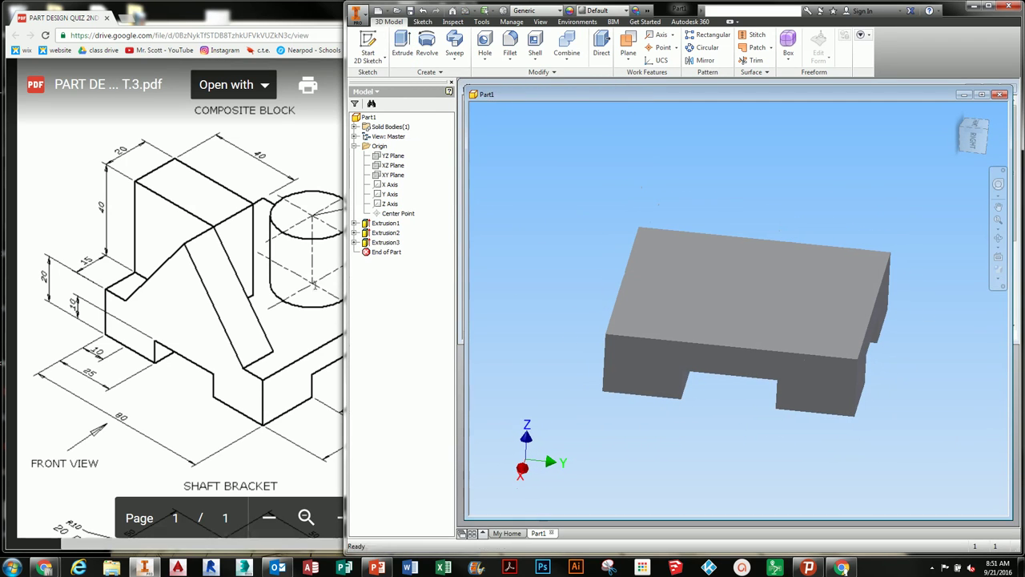
pyautogui.click(314, 285)
pyautogui.scroll(-1, 313, 285)
pyautogui.scroll(2, 311, 290)
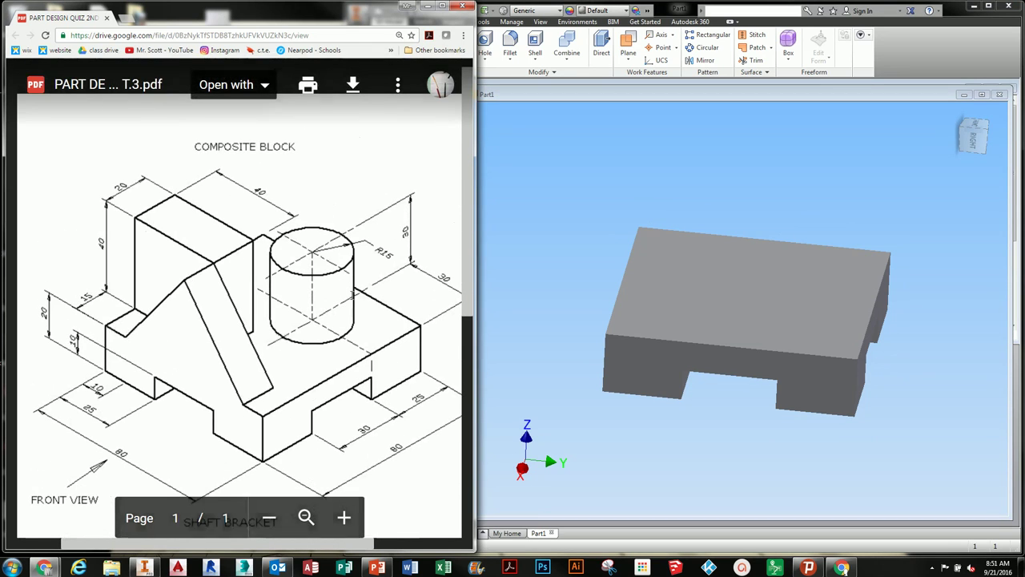
pyautogui.hscroll(2, 328, 298)
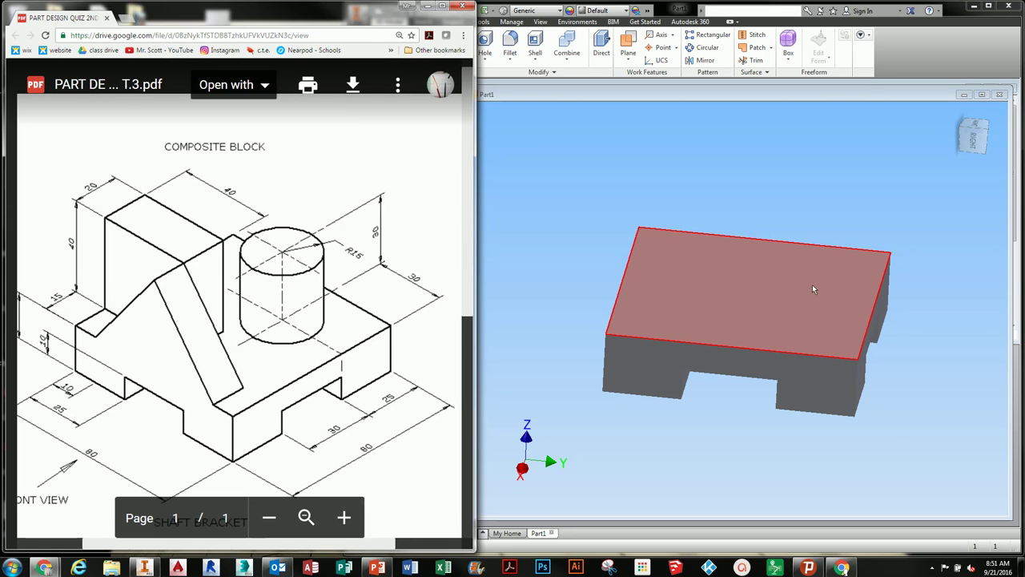
pyautogui.click(812, 288)
pyautogui.click(859, 276)
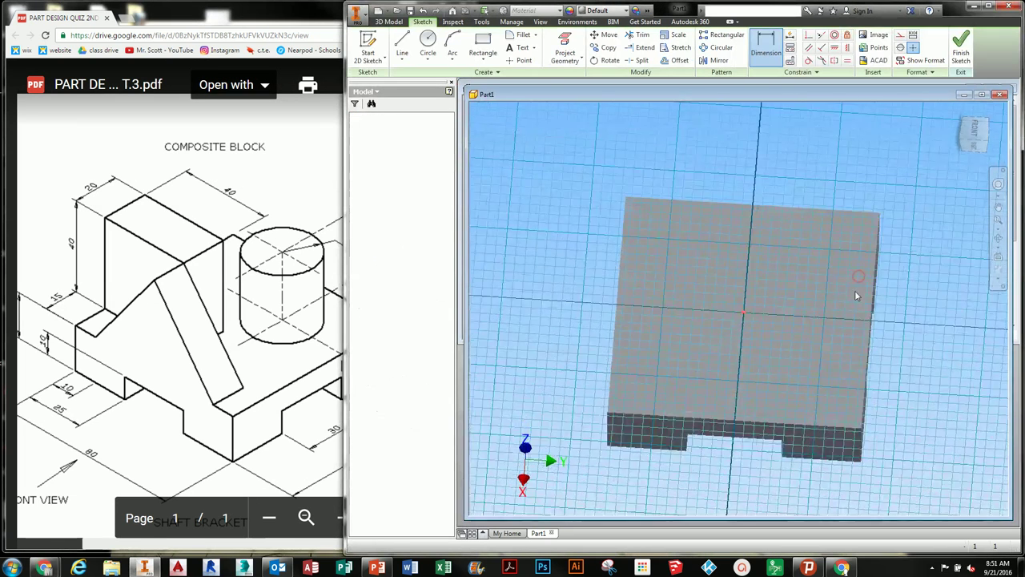
# Sketch a 30 mm diameter circle for the R15 cylinder in the upper right part of the top face.
pyautogui.click(332, 261)
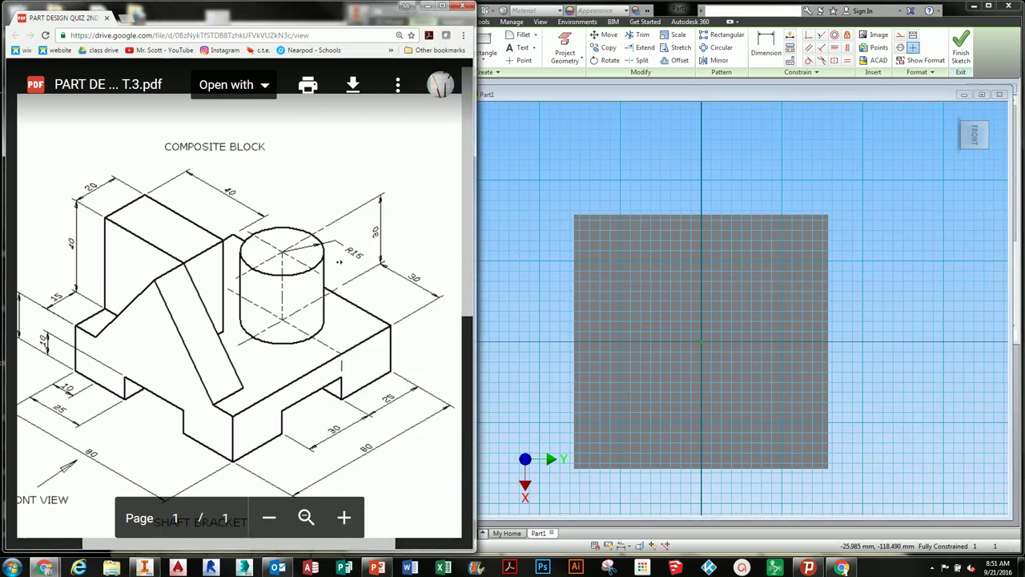
pyautogui.hscroll(3, 344, 262)
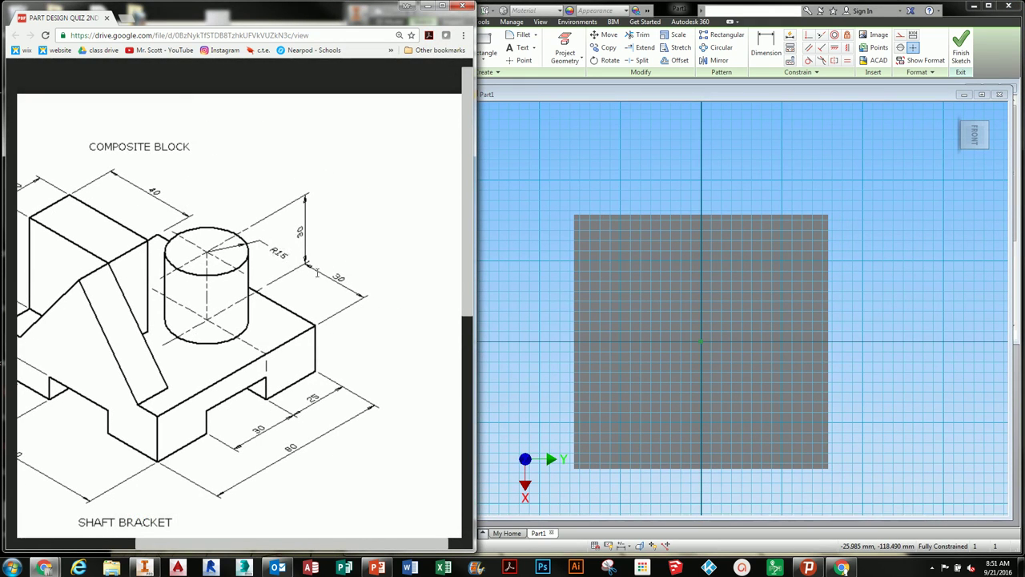
pyautogui.click(729, 334)
pyautogui.click(430, 42)
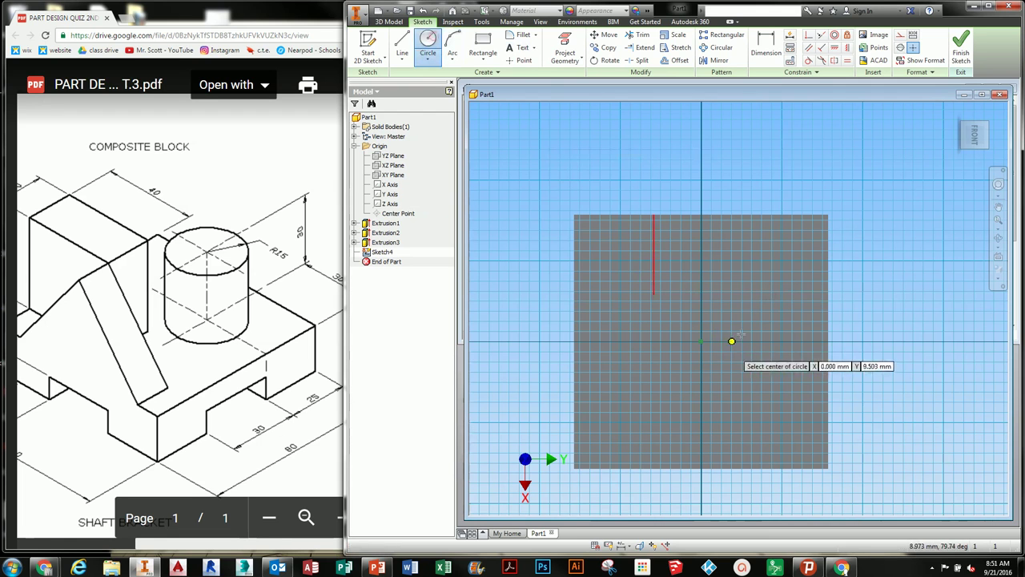
pyautogui.click(727, 291)
pyautogui.write('30')
pyautogui.press('Return')
pyautogui.scroll(2, 741, 272)
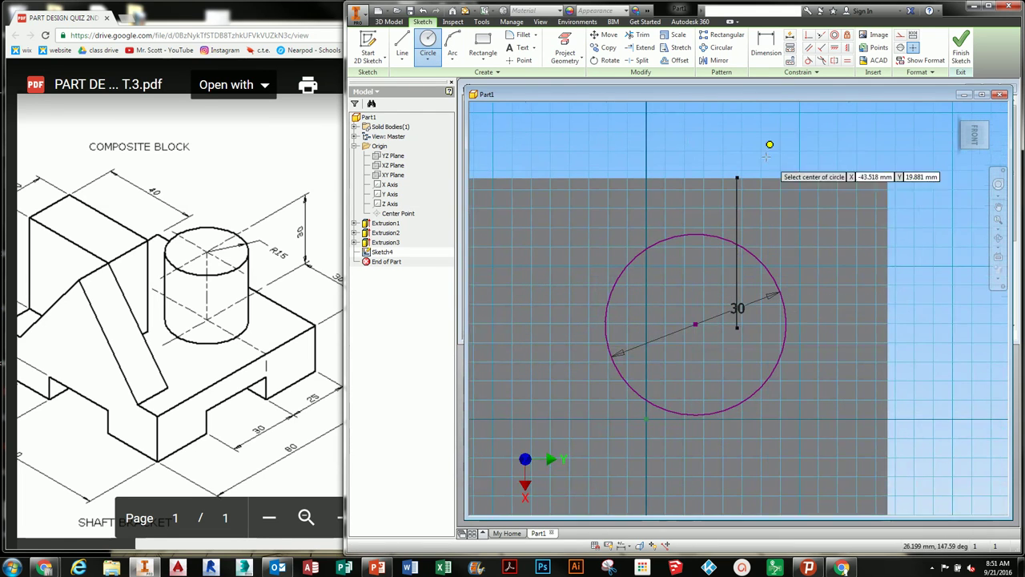
# Dimension the distance from the circle's center to the block's right edge as 30 mm.
pyautogui.click(767, 49)
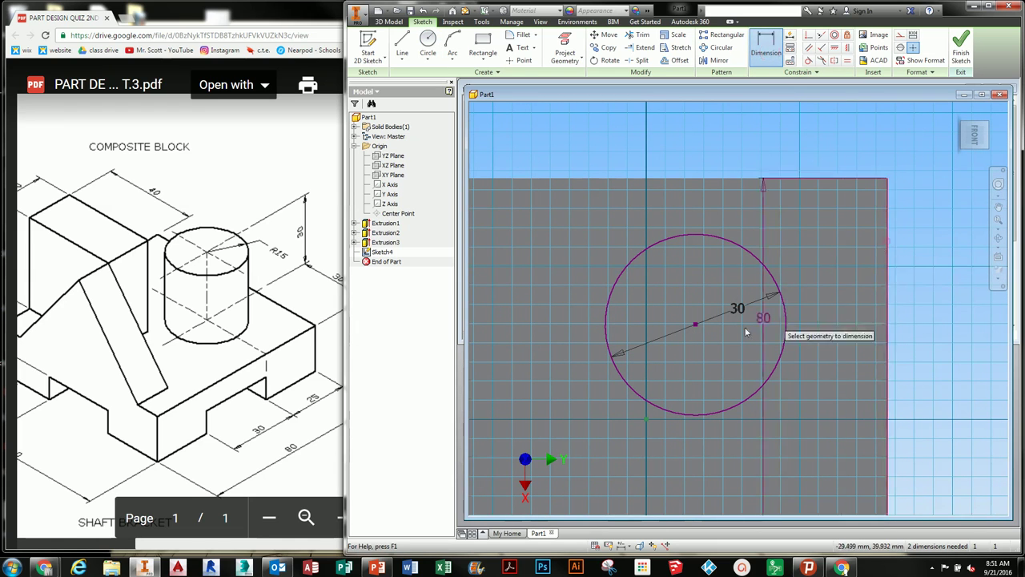
pyautogui.click(696, 326)
pyautogui.click(887, 325)
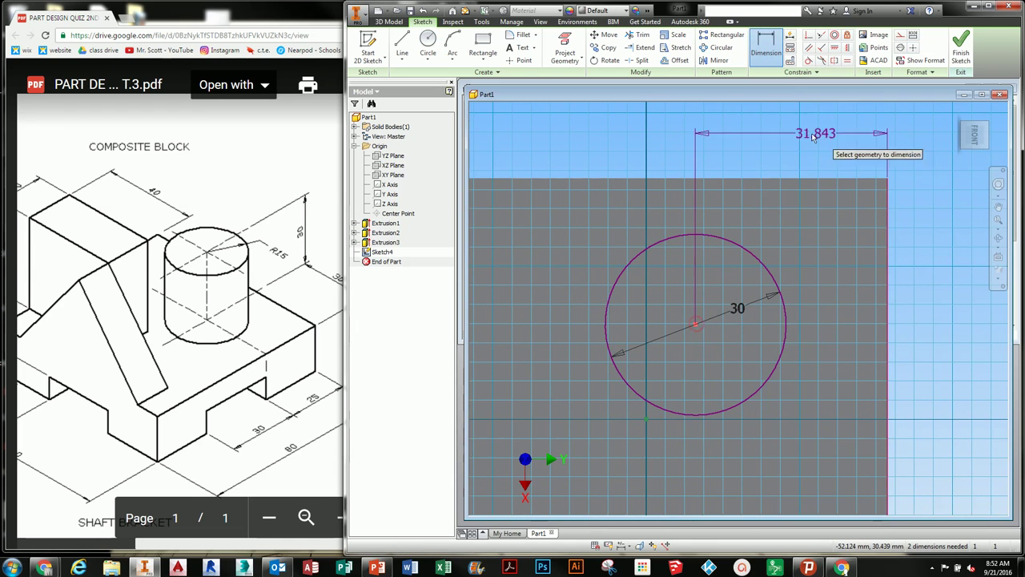
pyautogui.click(798, 142)
pyautogui.write('30')
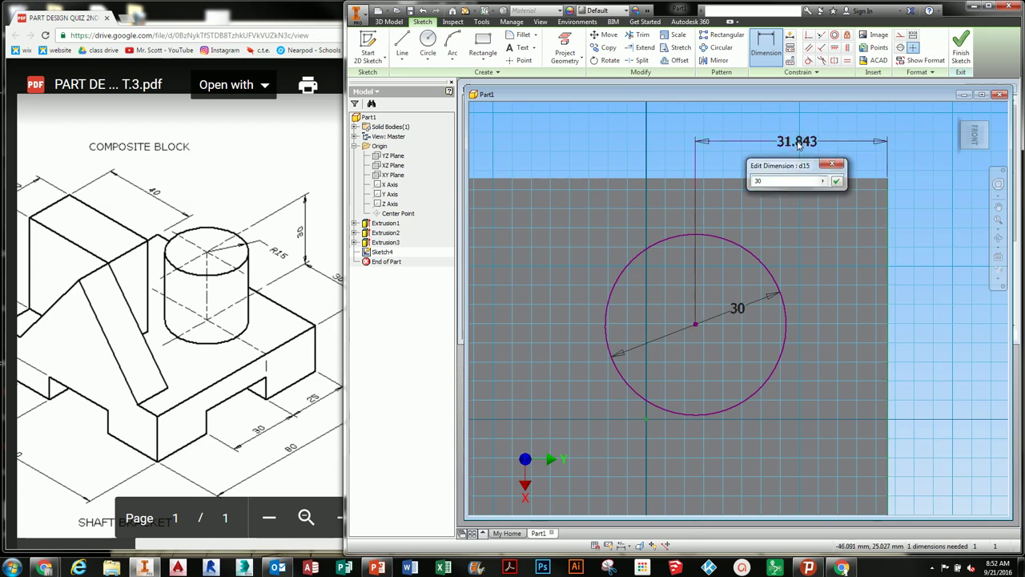
pyautogui.press('Return')
# Dimension the distance from the circle's center to the block's upper edge as 25 mm.
pyautogui.click(785, 177)
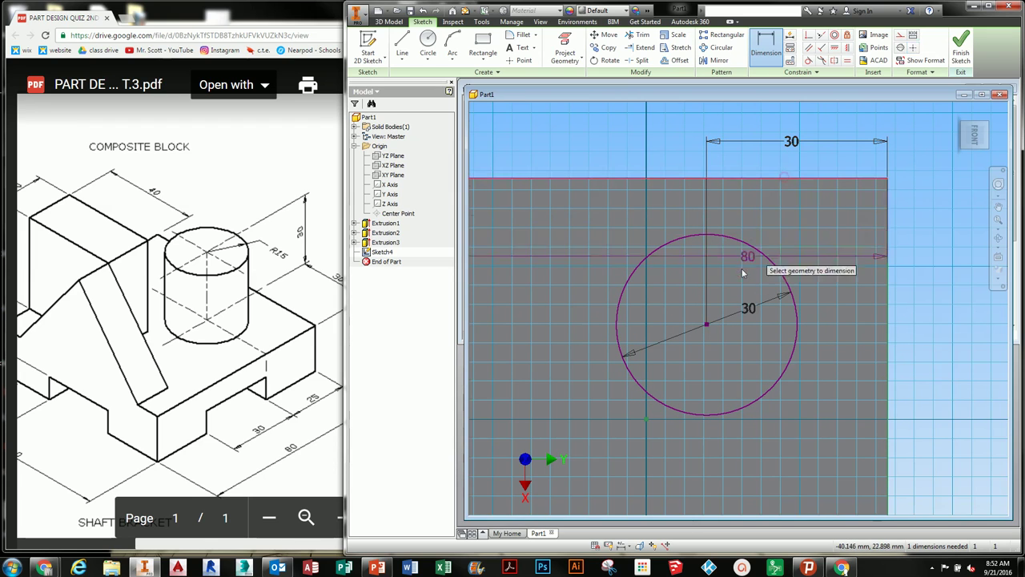
pyautogui.click(707, 326)
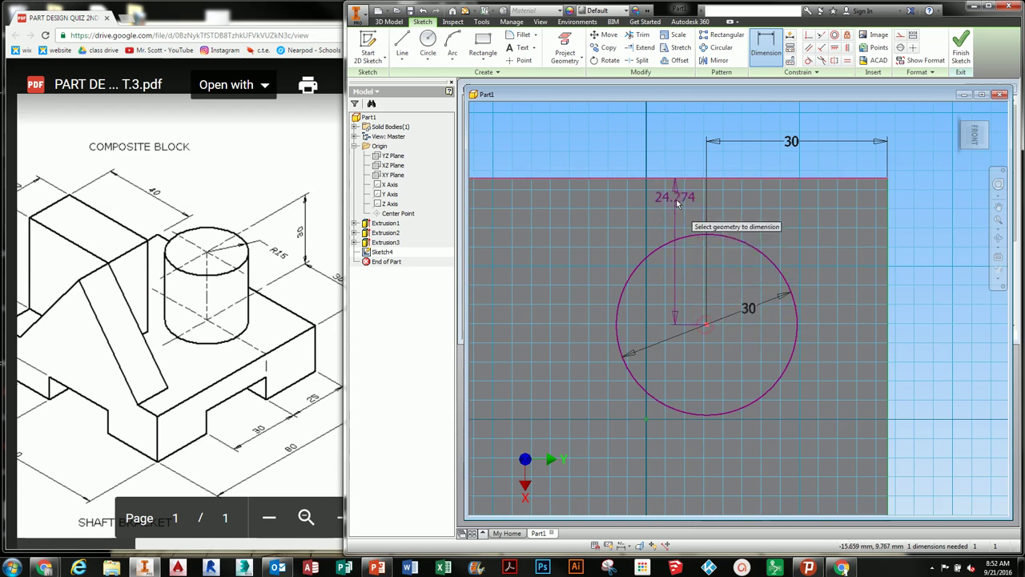
pyautogui.click(931, 265)
pyautogui.write('25')
pyautogui.press('Return')
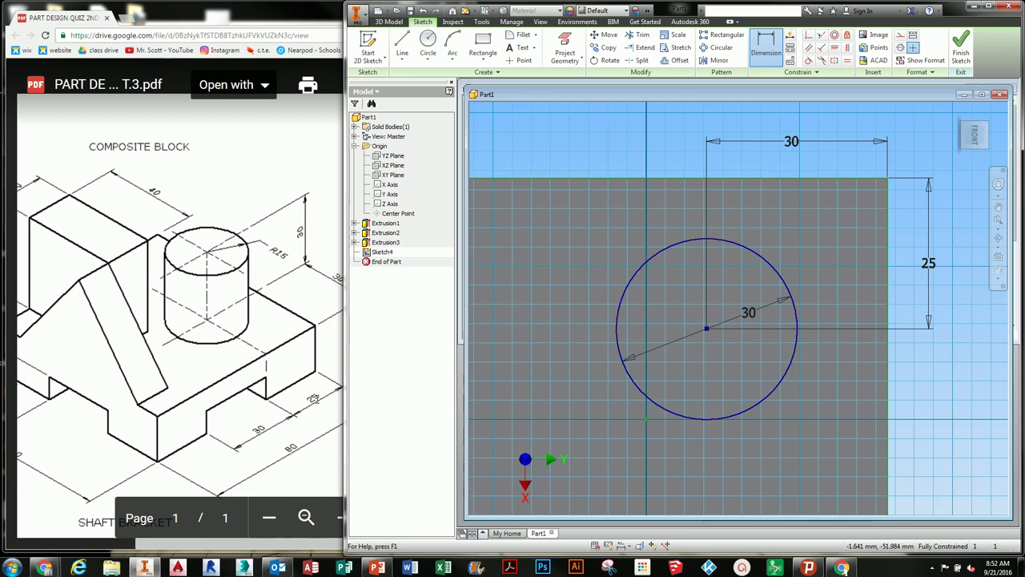
# Finish the sketch and extrude the circle 30 mm upward from the base block as a cylinder.
pyautogui.moveTo(650, 356); pyautogui.dragTo(659, 341, button='middle')
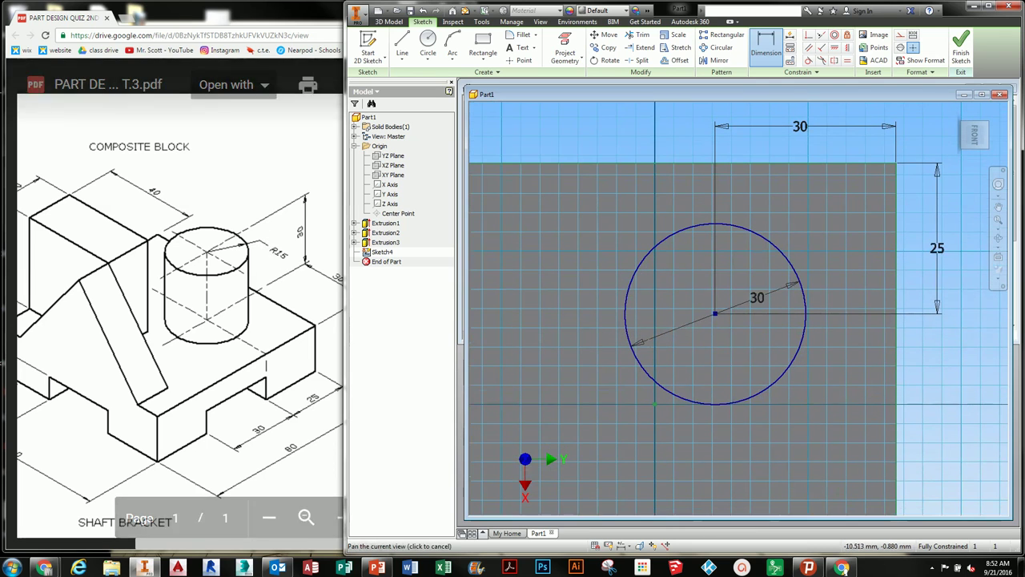
pyautogui.click(962, 50)
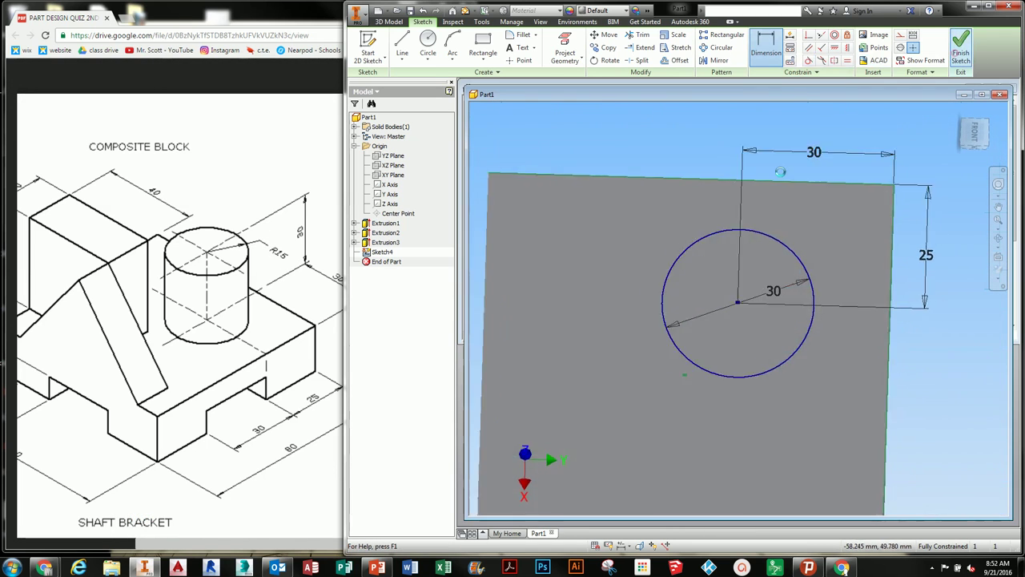
pyautogui.moveTo(658, 248); pyautogui.dragTo(621, 275, button='middle')
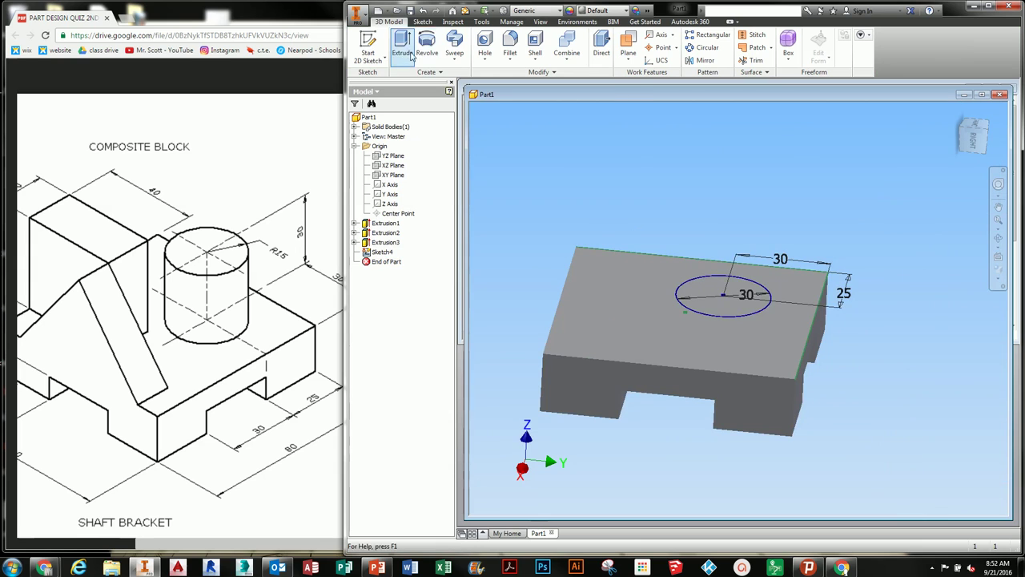
pyautogui.click(402, 44)
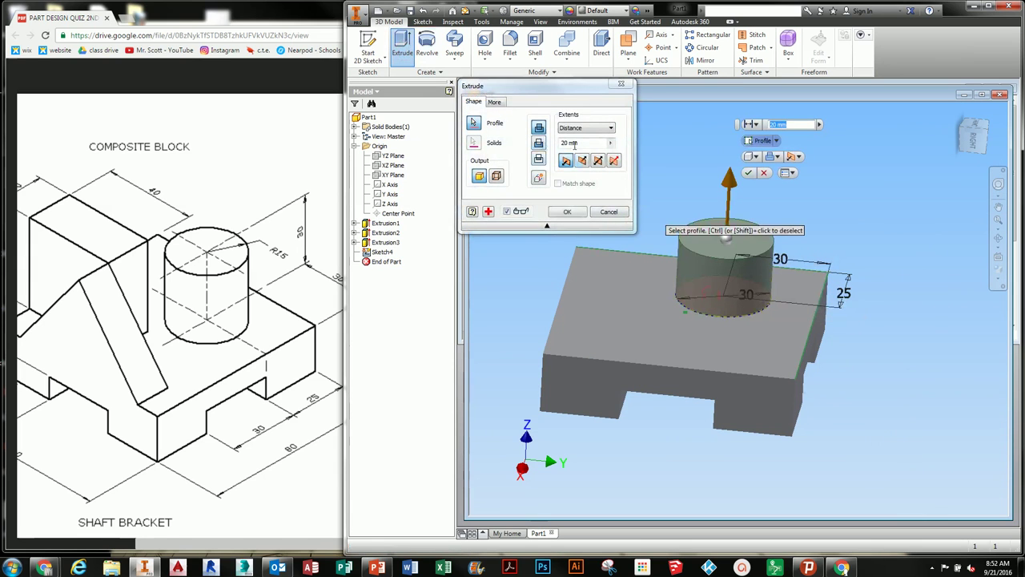
pyautogui.doubleClick(568, 143)
pyautogui.press('Return')
pyautogui.keyDown('shift'); pyautogui.moveTo(785, 296); pyautogui.dragTo(705, 305, button='middle'); pyautogui.keyUp('shift')
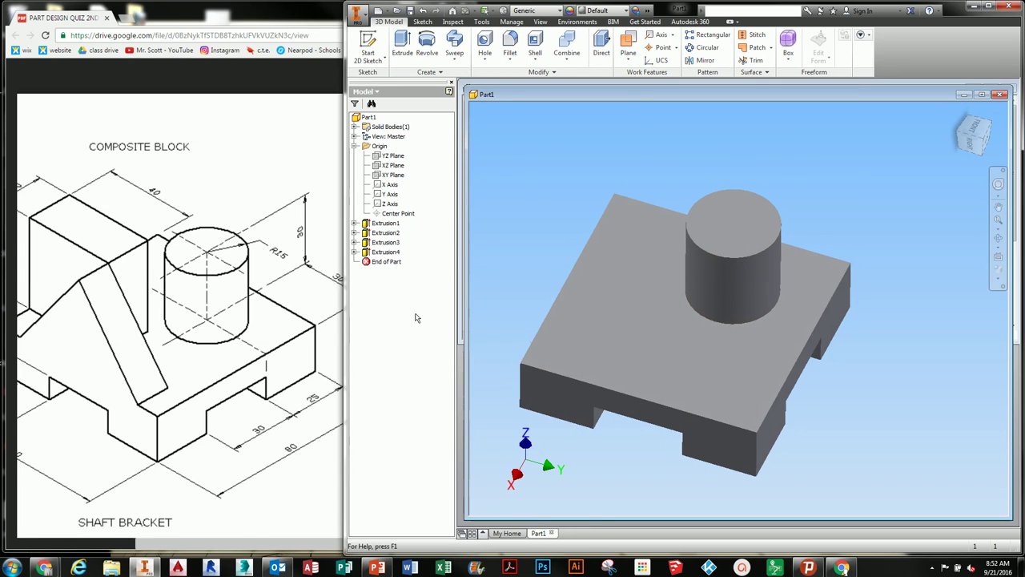
# Check the raised block's dimensions in the PDF drawing and start a new sketch on the base's top face.
pyautogui.click(175, 296)
pyautogui.hscroll(-3, 175, 296)
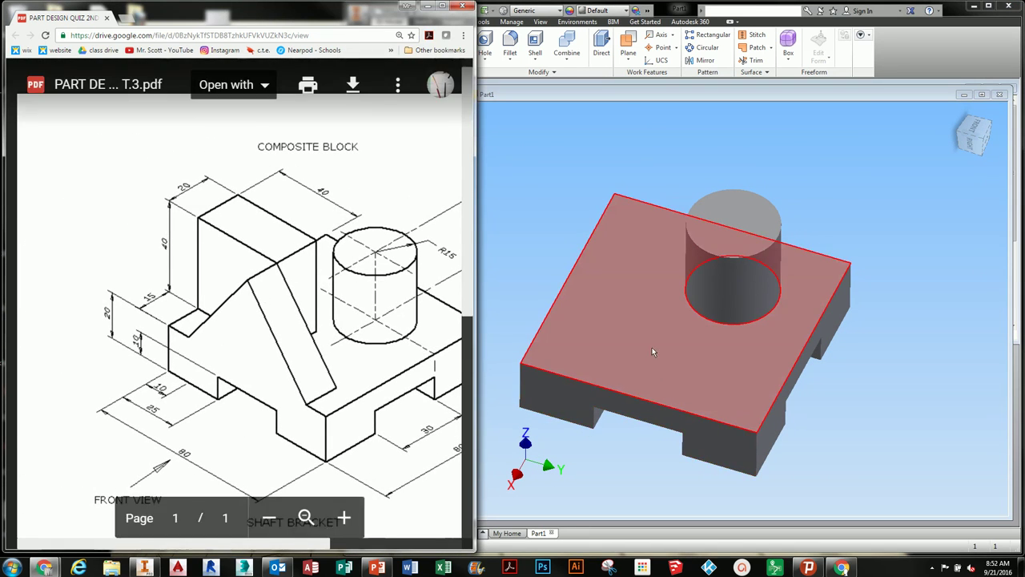
pyautogui.click(597, 330)
pyautogui.click(599, 330)
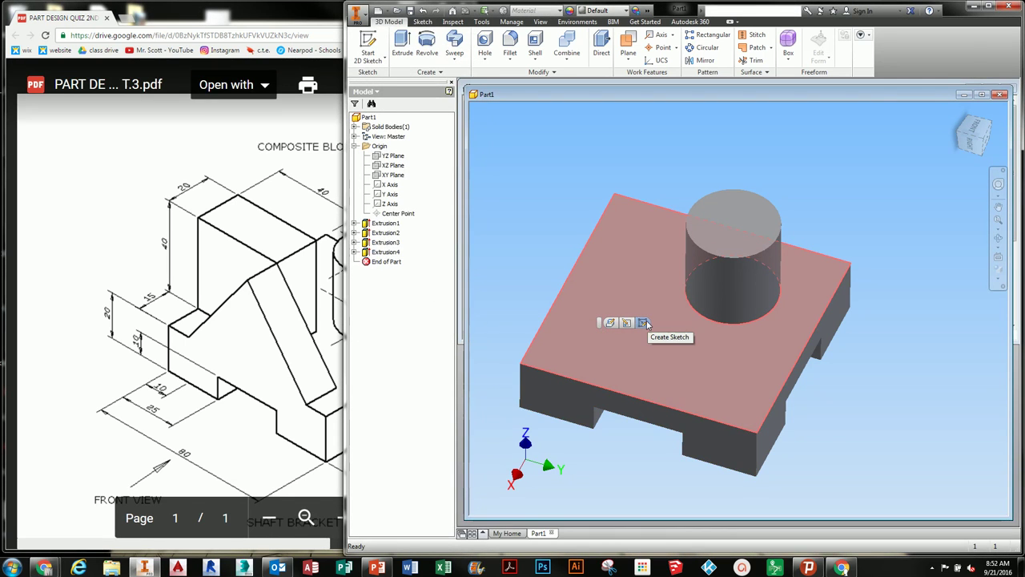
pyautogui.click(645, 324)
# Sketch a horizontal rectangle for the raised block, starting on the left edge of the base's top face below the cylinder.
pyautogui.click(473, 41)
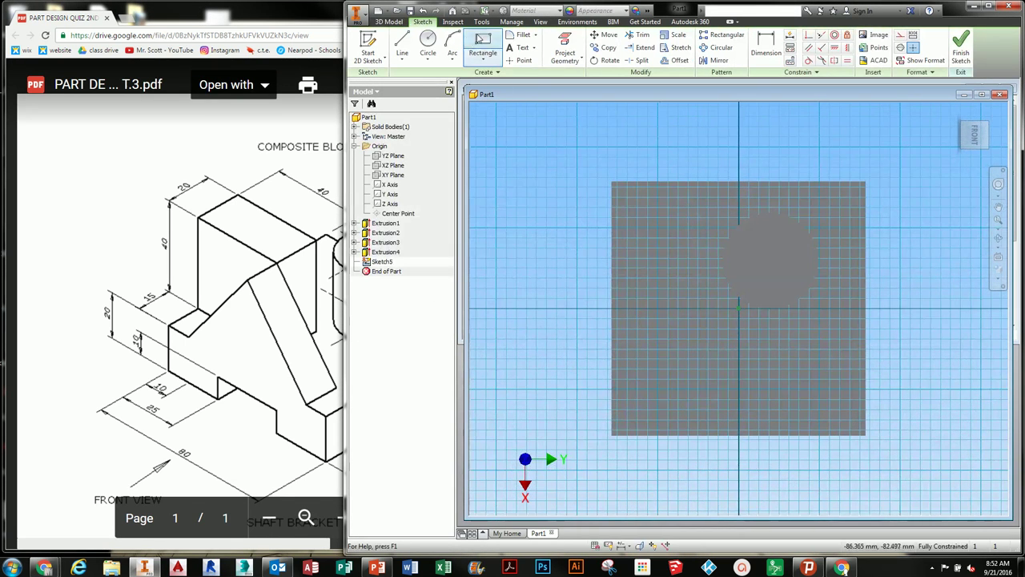
pyautogui.click(612, 367)
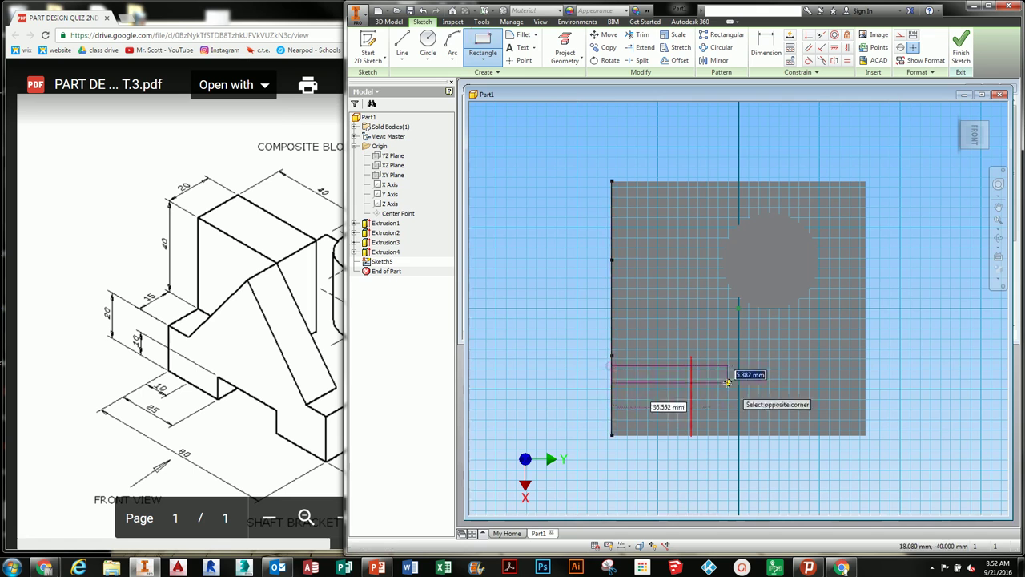
pyautogui.click(745, 399)
pyautogui.scroll(3, 710, 386)
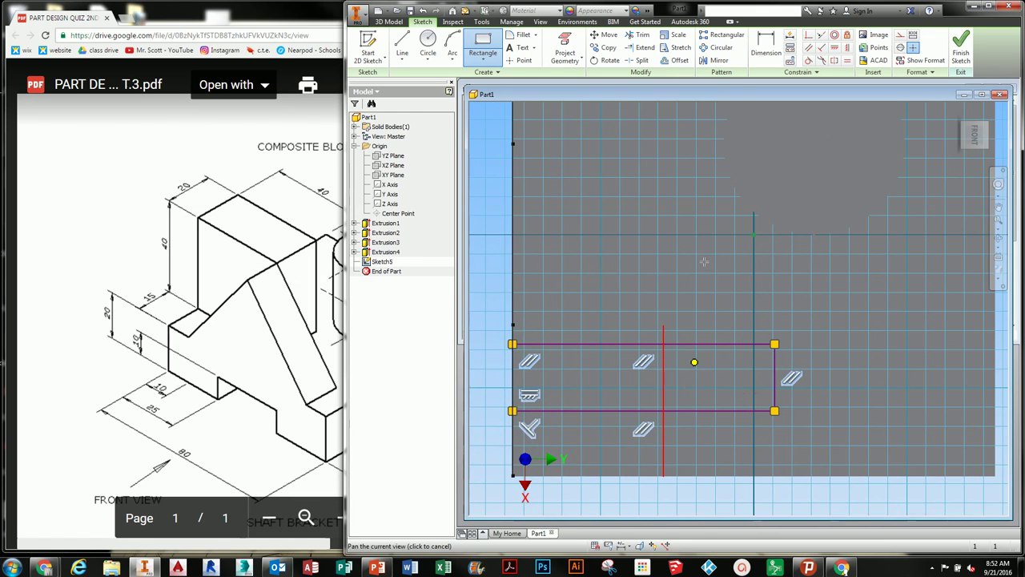
# Dimension the gap between the rectangle's lower side and the base's lower edge as 15 mm.
pyautogui.click(761, 52)
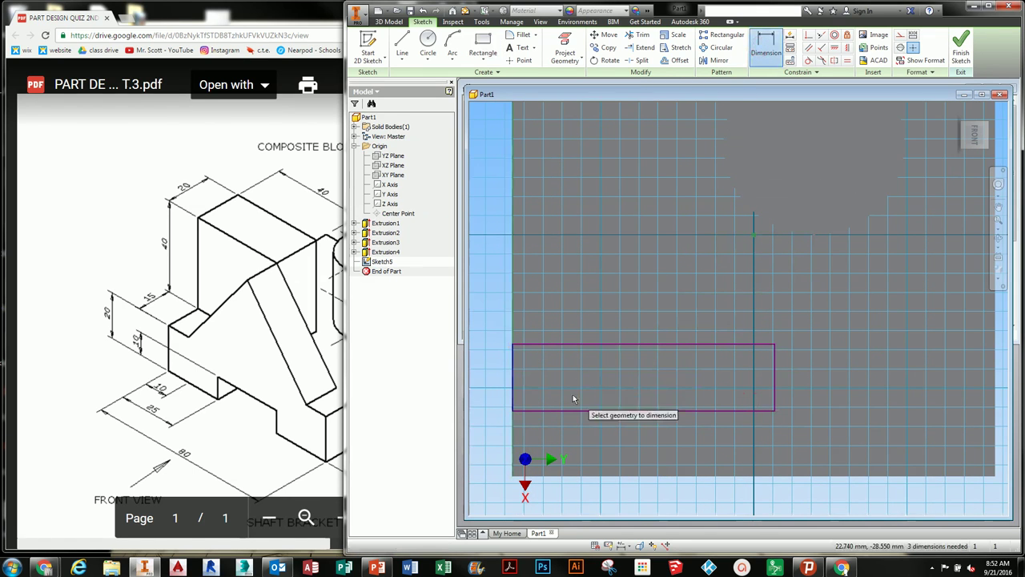
pyautogui.click(567, 410)
pyautogui.click(584, 479)
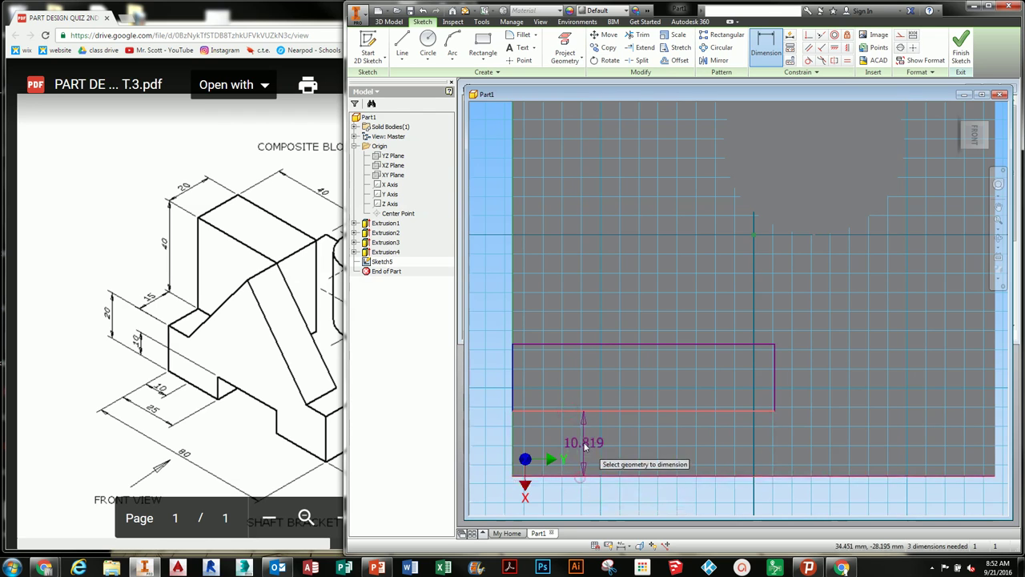
pyautogui.click(591, 432)
pyautogui.press('Return')
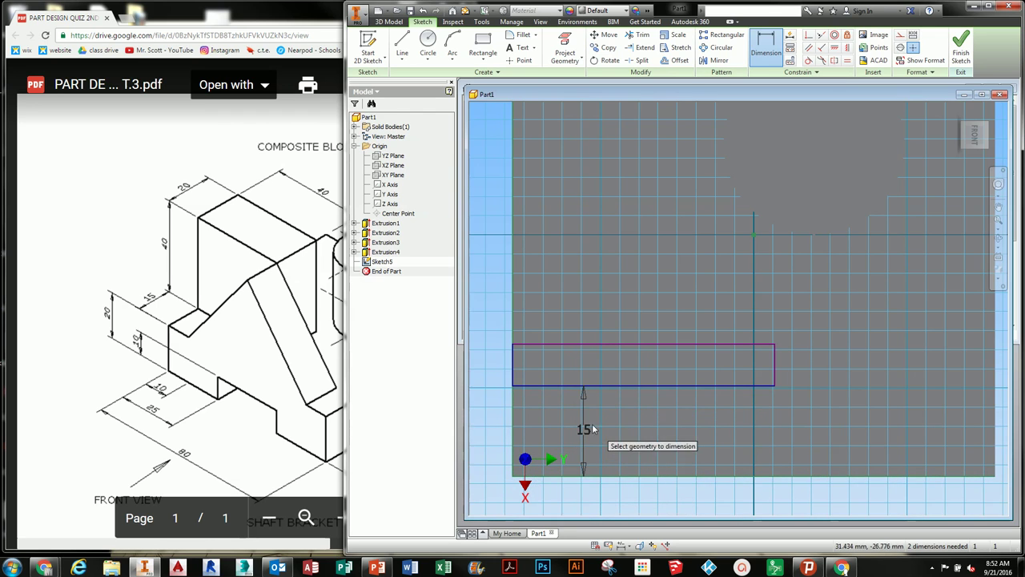
# Dimension the distance between the rectangle's upper and lower sides as 20 mm.
pyautogui.moveTo(680, 432); pyautogui.dragTo(659, 441, button='middle')
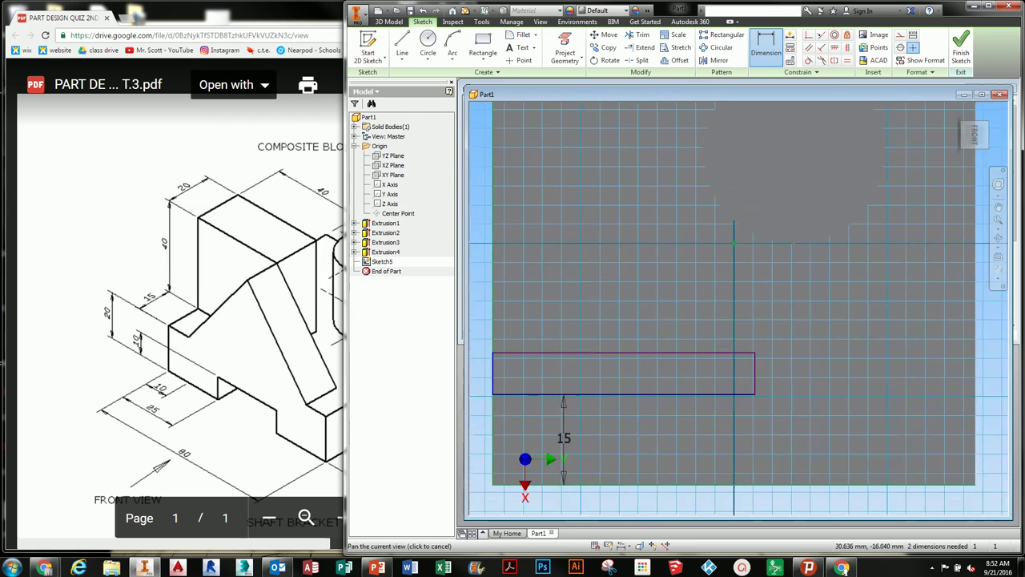
pyautogui.click(600, 354)
pyautogui.scroll(2, 498, 381)
pyautogui.moveTo(497, 381); pyautogui.dragTo(568, 372, button='middle')
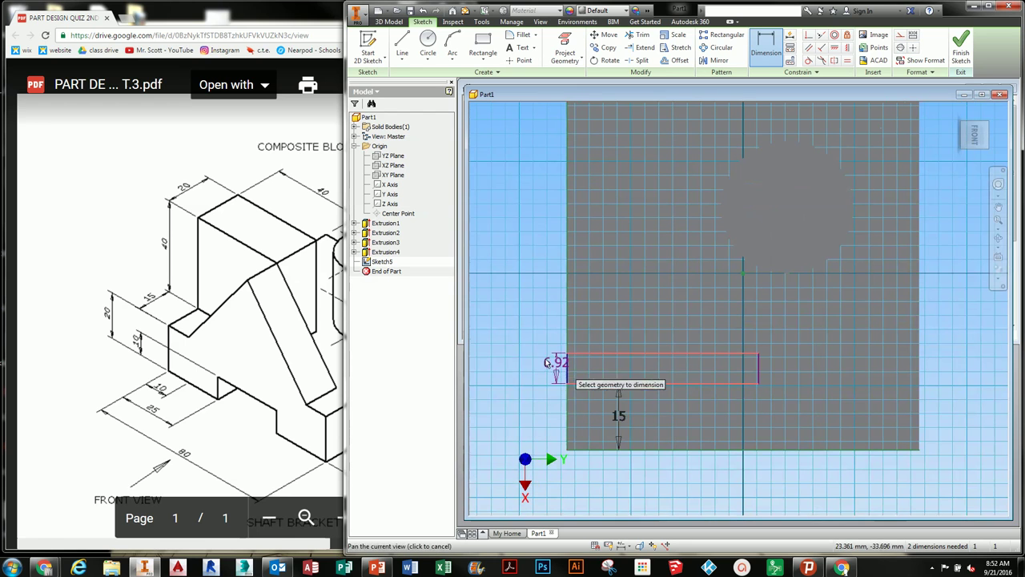
pyautogui.click(522, 367)
pyautogui.write('20')
pyautogui.press('Return')
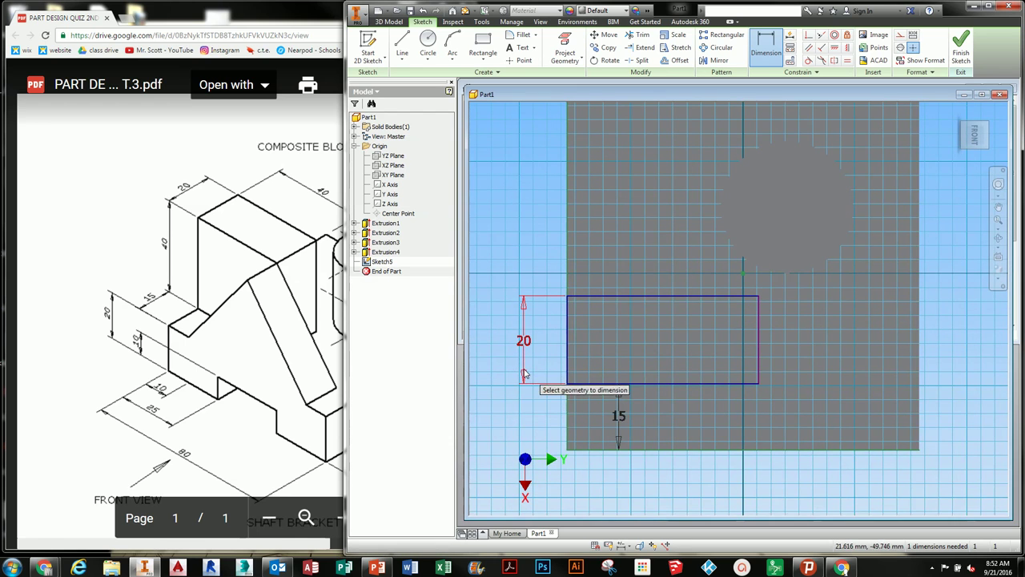
# Dimension the rectangle's length from the base's left edge to its right side as 40 mm.
pyautogui.moveTo(614, 380); pyautogui.dragTo(583, 366, button='middle')
pyautogui.click(538, 338)
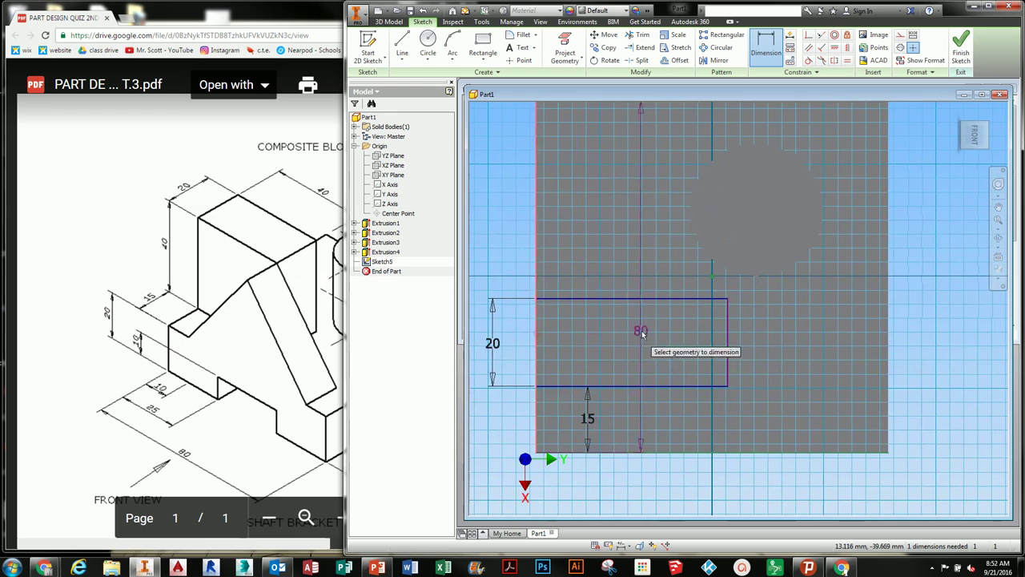
pyautogui.click(727, 339)
pyautogui.click(620, 279)
pyautogui.write('40')
pyautogui.press('Return')
# Finish the sketch and extrude the rectangle 40 mm upward from the base.
pyautogui.moveTo(635, 285); pyautogui.dragTo(629, 290, button='middle')
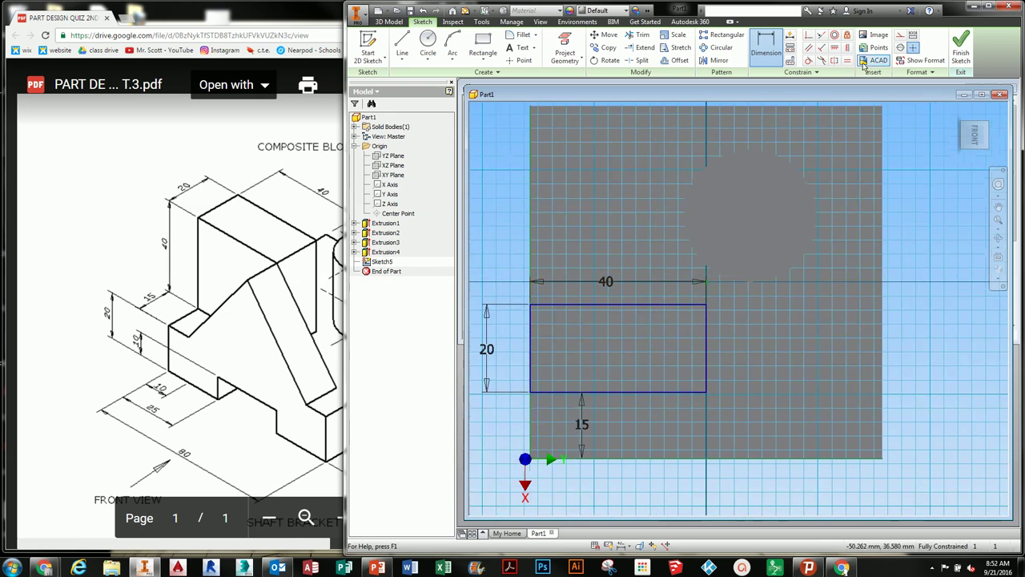
pyautogui.click(961, 47)
pyautogui.press('e')
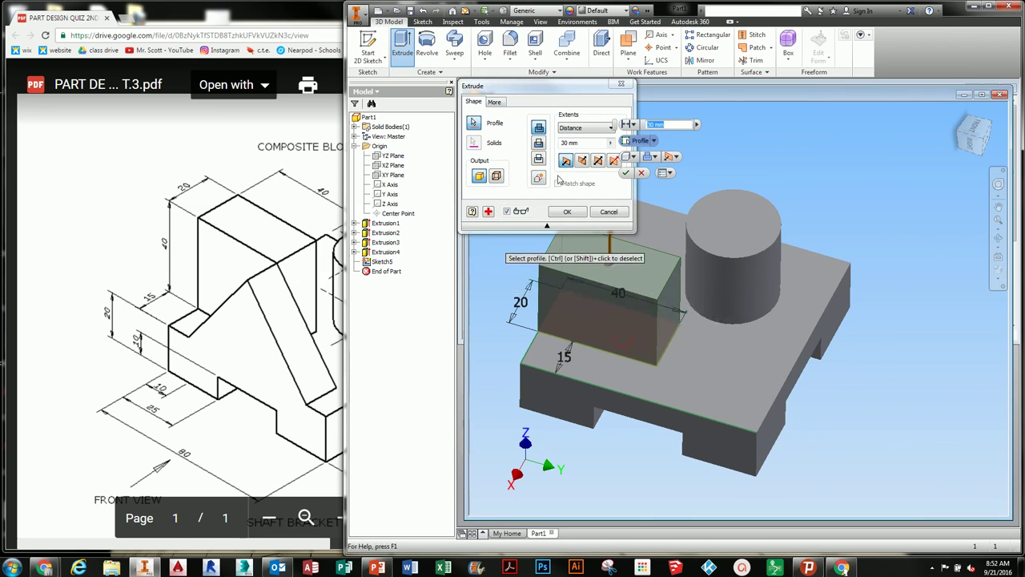
pyautogui.doubleClick(568, 144)
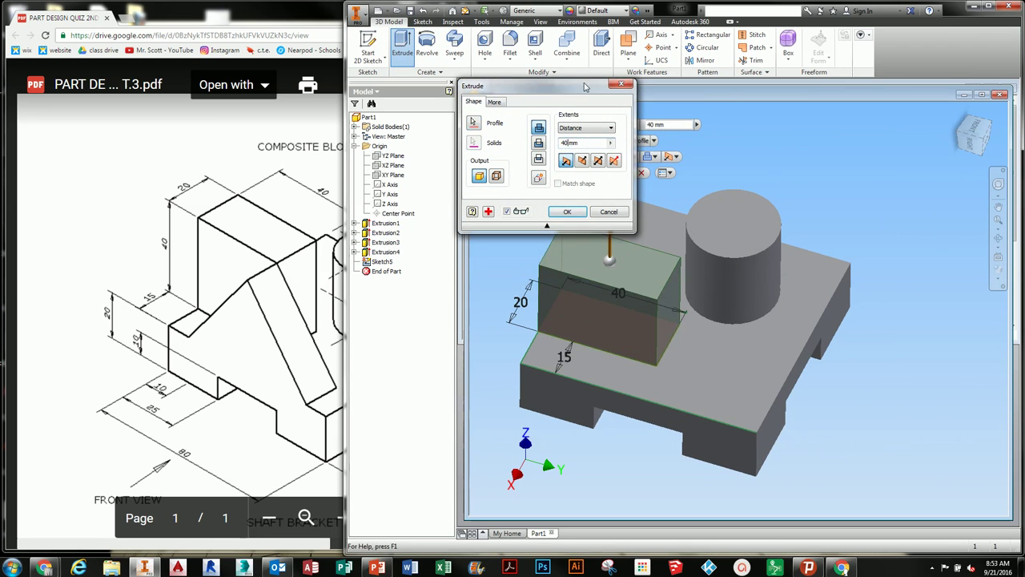
pyautogui.click(567, 211)
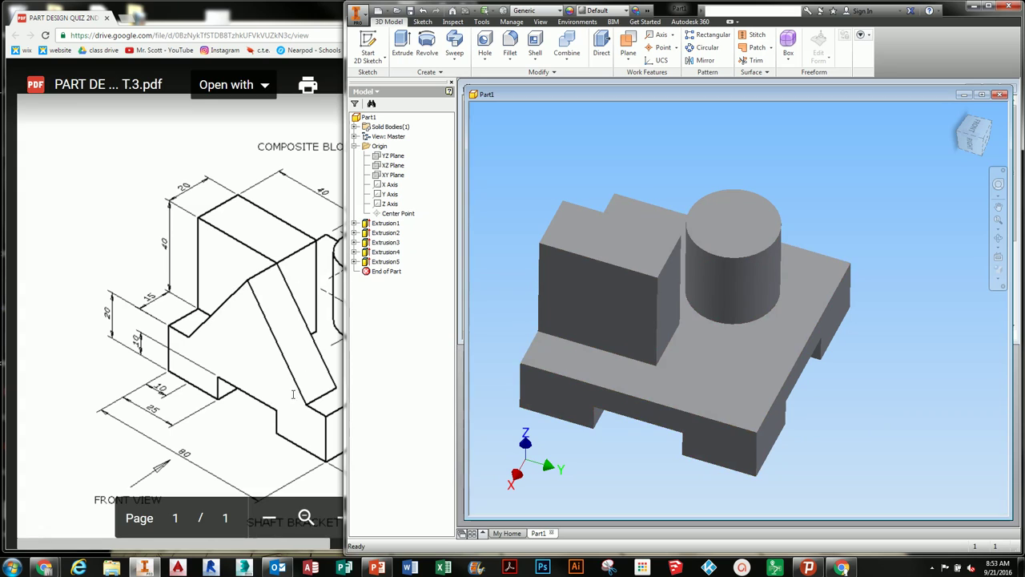
# Start a new sketch on the base's notched front face and check the triangular feature in the PDF drawing.
pyautogui.click(708, 440)
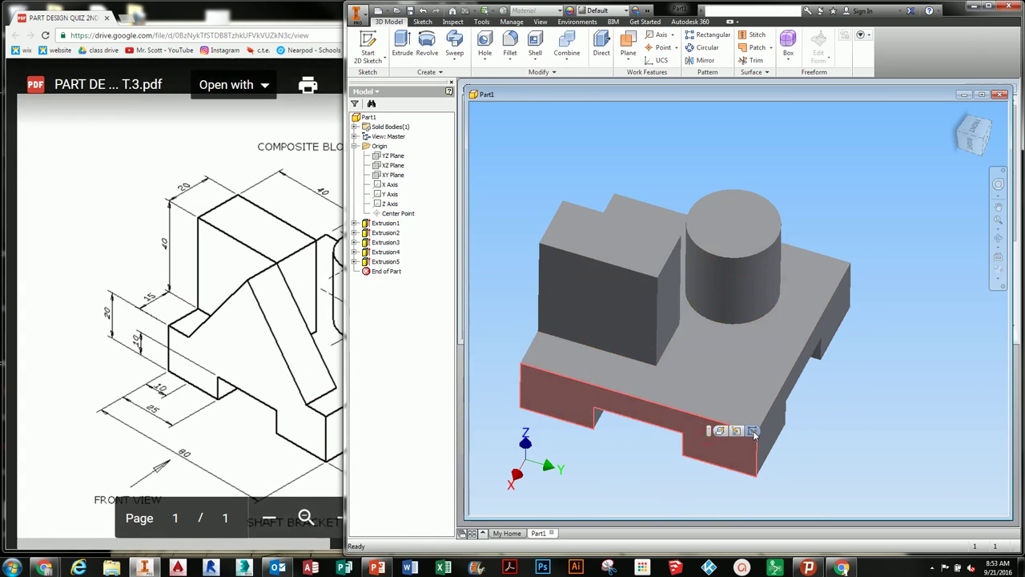
pyautogui.click(754, 431)
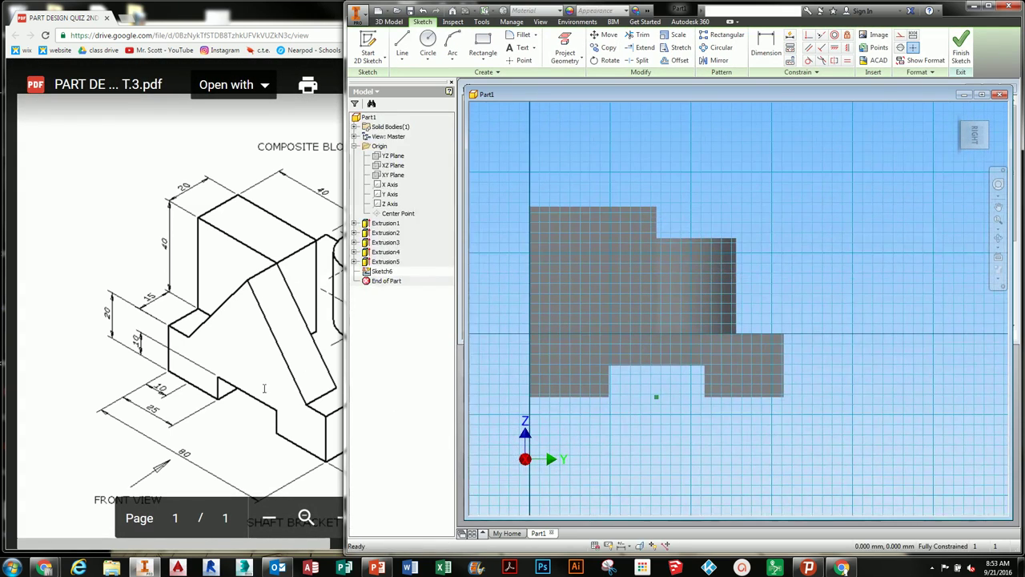
pyautogui.click(262, 387)
pyautogui.scroll(1, 266, 385)
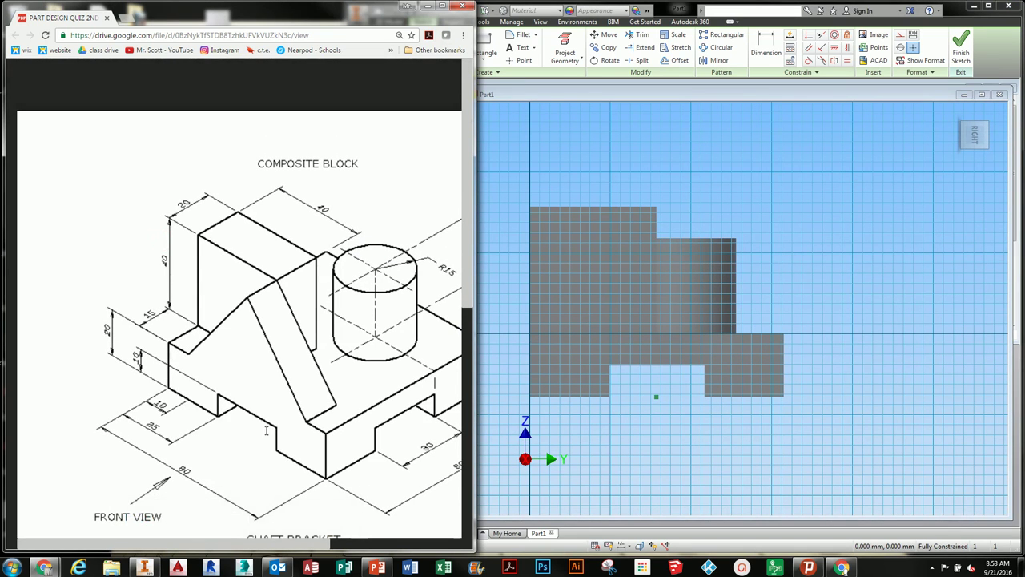
pyautogui.moveTo(598, 423); pyautogui.dragTo(603, 436, button='middle')
pyautogui.scroll(-3, 649, 357)
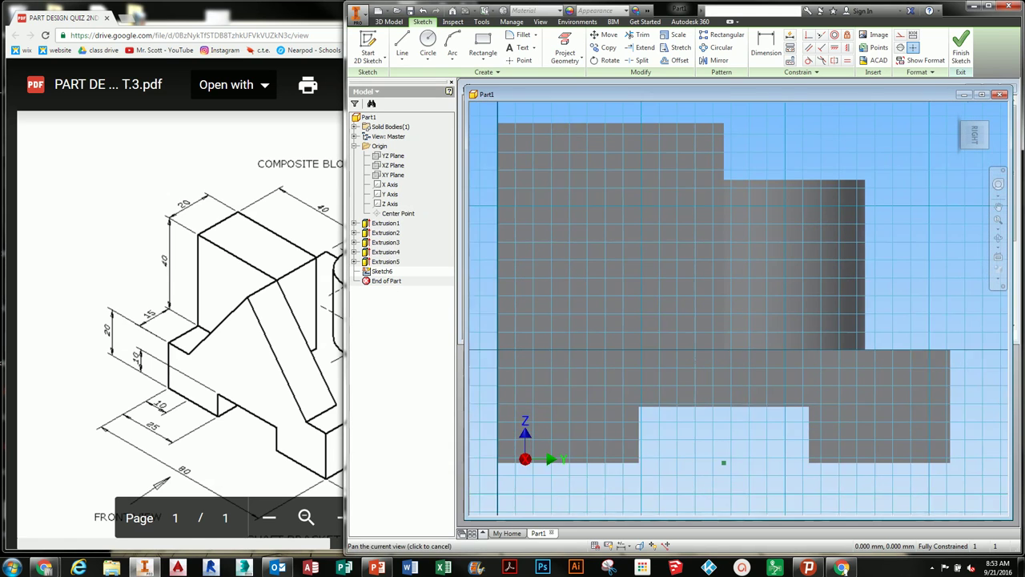
pyautogui.moveTo(699, 368); pyautogui.dragTo(694, 379, button='middle')
# Project the outline of the base's notched front face into the sketch.
pyautogui.click(565, 46)
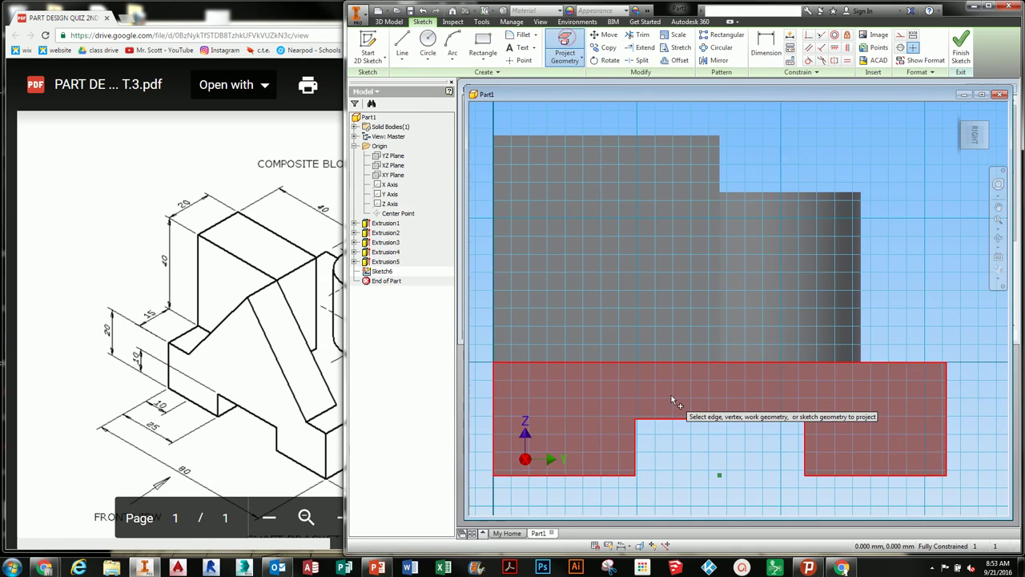
pyautogui.click(671, 395)
pyautogui.moveTo(753, 438); pyautogui.dragTo(764, 437, button='middle')
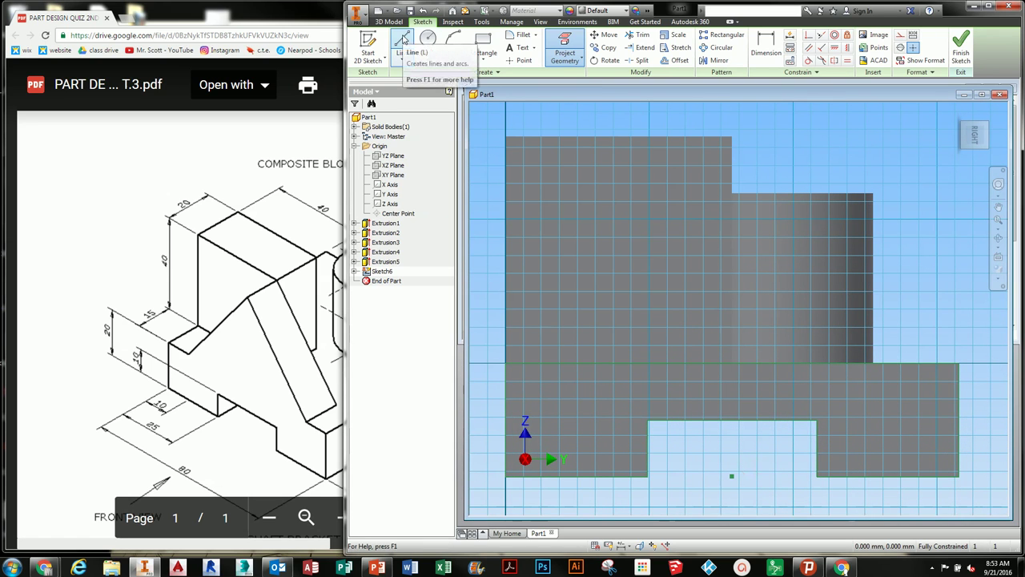
# Sketch a closed triangle about 28 mm high with its bottom side on the base's top edge, following the PDF drawing.
pyautogui.click(403, 40)
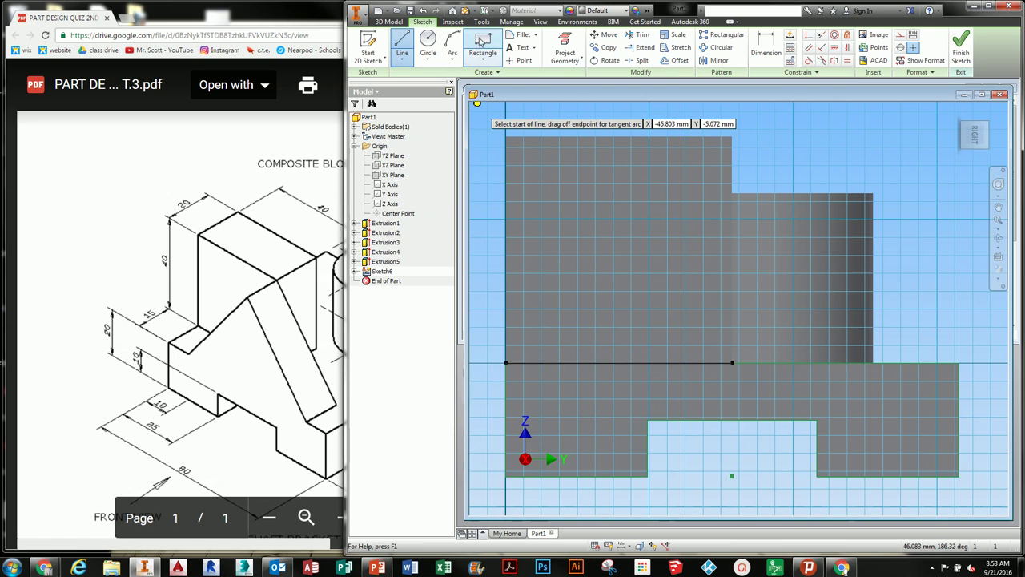
pyautogui.click(275, 378)
pyautogui.scroll(-1, 274, 392)
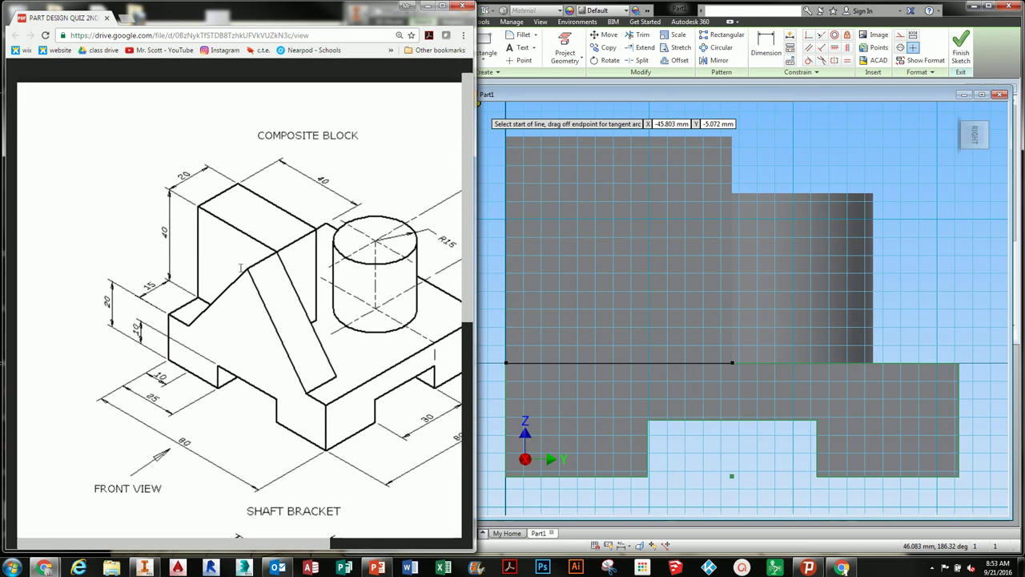
pyautogui.click(544, 336)
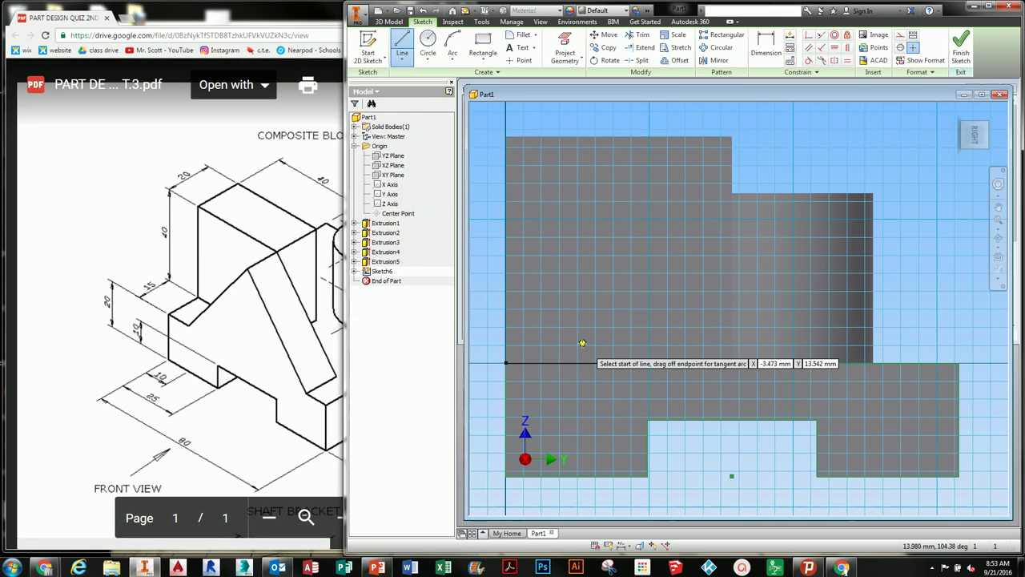
pyautogui.moveTo(589, 341); pyautogui.dragTo(573, 353, button='middle')
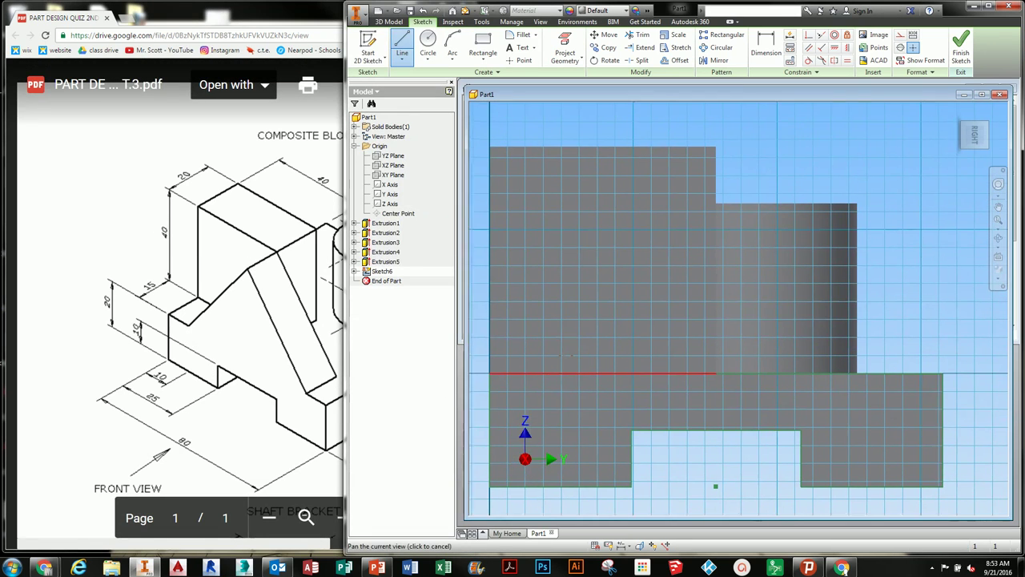
pyautogui.click(566, 374)
pyautogui.click(645, 217)
pyautogui.doubleClick(780, 375)
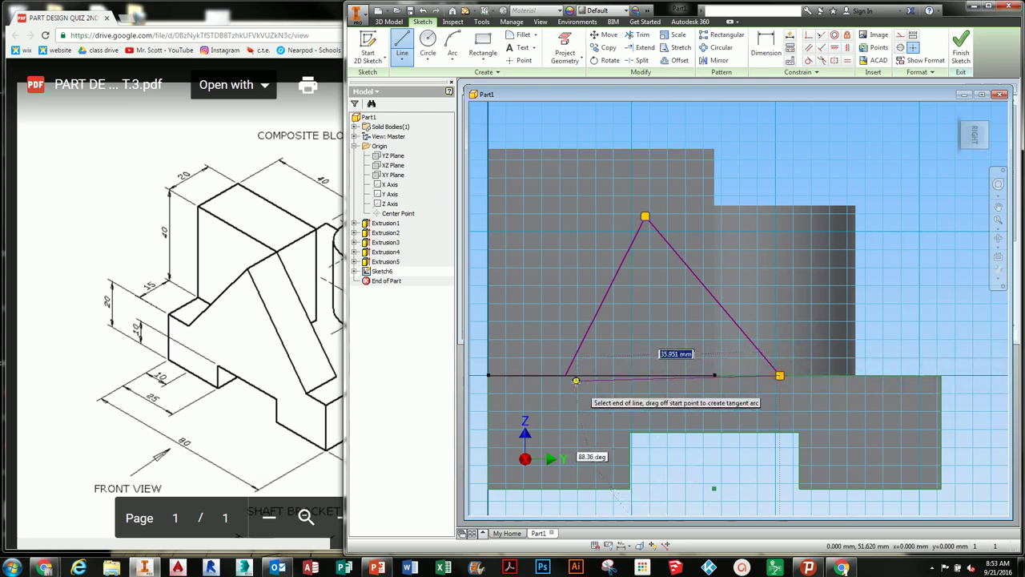
pyautogui.moveTo(592, 397); pyautogui.dragTo(613, 395, button='middle')
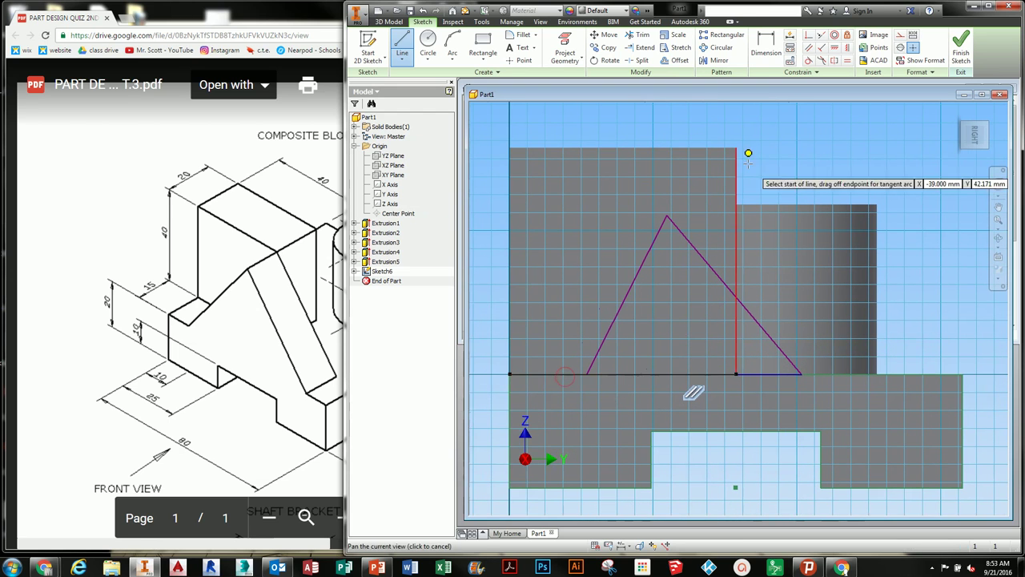
# Dimension the triangle's lower-left corner 10 mm from the base's left edge.
pyautogui.click(757, 41)
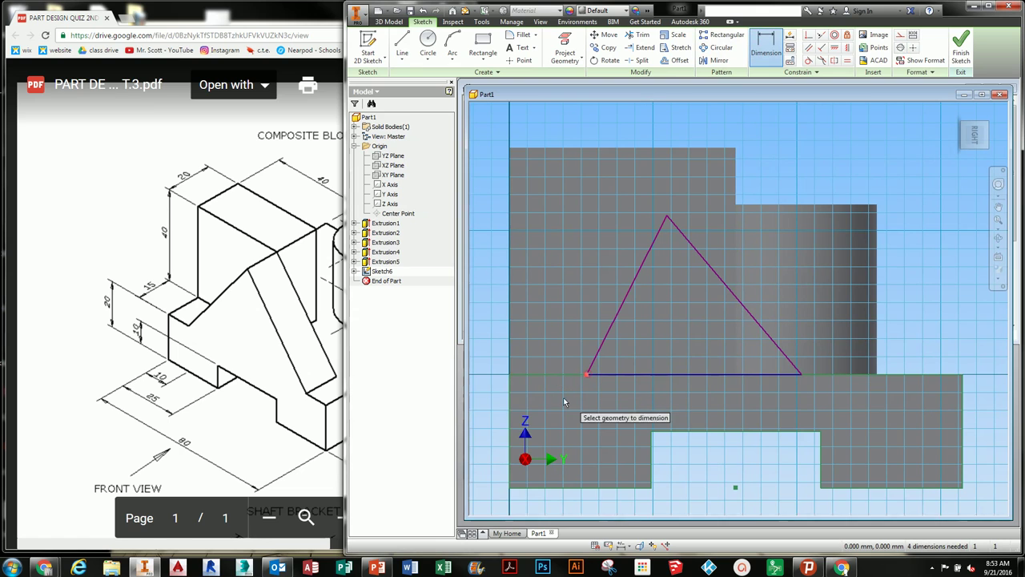
pyautogui.click(510, 405)
pyautogui.click(587, 374)
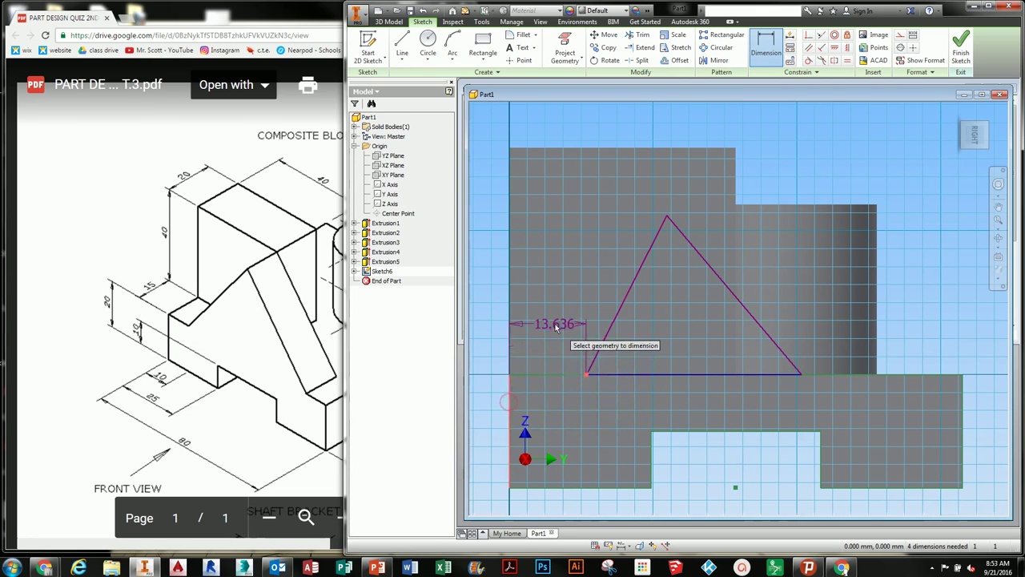
pyautogui.click(551, 323)
pyautogui.write('10')
pyautogui.press('Return')
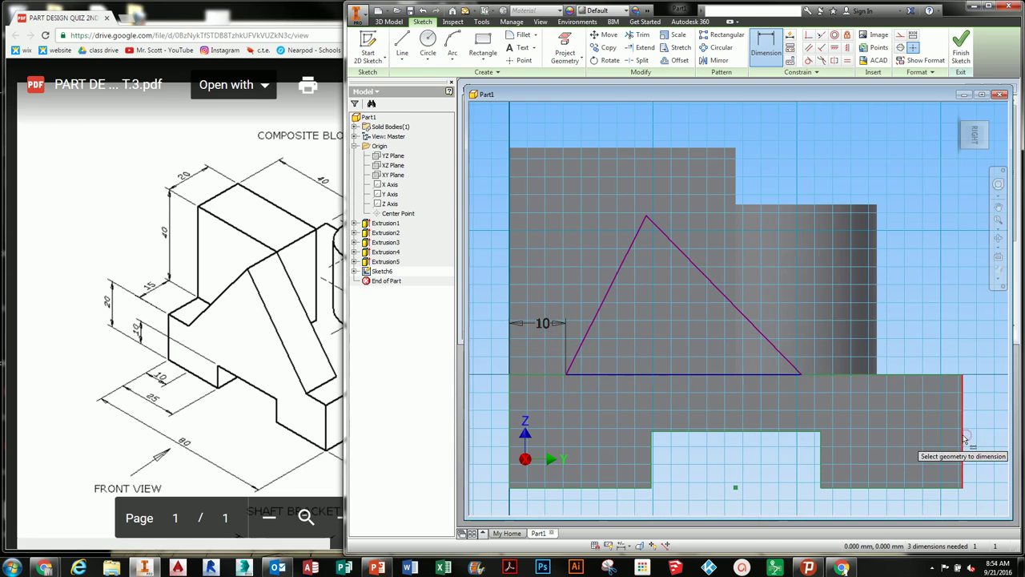
# Dimension the triangle's lower-right corner 10 mm from the base's right edge.
pyautogui.click(802, 375)
pyautogui.click(963, 401)
pyautogui.click(889, 415)
pyautogui.write('10')
pyautogui.press('Return')
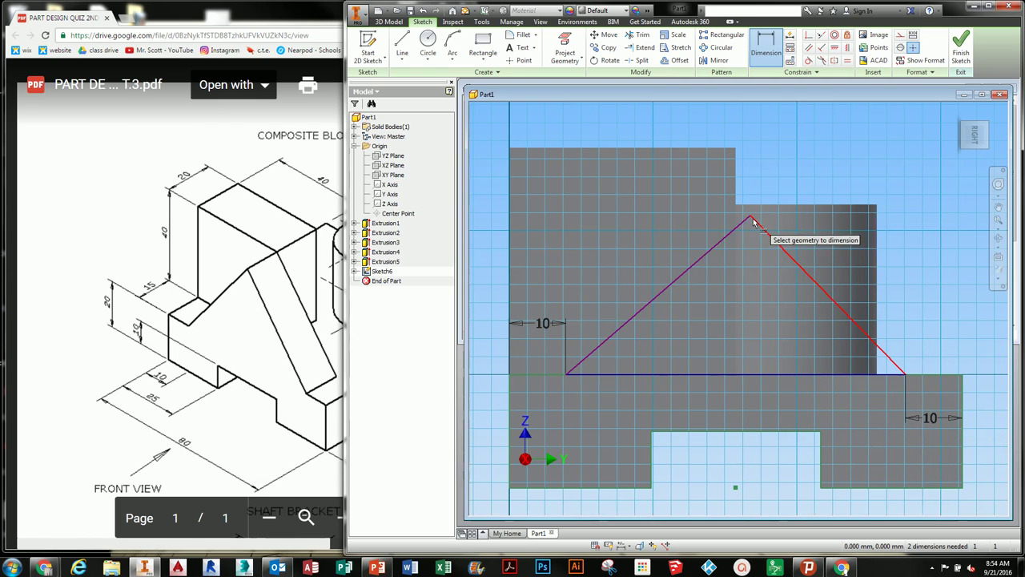
# Dimension the triangle's height from its bottom side to the apex as 40 mm.
pyautogui.click(751, 217)
pyautogui.click(748, 375)
pyautogui.click(921, 293)
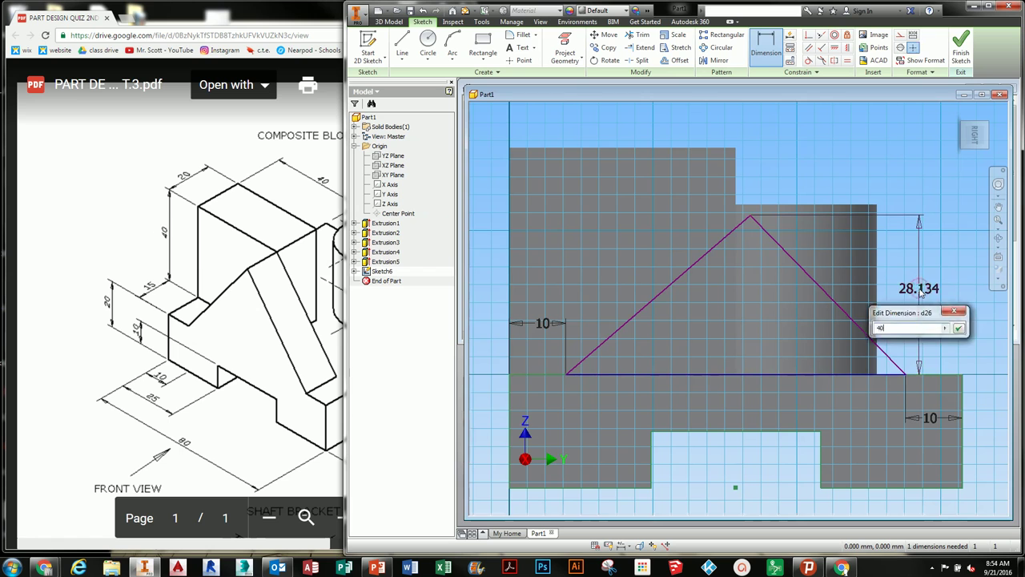
pyautogui.press('Return')
pyautogui.moveTo(763, 365); pyautogui.dragTo(730, 368, button='middle')
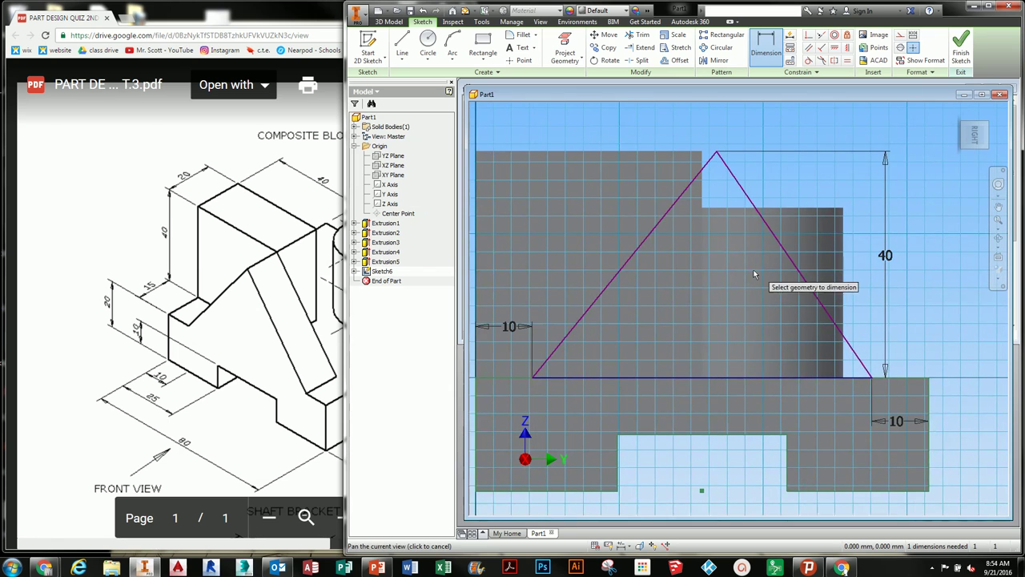
pyautogui.moveTo(754, 274); pyautogui.dragTo(789, 276, button='middle')
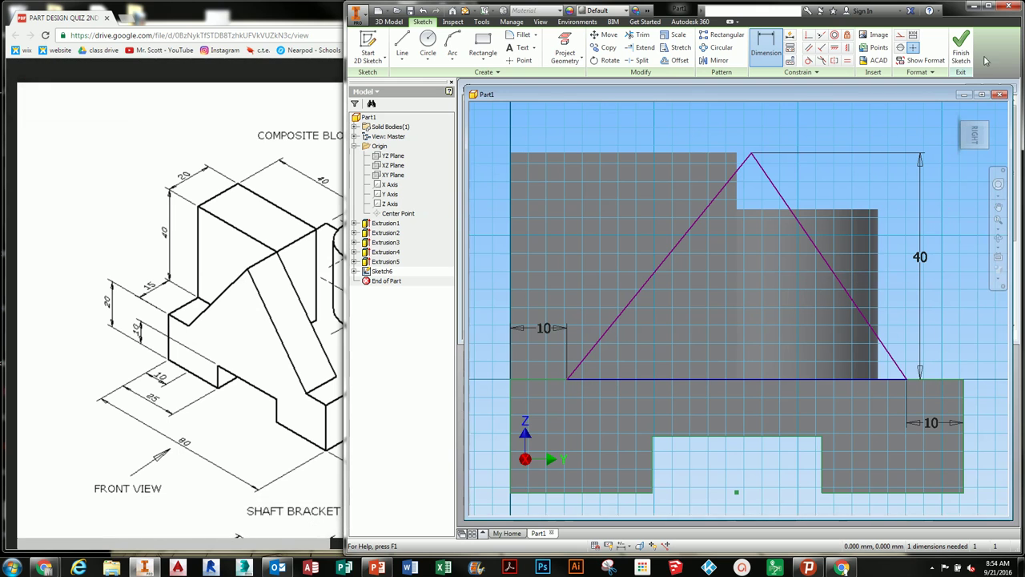
# Finish the sketch and extrude the triangle with the To extent up to the raised block's front face.
pyautogui.click(961, 48)
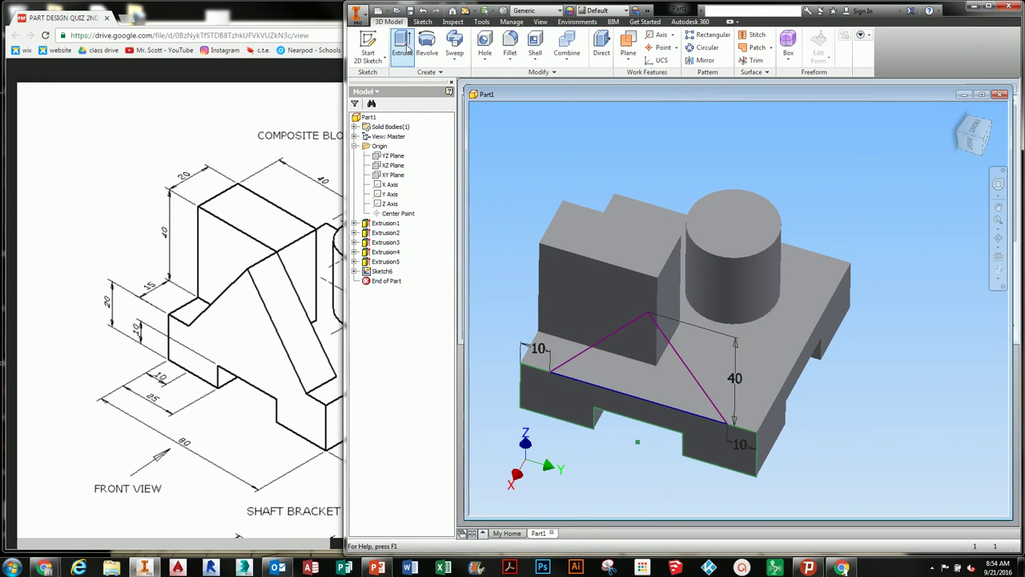
pyautogui.click(403, 44)
pyautogui.moveTo(636, 307); pyautogui.dragTo(673, 327, button='middle')
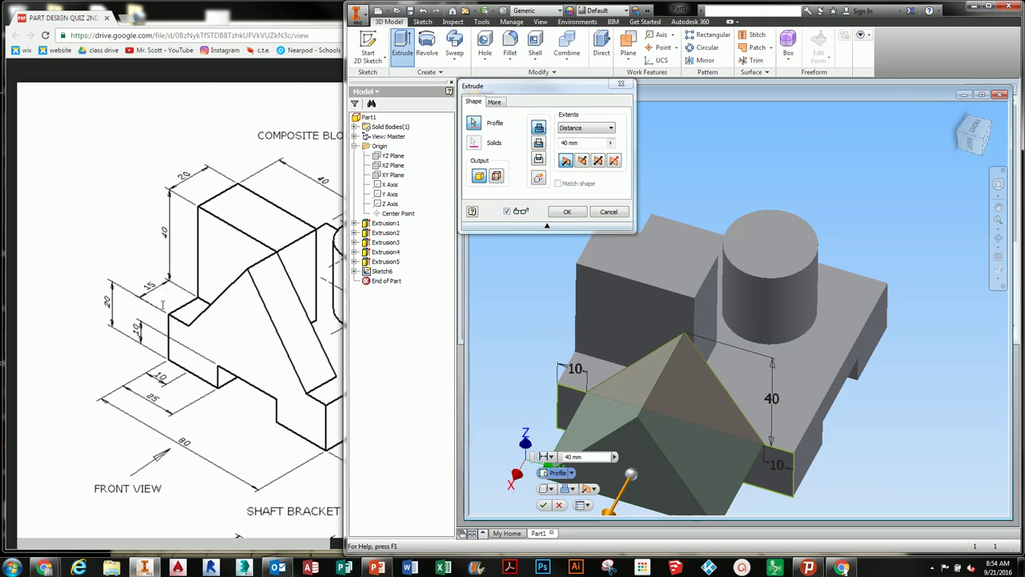
pyautogui.click(566, 129)
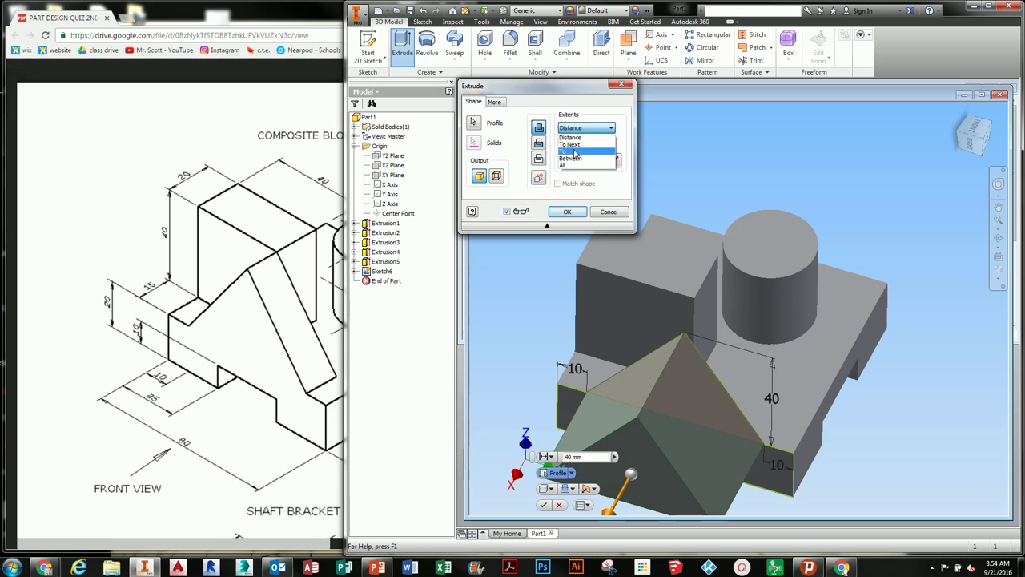
pyautogui.click(574, 153)
pyautogui.click(593, 325)
pyautogui.keyDown('shift'); pyautogui.moveTo(691, 404); pyautogui.dragTo(685, 380, button='middle'); pyautogui.keyUp('shift')
pyautogui.click(567, 212)
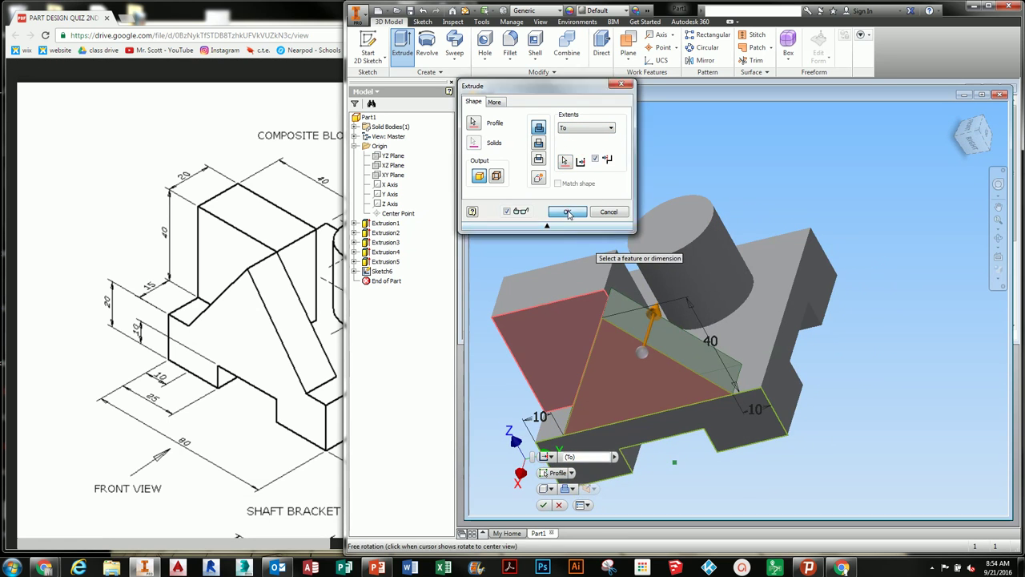
pyautogui.keyDown('shift'); pyautogui.moveTo(739, 332); pyautogui.dragTo(692, 380, button='middle'); pyautogui.keyUp('shift')
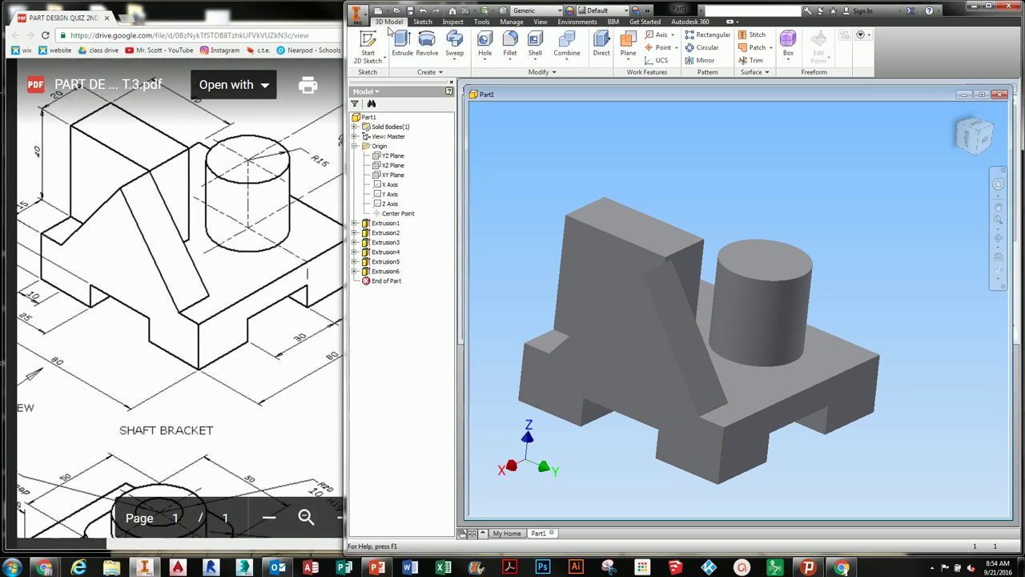
# Save the part as COMPOSITE BLOCK in the PART MODELING REVIEW folder under LESSON PLANS, Engineering.
pyautogui.click(365, 15)
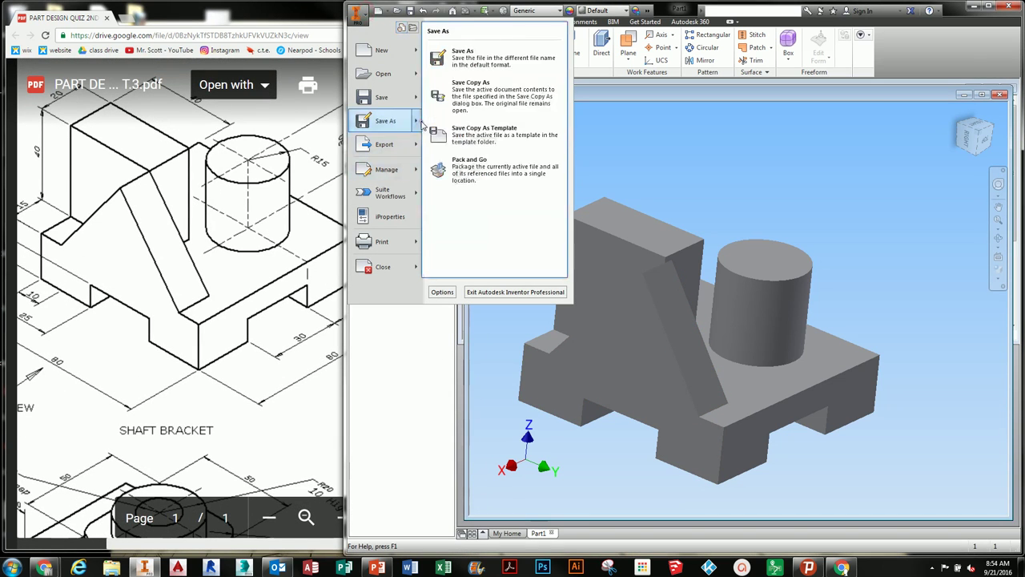
pyautogui.click(395, 102)
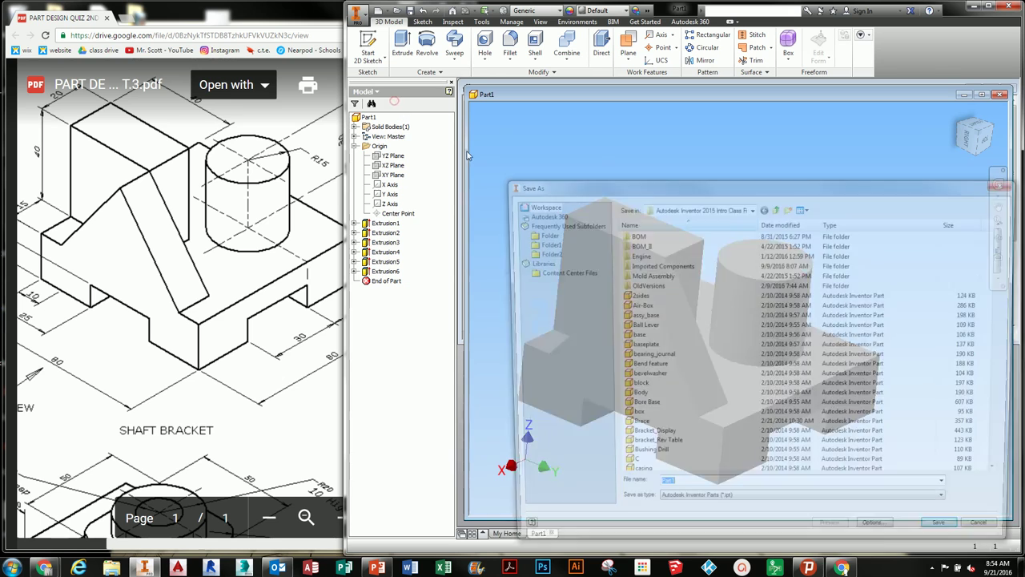
pyautogui.click(682, 210)
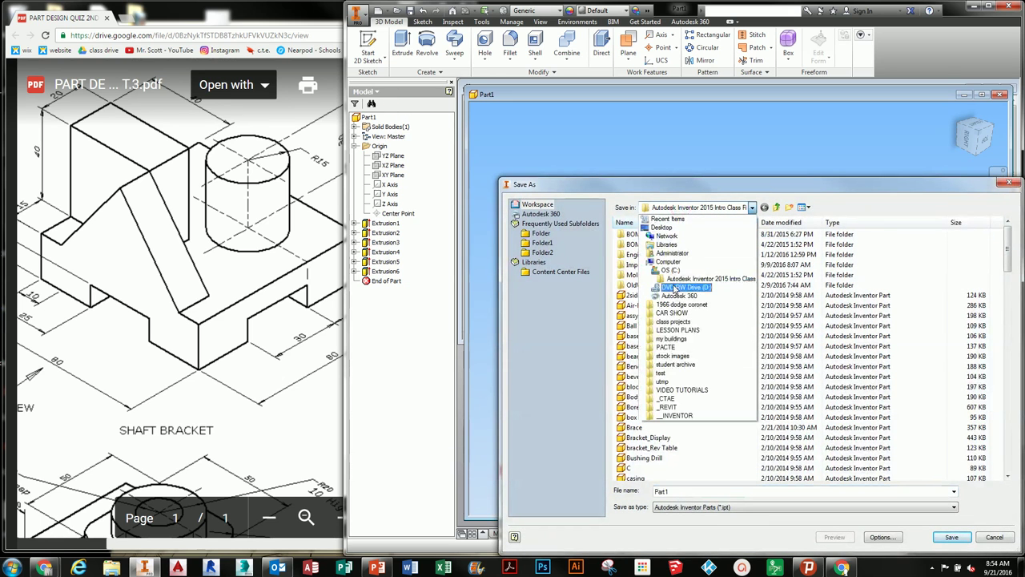
pyautogui.click(676, 335)
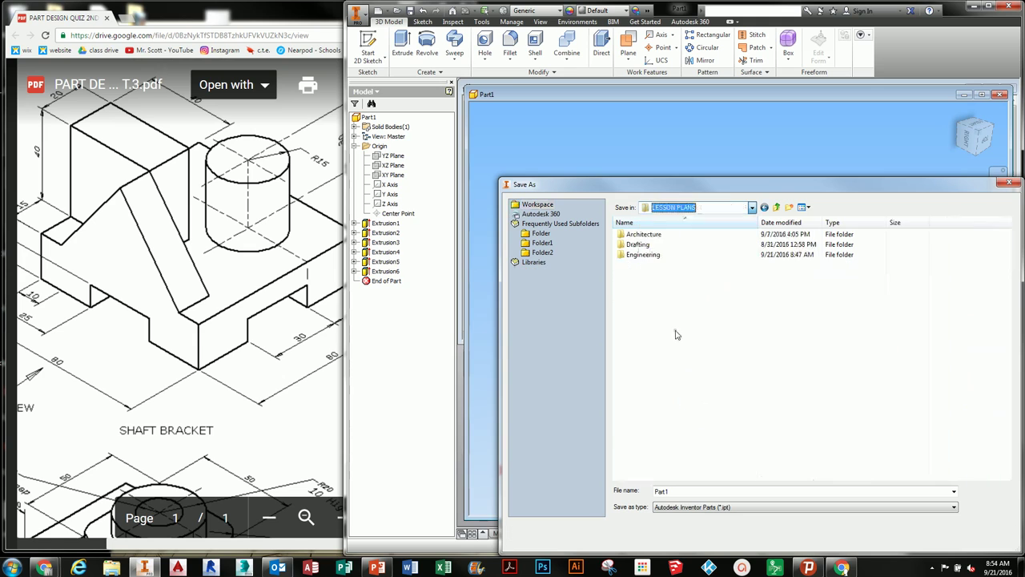
pyautogui.doubleClick(647, 256)
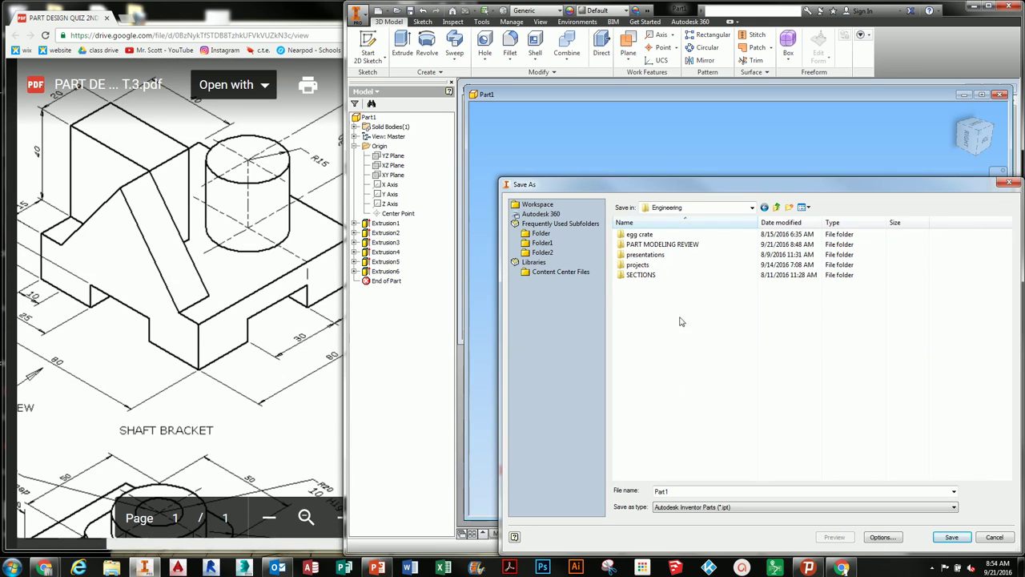
pyautogui.doubleClick(653, 245)
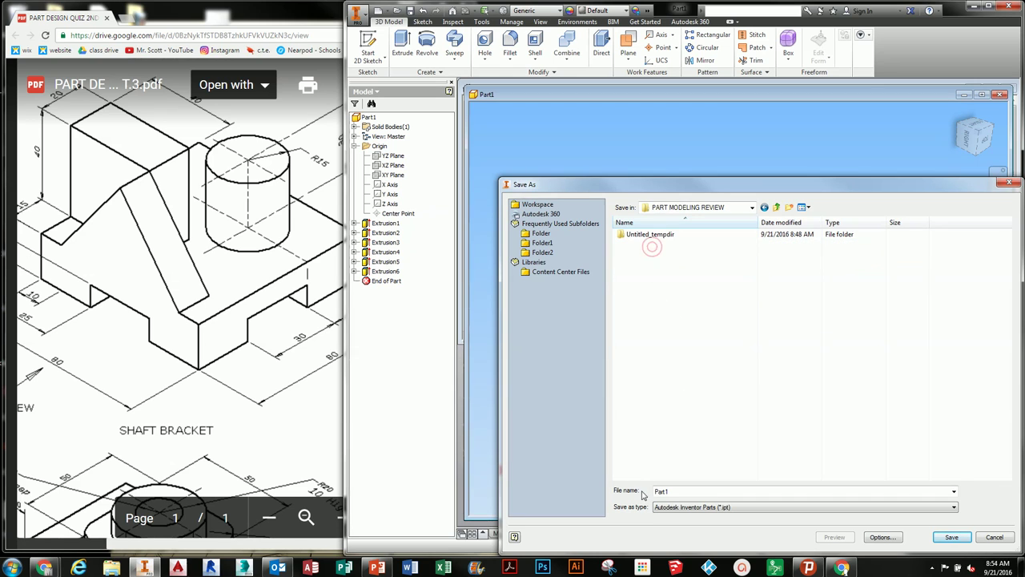
pyautogui.doubleClick(679, 491)
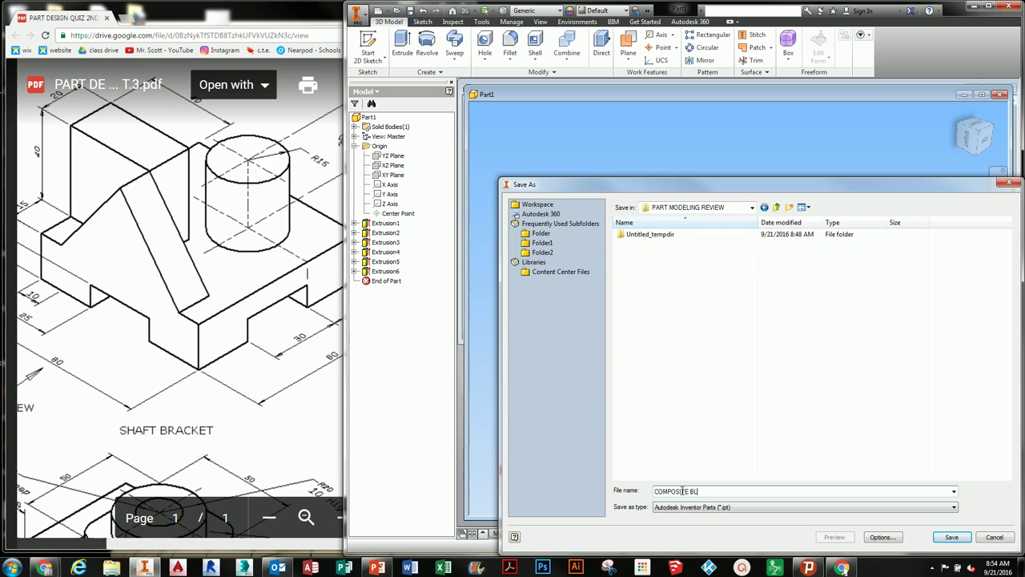
pyautogui.click(951, 538)
pyautogui.click(703, 392)
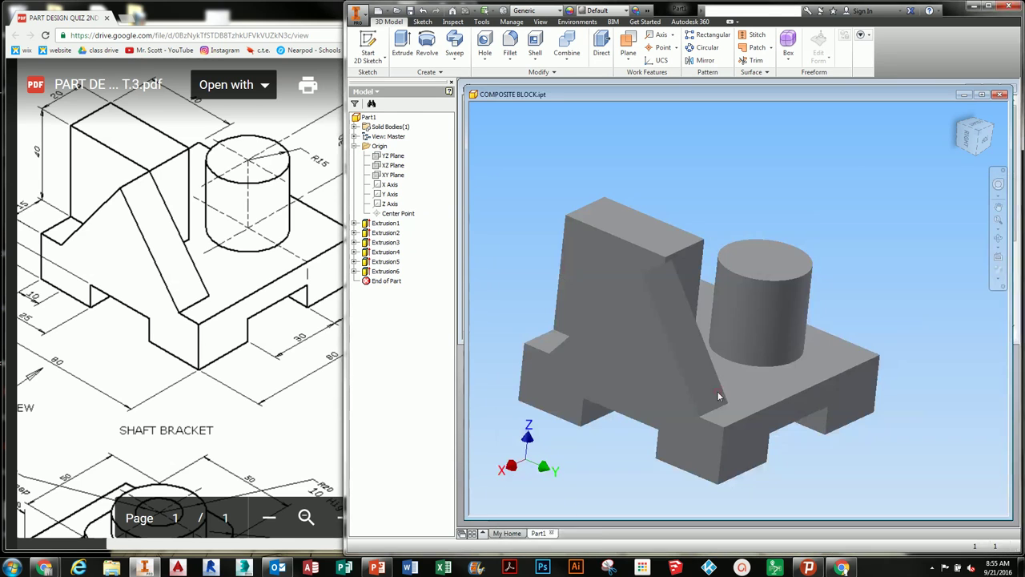
# Minimize the finished block, create a new part, and bring the Shaft Bracket drawing in the PDF into view beside it.
pyautogui.click(965, 95)
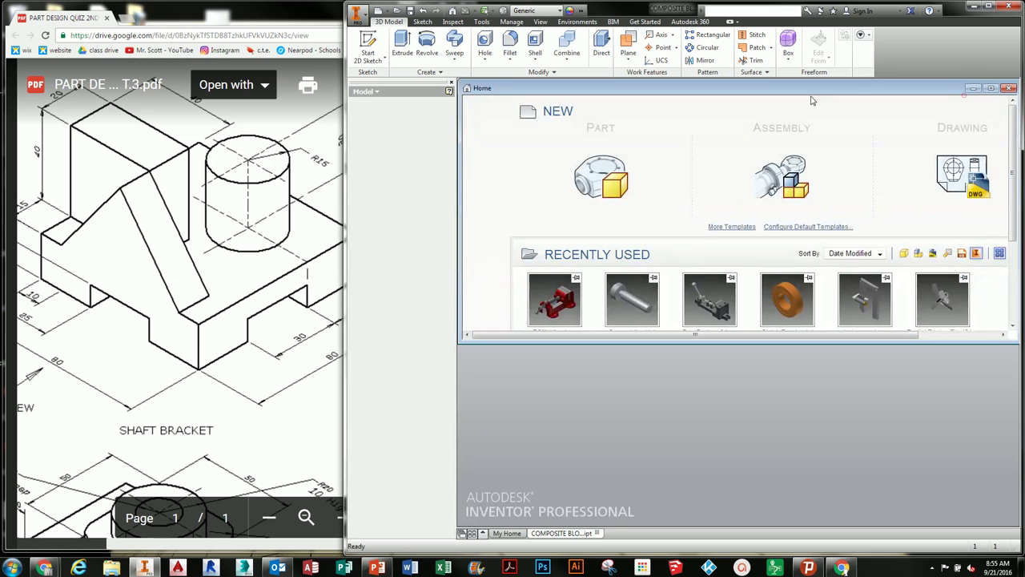
pyautogui.click(617, 202)
pyautogui.scroll(-5, 137, 335)
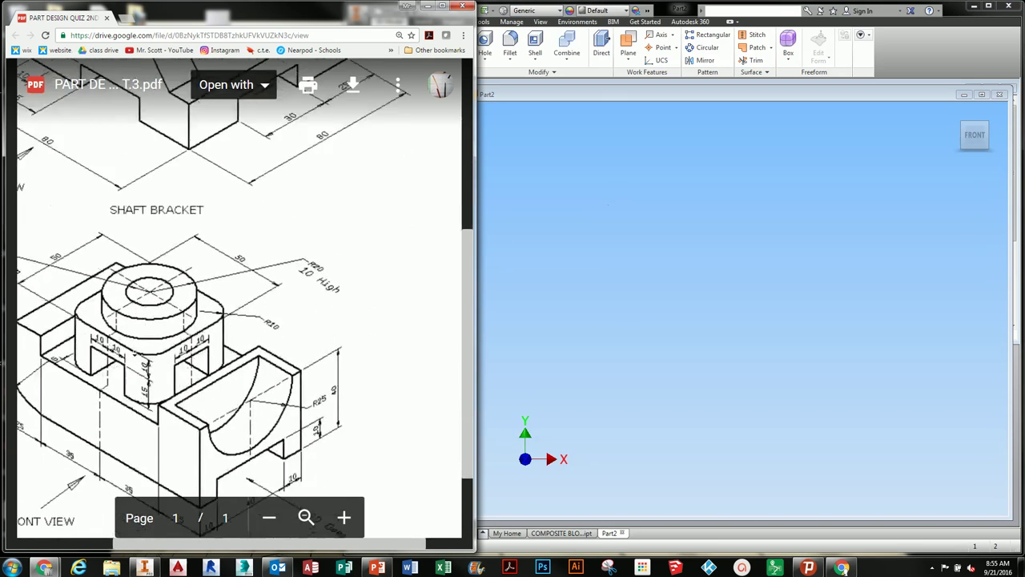
pyautogui.hscroll(-3, 227, 305)
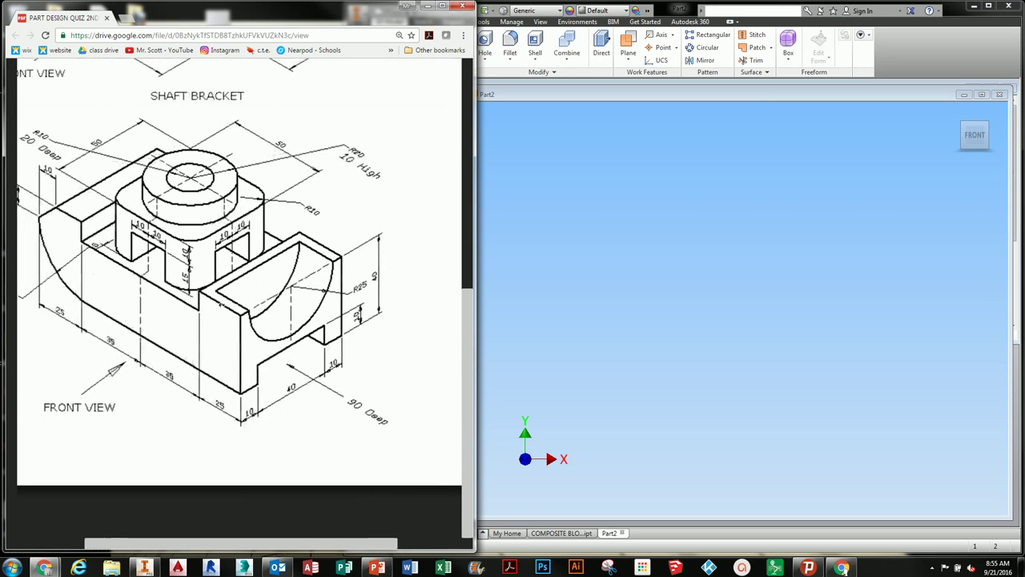
pyautogui.scroll(1, 262, 318)
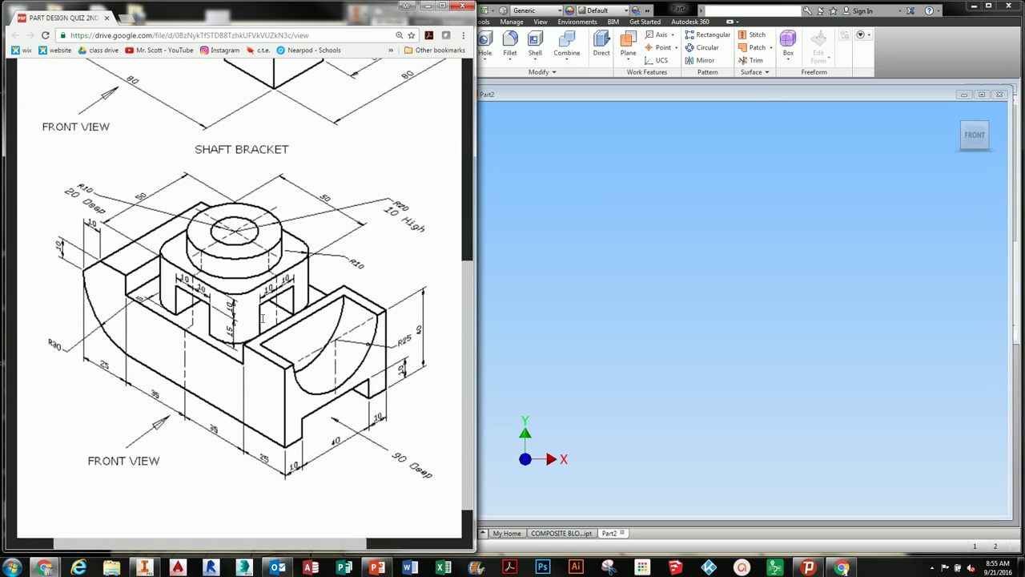
pyautogui.click(521, 158)
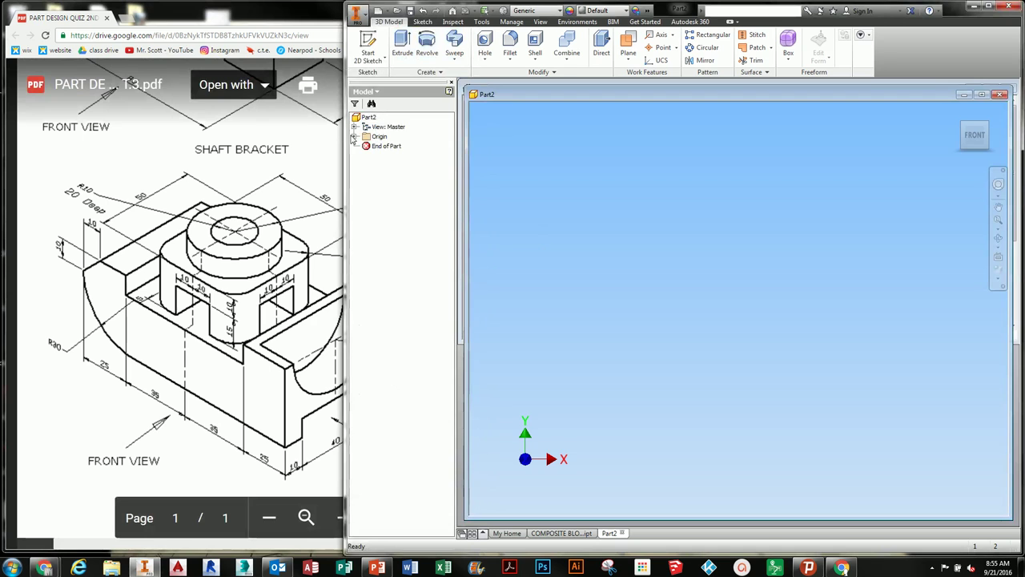
pyautogui.moveTo(343, 140); pyautogui.dragTo(420, 155)
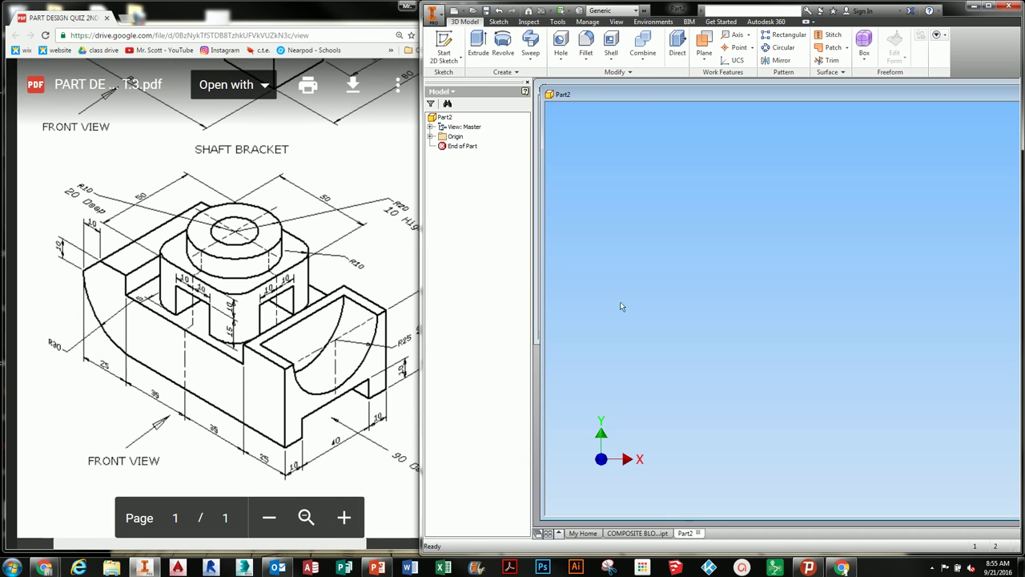
# Start a new sketch on the YZ plane of the new part.
pyautogui.click(445, 45)
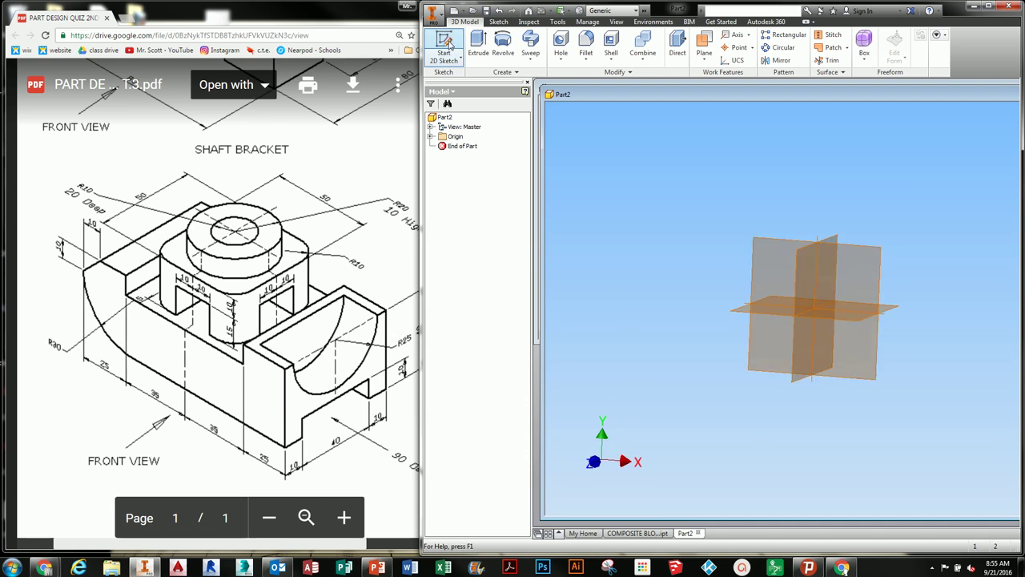
pyautogui.click(767, 307)
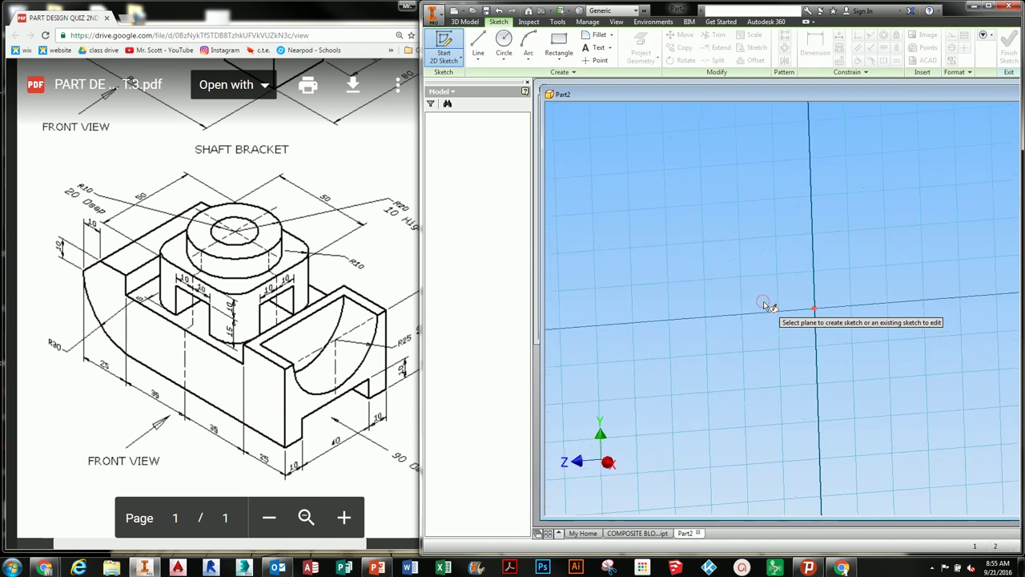
pyautogui.moveTo(718, 359); pyautogui.dragTo(702, 363, button='middle')
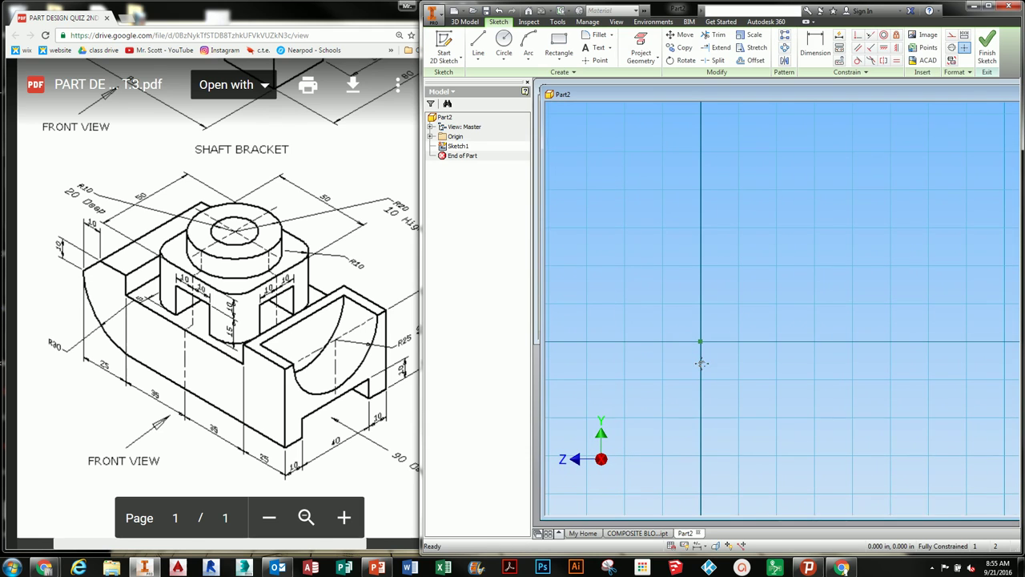
# Set the part document's length unit to millimeter in the document settings.
pyautogui.click(556, 22)
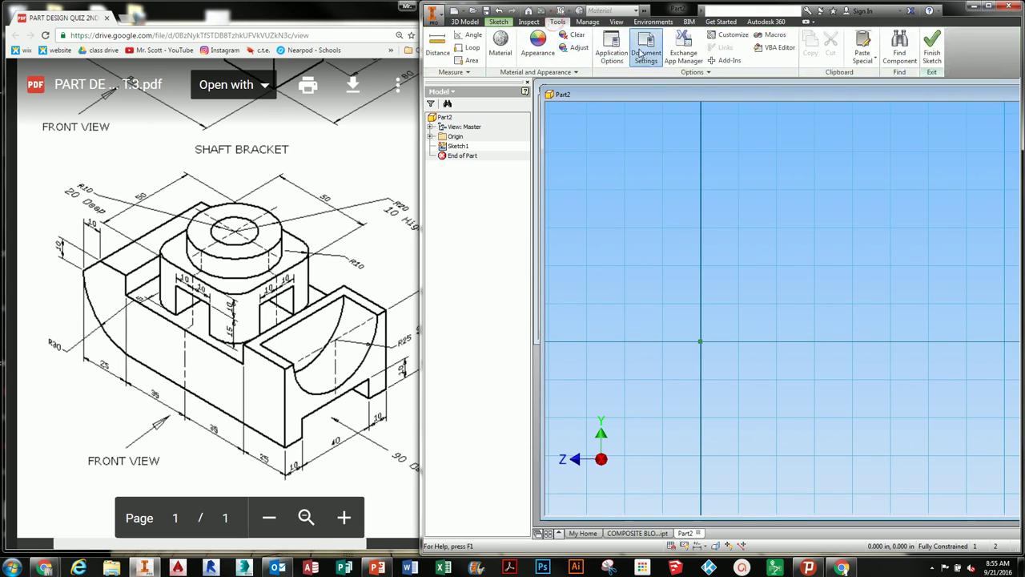
pyautogui.click(645, 49)
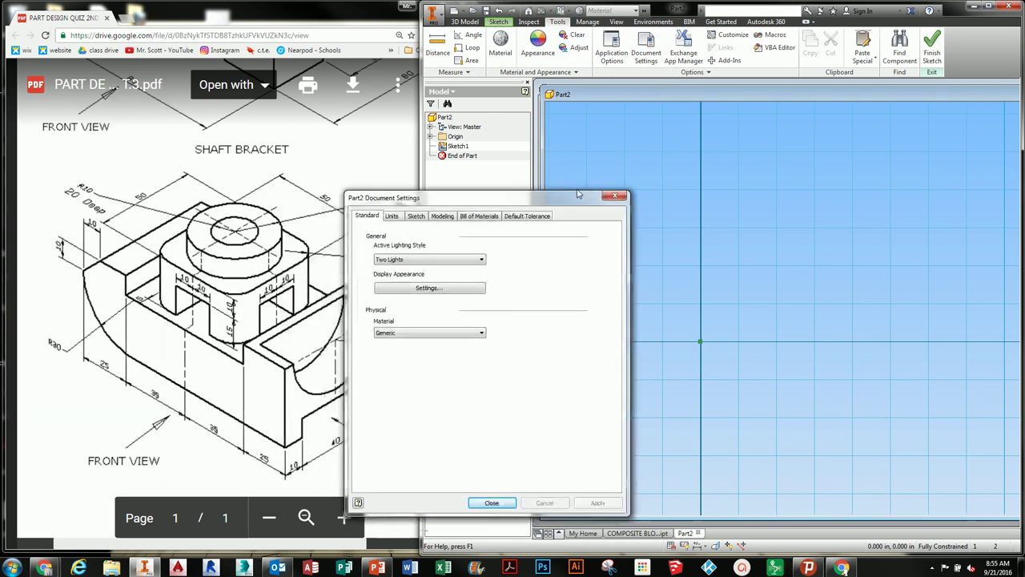
pyautogui.click(463, 145)
pyautogui.click(477, 183)
pyautogui.click(462, 214)
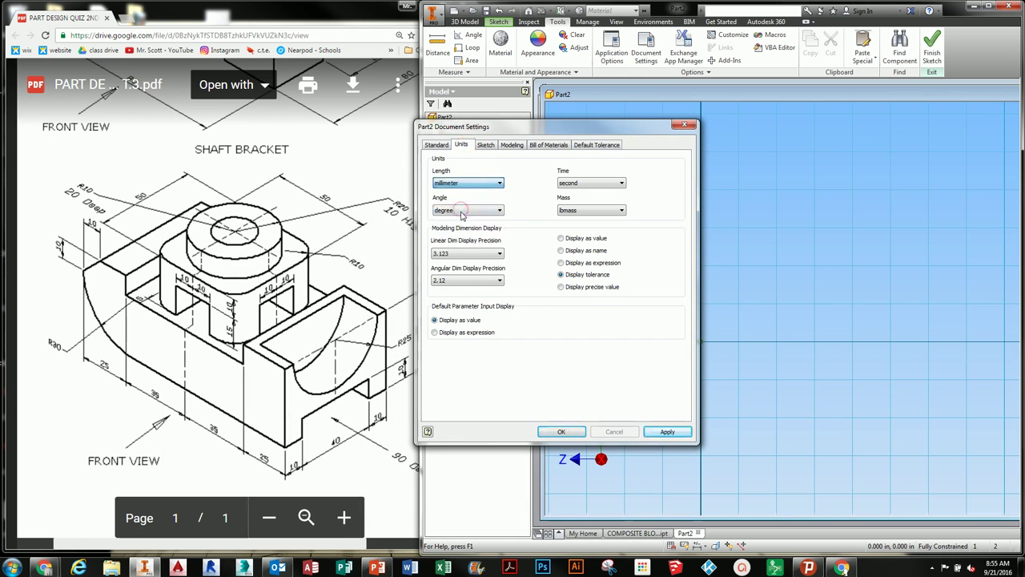
pyautogui.click(561, 432)
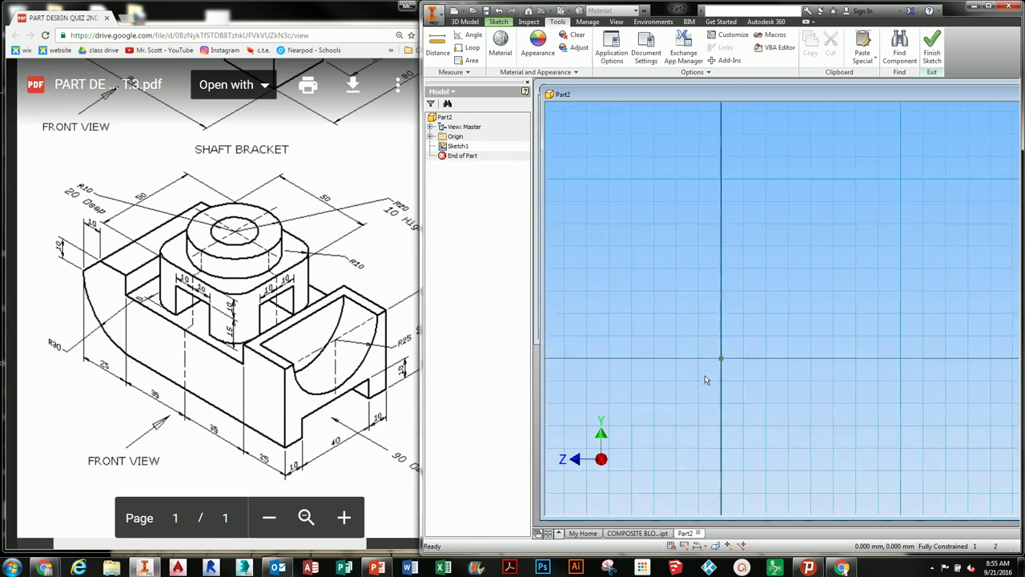
# Consult the Shaft Bracket drawing and sketch a wide rectangle whose lower edge runs through the origin.
pyautogui.moveTo(705, 375); pyautogui.dragTo(775, 365, button='middle')
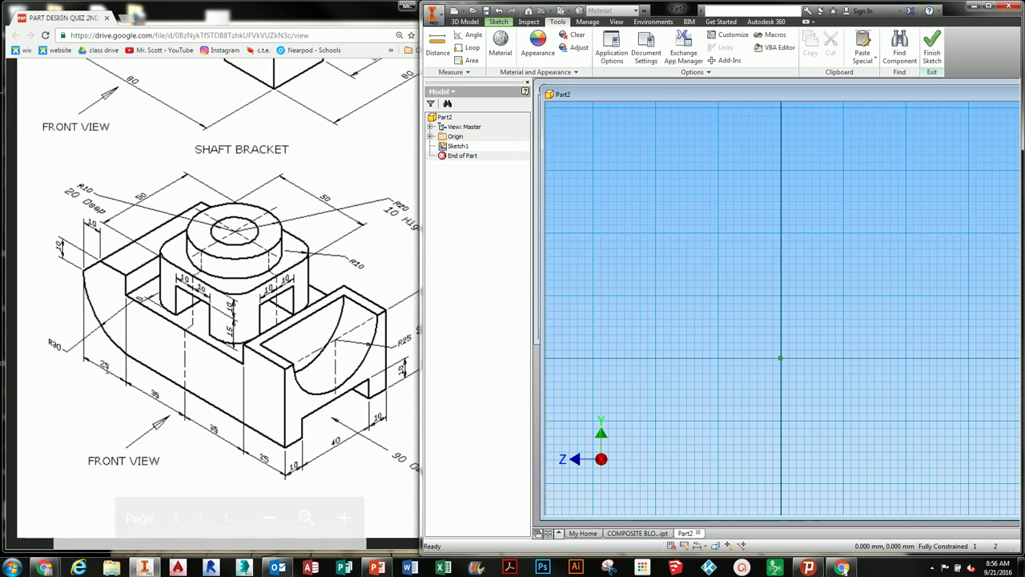
pyautogui.middleClick(258, 398)
pyautogui.moveTo(268, 398)
pyautogui.mouseDown(button='middle')
pyautogui.moveTo(374, 351)
pyautogui.moveTo(332, 375)
pyautogui.mouseUp(button='middle')
pyautogui.moveTo(325, 429); pyautogui.dragTo(291, 433, button='middle')
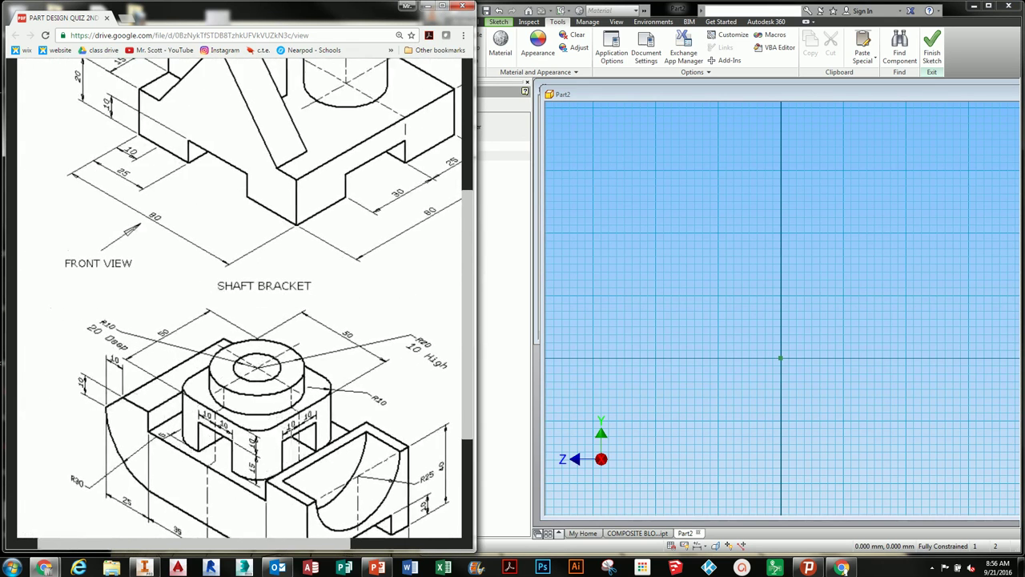
pyautogui.scroll(-3, 290, 434)
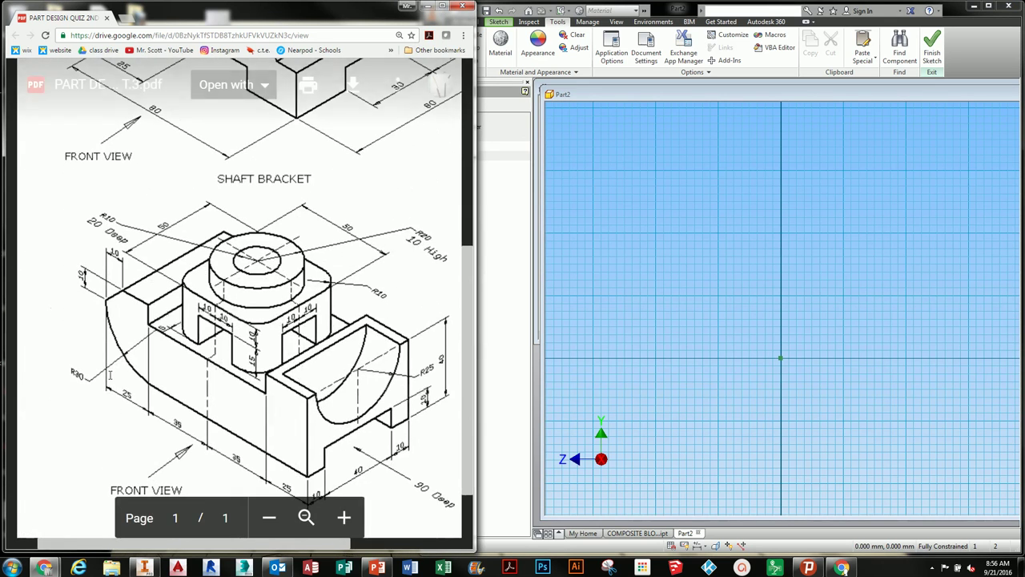
pyautogui.click(655, 417)
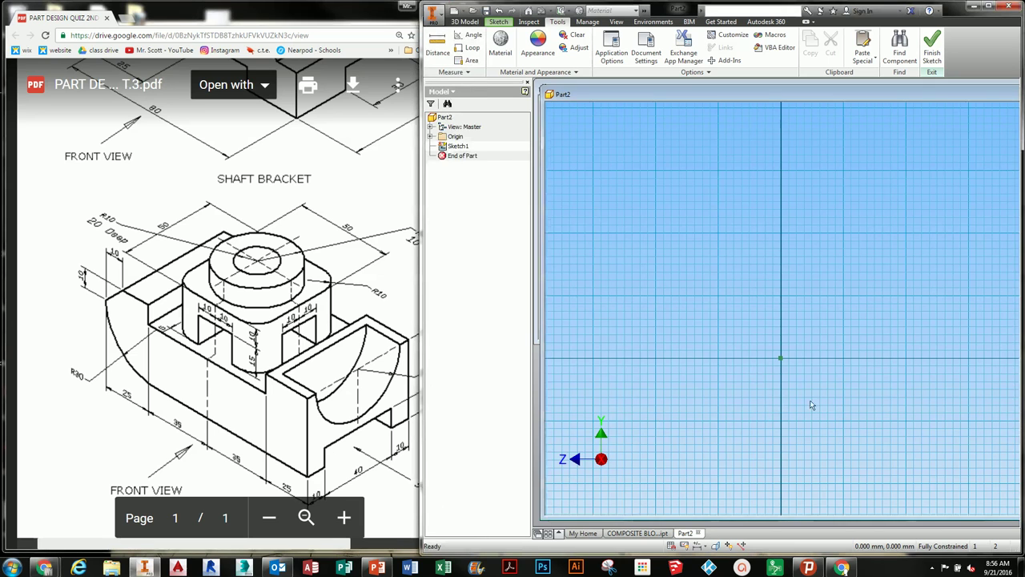
pyautogui.click(500, 22)
pyautogui.click(559, 44)
pyautogui.click(616, 375)
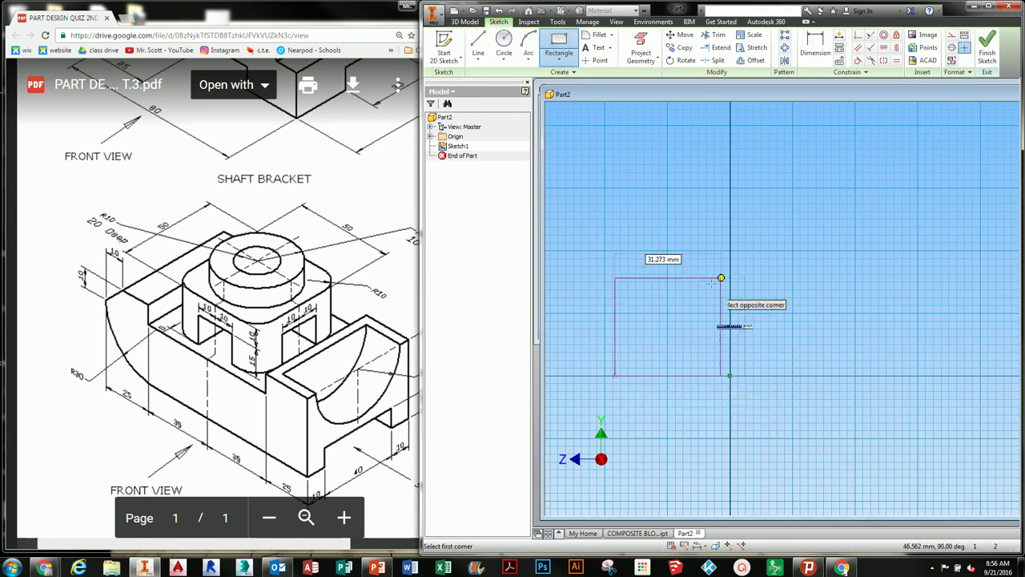
pyautogui.scroll(-4, 775, 255)
pyautogui.moveTo(775, 255); pyautogui.dragTo(691, 274, button='middle')
pyautogui.scroll(3, 689, 274)
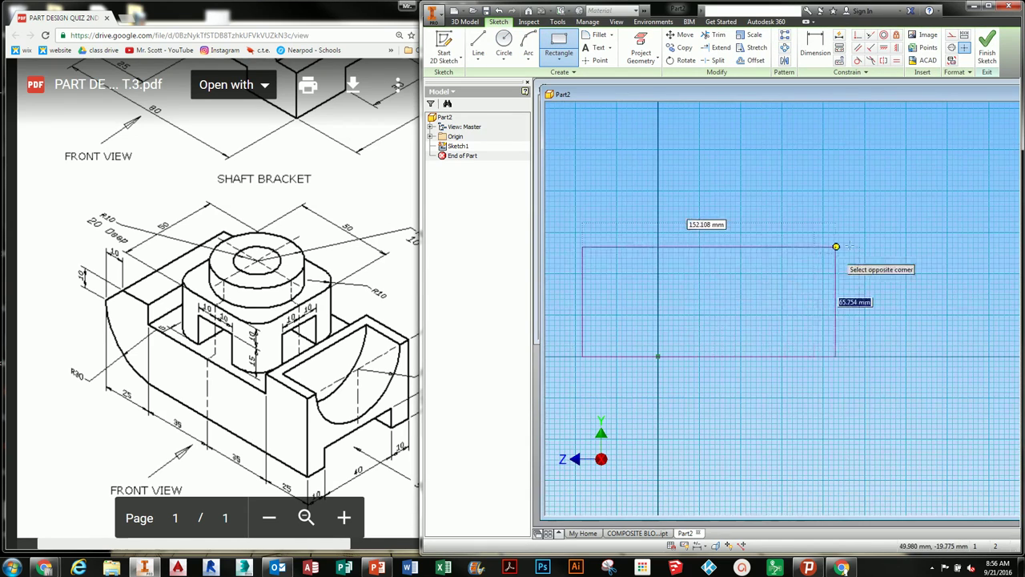
pyautogui.click(888, 227)
# Dimension the rectangle 115 mm long and 45 mm high.
pyautogui.click(822, 52)
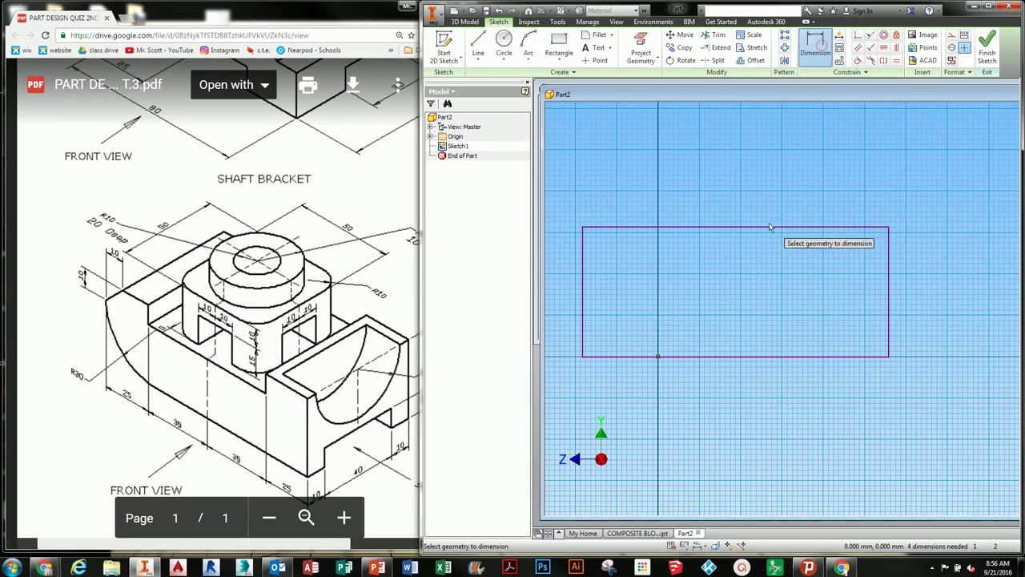
pyautogui.click(888, 290)
pyautogui.click(889, 290)
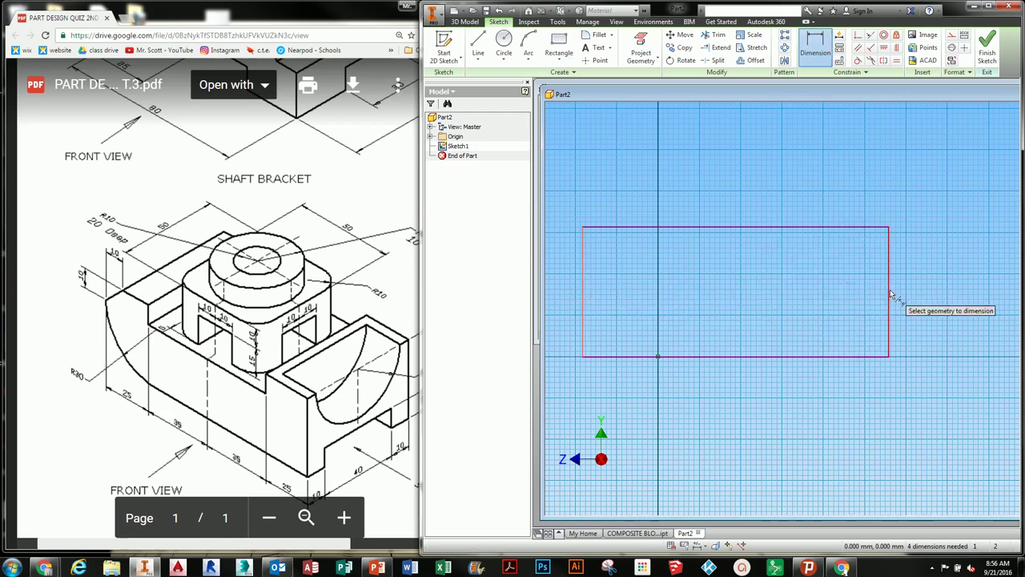
pyautogui.click(804, 193)
pyautogui.write('115')
pyautogui.press('Return')
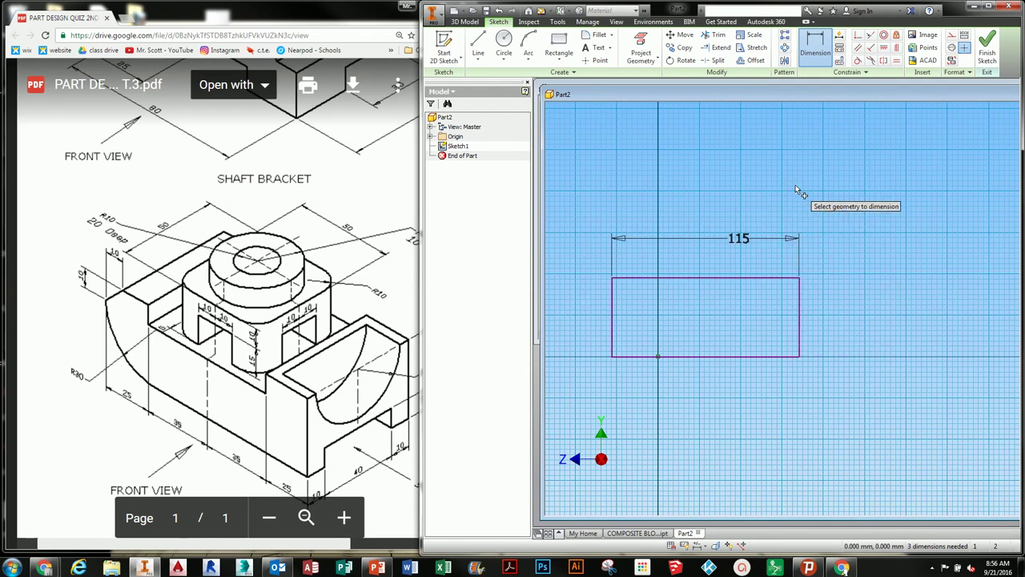
pyautogui.click(799, 321)
pyautogui.click(838, 319)
pyautogui.press('Return')
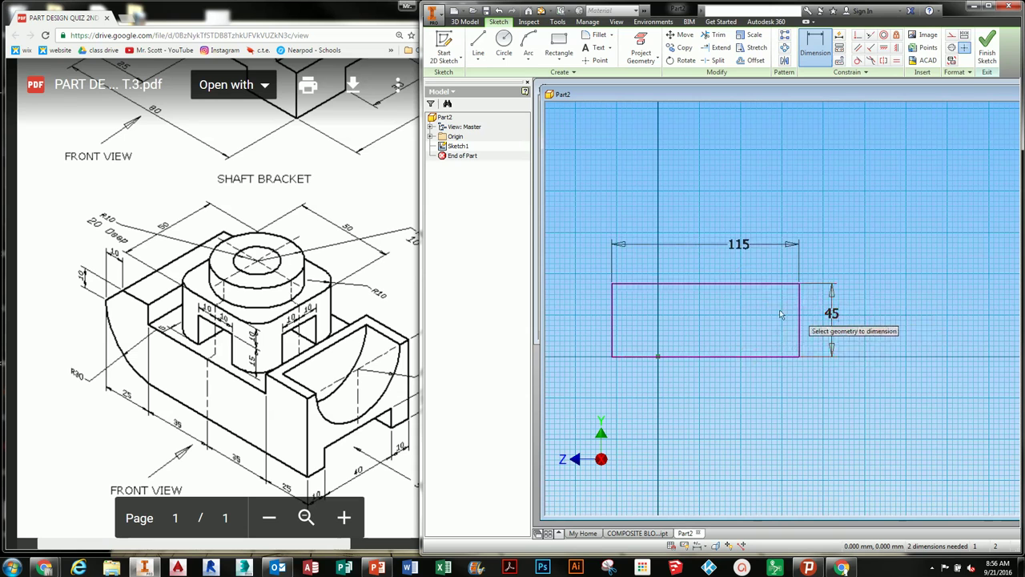
# Convert all four lines of the 115 by 45 mm rectangle to construction geometry.
pyautogui.scroll(1, 780, 310)
pyautogui.moveTo(780, 309); pyautogui.dragTo(795, 318, button='middle')
pyautogui.scroll(2, 783, 322)
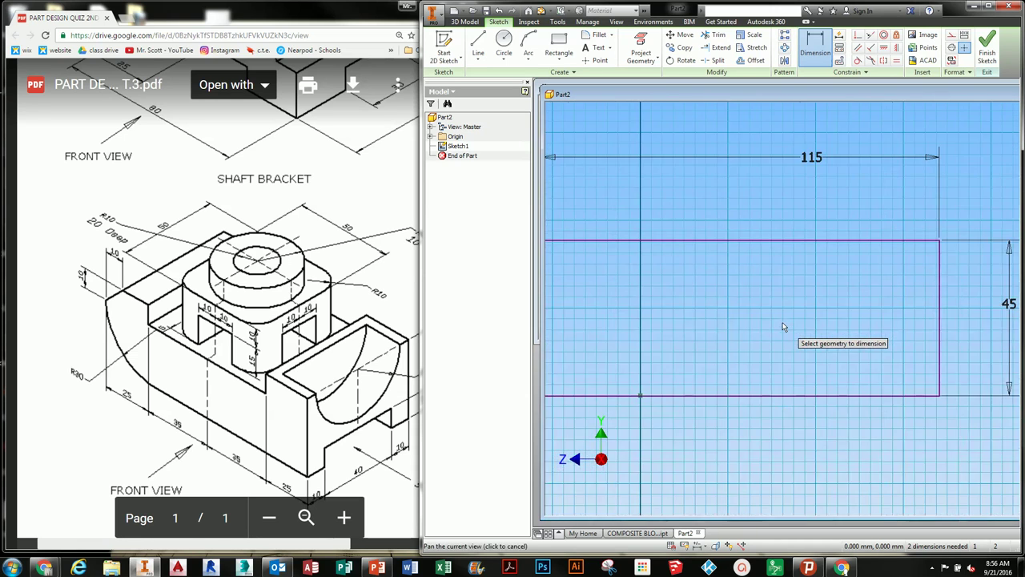
pyautogui.scroll(-2, 779, 324)
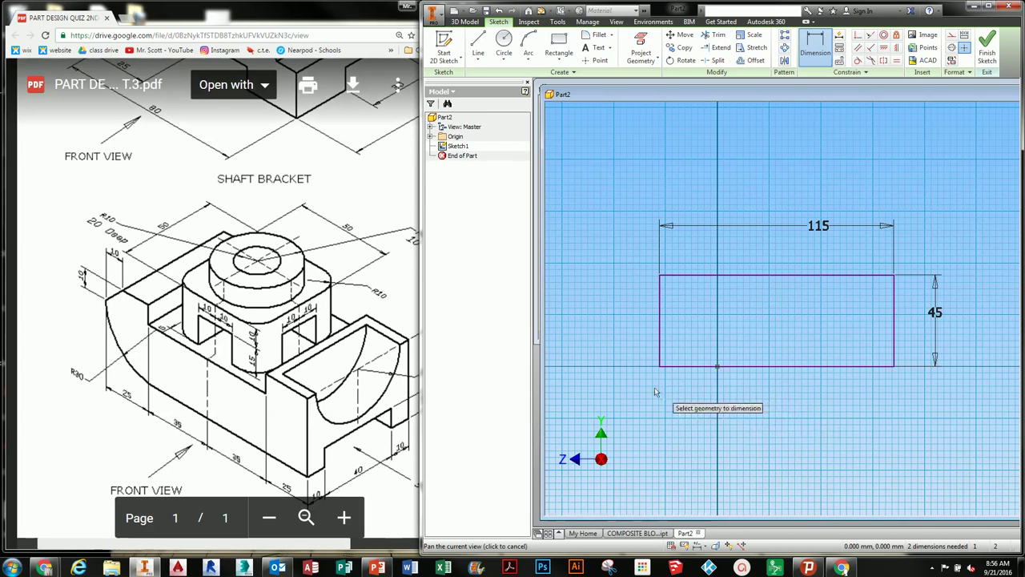
pyautogui.moveTo(643, 391); pyautogui.dragTo(926, 269)
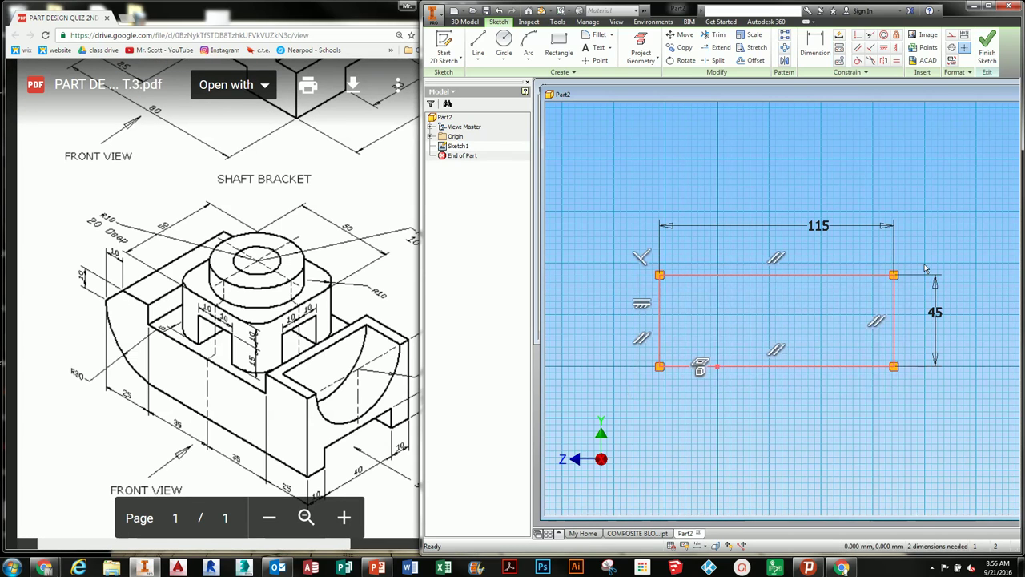
pyautogui.click(950, 41)
pyautogui.click(827, 317)
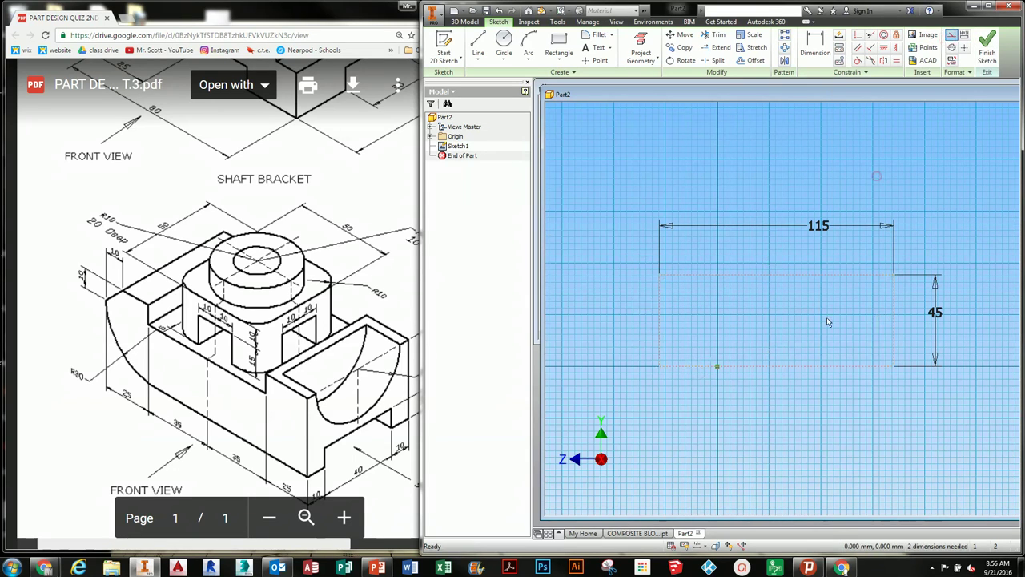
# Draw a line up the construction rectangle's full right side, continuing 25 mm leftward along its upper edge.
pyautogui.scroll(1, 828, 322)
pyautogui.moveTo(829, 322); pyautogui.dragTo(806, 326, button='middle')
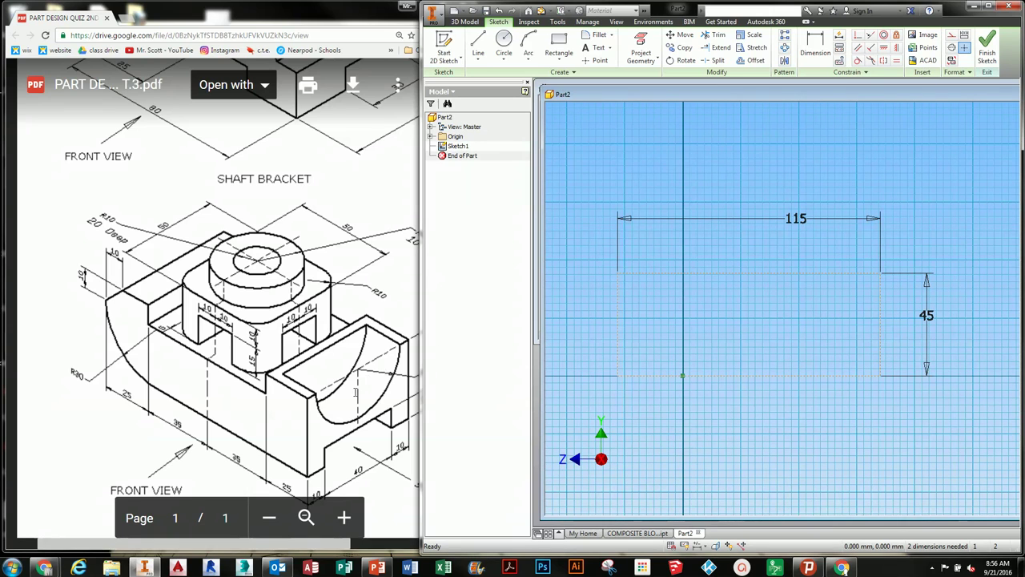
pyautogui.moveTo(823, 423); pyautogui.dragTo(815, 427, button='middle')
pyautogui.click(479, 44)
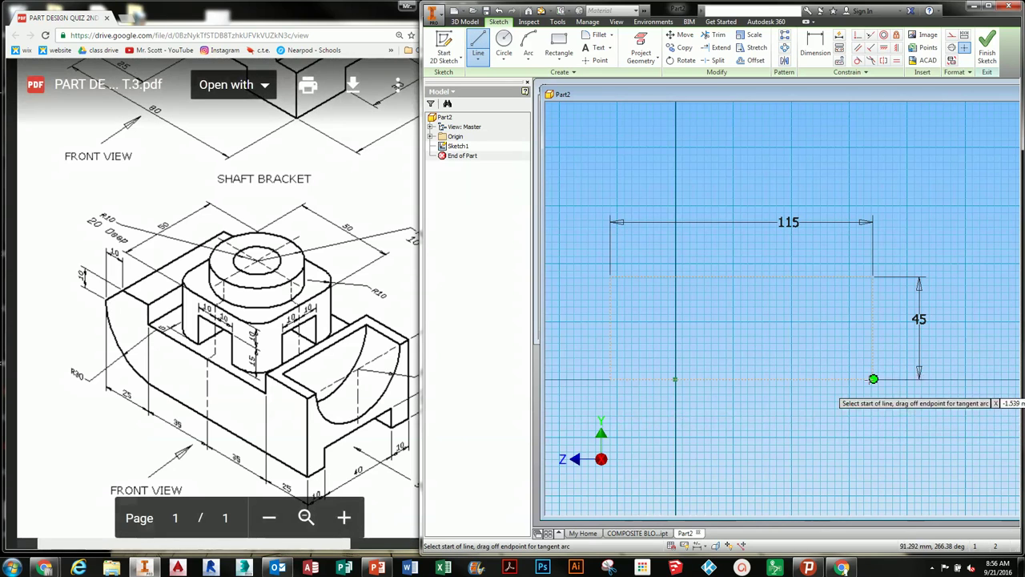
pyautogui.click(873, 378)
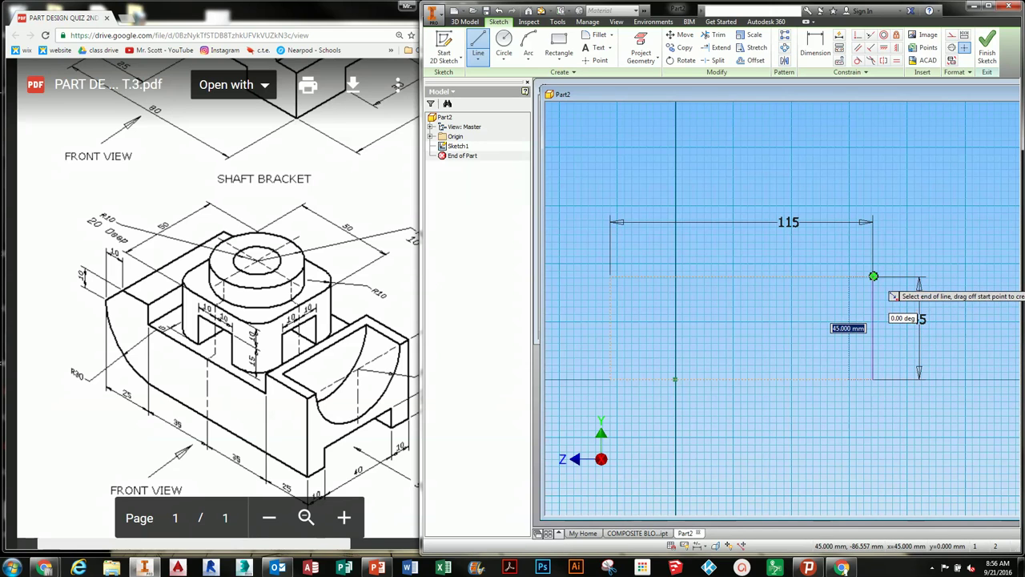
pyautogui.click(873, 277)
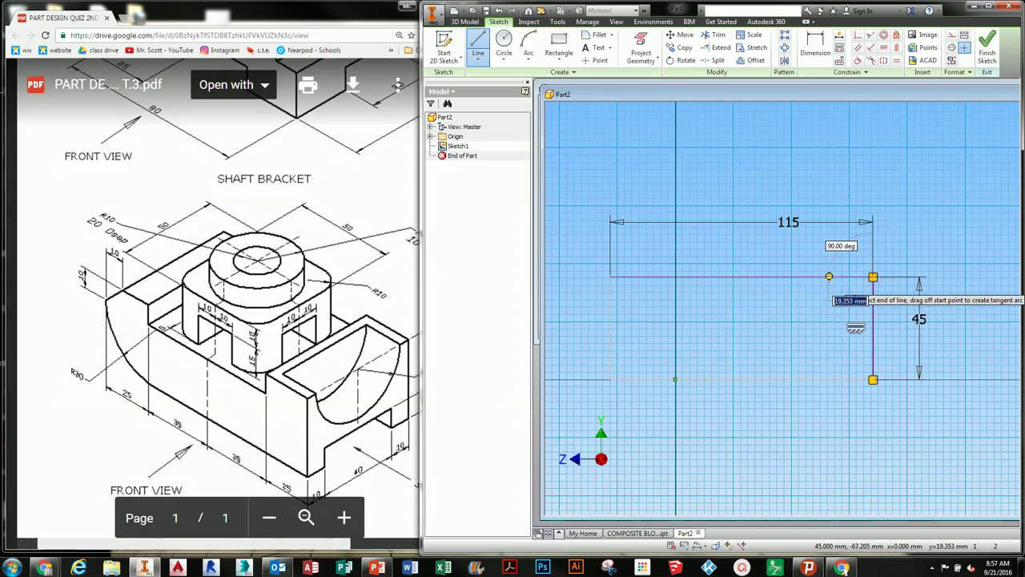
pyautogui.write('25')
pyautogui.press('Return')
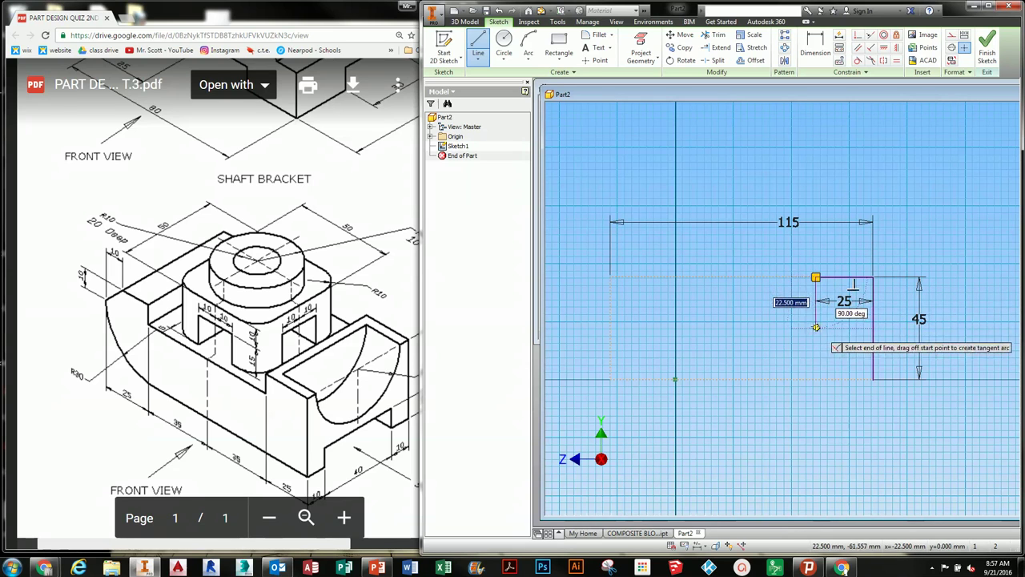
# Continue the profile 10 mm down, 70 mm left, and straight back up to the construction rectangle's upper edge.
pyautogui.write('10')
pyautogui.press('Return')
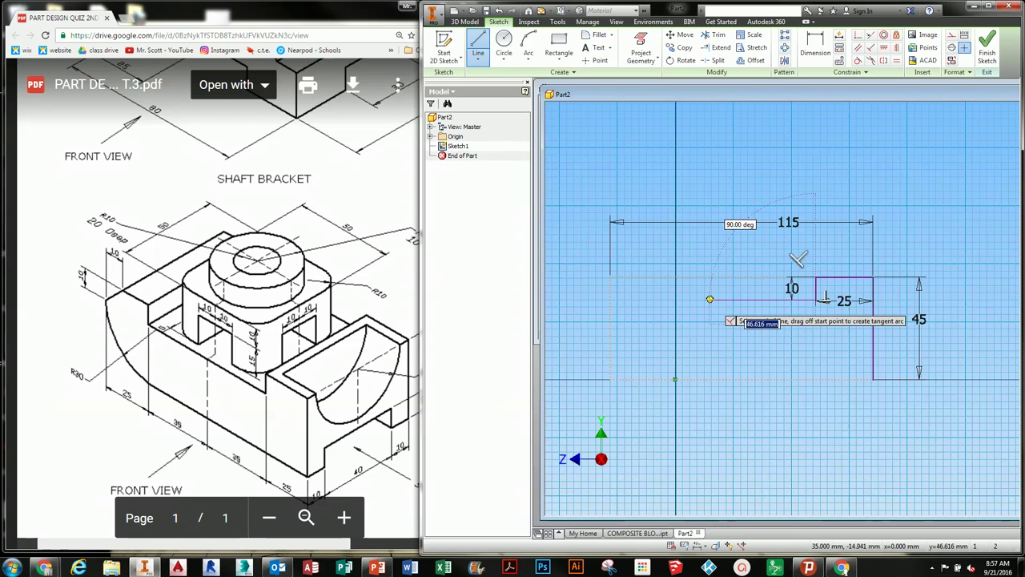
pyautogui.write('70')
pyautogui.press('Return')
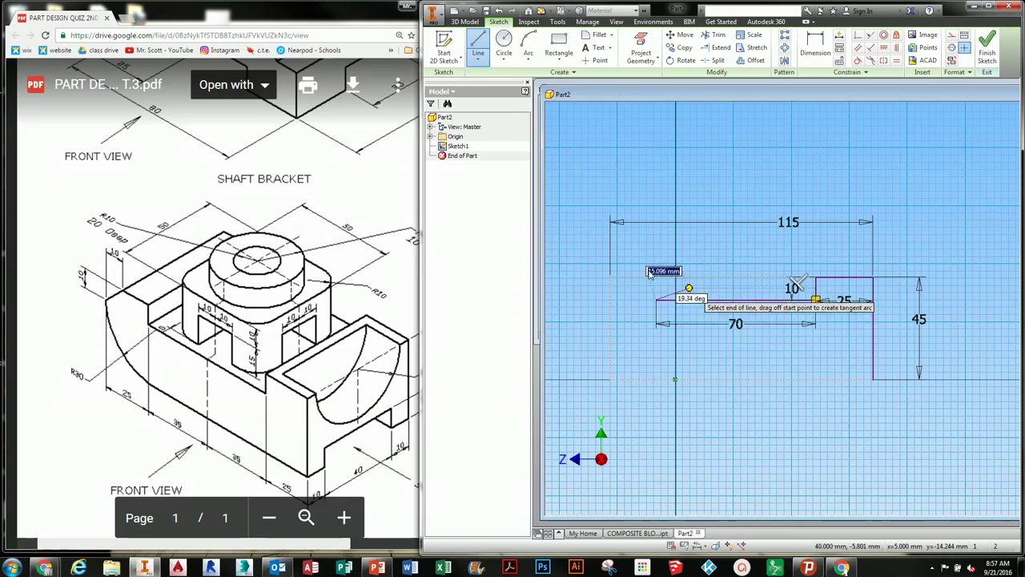
pyautogui.click(656, 277)
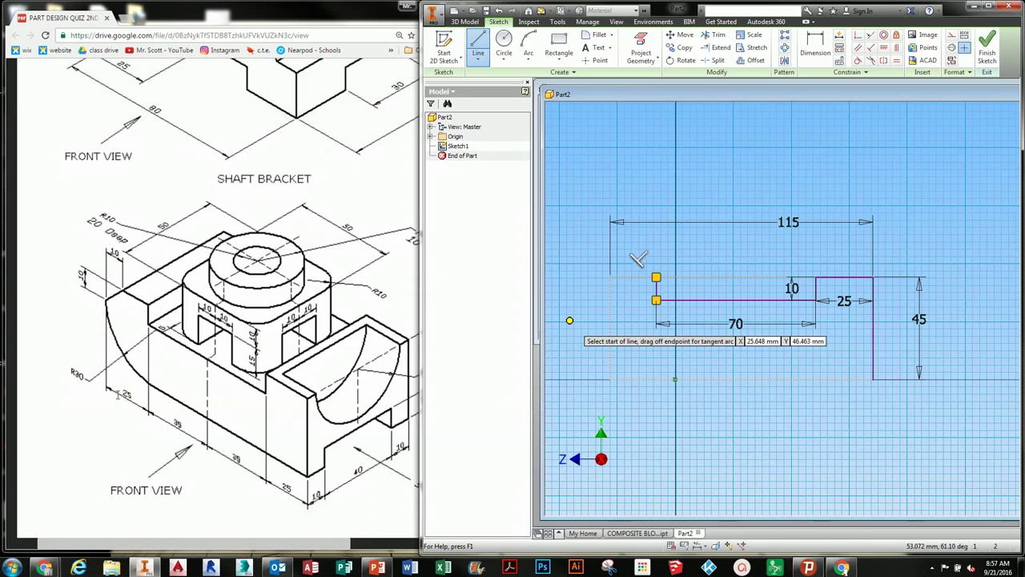
# Extend the profile 15 mm leftward along the upper edge, then slant it down to the left side, level with the recess floor.
pyautogui.click(657, 277)
pyautogui.write('15')
pyautogui.press('Return')
pyautogui.moveTo(642, 309); pyautogui.dragTo(671, 321, button='middle')
pyautogui.scroll(5, 661, 318)
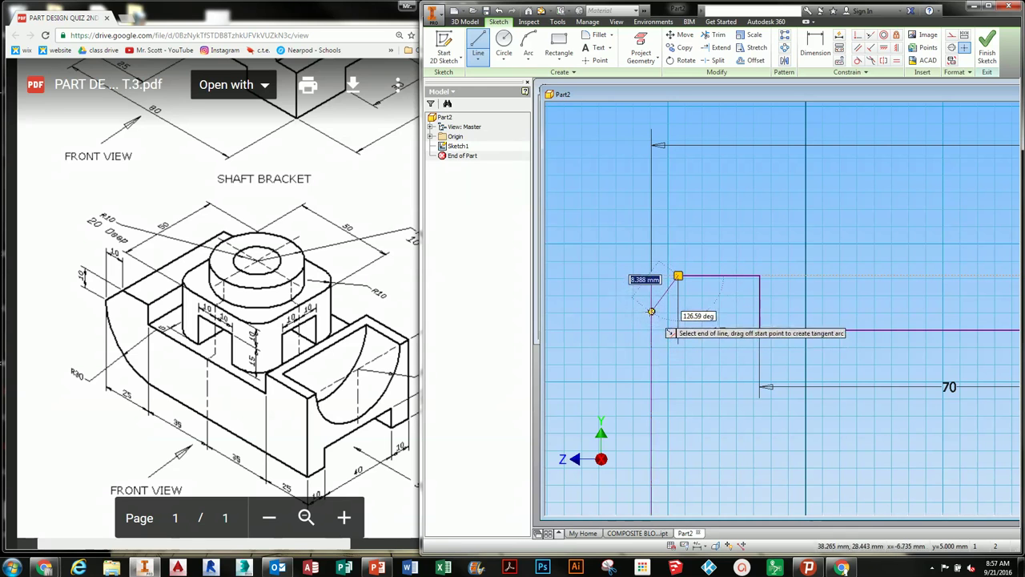
pyautogui.click(651, 331)
# Check the vertical distance from the slanted line's lower end to the upper construction edge using a temporary dimension.
pyautogui.click(815, 48)
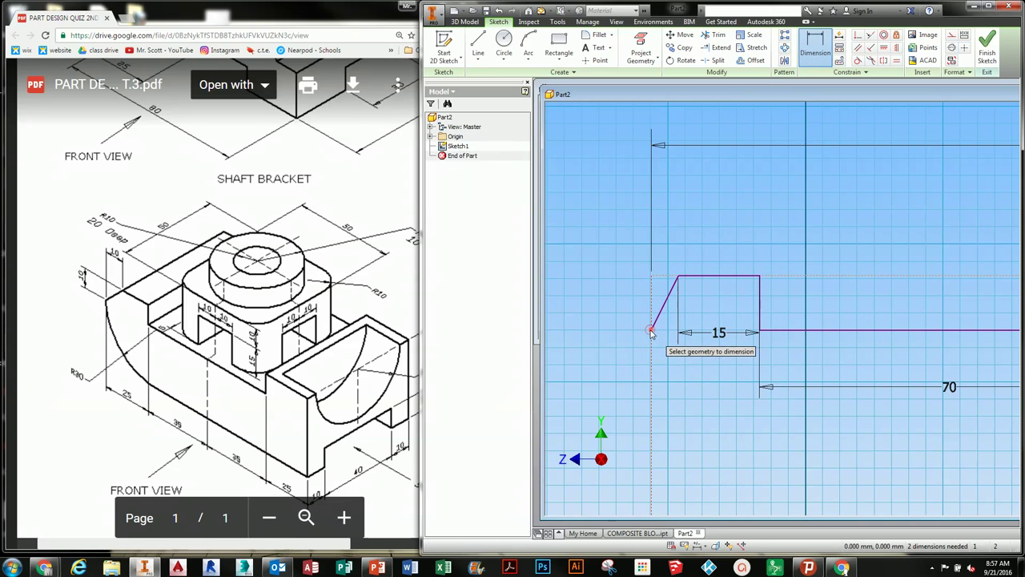
pyautogui.click(652, 331)
pyautogui.click(699, 275)
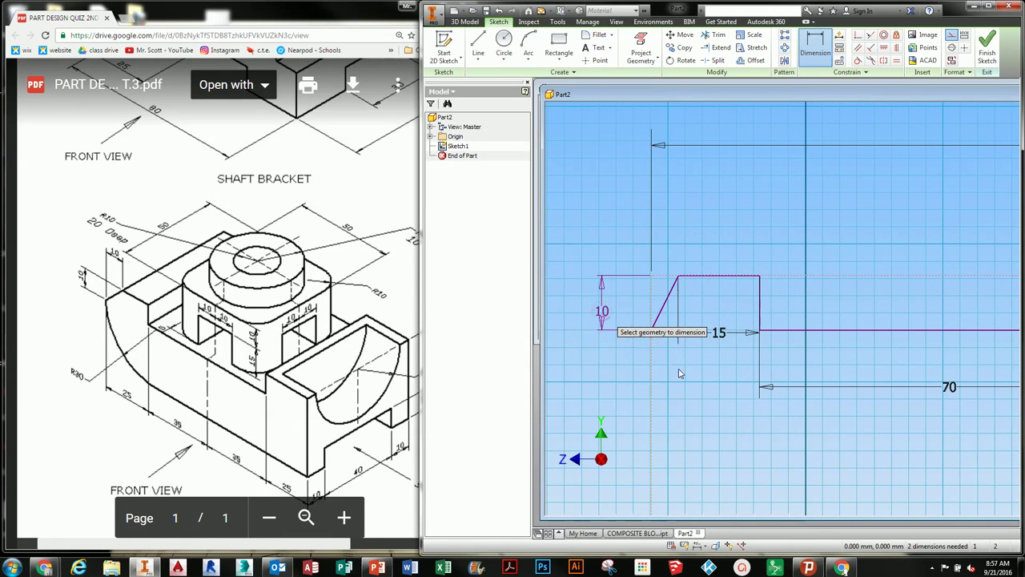
pyautogui.press('Escape')
# Draw a 95 mm line leftward along the base from the construction rectangle's lower right corner and end the Line command.
pyautogui.moveTo(762, 331); pyautogui.dragTo(726, 329, button='middle')
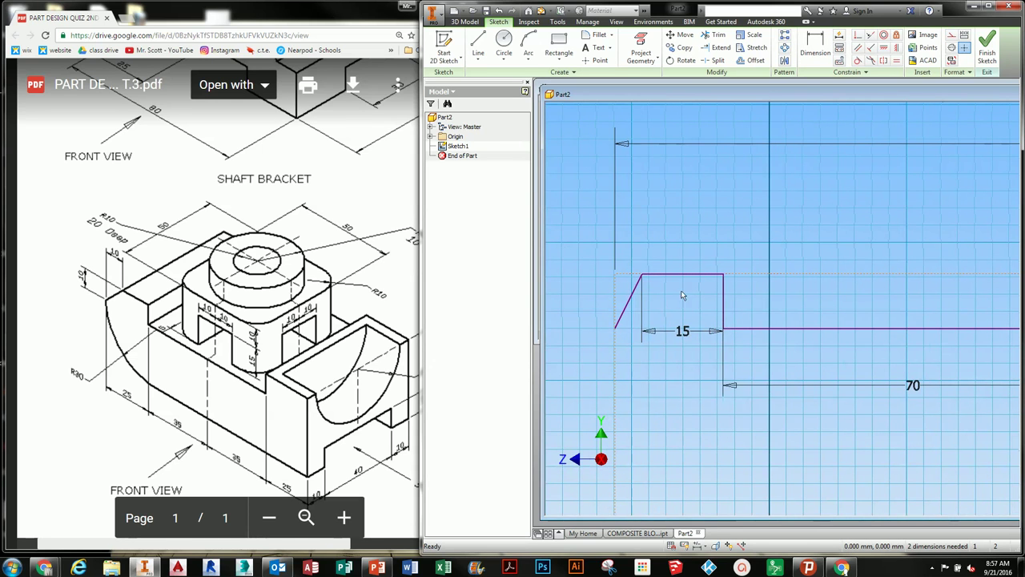
pyautogui.scroll(-5, 621, 332)
pyautogui.moveTo(621, 332)
pyautogui.mouseDown(button='middle')
pyautogui.moveTo(614, 284)
pyautogui.moveTo(681, 299)
pyautogui.moveTo(663, 309)
pyautogui.mouseUp(button='middle')
pyautogui.scroll(3, 613, 285)
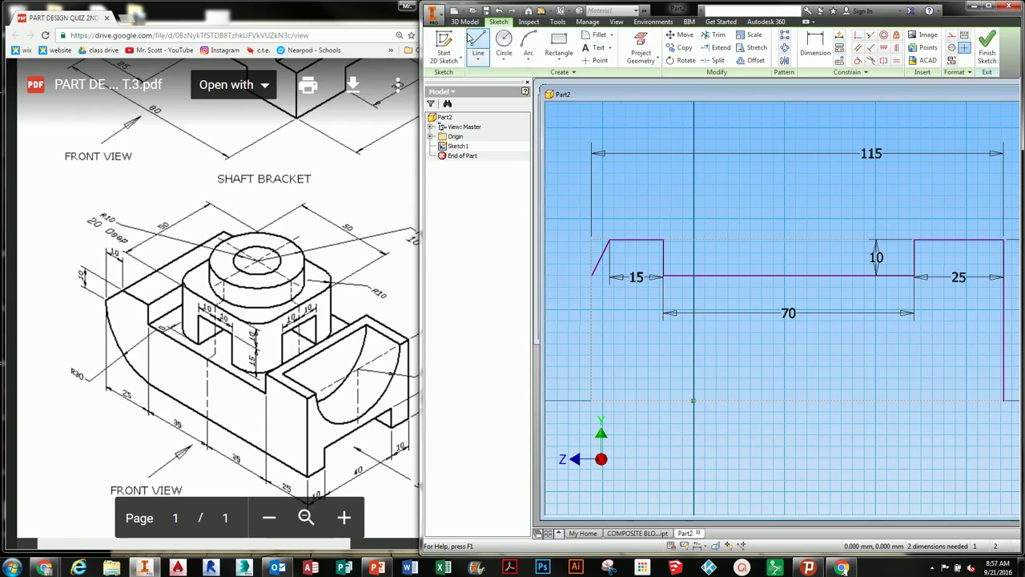
pyautogui.click(479, 44)
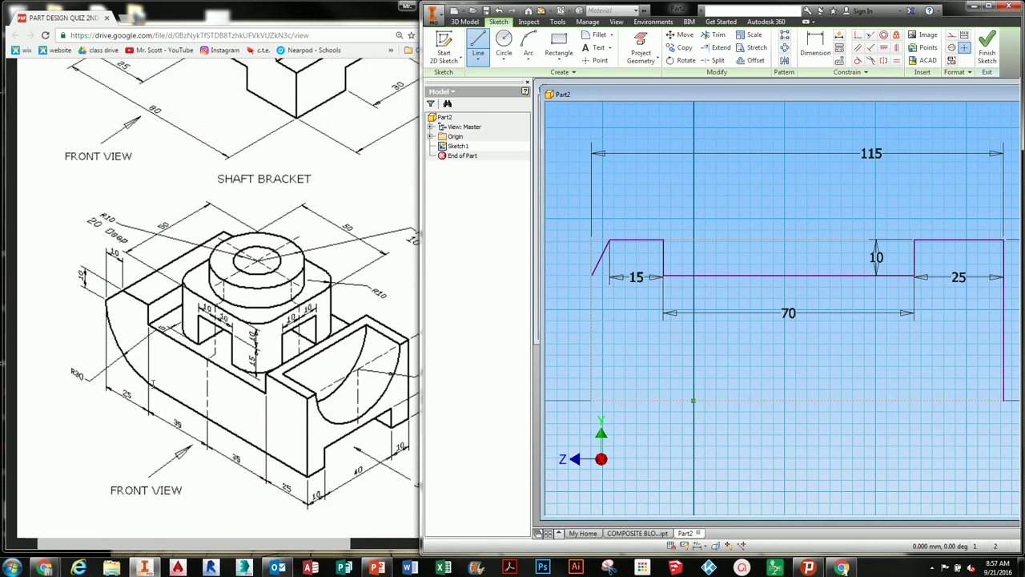
pyautogui.click(1004, 400)
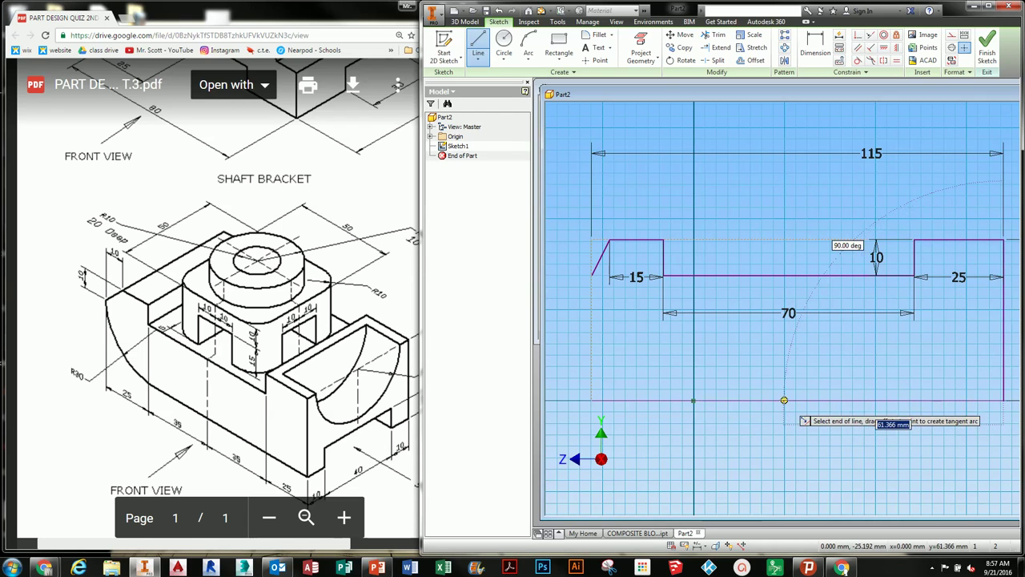
pyautogui.write('95')
pyautogui.press('Return')
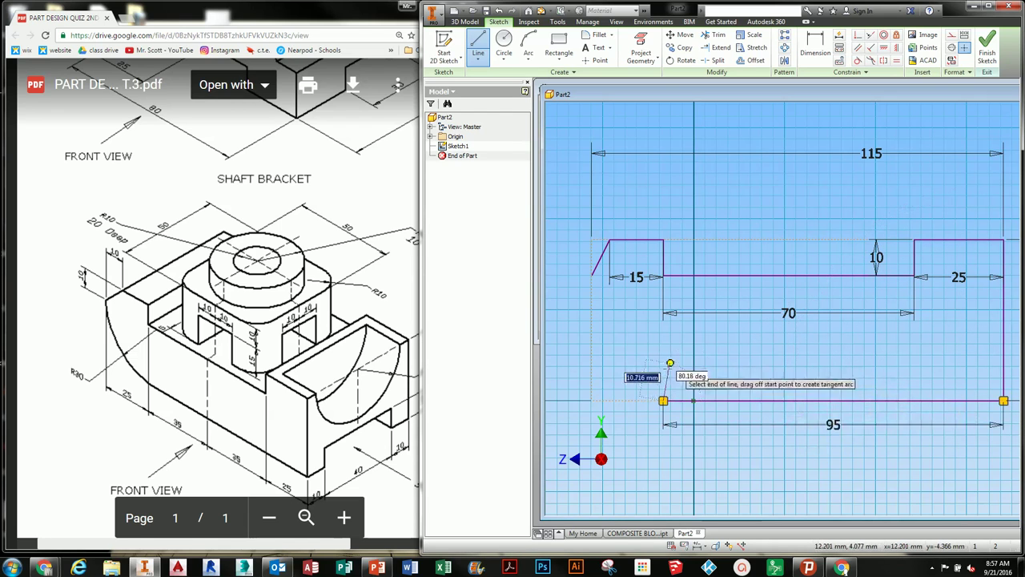
pyautogui.press('Escape')
pyautogui.press('Escape')
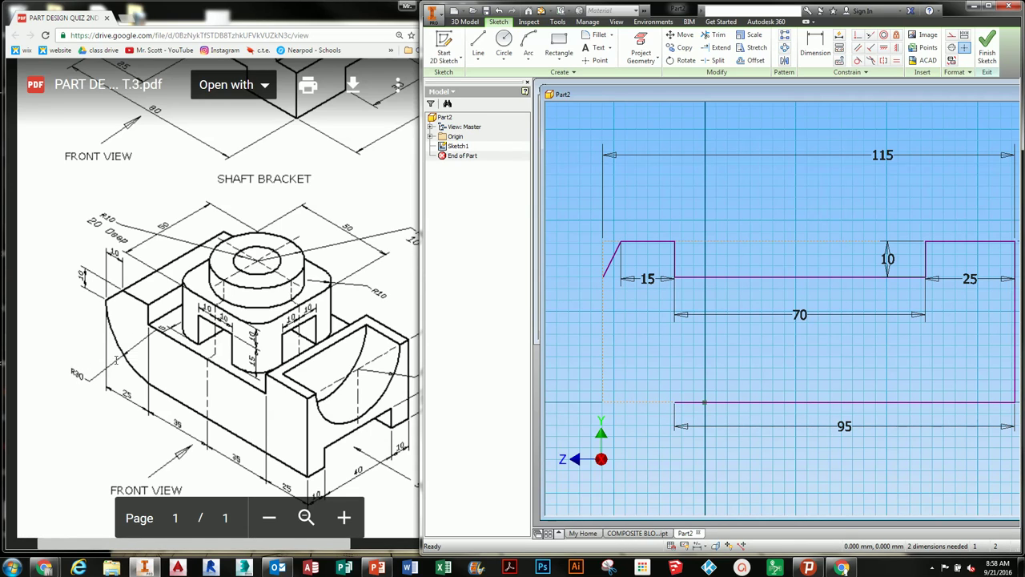
# Draw a 60 mm diameter circle above the recess of the bracket profile.
pyautogui.moveTo(613, 370); pyautogui.dragTo(641, 369, button='middle')
pyautogui.click(504, 44)
pyautogui.moveTo(789, 171); pyautogui.dragTo(748, 227, button='middle')
pyautogui.click(767, 172)
pyautogui.write('60')
pyautogui.press('Return')
pyautogui.scroll(2, 794, 253)
pyautogui.press('Escape')
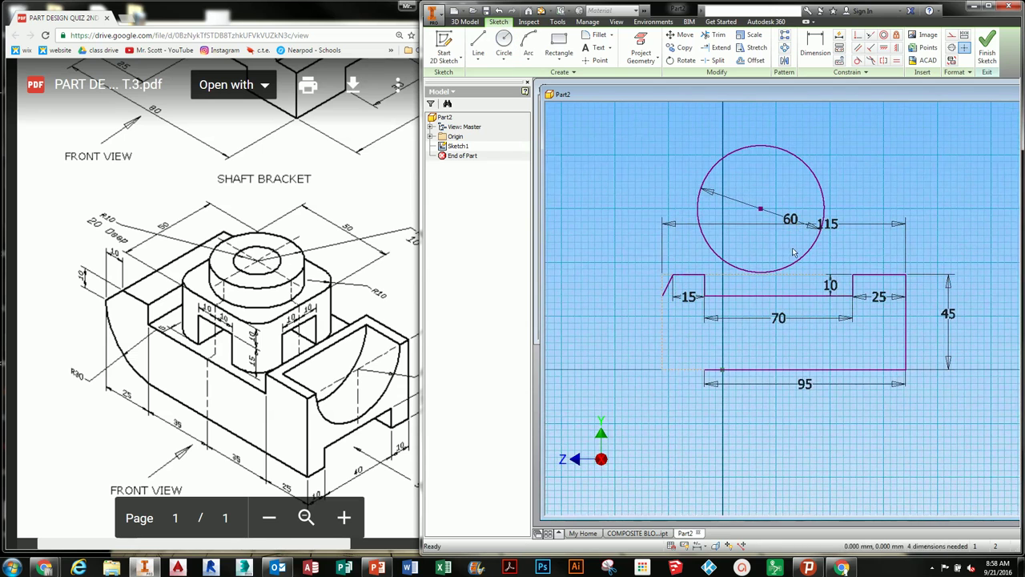
pyautogui.scroll(-3, 794, 254)
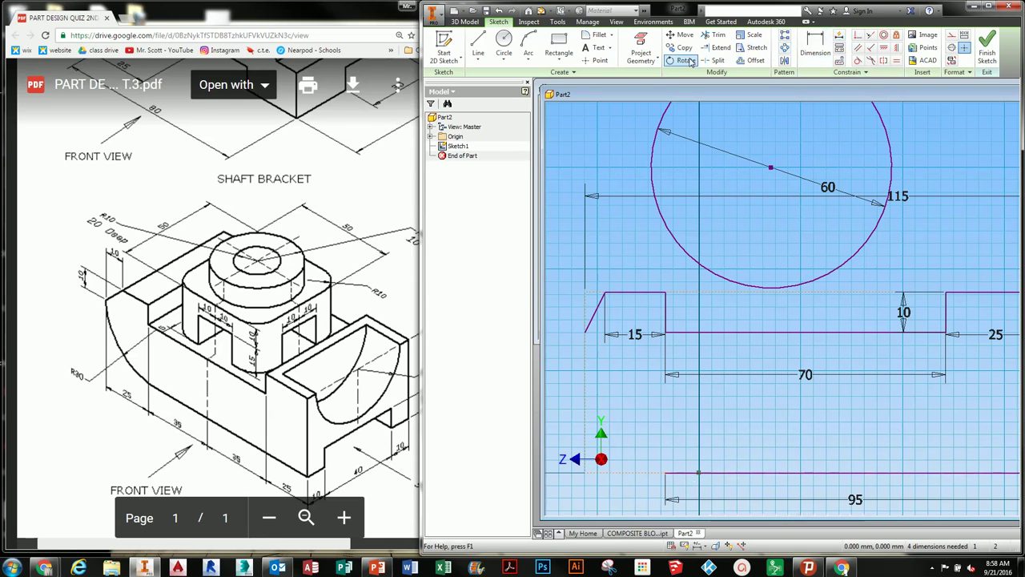
# Make the circle tangent to the base line and to the short slanted line.
pyautogui.click(858, 62)
pyautogui.click(811, 473)
pyautogui.click(795, 287)
pyautogui.moveTo(781, 346); pyautogui.dragTo(804, 347, button='middle')
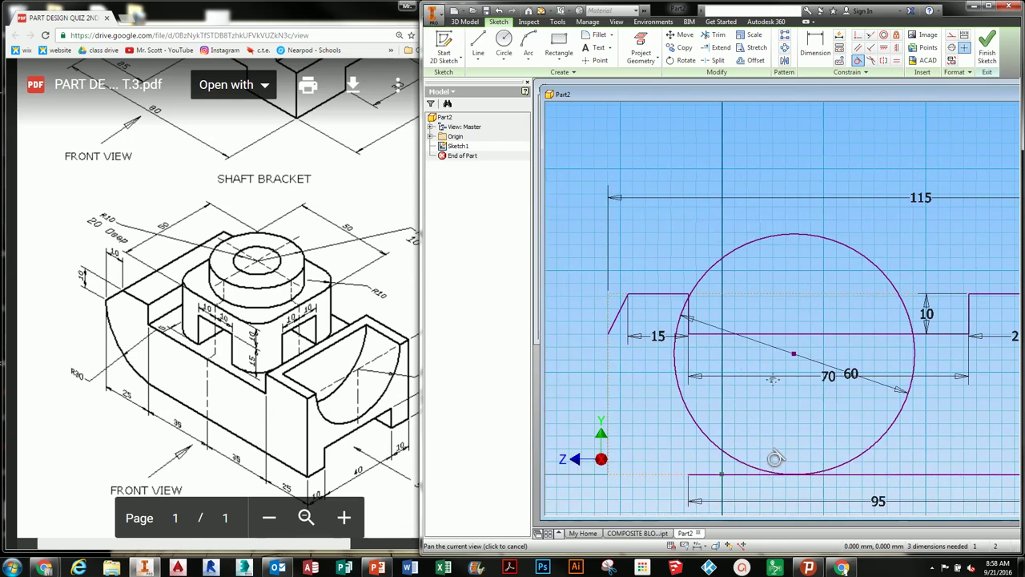
pyautogui.click(615, 329)
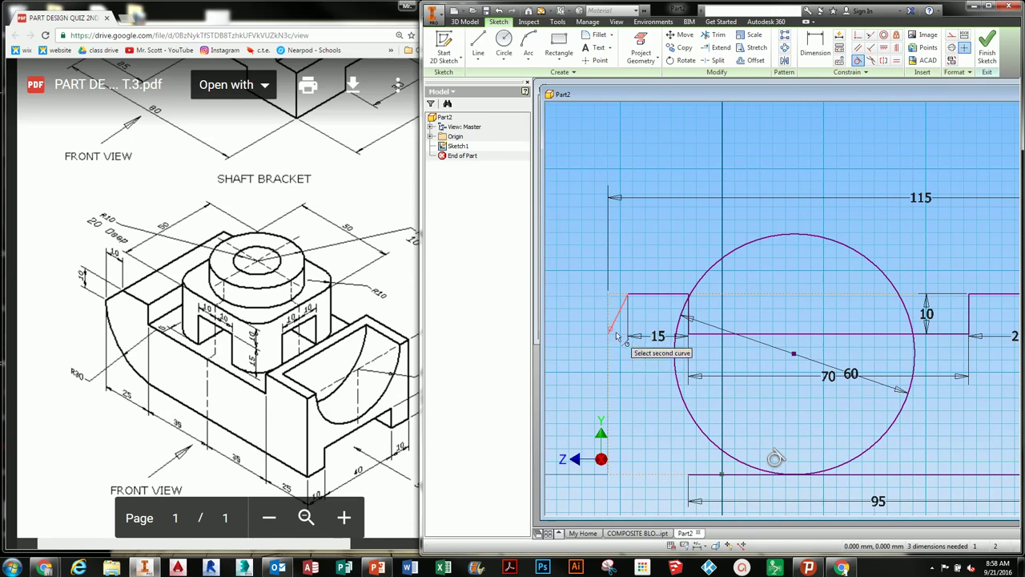
pyautogui.click(677, 378)
pyautogui.moveTo(692, 415); pyautogui.dragTo(709, 413, button='middle')
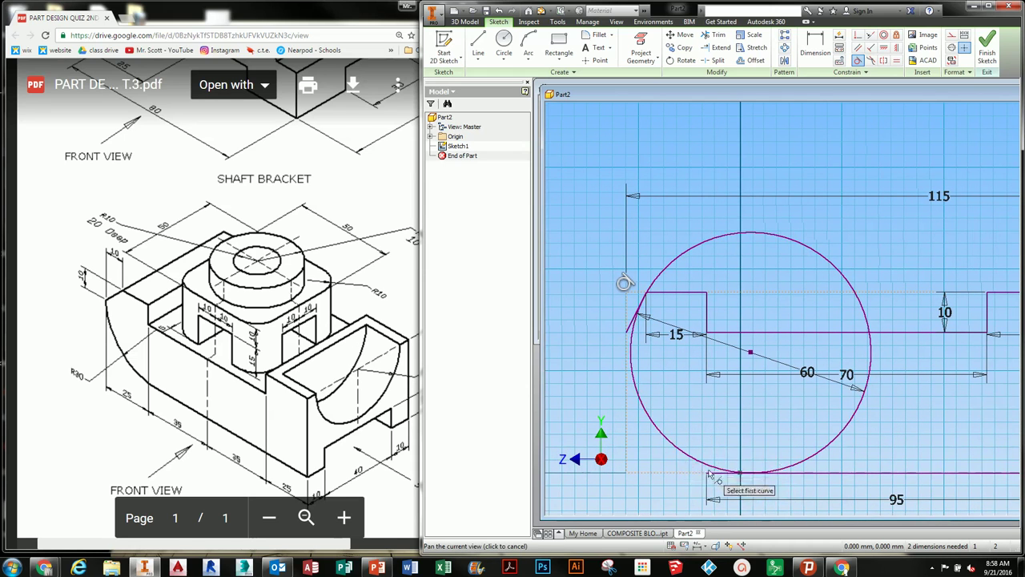
pyautogui.moveTo(692, 427); pyautogui.dragTo(703, 429, button='middle')
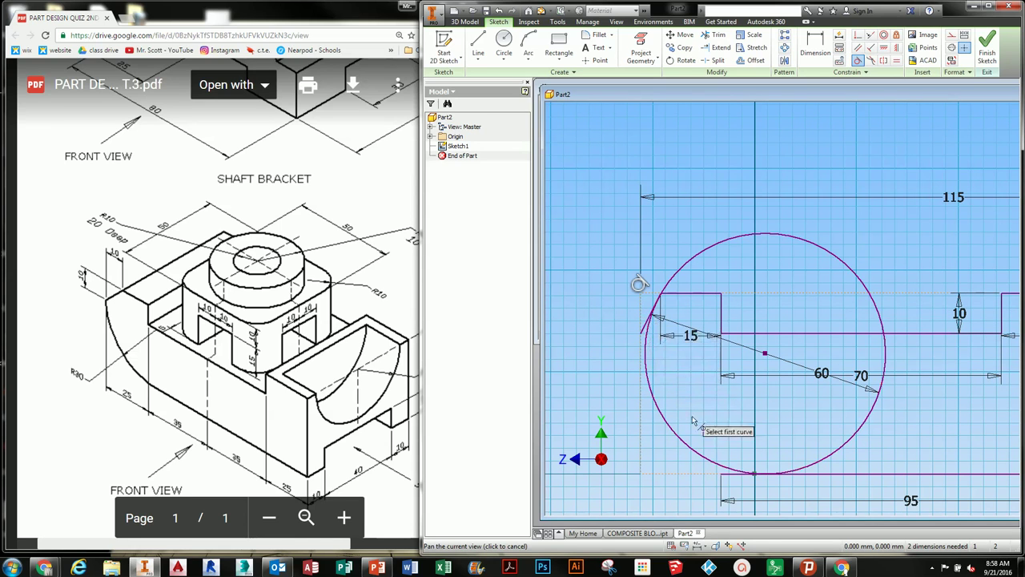
pyautogui.scroll(3, 681, 448)
pyautogui.scroll(-2, 701, 443)
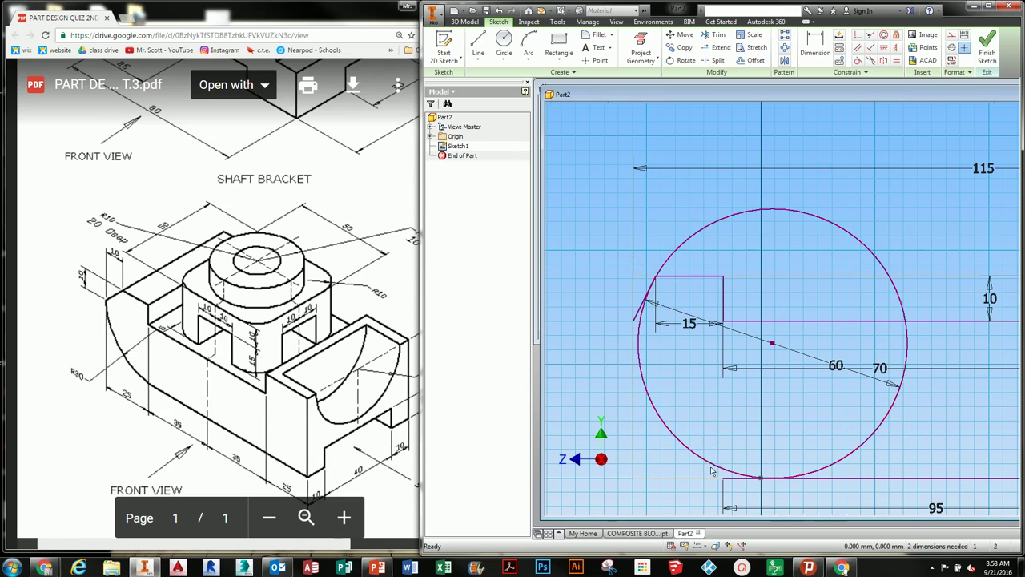
# Move the circle from the sketch origin to the base line's open end, removing its constraints to other geometry.
pyautogui.click(717, 467)
pyautogui.press('m')
pyautogui.click(633, 85)
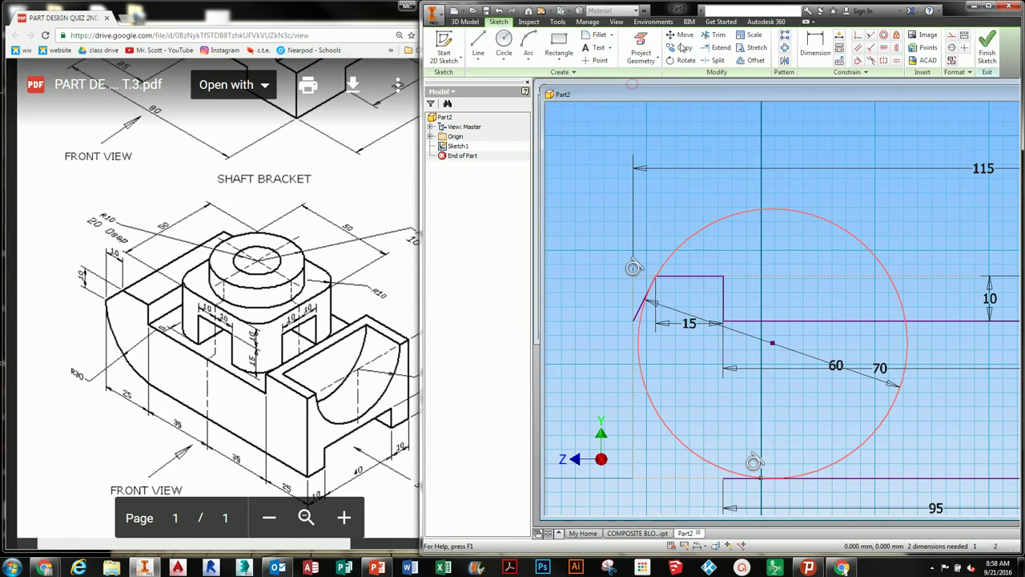
pyautogui.click(683, 36)
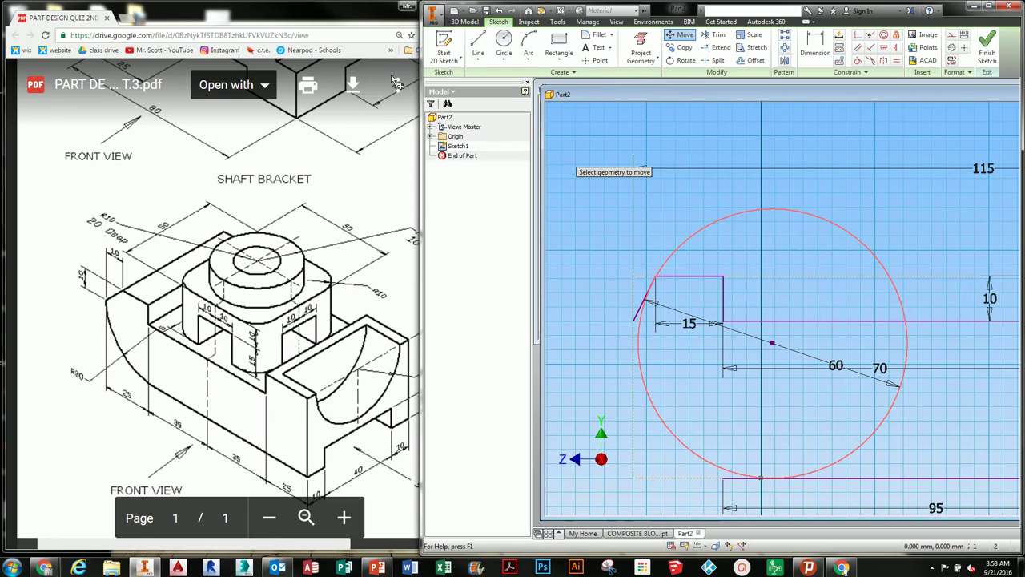
pyautogui.click(614, 221)
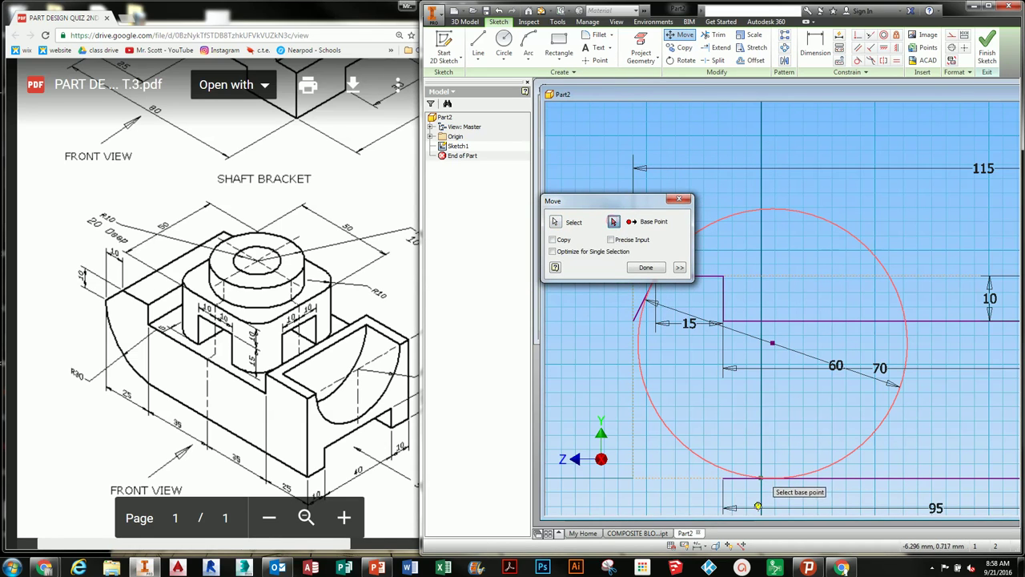
pyautogui.click(761, 478)
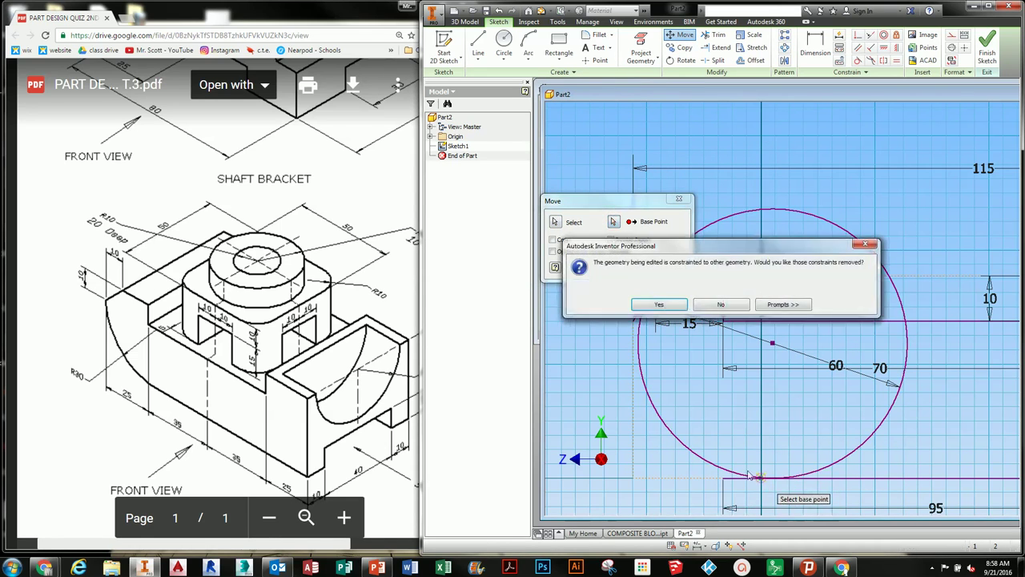
pyautogui.click(673, 305)
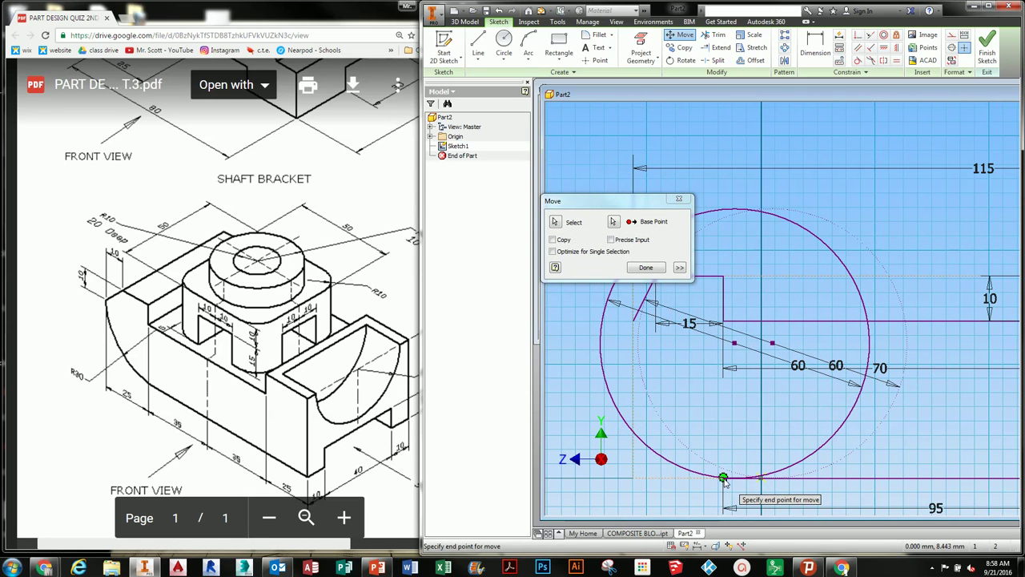
pyautogui.click(724, 478)
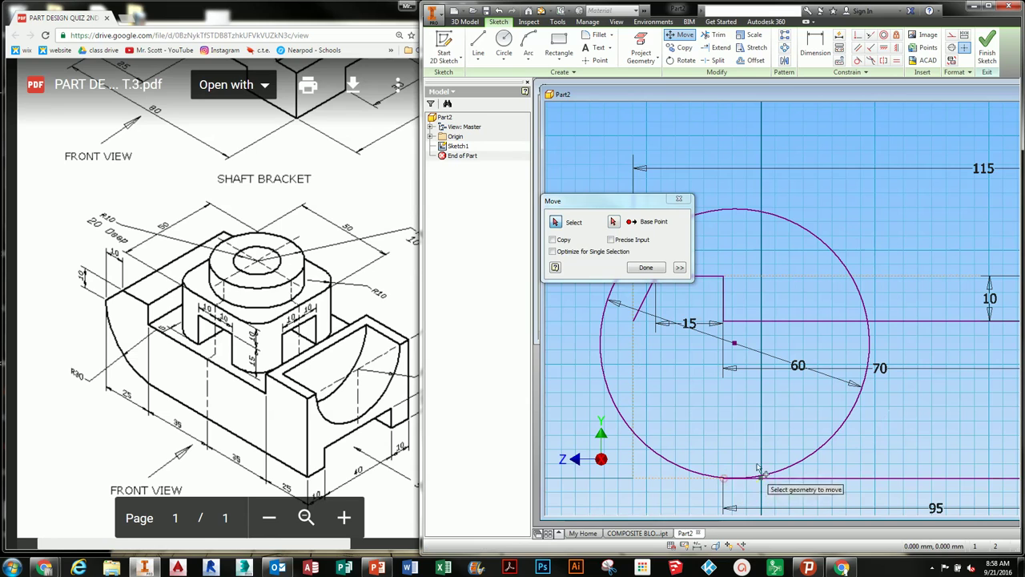
pyautogui.click(646, 268)
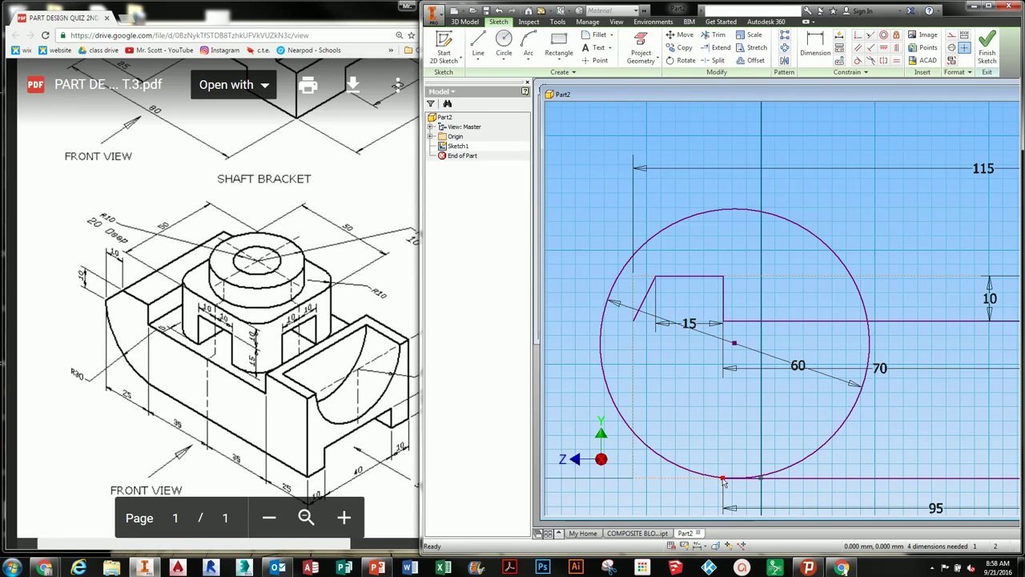
# Try to make the moved circle tangent to the slanted line, and delete the circle.
pyautogui.click(858, 60)
pyautogui.click(639, 310)
pyautogui.click(602, 324)
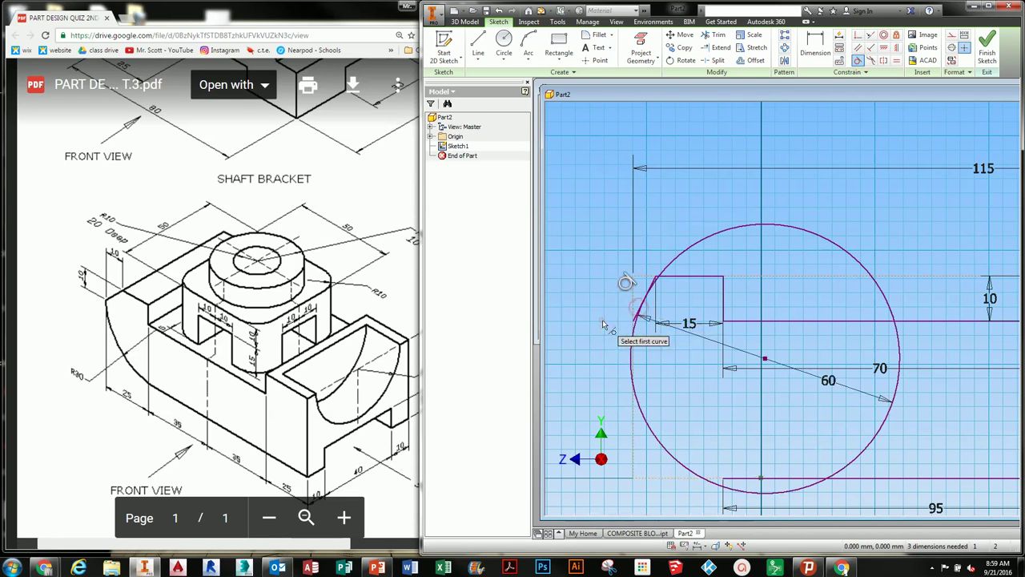
pyautogui.press('Escape')
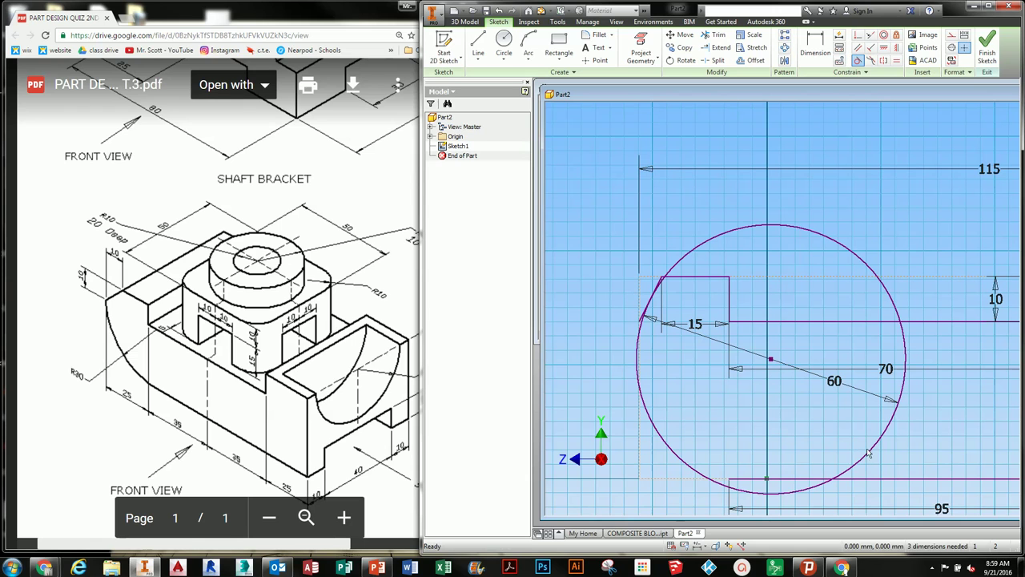
pyautogui.press('Delete')
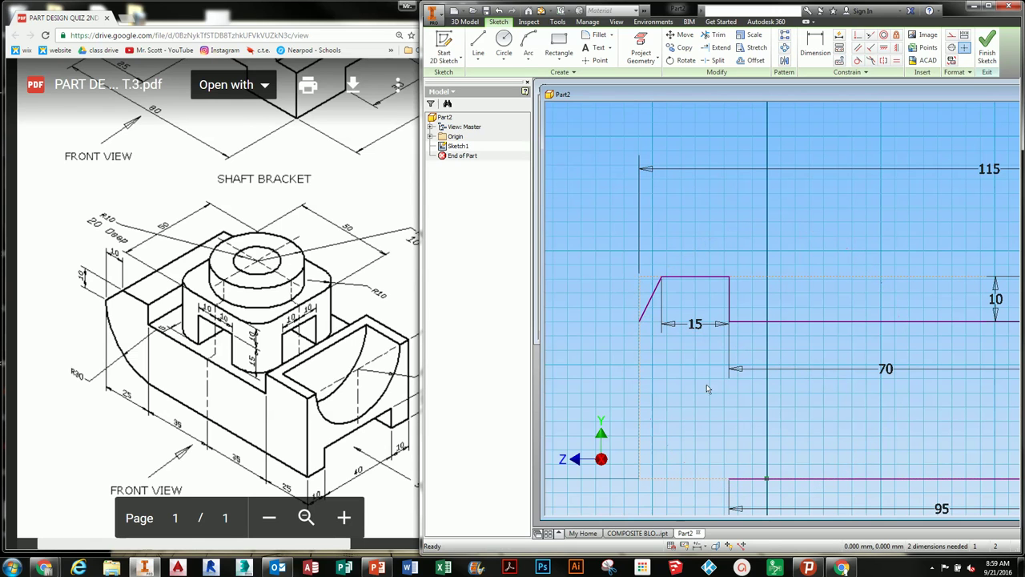
# Close the profile with an outward-bulging three-point arc from the slanted line's lower end to the base line's open end.
pyautogui.moveTo(675, 394); pyautogui.dragTo(681, 381, button='middle')
pyautogui.press('a')
pyautogui.click(643, 309)
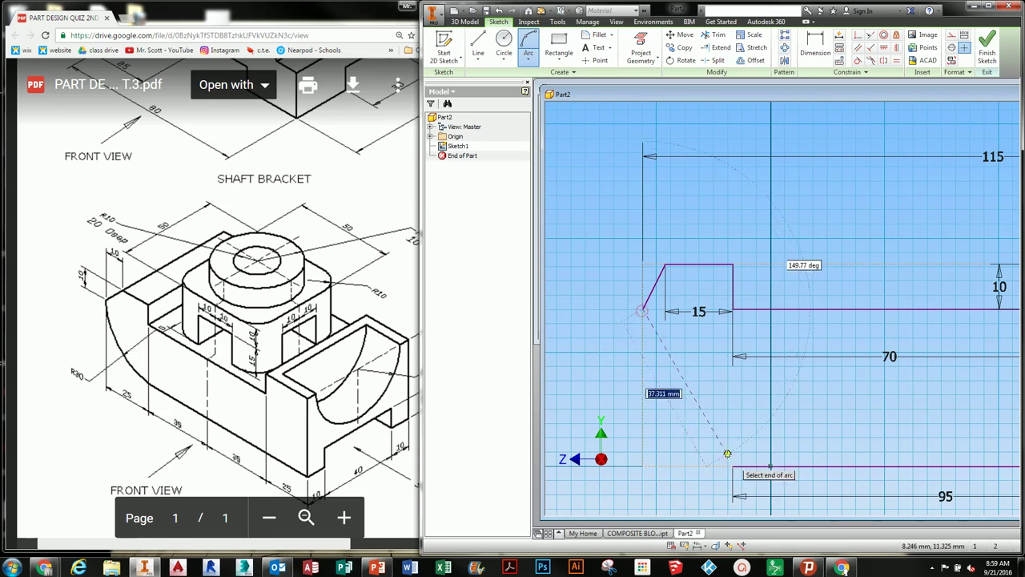
pyautogui.click(732, 467)
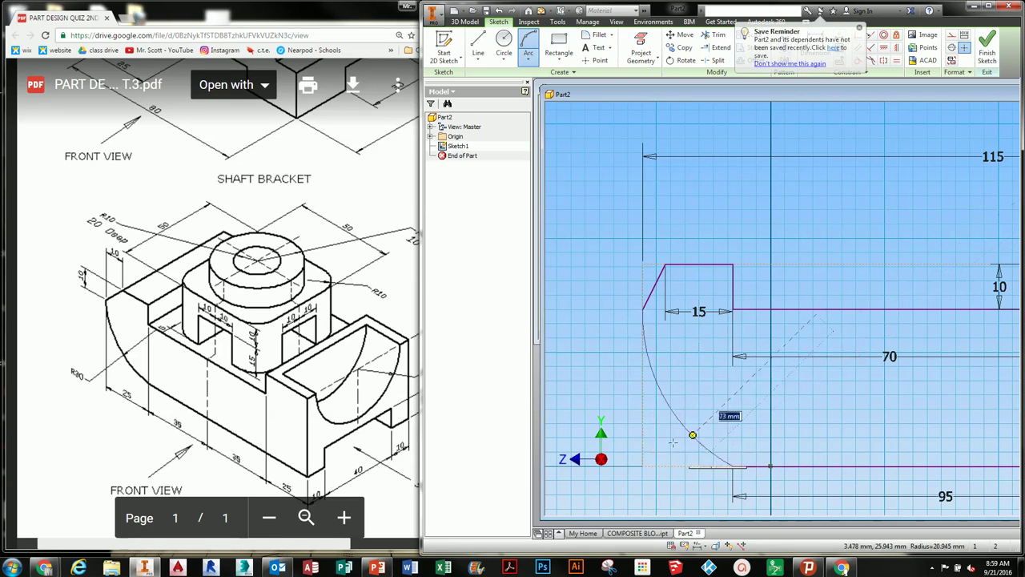
pyautogui.click(677, 429)
pyautogui.press('Escape')
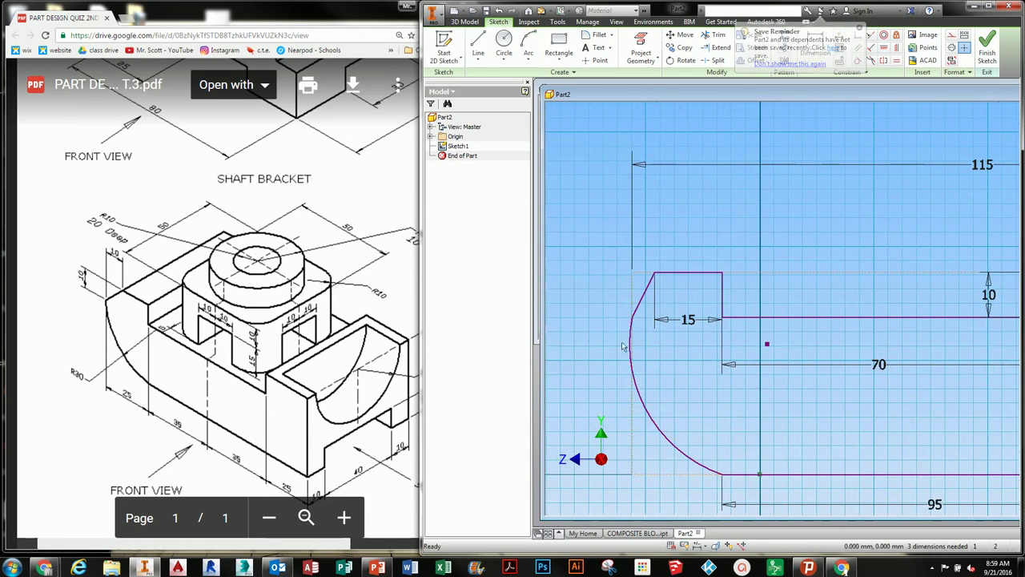
# Dimension the closing arc with a 30 mm radius.
pyautogui.press('d')
pyautogui.click(674, 441)
pyautogui.click(737, 407)
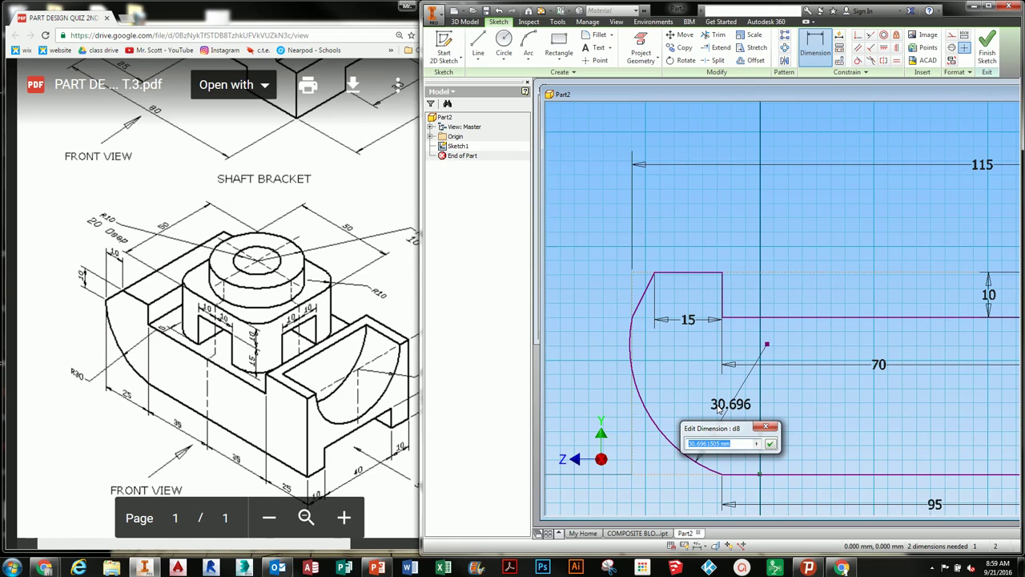
pyautogui.press('Return')
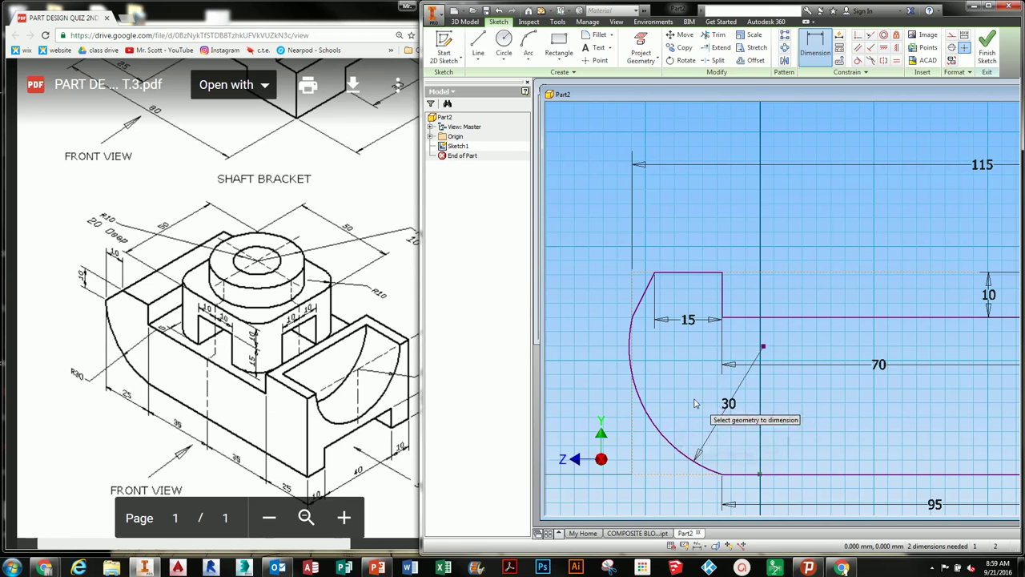
pyautogui.moveTo(698, 405); pyautogui.dragTo(681, 397, button='middle')
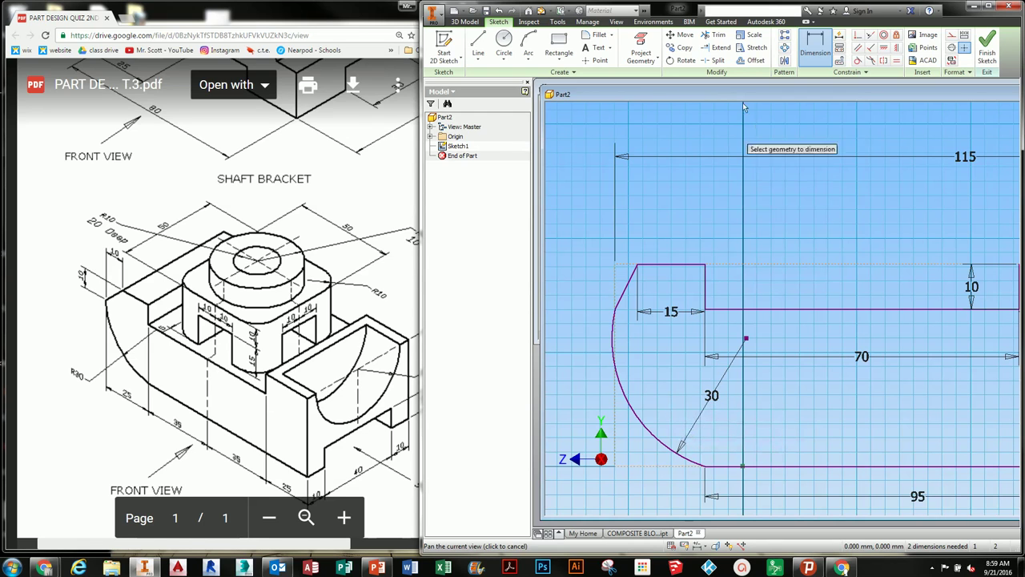
# Try to add a tangent constraint between the slanted line and the arc.
pyautogui.click(857, 60)
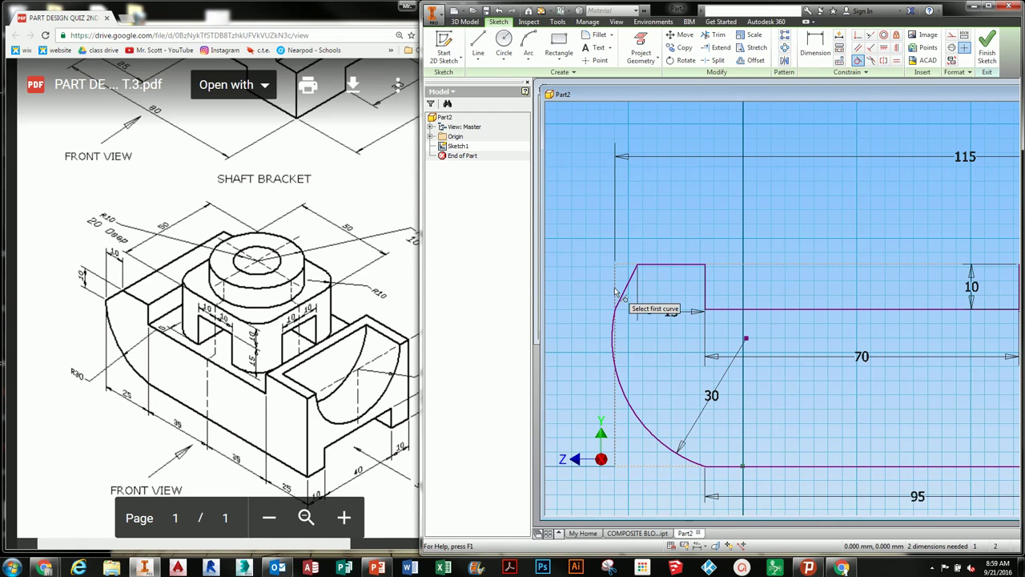
pyautogui.click(620, 298)
pyautogui.click(612, 345)
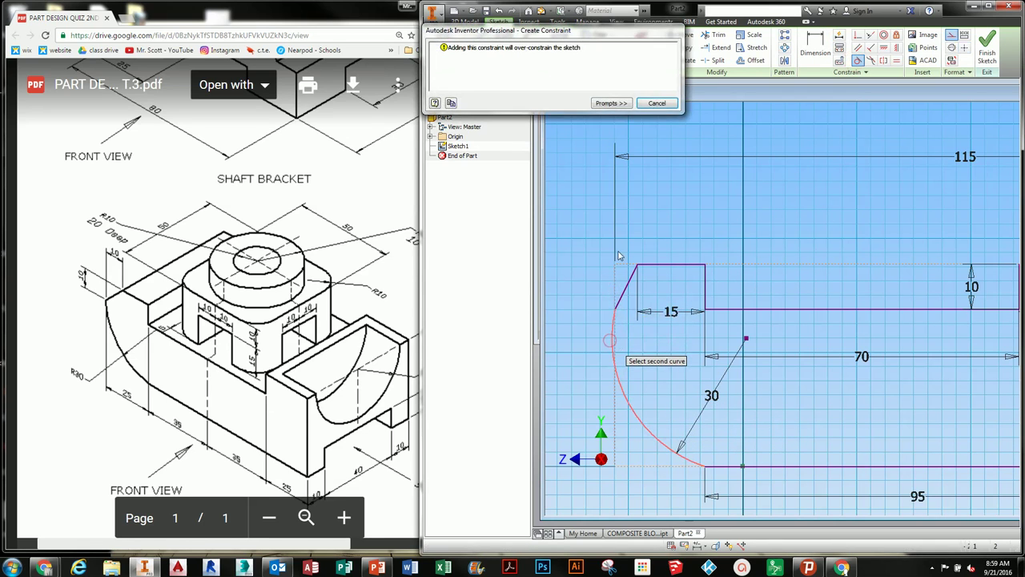
pyautogui.click(657, 104)
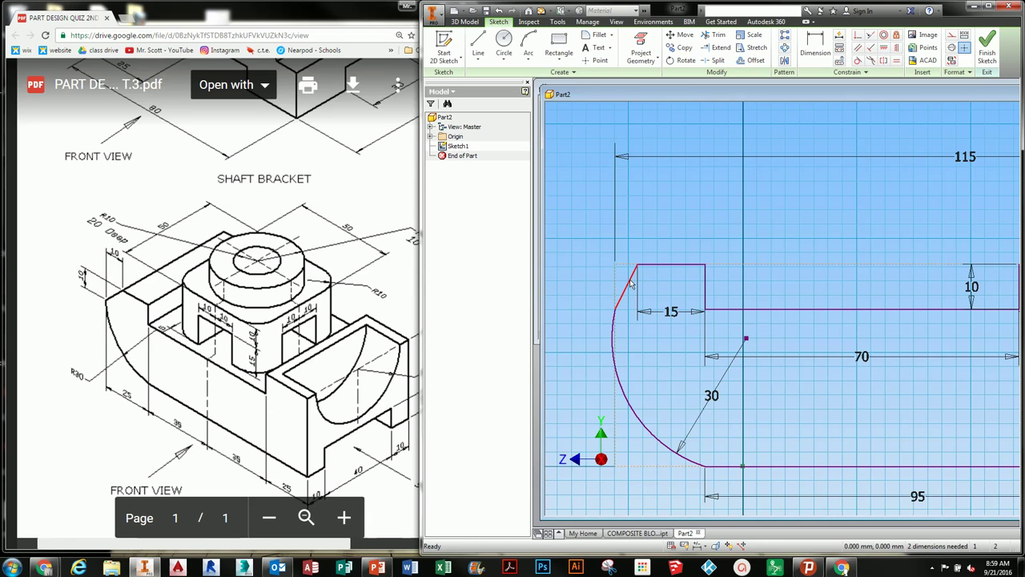
# Review the closed side profile and finish the sketch.
pyautogui.scroll(-4, 693, 337)
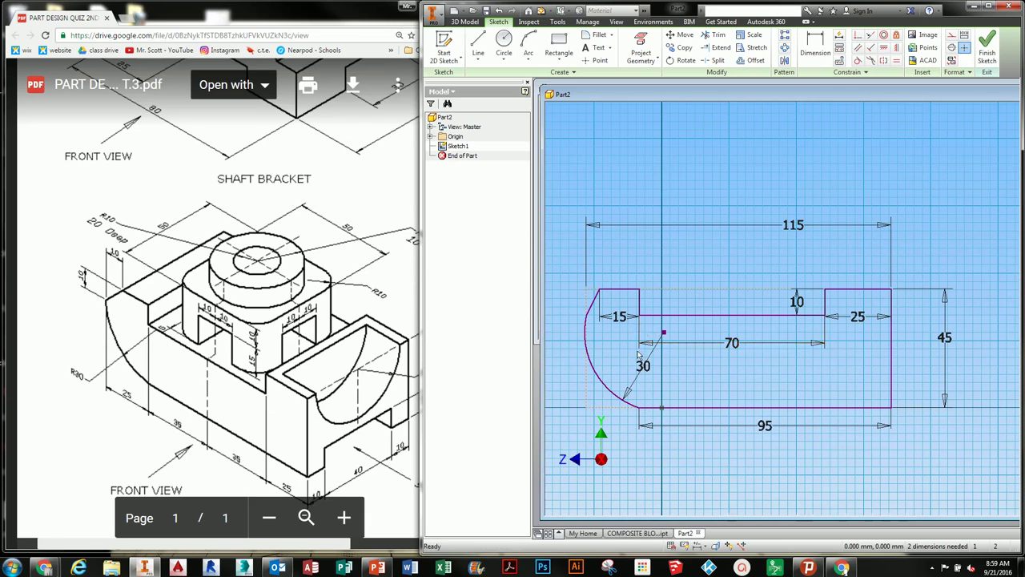
pyautogui.scroll(4, 610, 354)
pyautogui.scroll(-3, 610, 354)
pyautogui.moveTo(609, 354); pyautogui.dragTo(597, 356, button='middle')
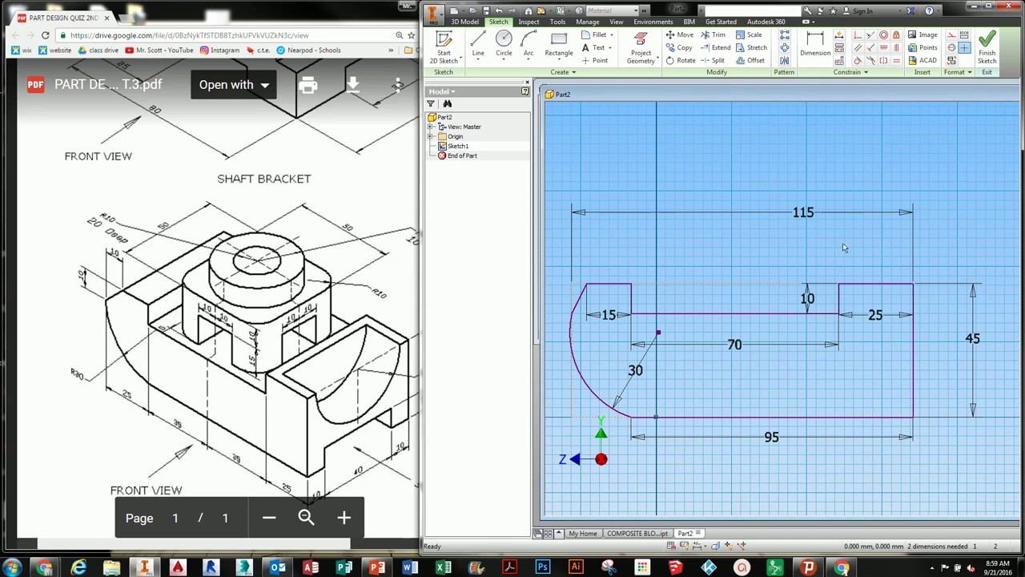
pyautogui.click(987, 53)
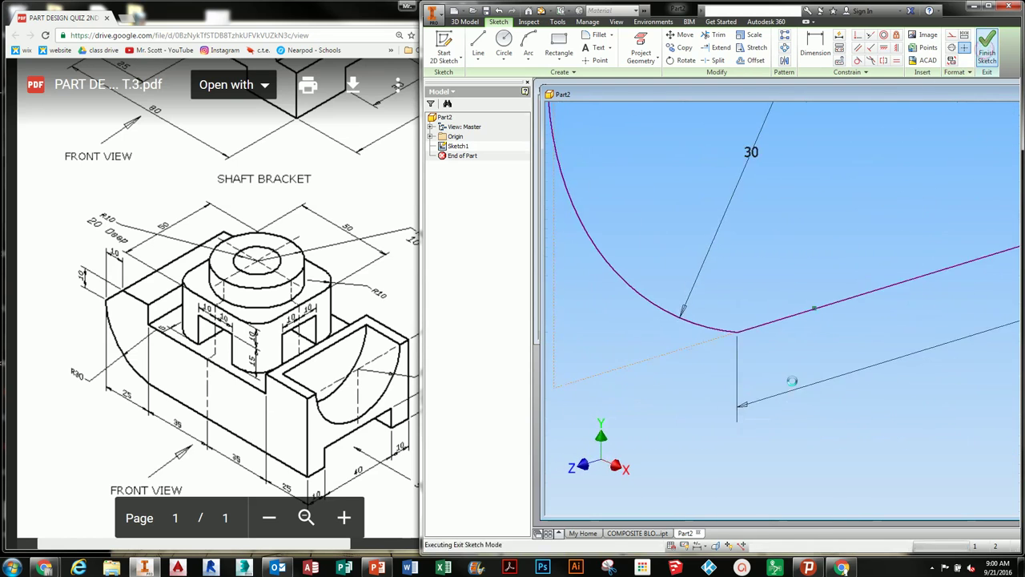
pyautogui.keyDown('shift'); pyautogui.moveTo(777, 329); pyautogui.dragTo(813, 316, button='middle'); pyautogui.keyUp('shift')
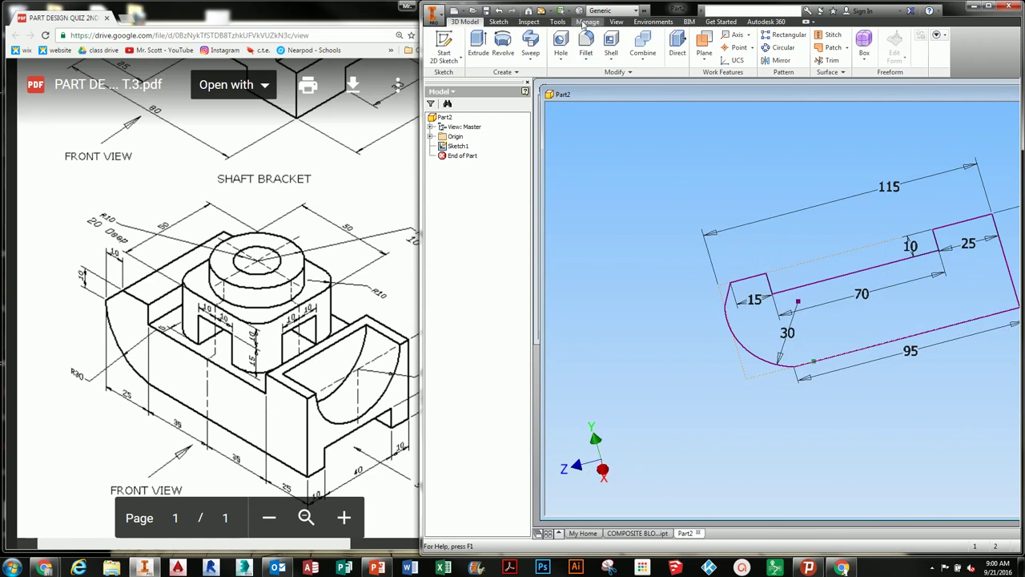
# Extrude the side profile 60 mm, symmetric about the sketch plane, after consulting the PDF drawing.
pyautogui.click(478, 44)
pyautogui.moveTo(748, 293); pyautogui.dragTo(656, 321, button='middle')
pyautogui.click(356, 468)
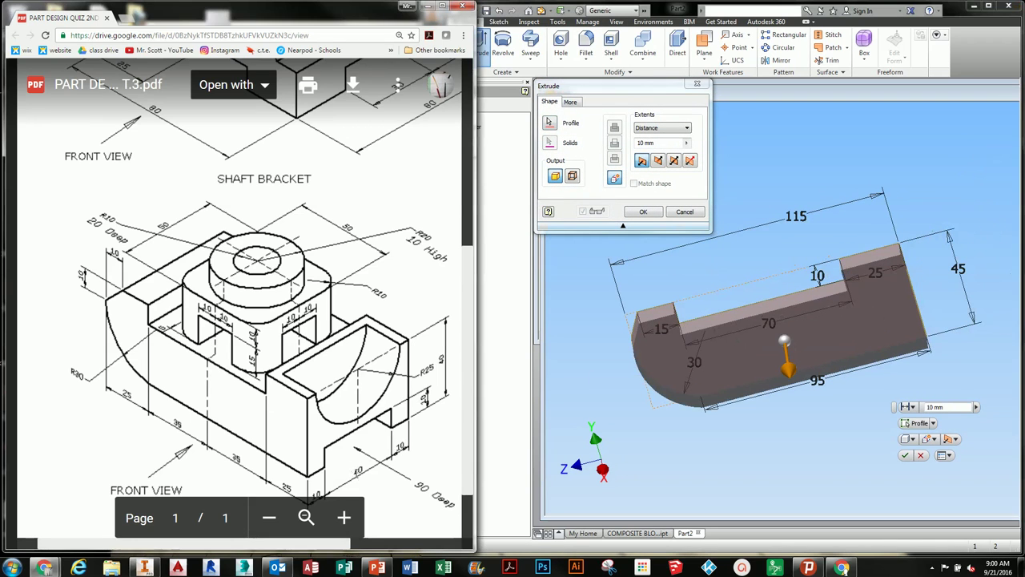
pyautogui.doubleClick(645, 144)
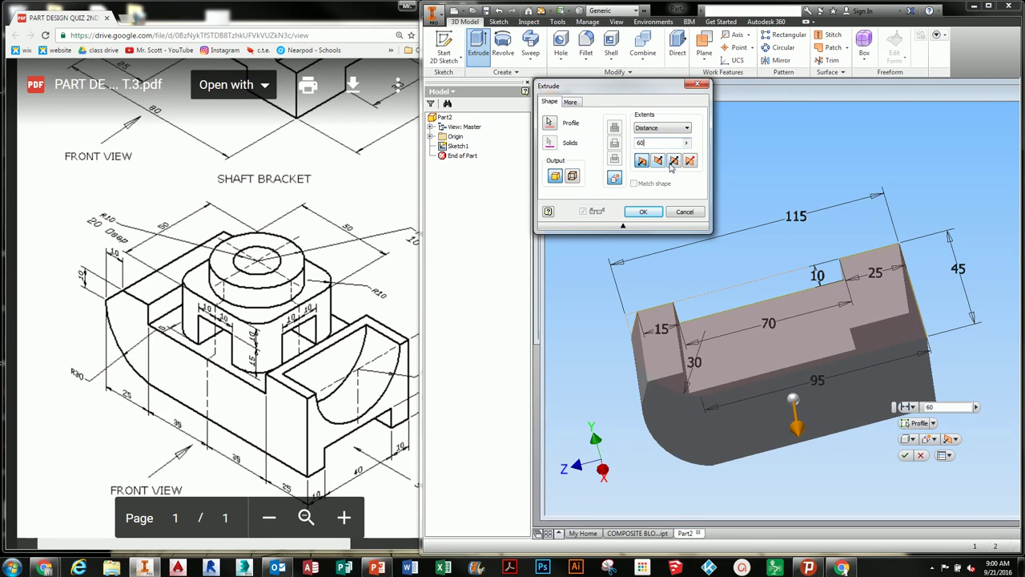
pyautogui.click(675, 161)
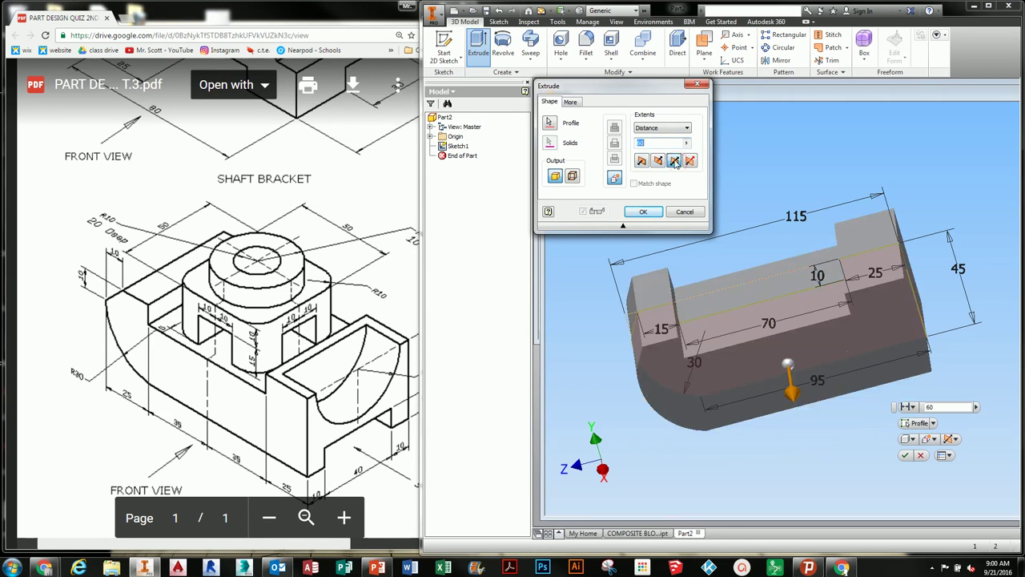
pyautogui.click(642, 212)
# Start a new sketch on the flat, taller end face of the extruded block.
pyautogui.press('F6')
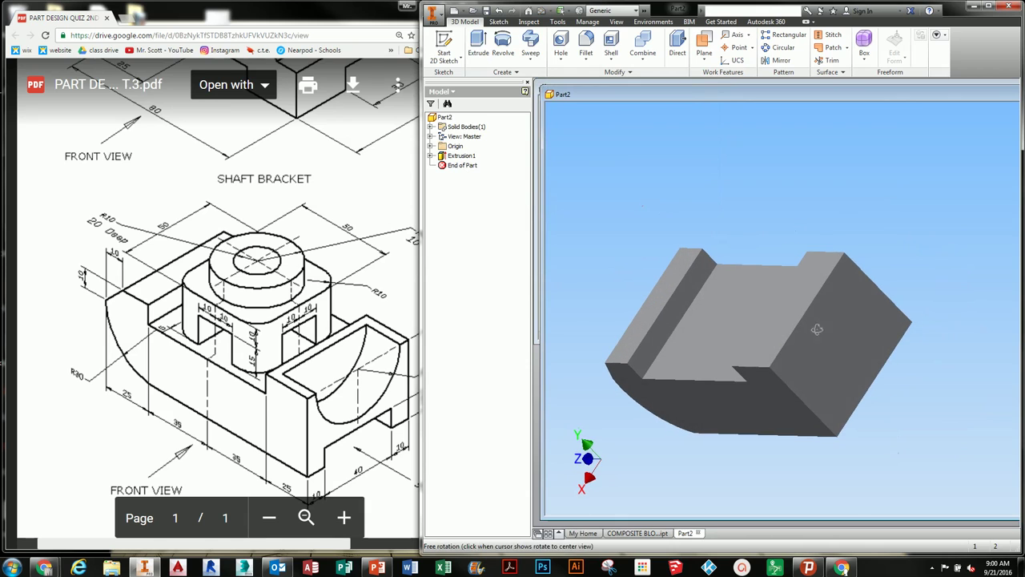
pyautogui.click(842, 333)
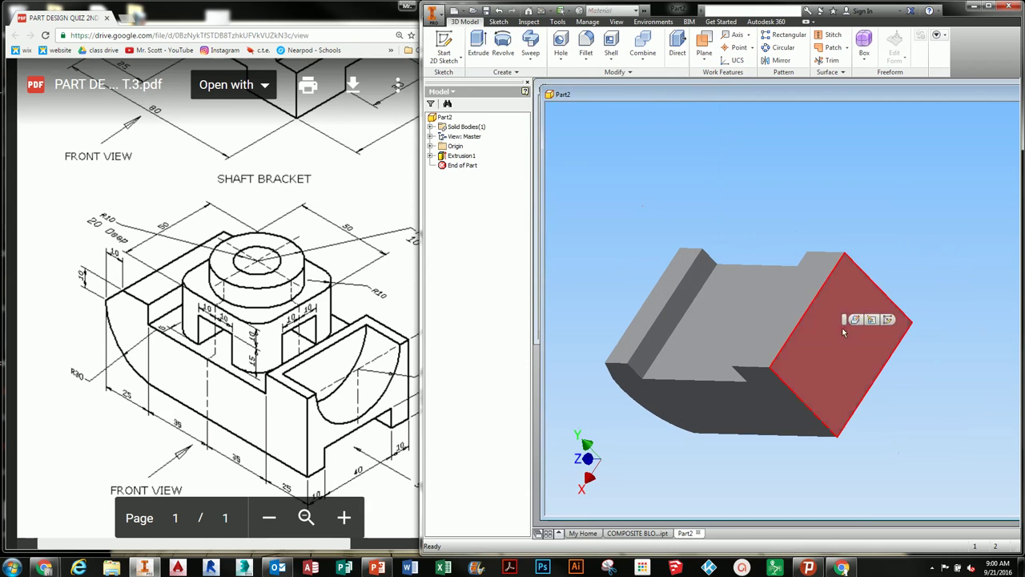
pyautogui.click(431, 146)
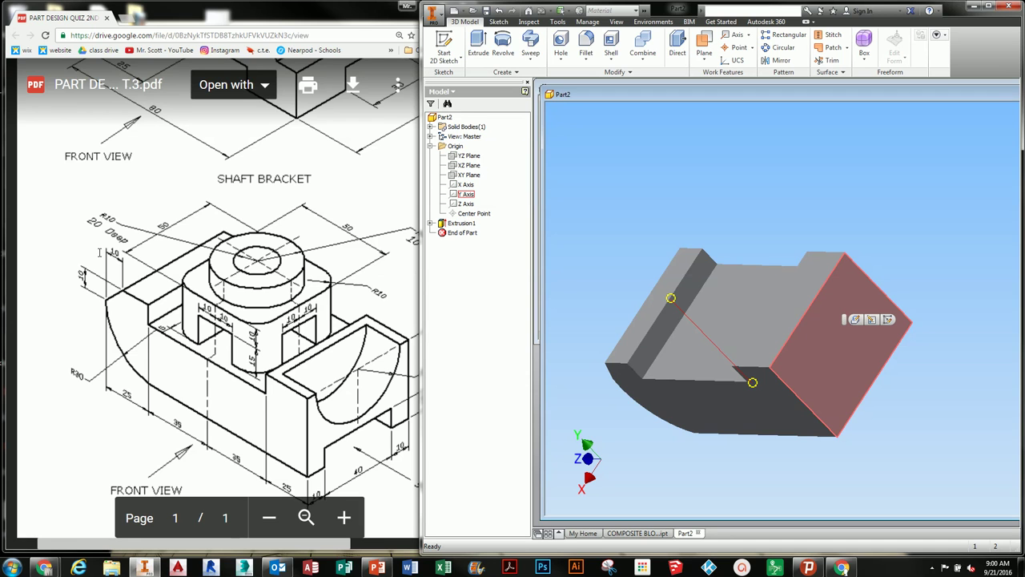
pyautogui.click(888, 320)
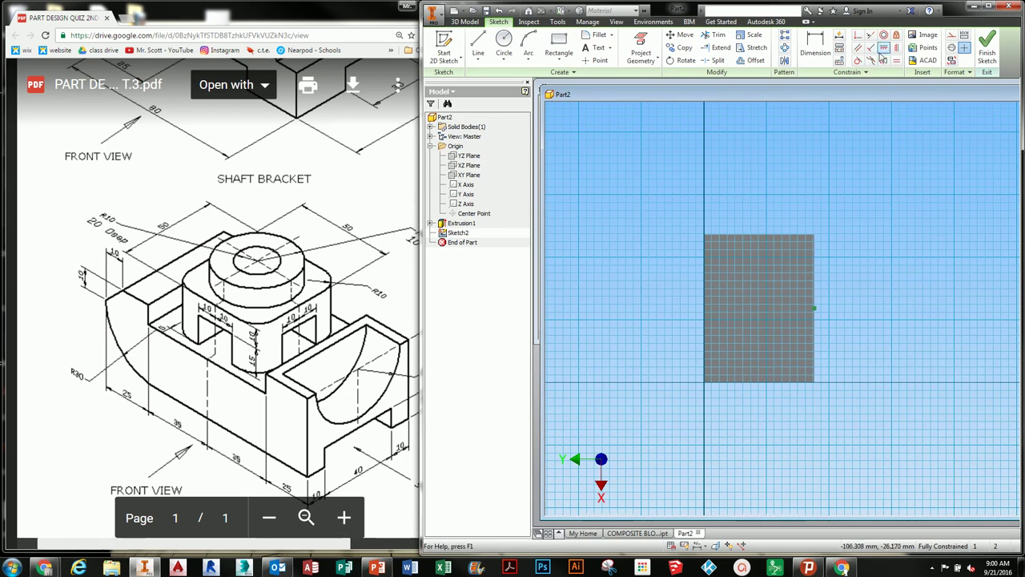
# Turn the sketch view upright and consult the PDF drawing for the dimensions of the notch under the bracket.
pyautogui.moveTo(687, 7); pyautogui.dragTo(655, 7)
pyautogui.moveTo(990, 169); pyautogui.dragTo(1023, 165)
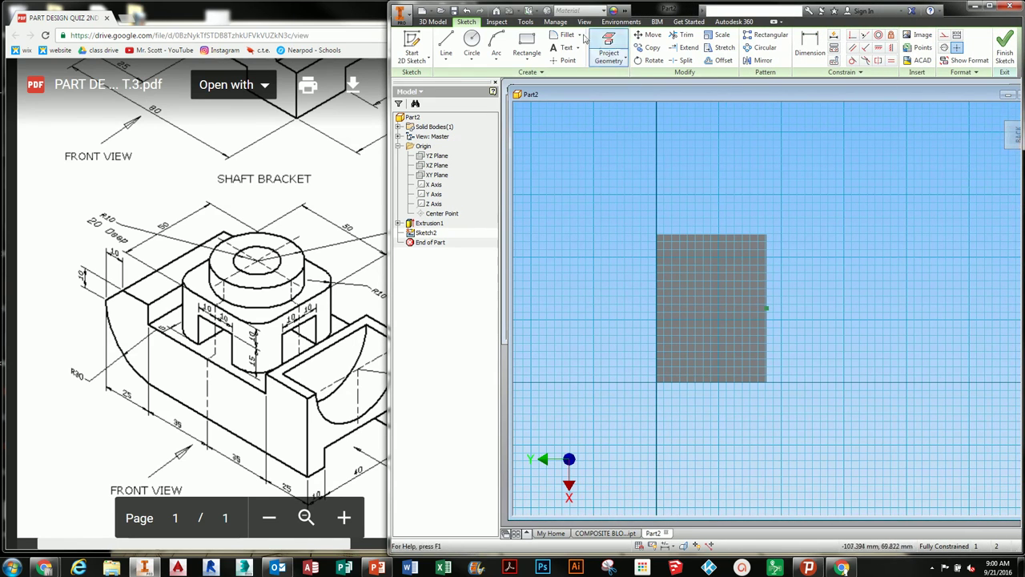
pyautogui.moveTo(386, 86); pyautogui.dragTo(330, 89)
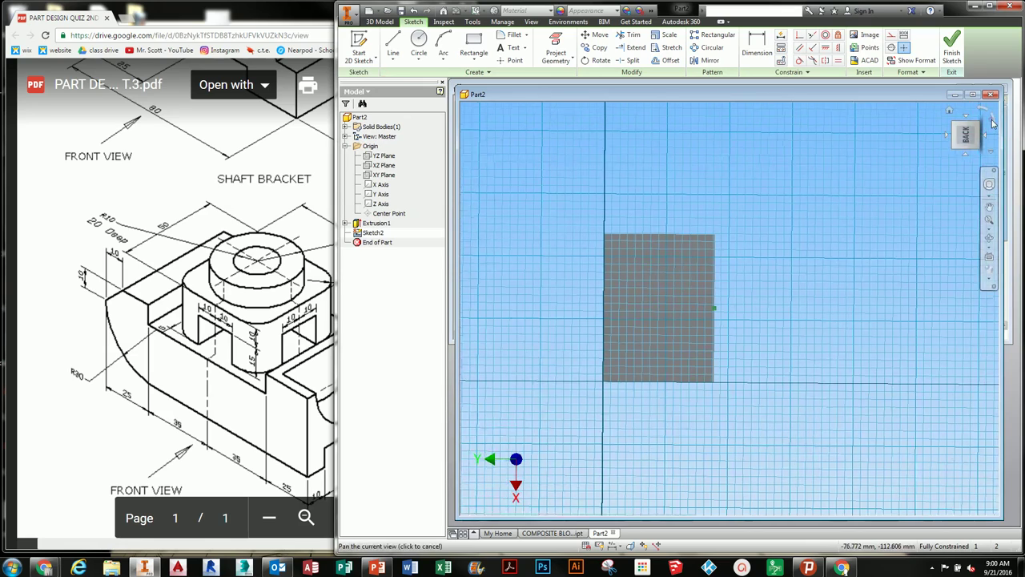
pyautogui.click(993, 121)
pyautogui.moveTo(323, 474); pyautogui.dragTo(279, 392)
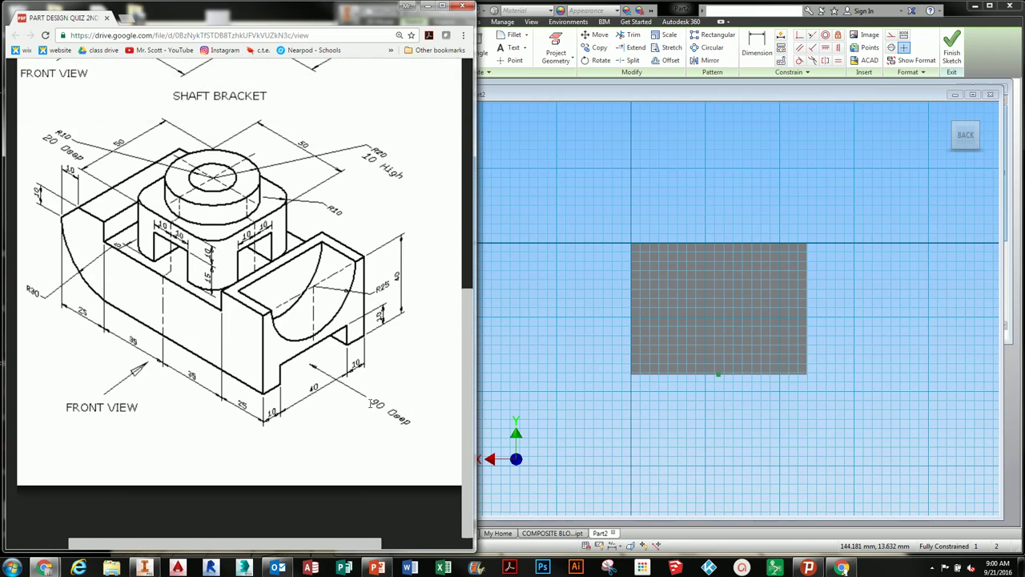
pyautogui.click(713, 369)
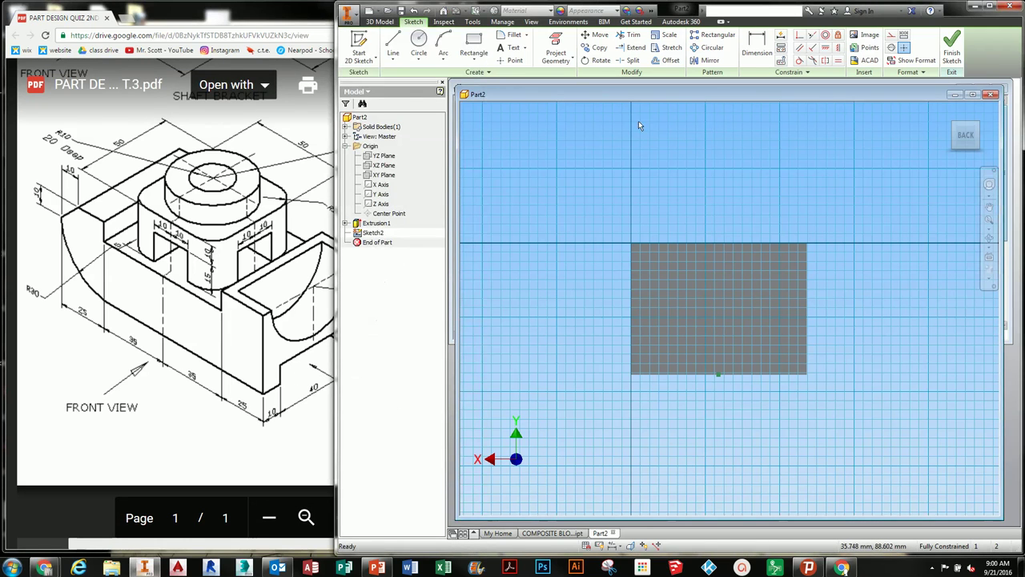
# Sketch a rectangle along the lower edge of the end face and dimension its width as 40 mm.
pyautogui.click(474, 45)
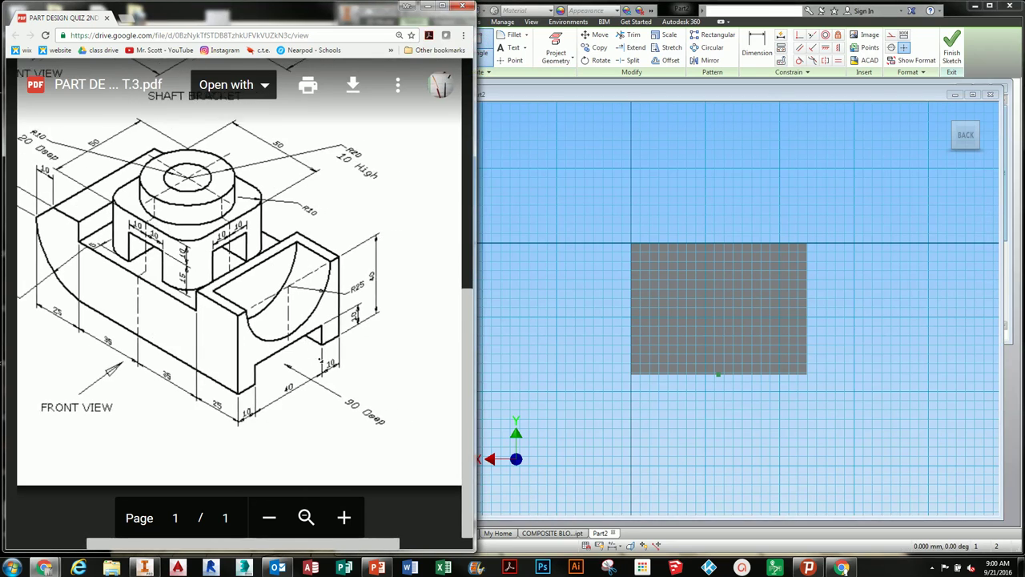
pyautogui.click(673, 374)
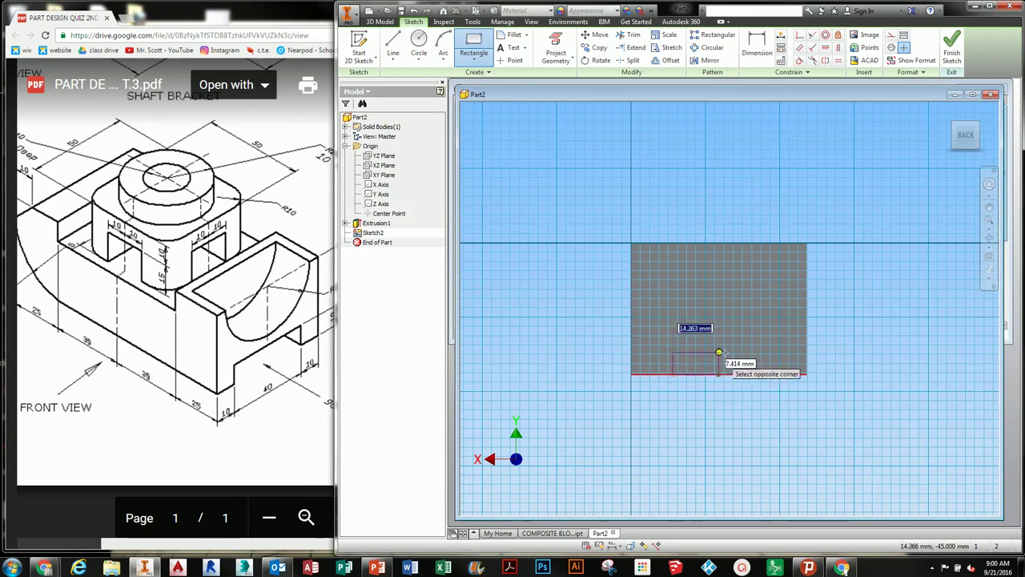
pyautogui.click(771, 340)
pyautogui.press('d')
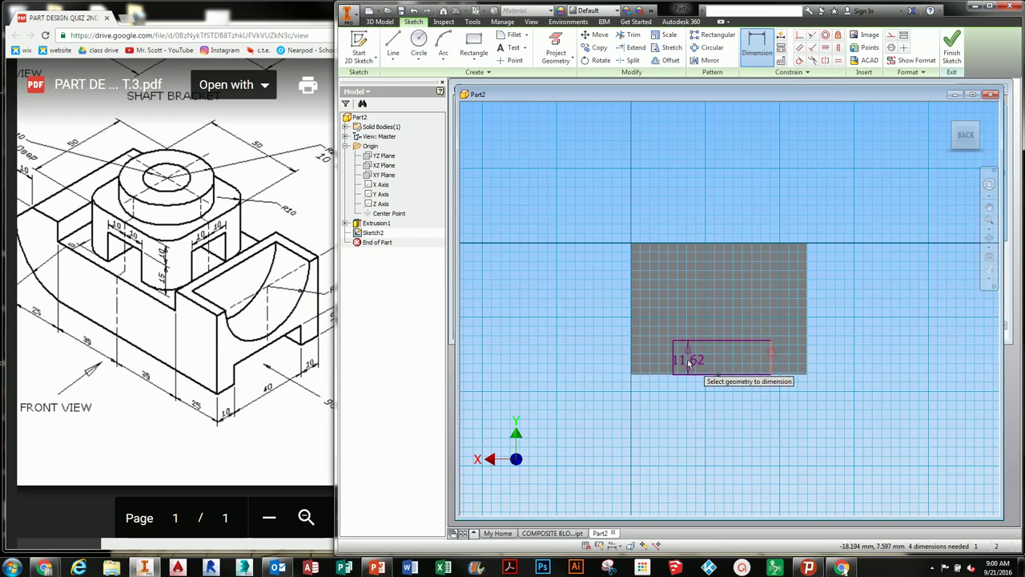
pyautogui.click(673, 362)
pyautogui.click(730, 301)
pyautogui.write('40')
pyautogui.press('Return')
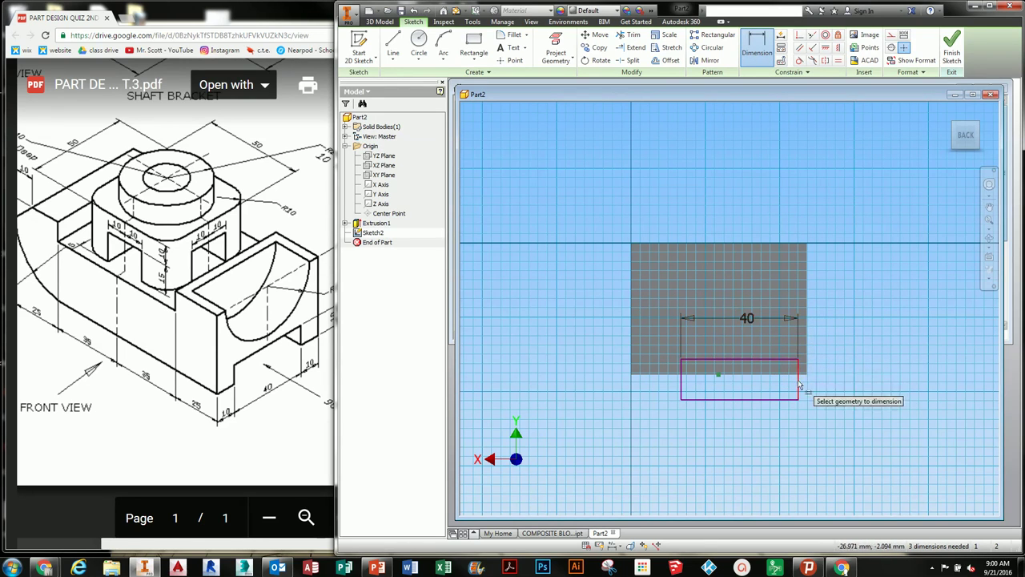
# Dimension the gap between the rectangle's vertical side and the adjacent side edge of the face as 10 mm.
pyautogui.click(809, 367)
pyautogui.click(797, 385)
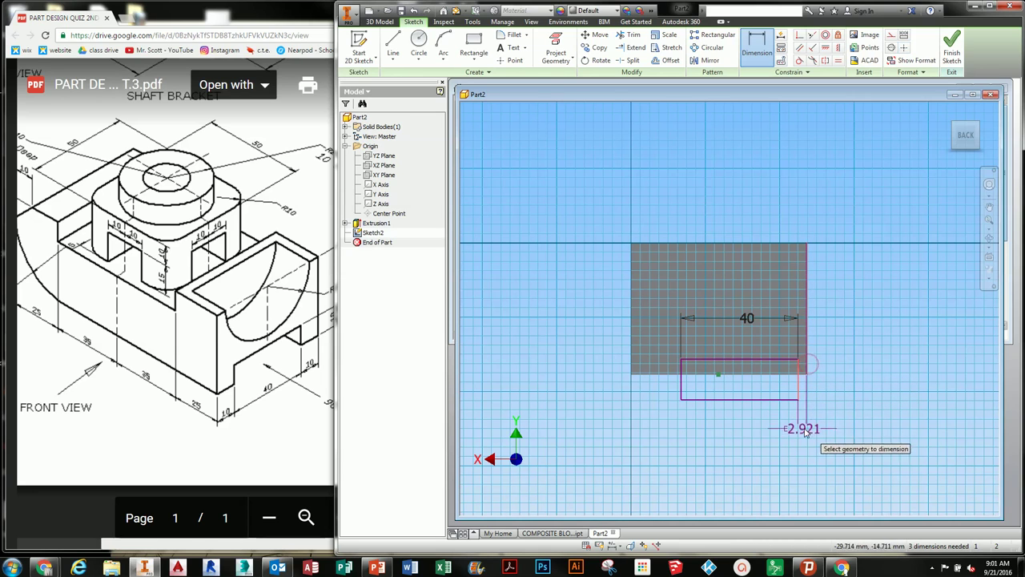
pyautogui.click(801, 427)
pyautogui.write('10')
pyautogui.press('Return')
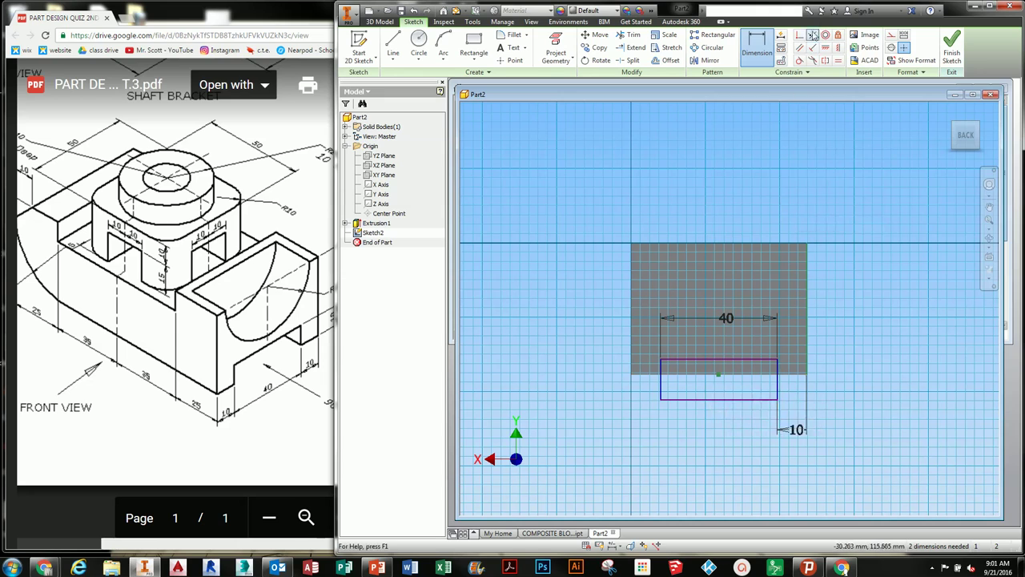
# Make the rectangle's lower line collinear with the bottom edge of the end face.
pyautogui.click(813, 36)
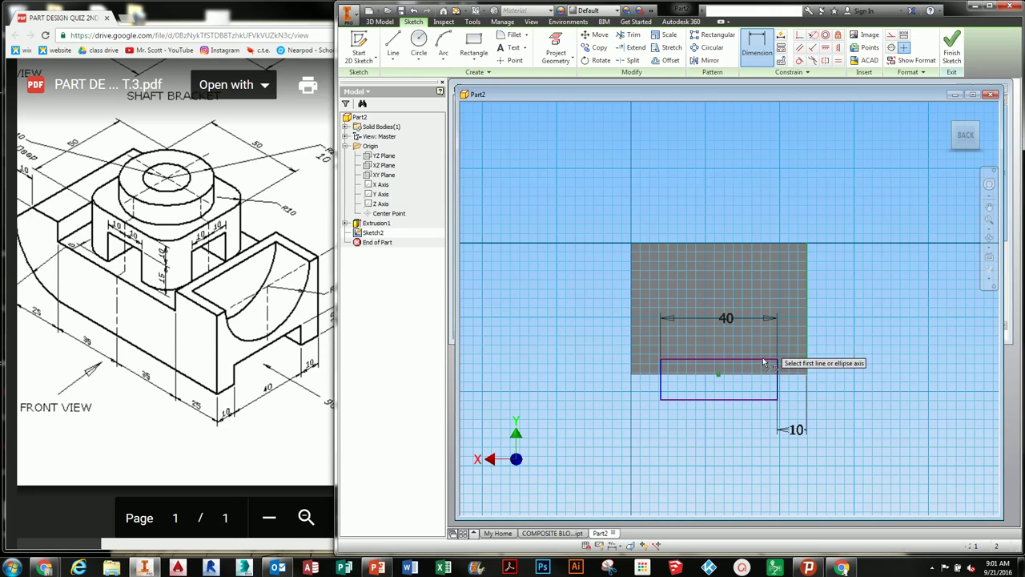
pyautogui.click(762, 374)
pyautogui.click(752, 398)
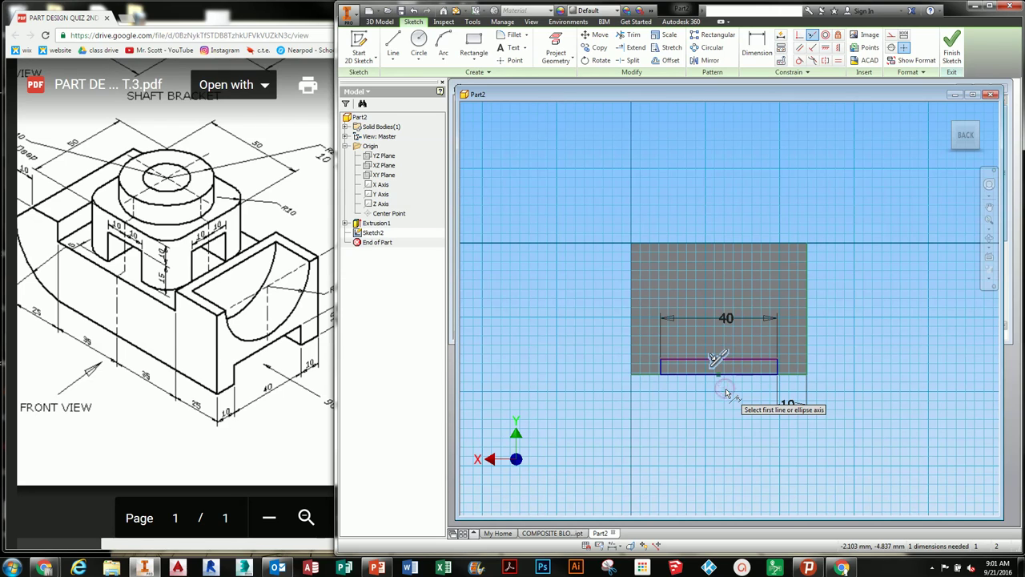
# Dimension the rectangle's height as 10 mm and finish the sketch.
pyautogui.press('d')
pyautogui.click(763, 368)
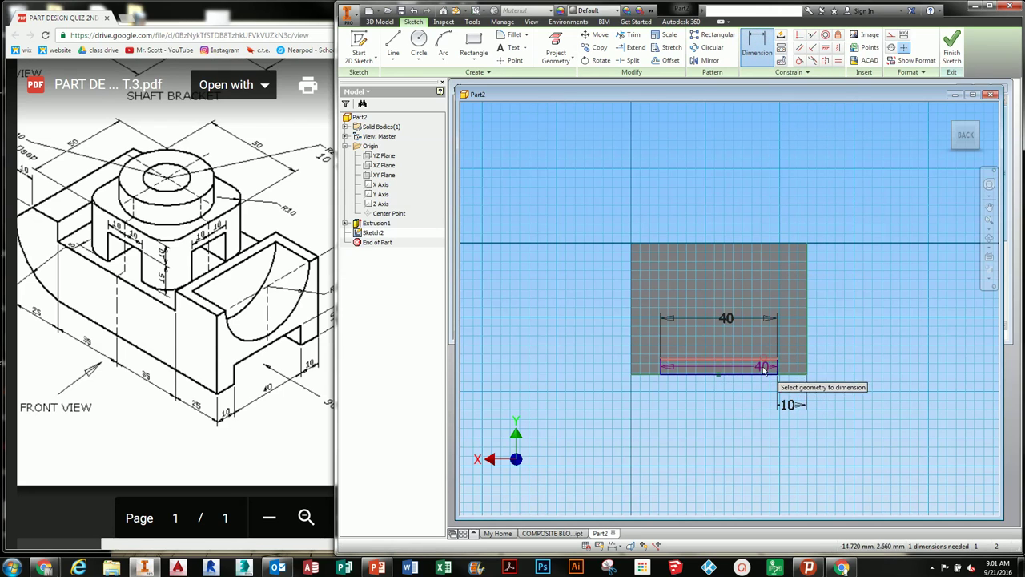
pyautogui.click(762, 375)
pyautogui.click(838, 360)
pyautogui.write('10')
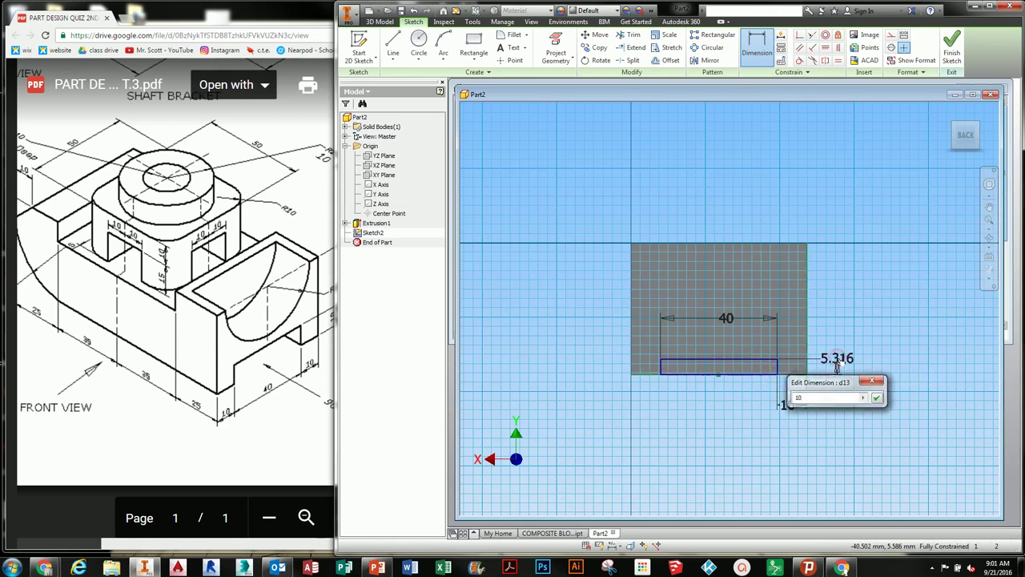
pyautogui.press('Return')
pyautogui.click(951, 48)
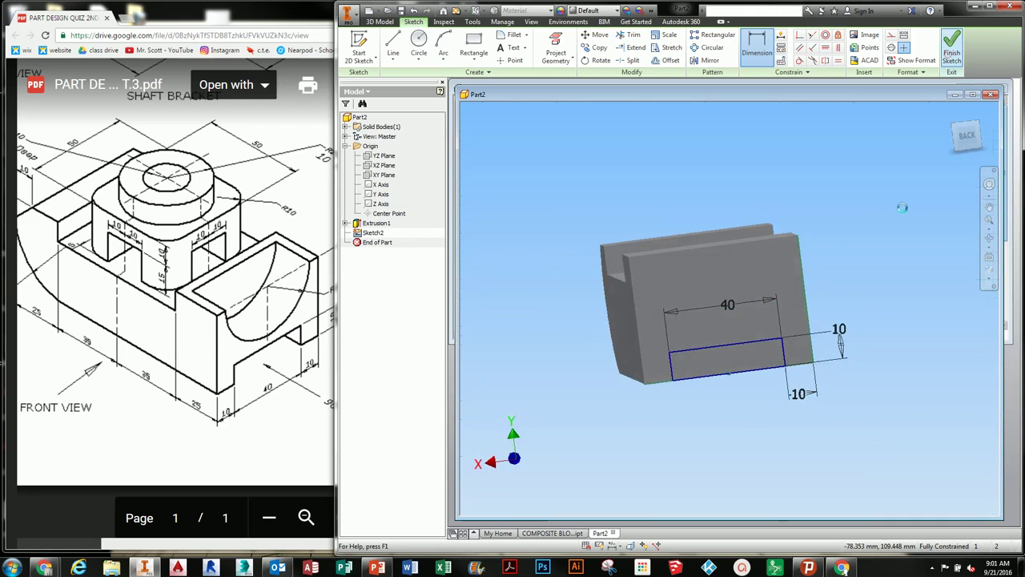
# Extrude the rectangle as a cut 90 mm deep into the block, checking the depth against the PDF drawing.
pyautogui.click(392, 47)
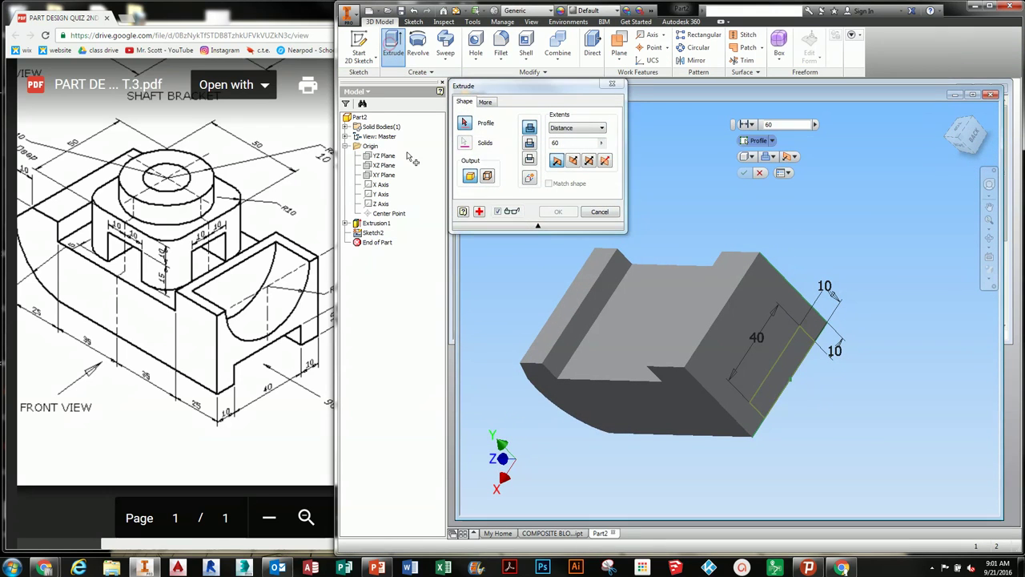
pyautogui.click(752, 370)
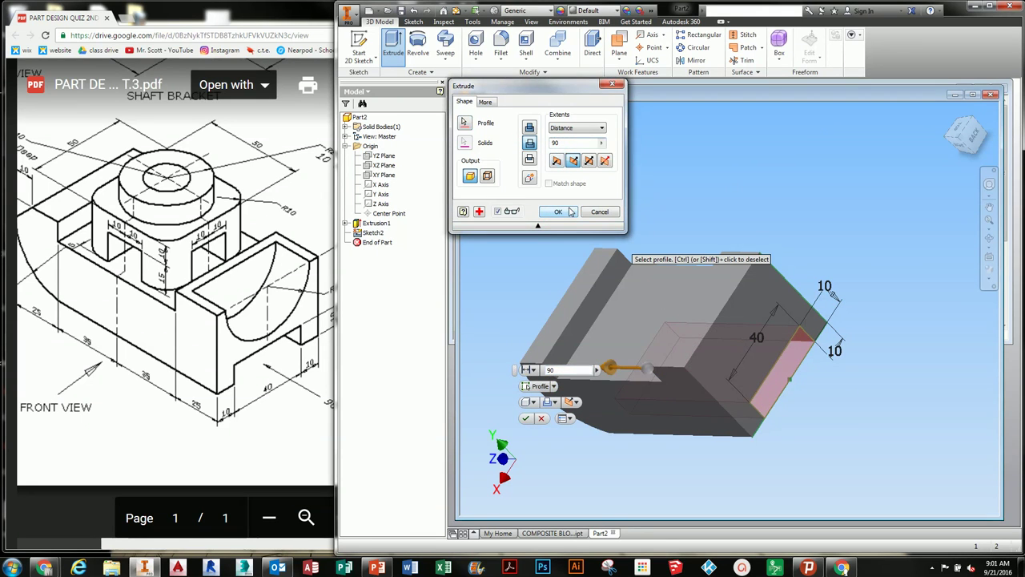
pyautogui.click(318, 387)
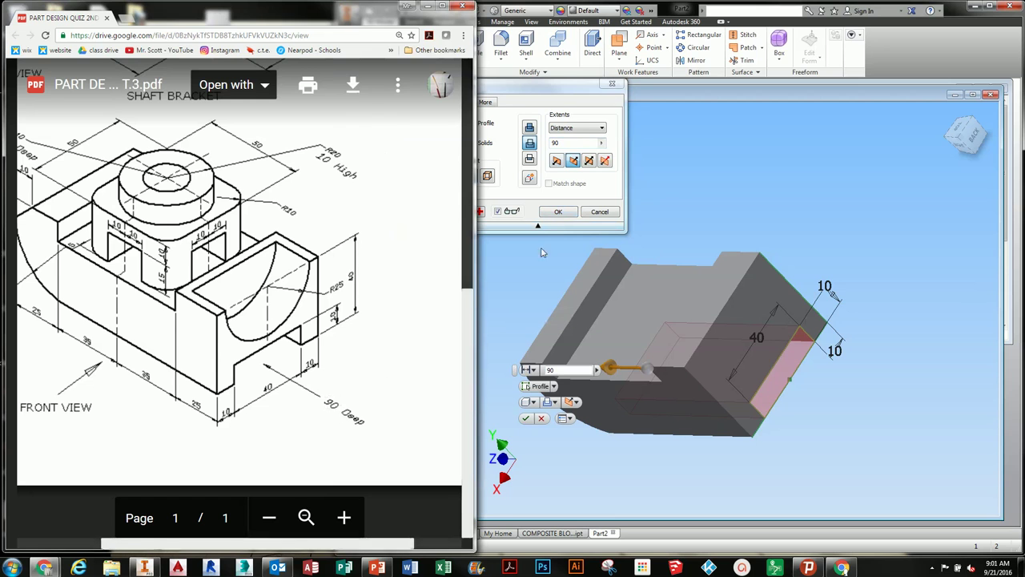
pyautogui.click(550, 208)
# Start a new sketch on the notched end face and project the face's geometry into it.
pyautogui.keyDown('shift'); pyautogui.moveTo(703, 316); pyautogui.dragTo(749, 338, button='middle'); pyautogui.keyUp('shift')
pyautogui.click(752, 342)
pyautogui.click(798, 334)
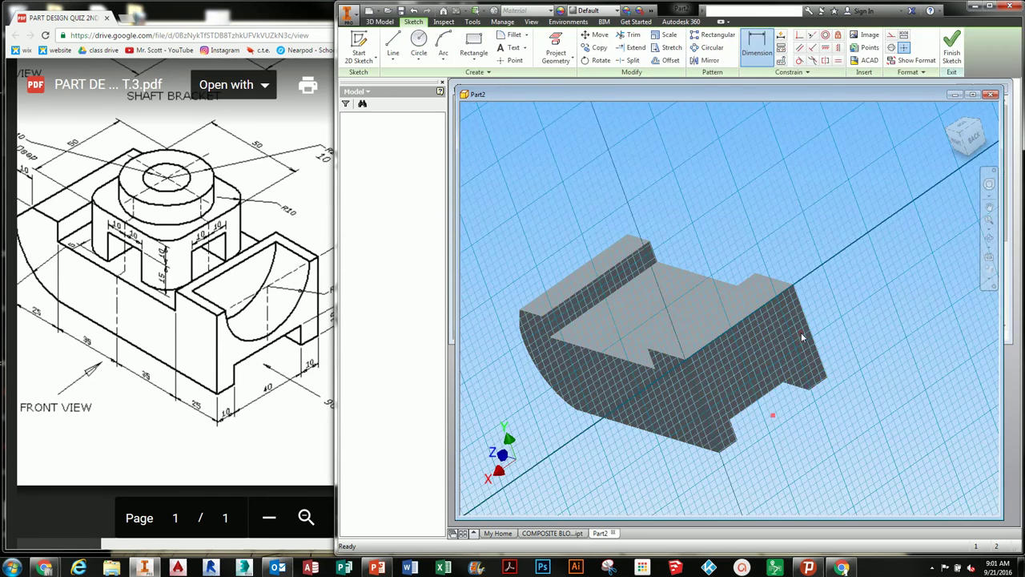
pyautogui.click(556, 50)
pyautogui.scroll(3, 697, 253)
pyautogui.click(697, 253)
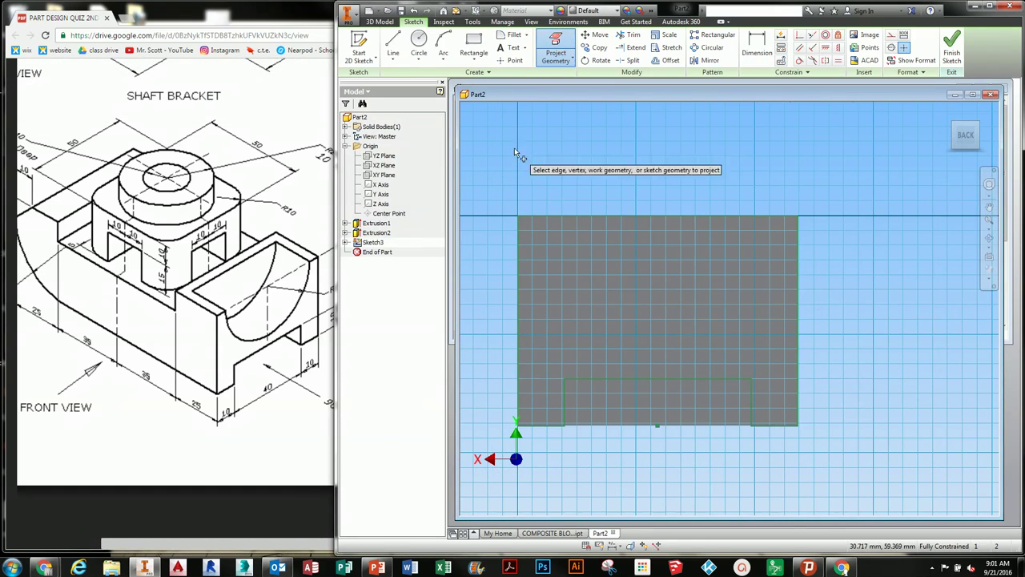
# Draw a 25 mm radius center-point arc about the top edge's midpoint, from straight below the center up to the top edge.
pyautogui.click(446, 59)
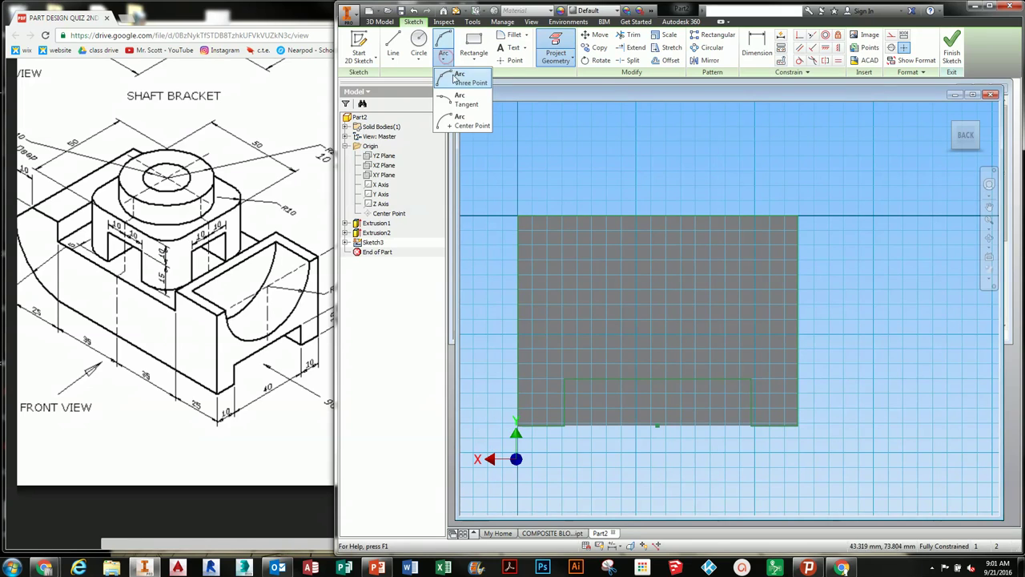
pyautogui.click(461, 126)
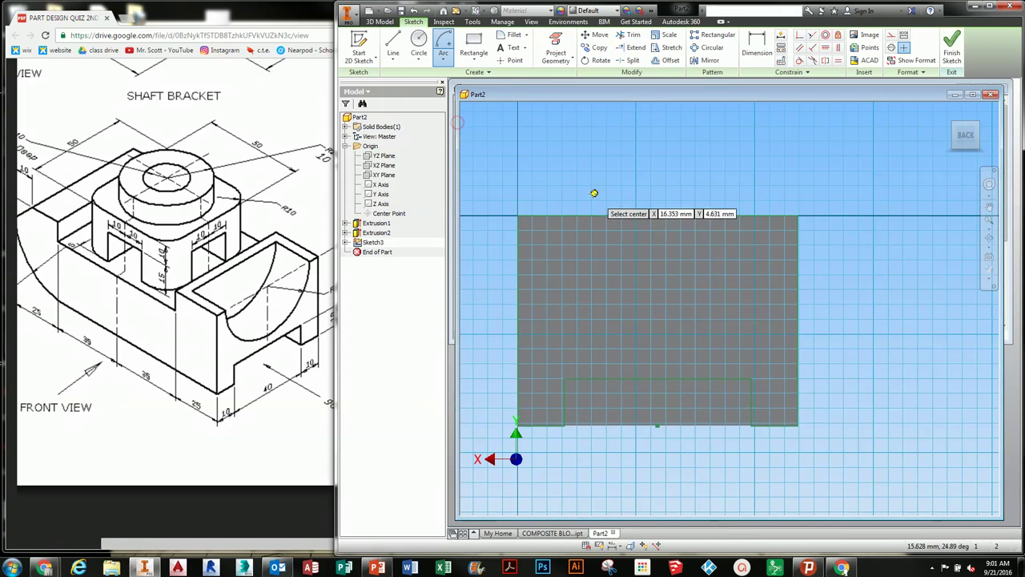
pyautogui.click(658, 214)
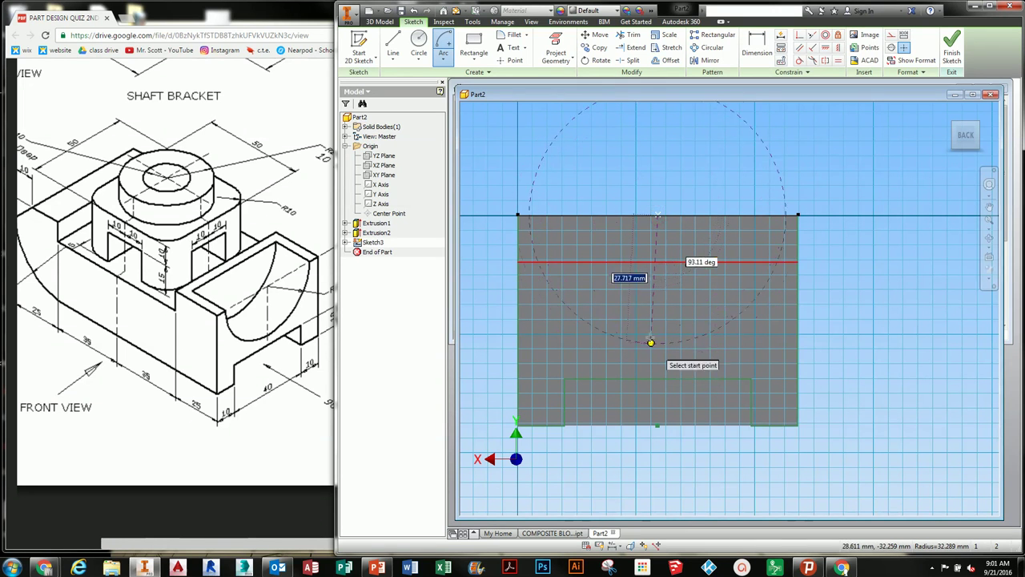
pyautogui.click(326, 342)
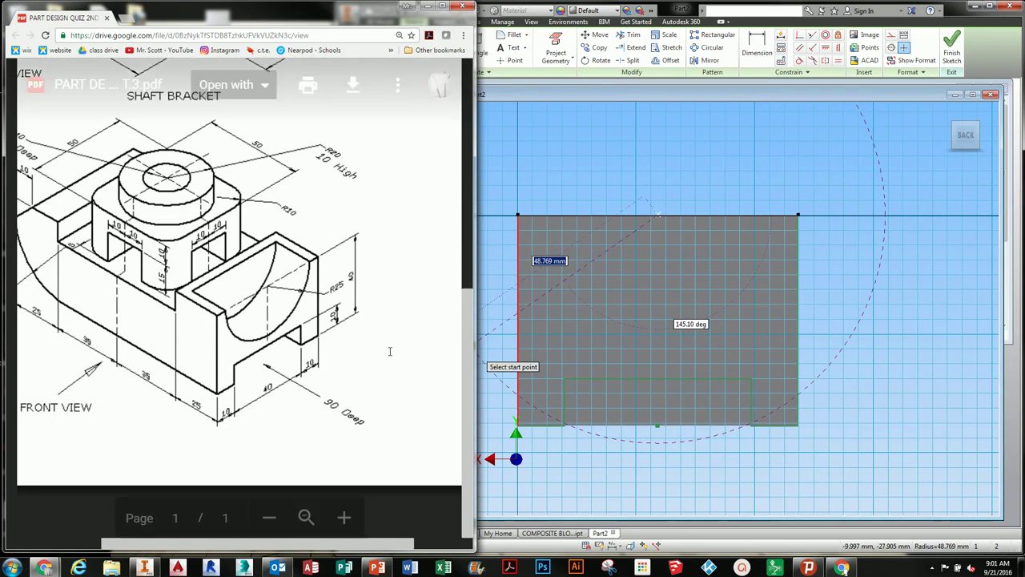
pyautogui.middleClick(361, 350)
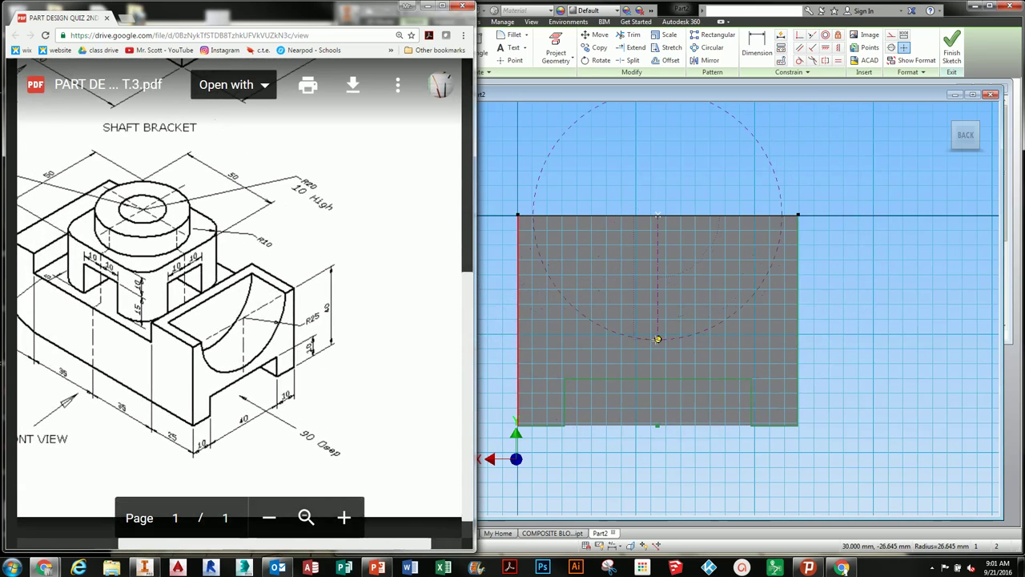
pyautogui.click(657, 339)
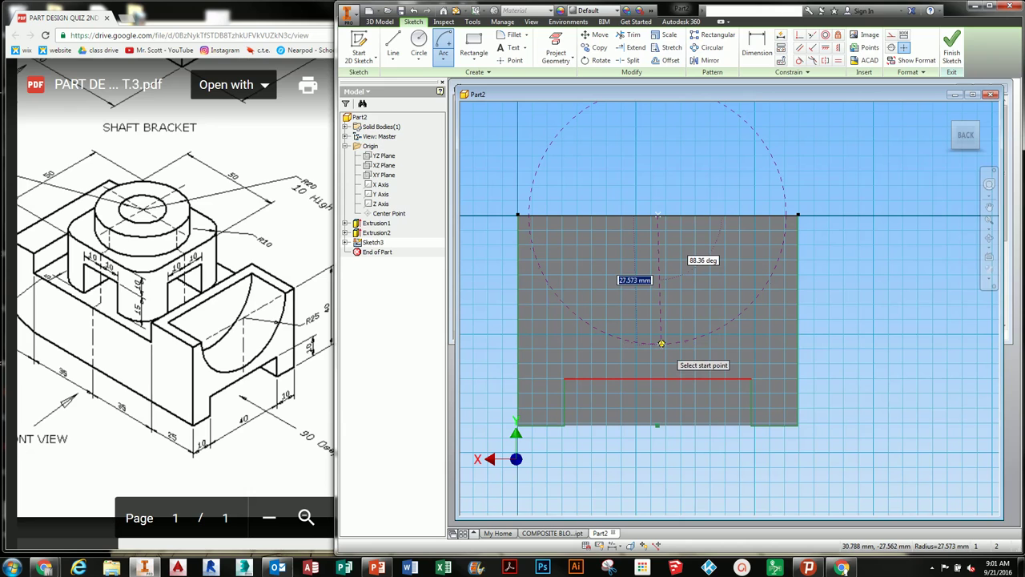
pyautogui.press('Return')
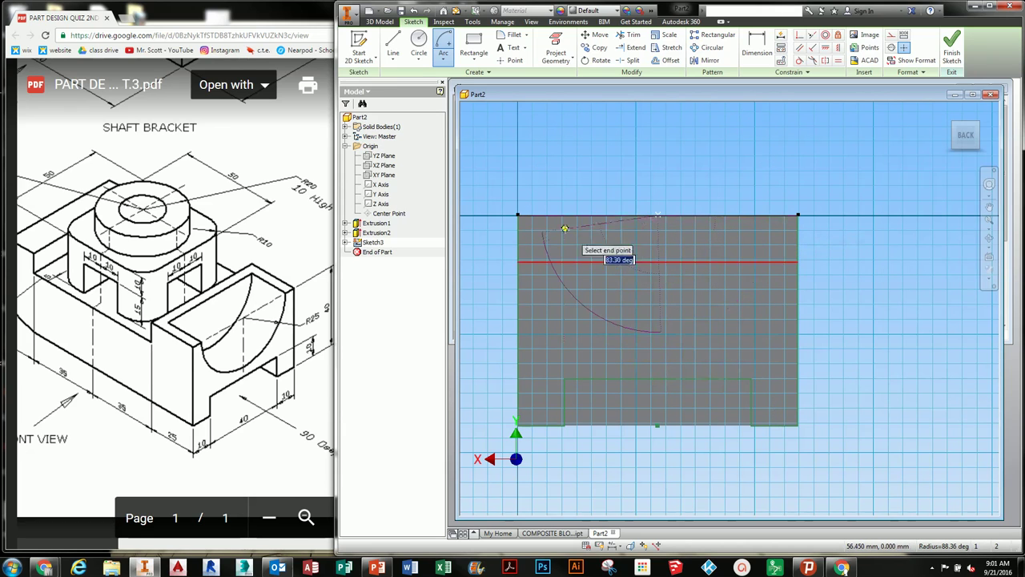
pyautogui.click(542, 215)
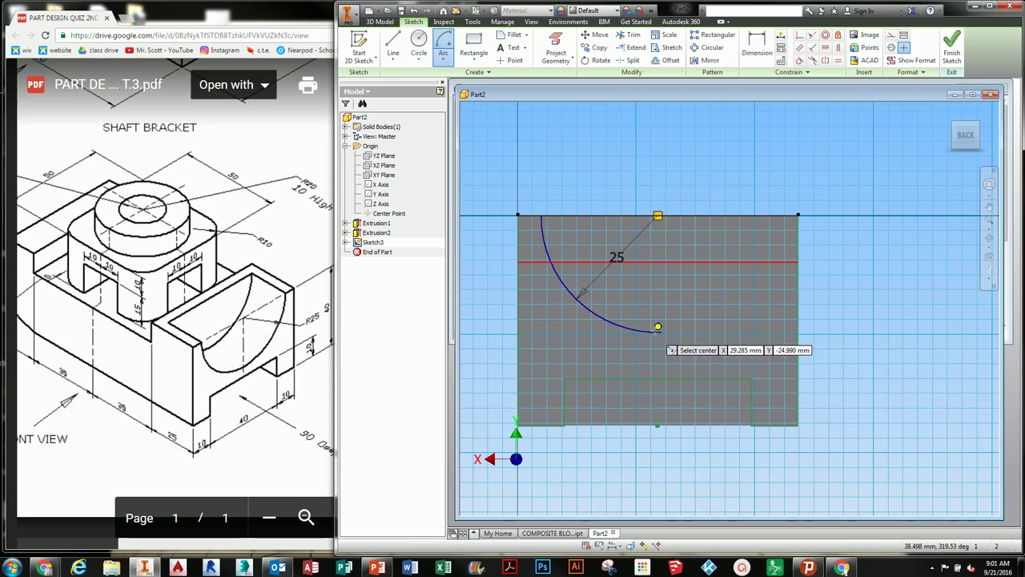
# Draw a second center-point arc about the same midpoint, from the first arc's lowest point up to the opposite part of the top edge.
pyautogui.click(658, 215)
pyautogui.click(658, 332)
pyautogui.click(774, 215)
# Close the semicircle with a line along the top edge between the arc ends and finish the sketch.
pyautogui.press('l')
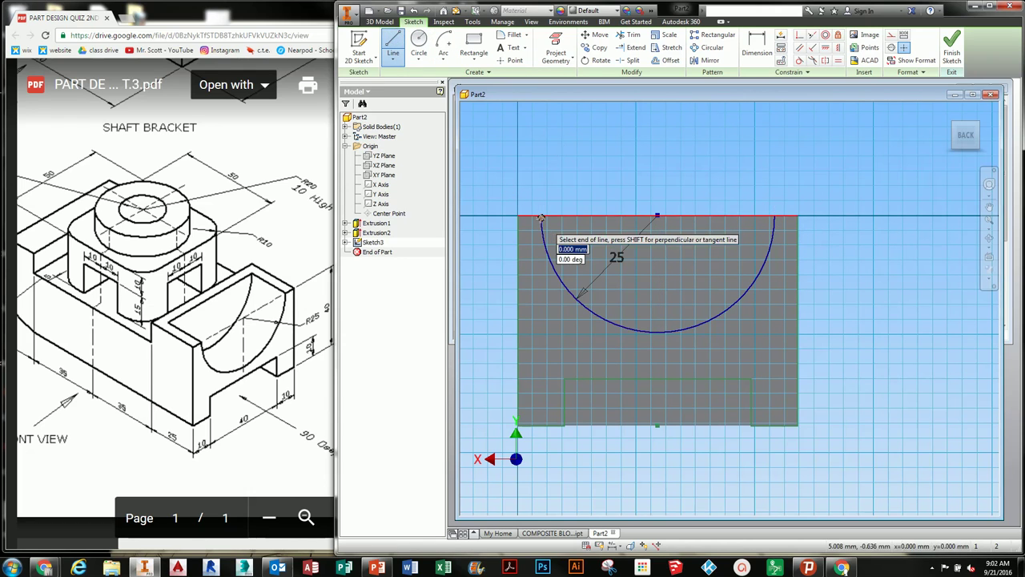
pyautogui.press('Escape')
pyautogui.click(394, 47)
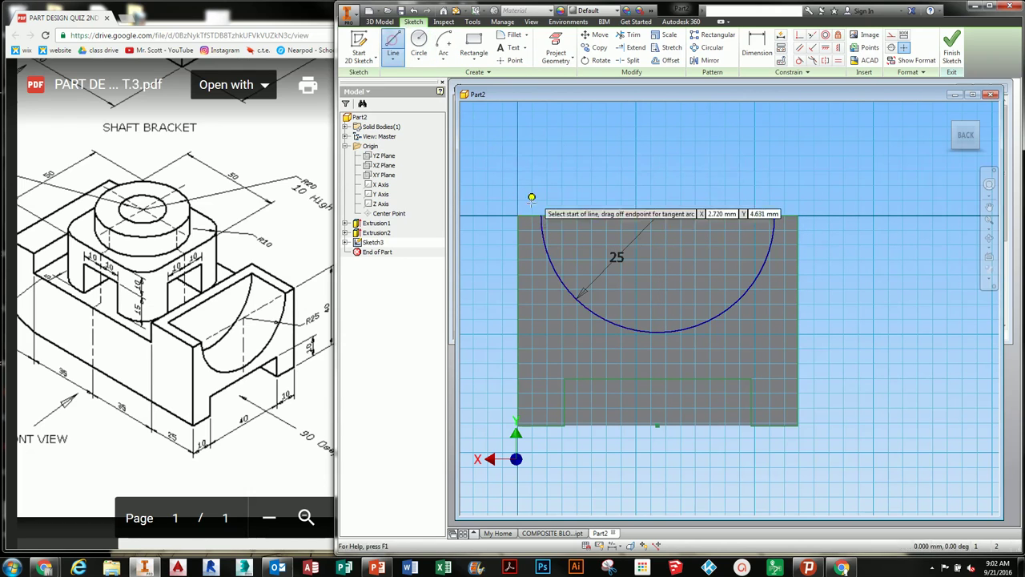
pyautogui.click(543, 215)
pyautogui.click(774, 214)
pyautogui.click(950, 69)
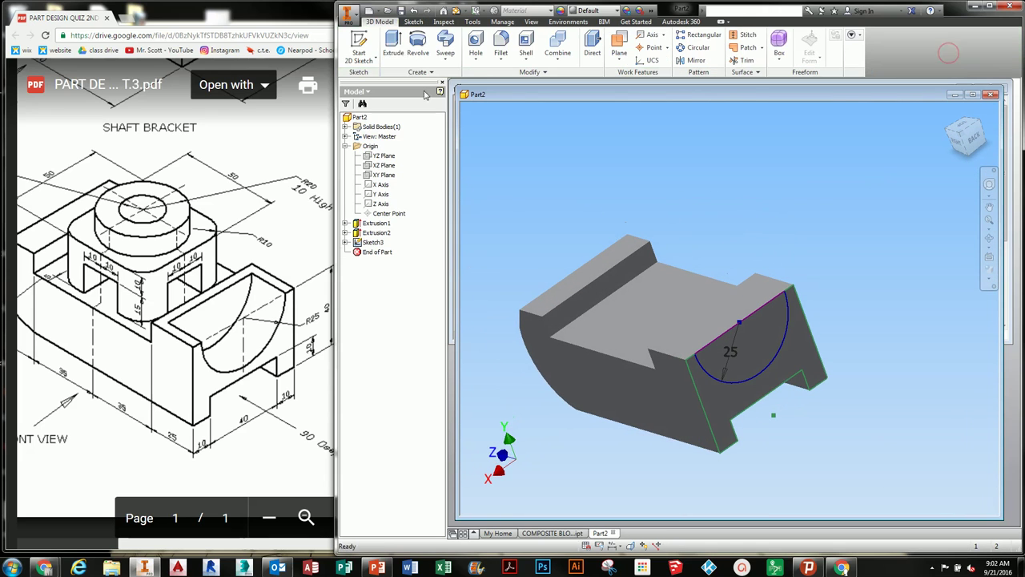
# Cut the R25 semicircle profile 18 mm into the end block with Extrude, directed into the body.
pyautogui.click(282, 242)
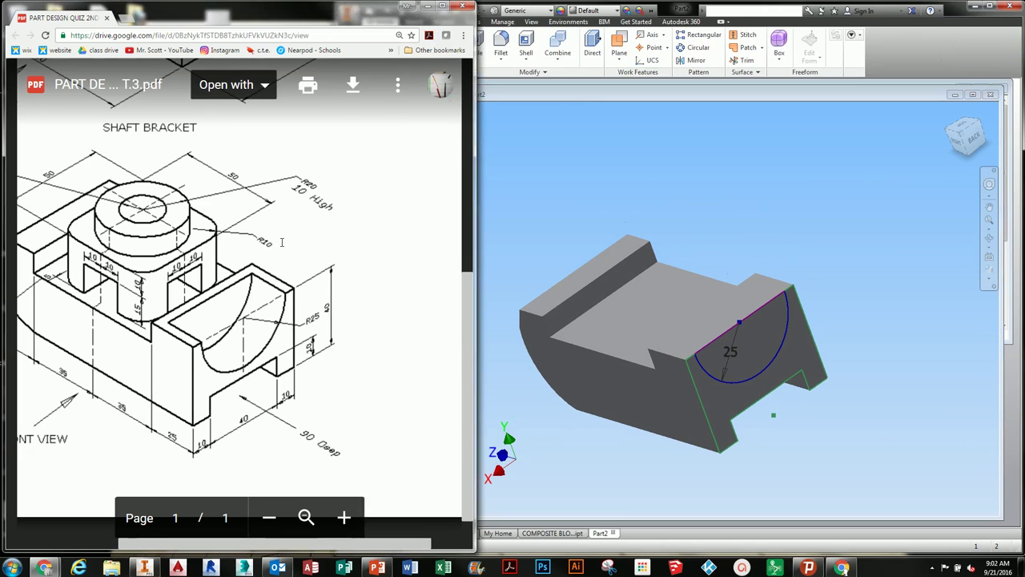
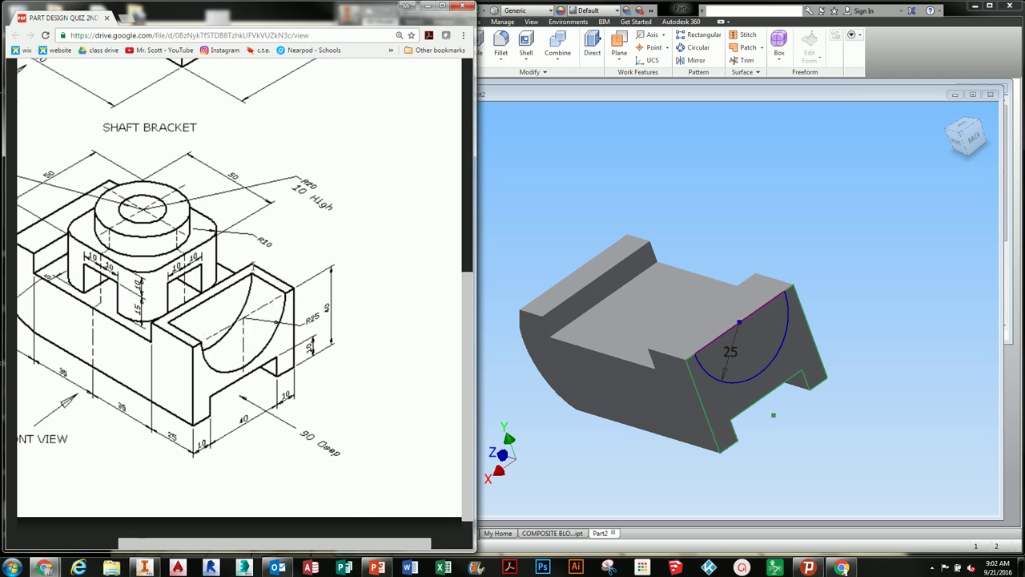
pyautogui.click(680, 10)
pyautogui.click(394, 44)
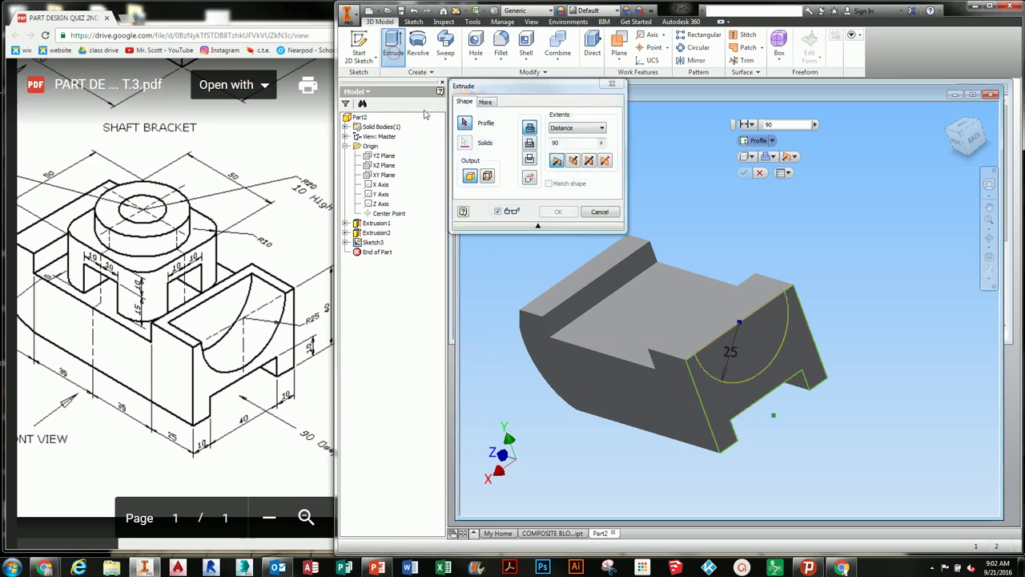
pyautogui.click(743, 359)
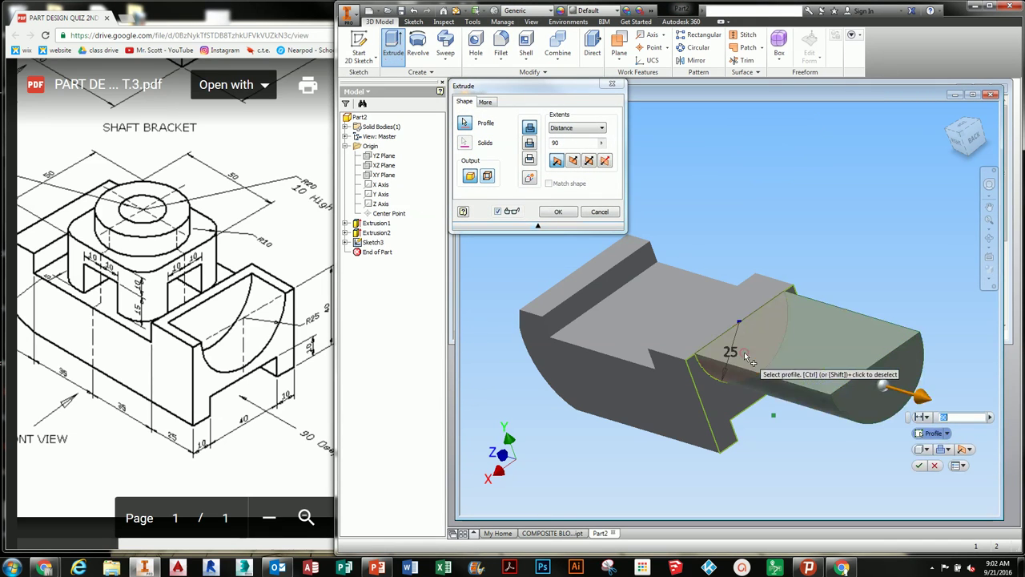
pyautogui.click(573, 160)
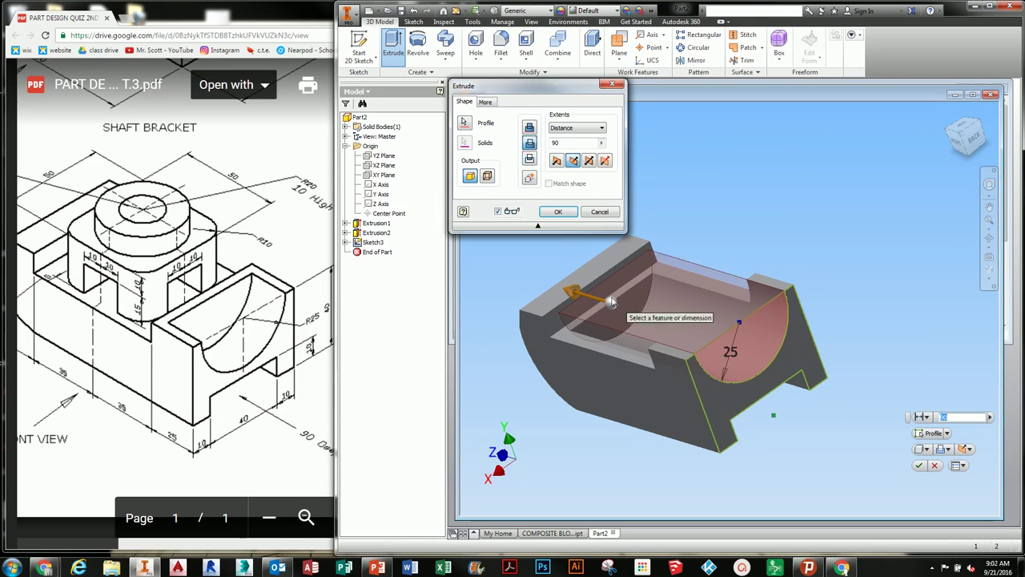
pyautogui.moveTo(609, 304); pyautogui.dragTo(691, 329)
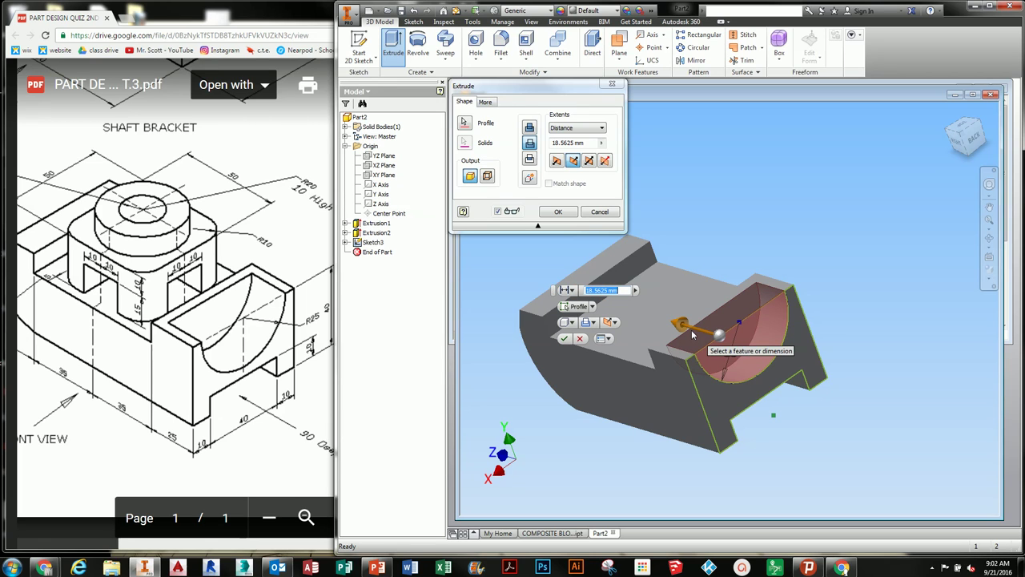
pyautogui.click(574, 142)
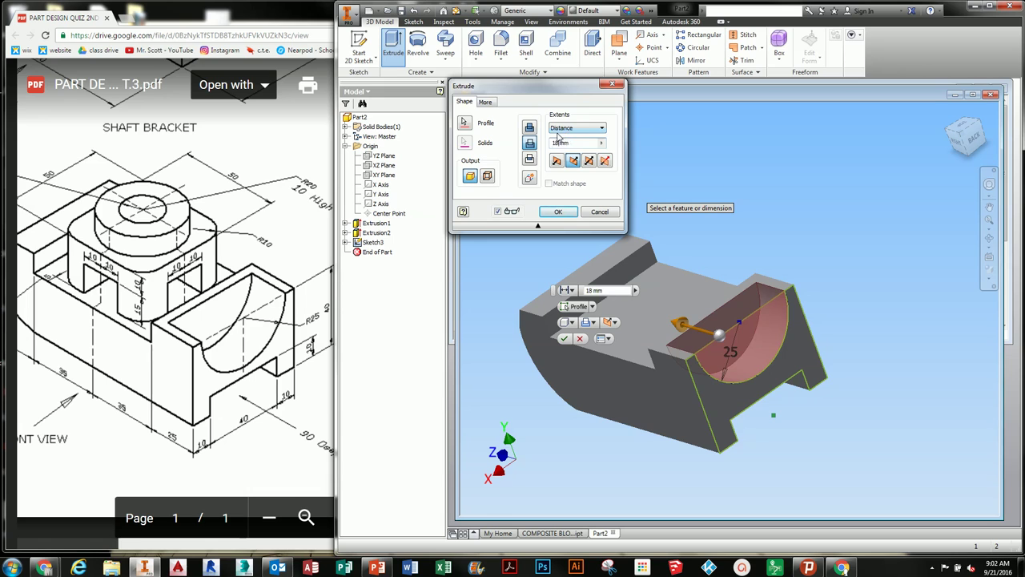
pyautogui.click(558, 211)
# Check the semicircular recess against the drawing and review the depth in its extrusion settings.
pyautogui.hotkey('alt', 'Tab')
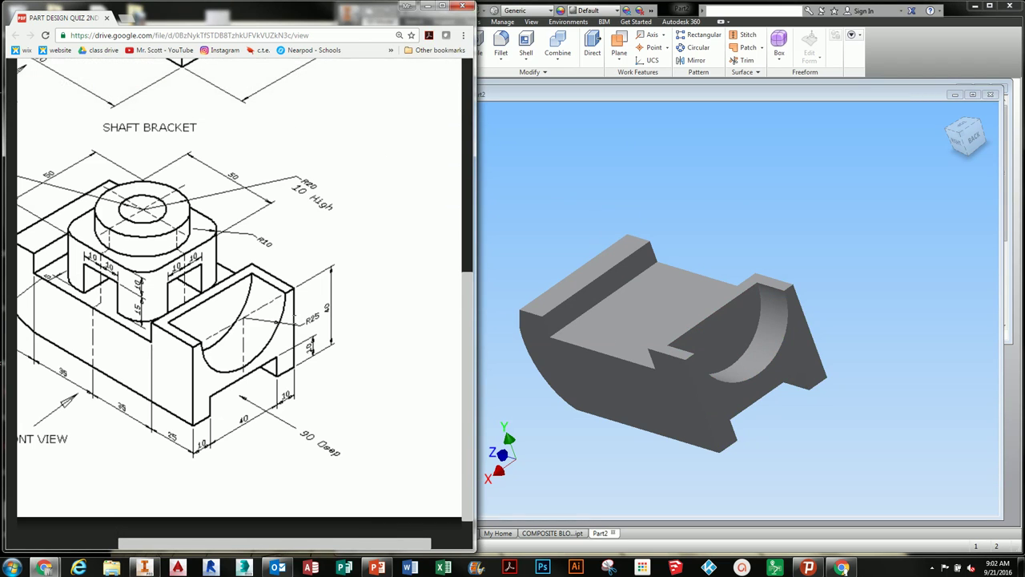
pyautogui.click(686, 409)
pyautogui.moveTo(686, 410)
pyautogui.keyDown('shift'); pyautogui.mouseDown(button='middle')
pyautogui.moveTo(732, 414)
pyautogui.moveTo(732, 425)
pyautogui.moveTo(756, 430)
pyautogui.moveTo(689, 401)
pyautogui.mouseUp(button='middle'); pyautogui.keyUp('shift')
pyautogui.doubleClick(378, 242)
pyautogui.click(559, 141)
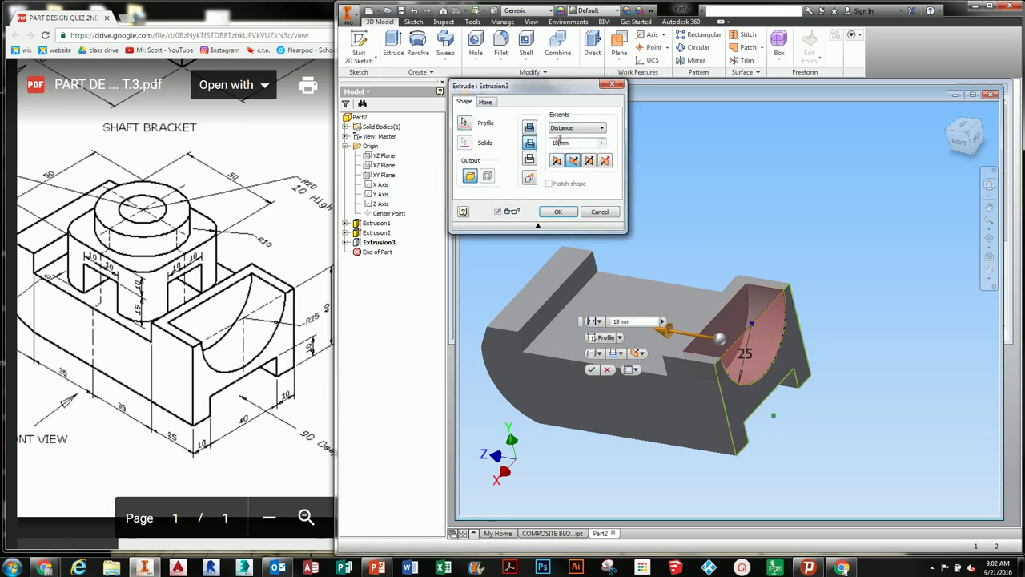
pyautogui.click(558, 213)
pyautogui.keyDown('shift'); pyautogui.moveTo(713, 309); pyautogui.dragTo(671, 324, button='middle'); pyautogui.keyUp('shift')
# Start a new sketch on the flat face between the two raised ends and project the face's edges into it.
pyautogui.click(215, 283)
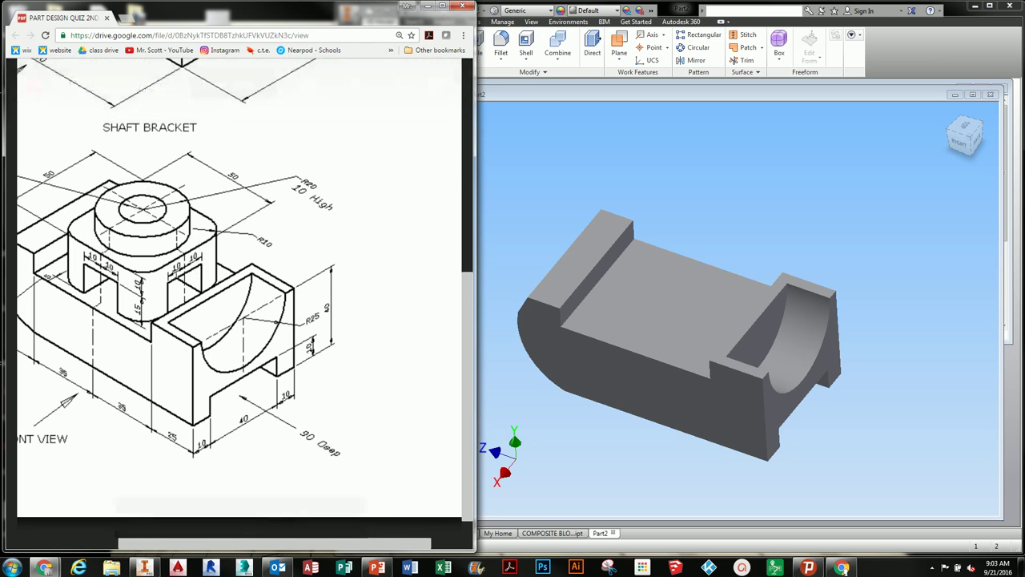
pyautogui.moveTo(283, 278)
pyautogui.mouseDown(button='middle')
pyautogui.moveTo(302, 278)
pyautogui.moveTo(290, 277)
pyautogui.mouseUp(button='middle')
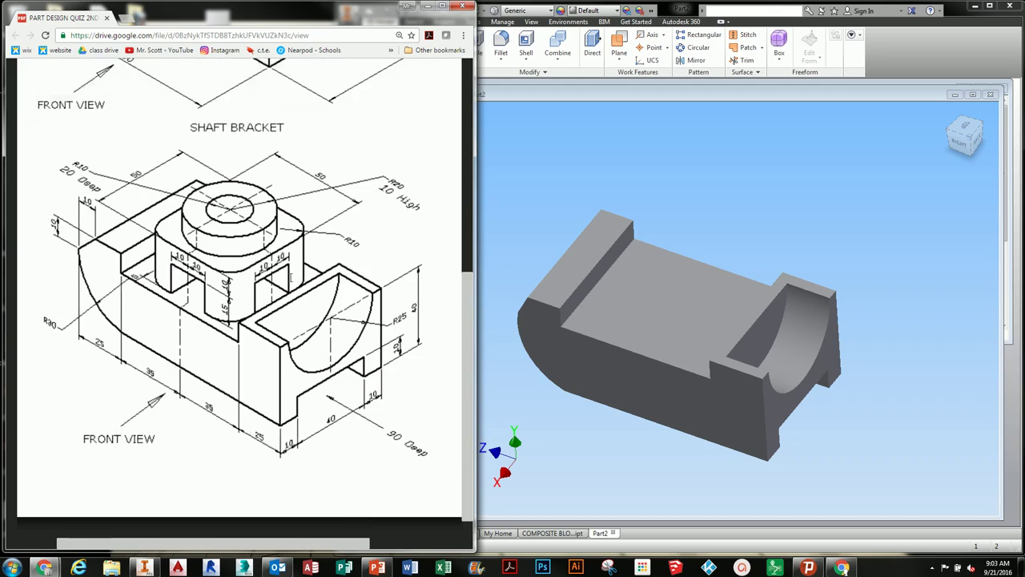
pyautogui.click(660, 323)
pyautogui.click(711, 314)
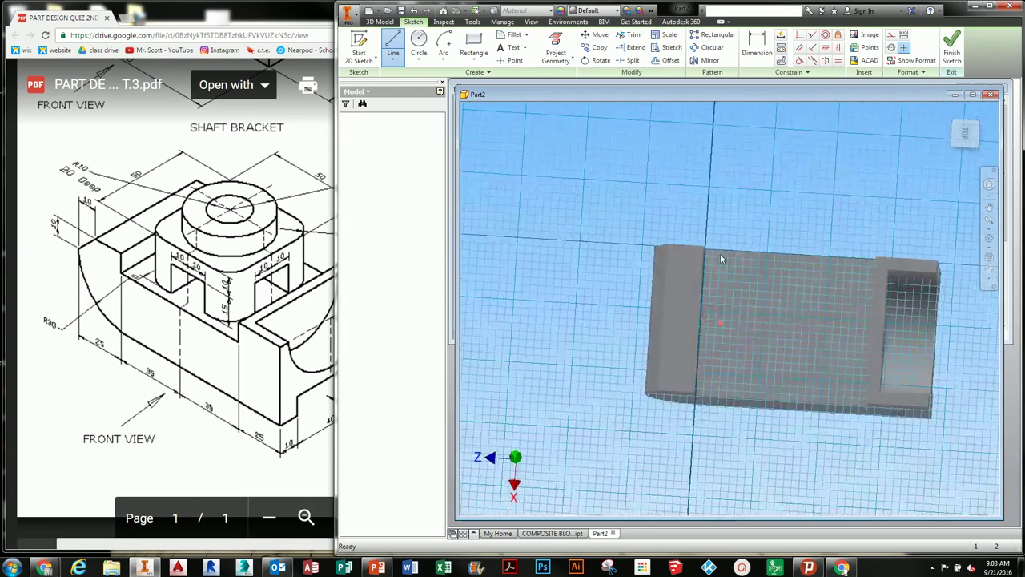
pyautogui.press('p')
pyautogui.moveTo(823, 343); pyautogui.dragTo(719, 361, button='middle')
pyautogui.scroll(3, 762, 335)
pyautogui.click(695, 169)
pyautogui.press('Escape')
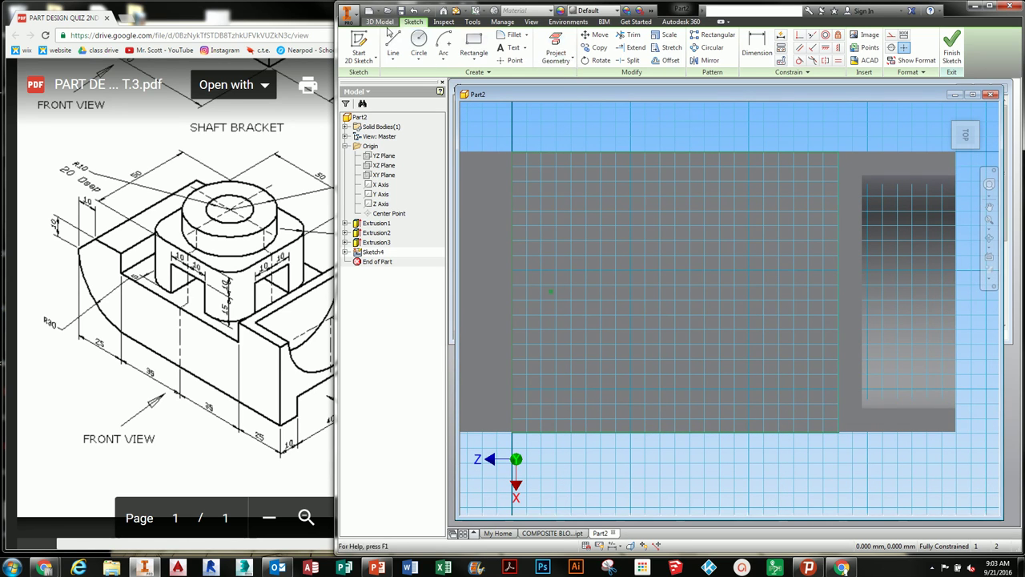
# Draw a vertical and a horizontal line through the midpoints of the projected face edges and convert both to centerlines.
pyautogui.click(393, 42)
pyautogui.click(675, 150)
pyautogui.click(675, 489)
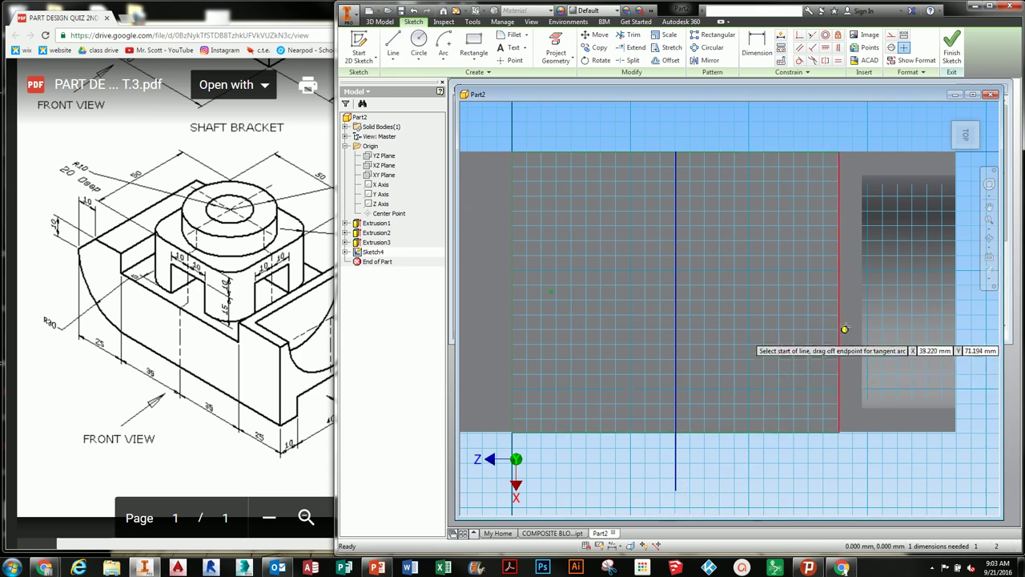
pyautogui.click(839, 290)
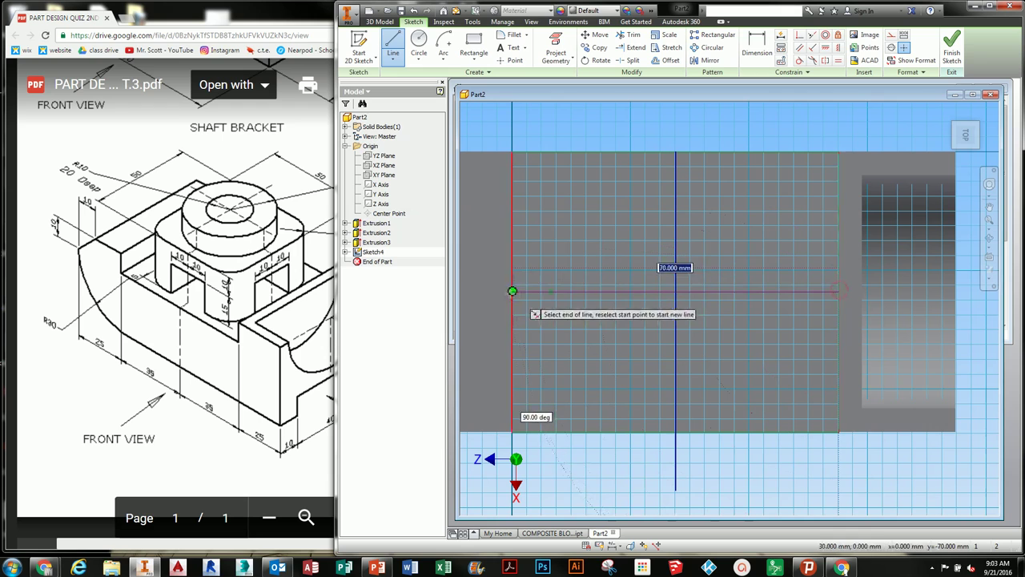
pyautogui.click(513, 291)
pyautogui.press('Escape')
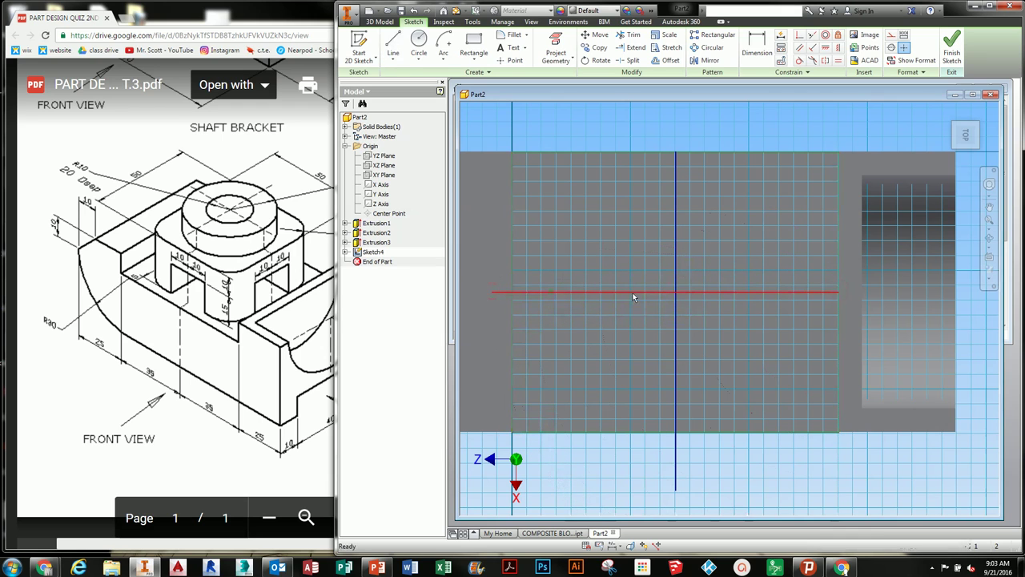
pyautogui.click(633, 297)
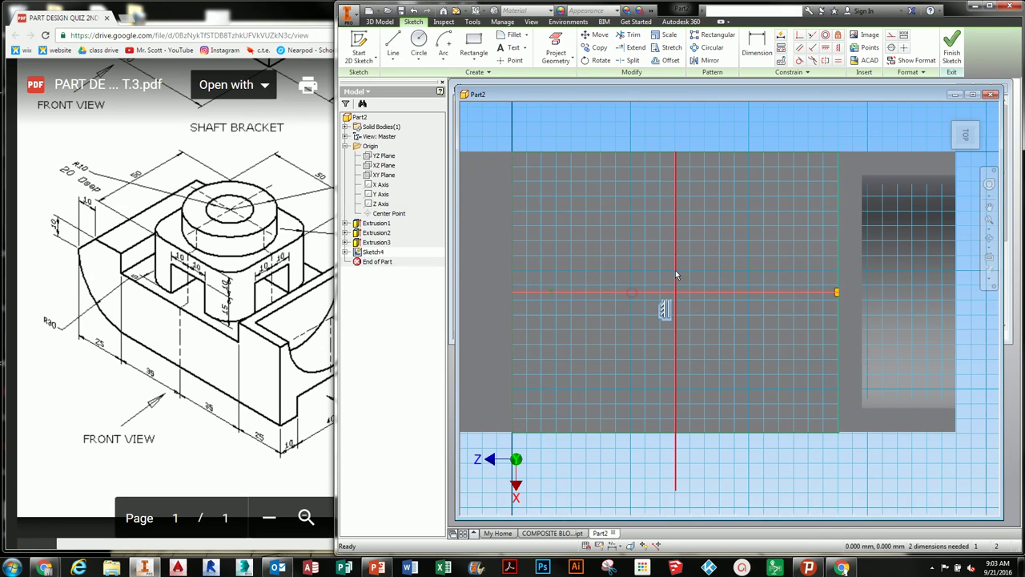
pyautogui.click(891, 48)
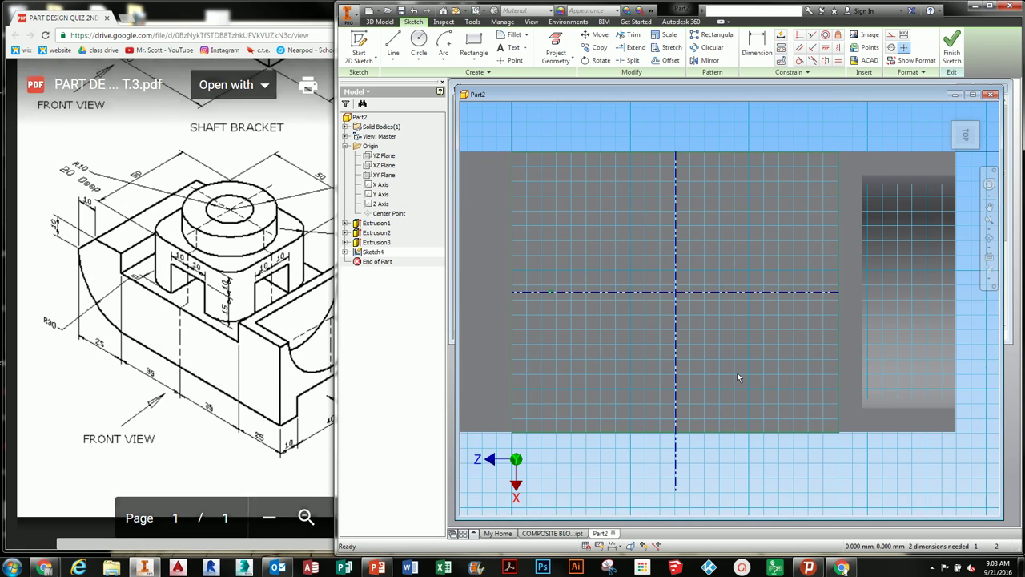
# Sketch a two-point rectangle about 29 mm wide around the crossing centerlines and consult the drawing for the block's dimensions.
pyautogui.click(474, 42)
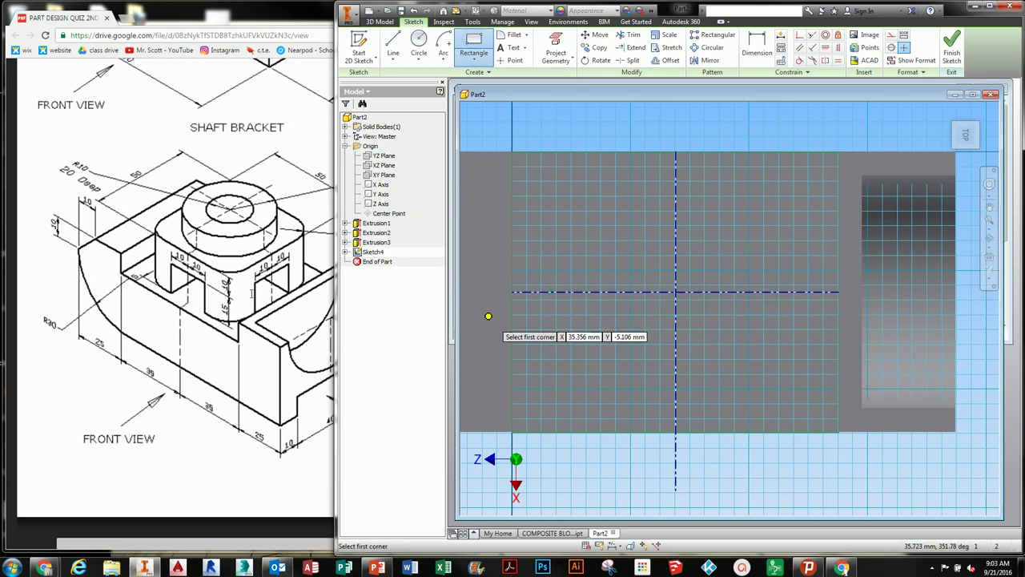
pyautogui.click(604, 226)
pyautogui.click(741, 368)
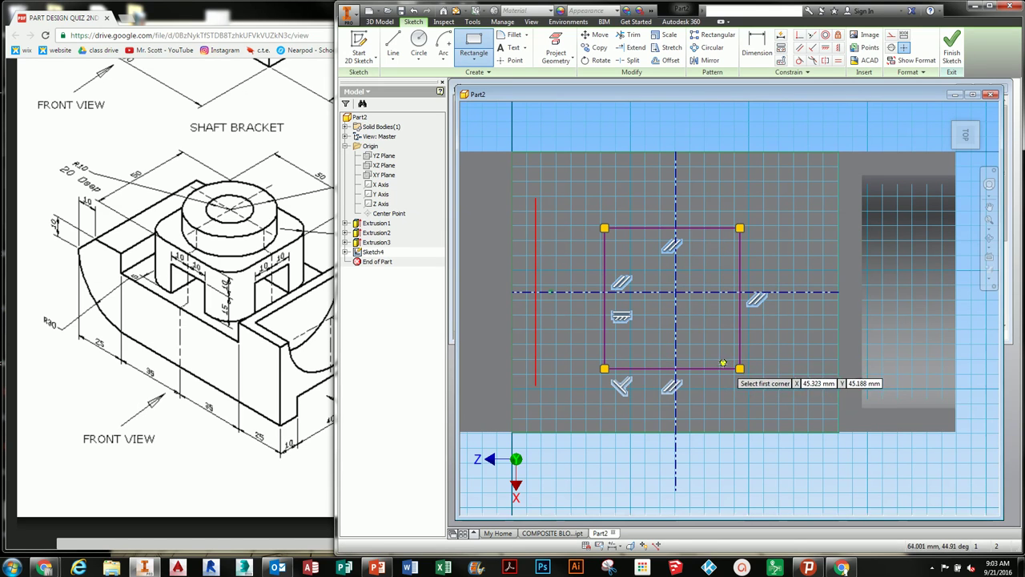
pyautogui.click(301, 325)
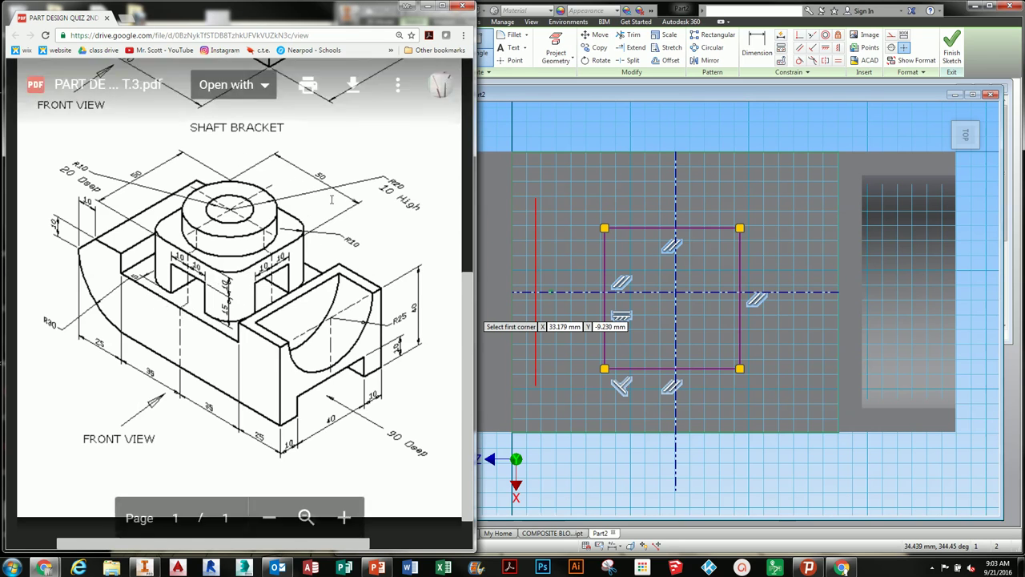
pyautogui.click(699, 187)
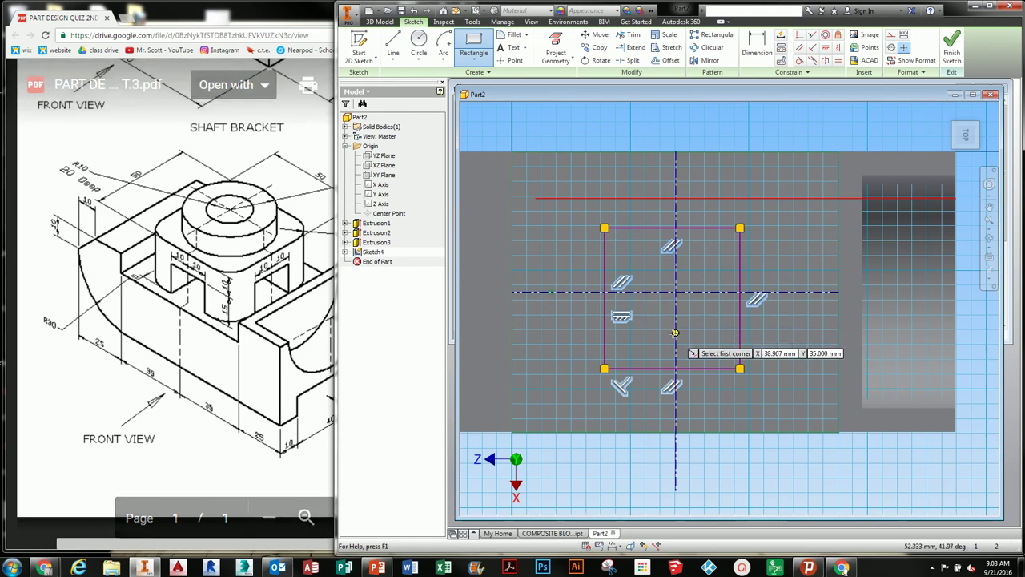
# Dimension the rectangle's upper and lower sides 5 mm from the adjacent edges of the face.
pyautogui.press('d')
pyautogui.click(688, 432)
pyautogui.click(700, 369)
pyautogui.click(693, 419)
pyautogui.write('5')
pyautogui.press('Return')
pyautogui.click(694, 270)
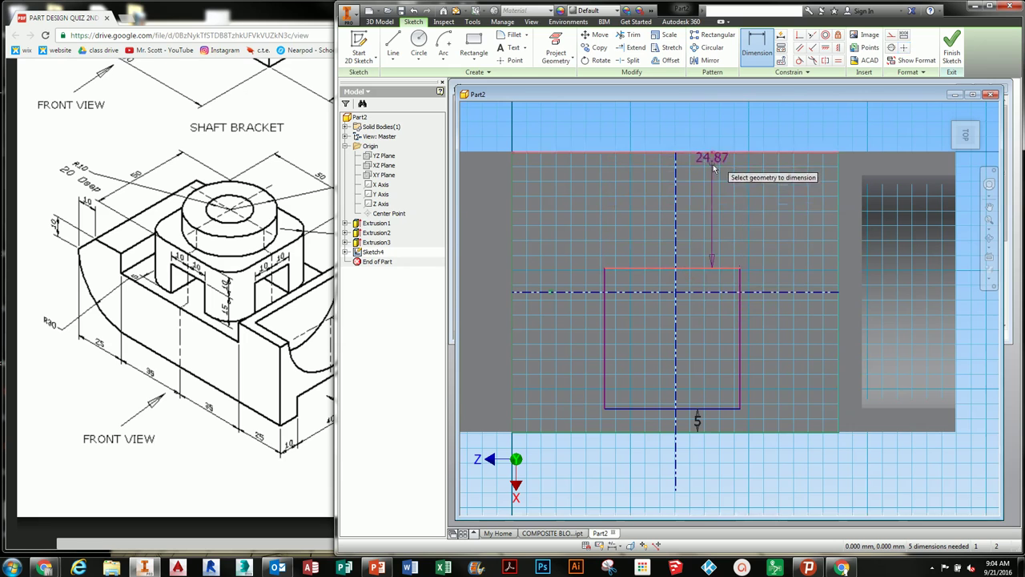
pyautogui.click(713, 194)
pyautogui.write('5')
pyautogui.press('Return')
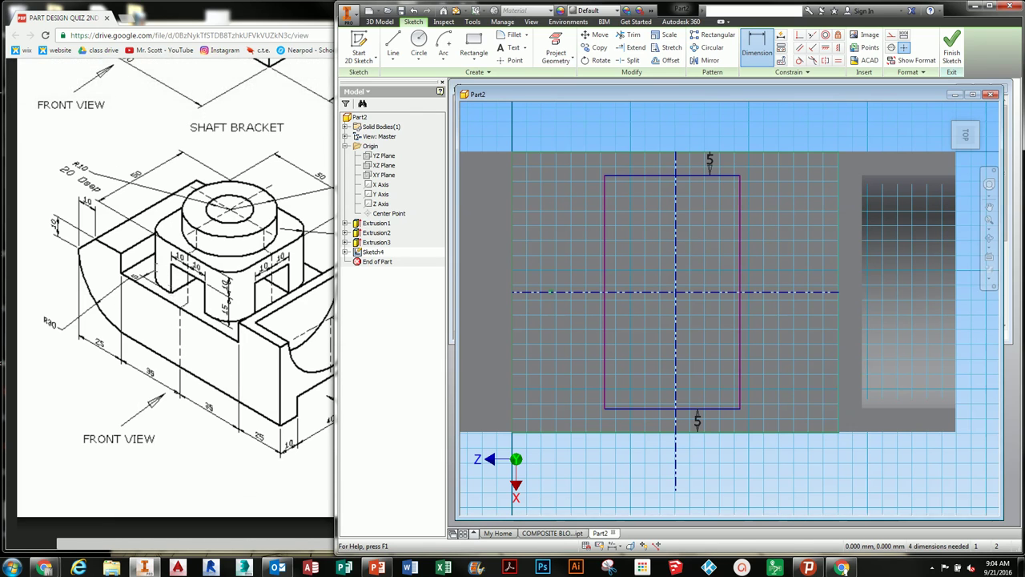
# Dimension the distance between the rectangle's vertical sides as 50 mm.
pyautogui.click(742, 311)
pyautogui.click(606, 302)
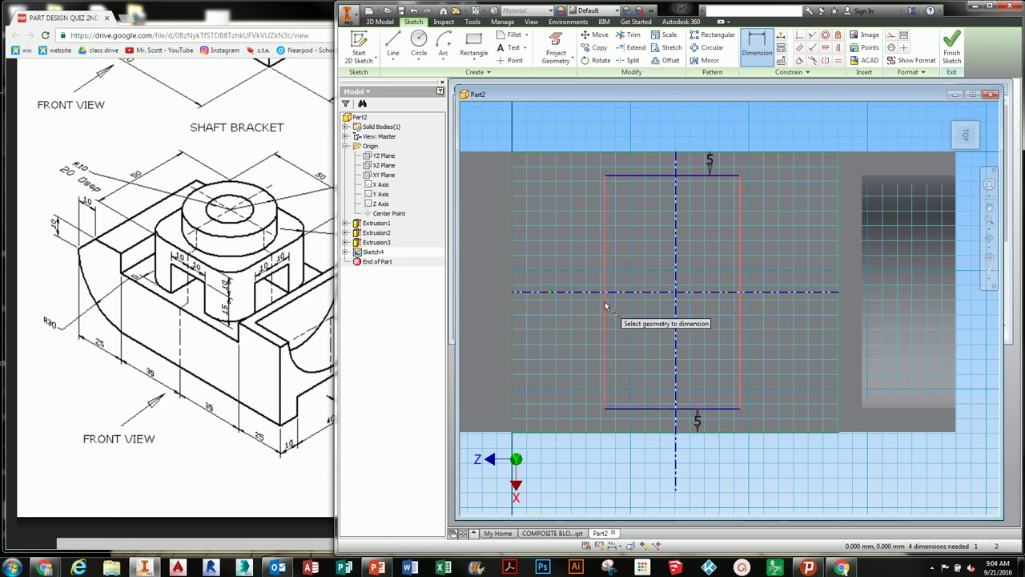
pyautogui.click(676, 120)
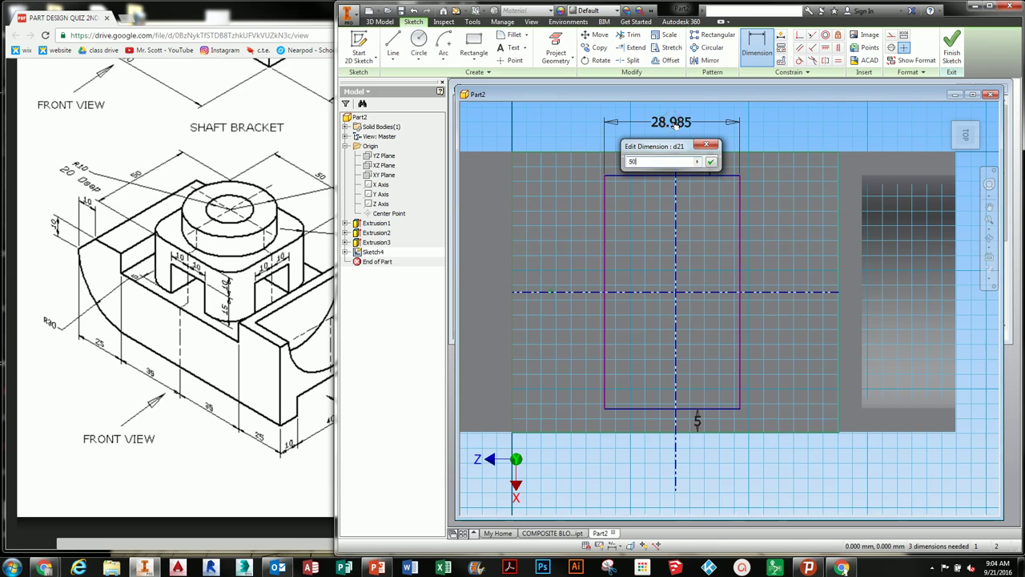
pyautogui.press('Return')
pyautogui.moveTo(784, 248); pyautogui.dragTo(763, 261, button='middle')
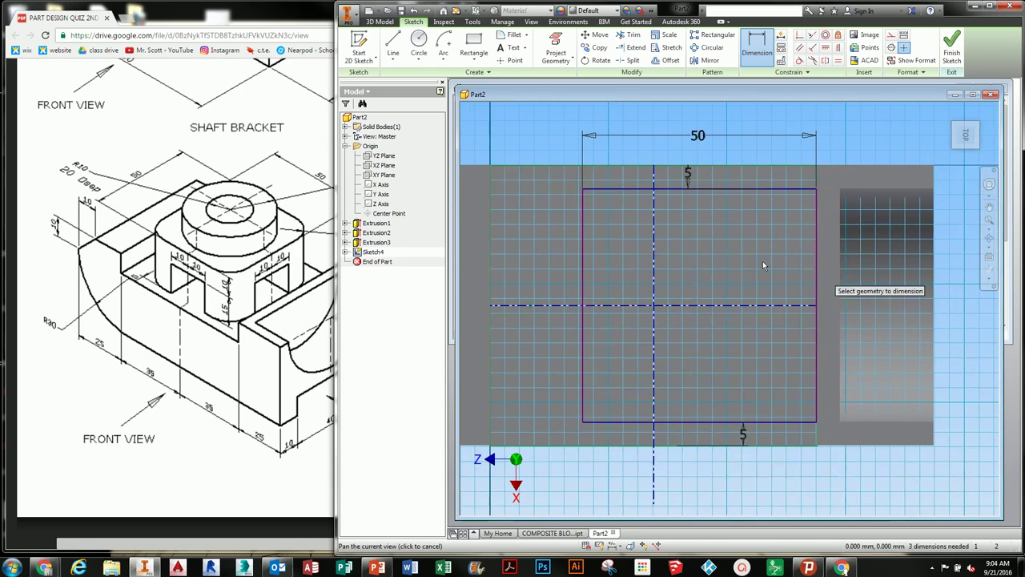
# Try to make the rectangle's vertical sides symmetric about the vertical centerline while one side overlaps the face edge.
pyautogui.click(825, 60)
pyautogui.click(816, 243)
pyautogui.click(584, 270)
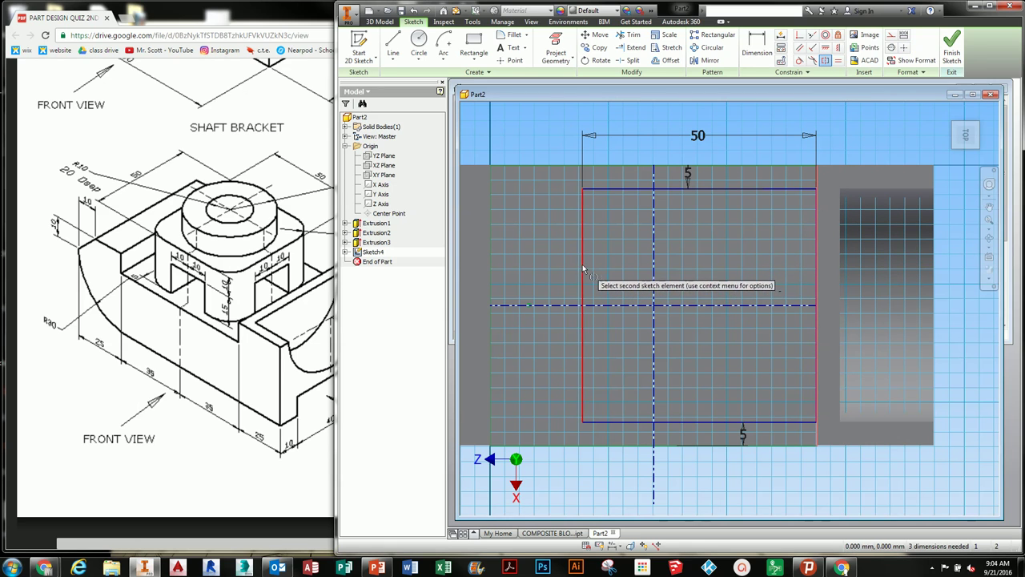
pyautogui.click(655, 277)
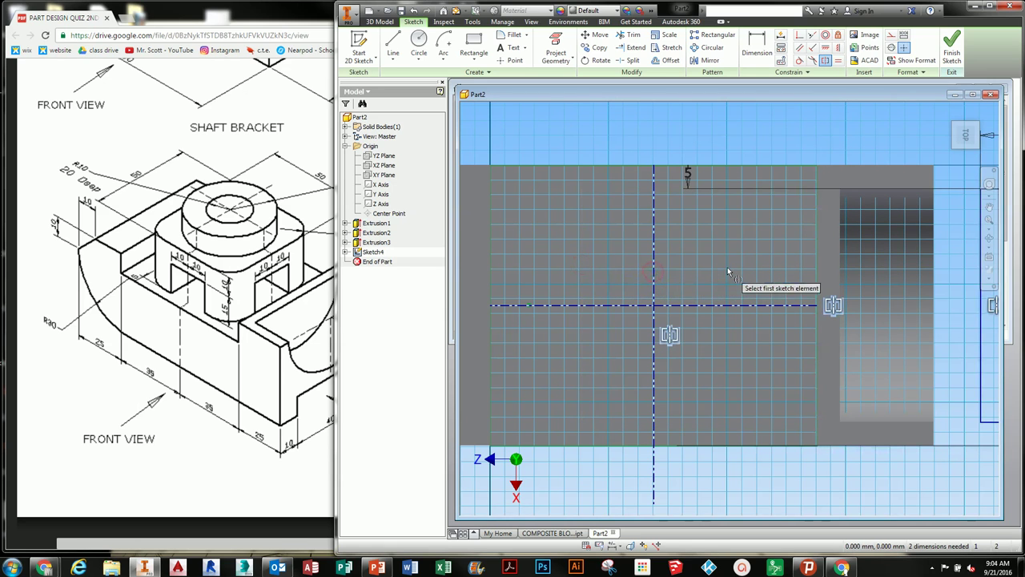
pyautogui.moveTo(734, 269); pyautogui.dragTo(743, 269, button='middle')
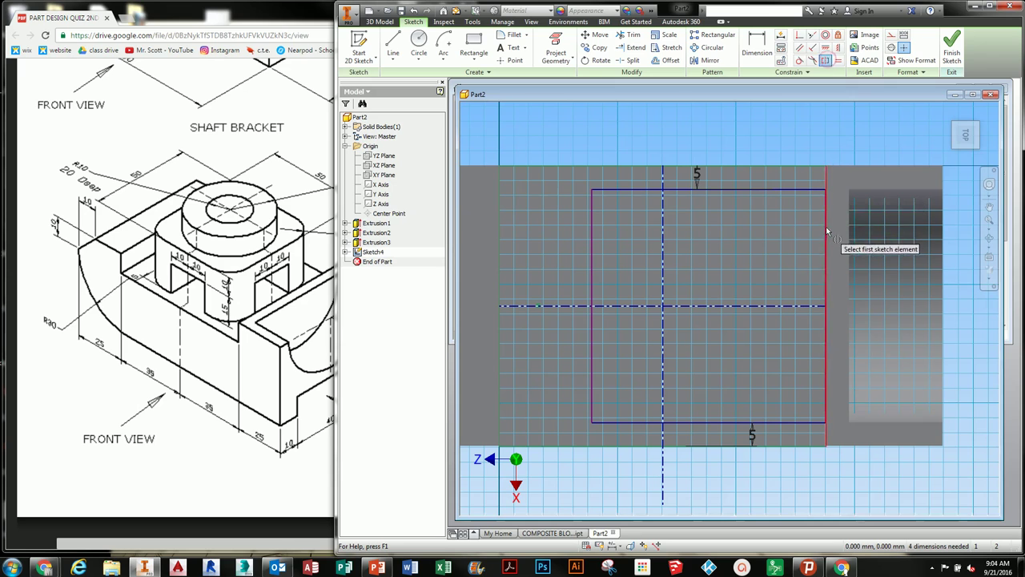
pyautogui.press('Escape')
# Move the rectangle's side off the overlapping face edge and make both vertical sides symmetric about the vertical centerline.
pyautogui.moveTo(823, 231); pyautogui.dragTo(803, 230)
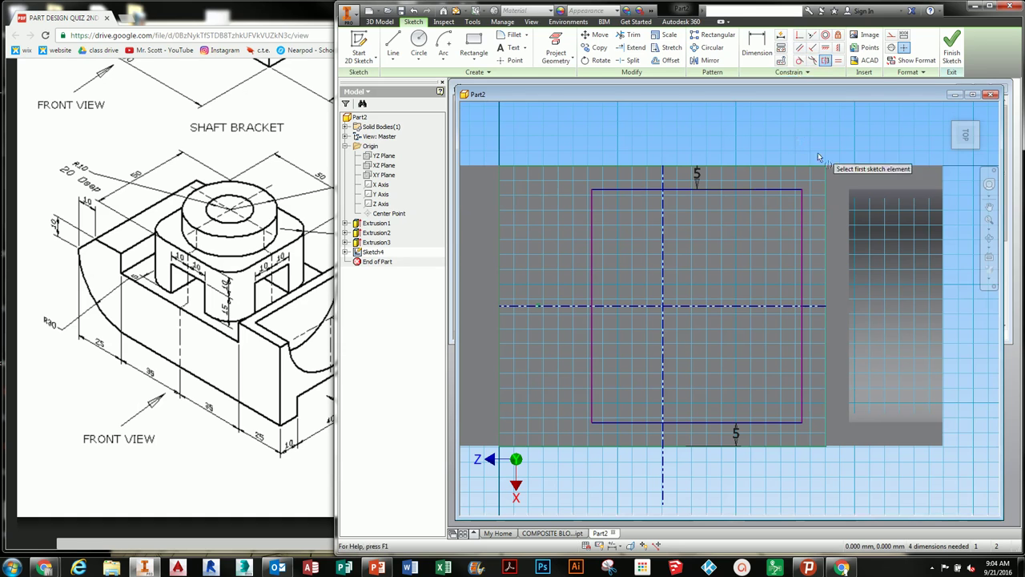
pyautogui.click(801, 241)
pyautogui.click(593, 276)
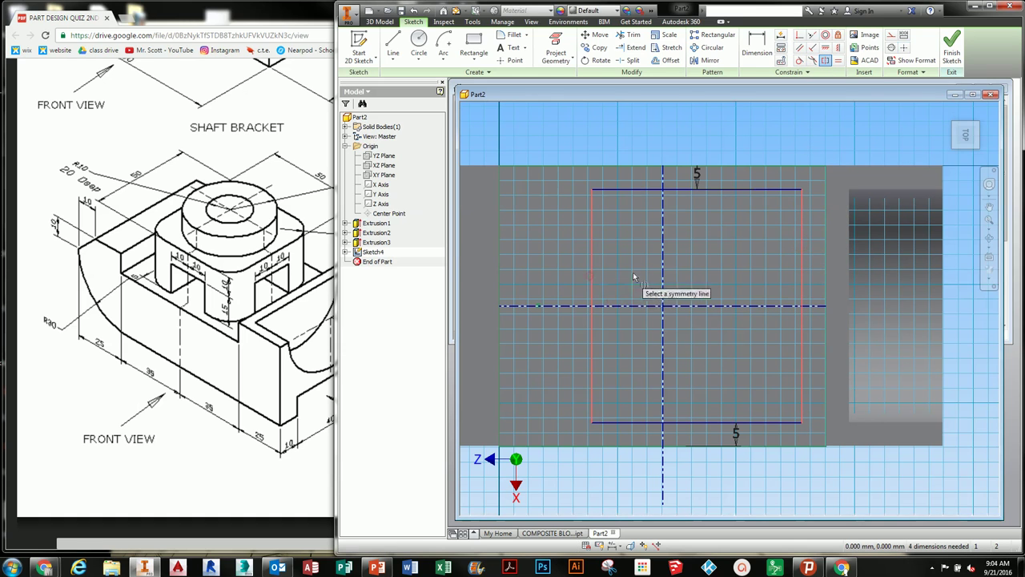
pyautogui.click(663, 281)
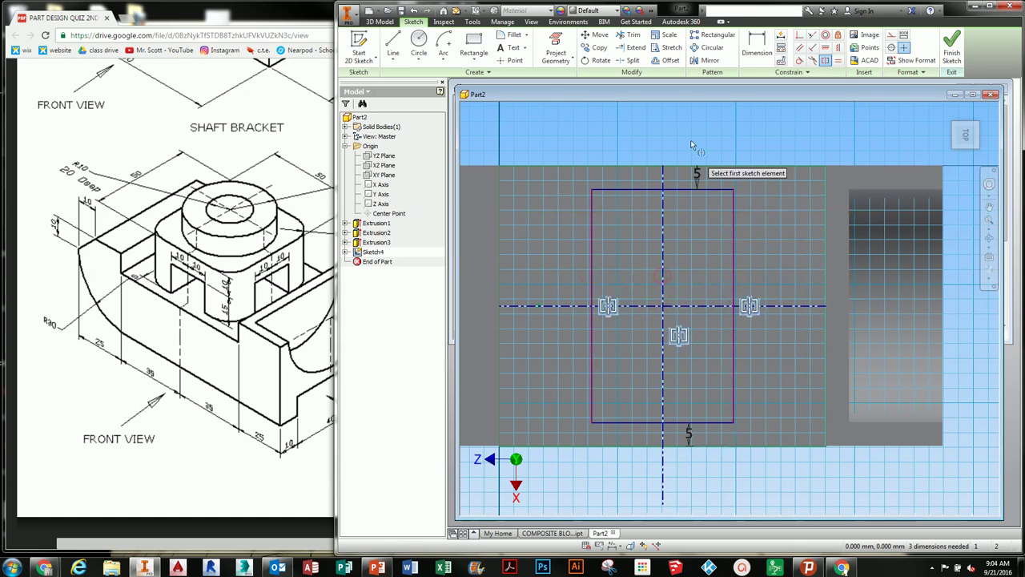
# Set the centered rectangle's width to 50 mm.
pyautogui.click(756, 44)
pyautogui.click(734, 227)
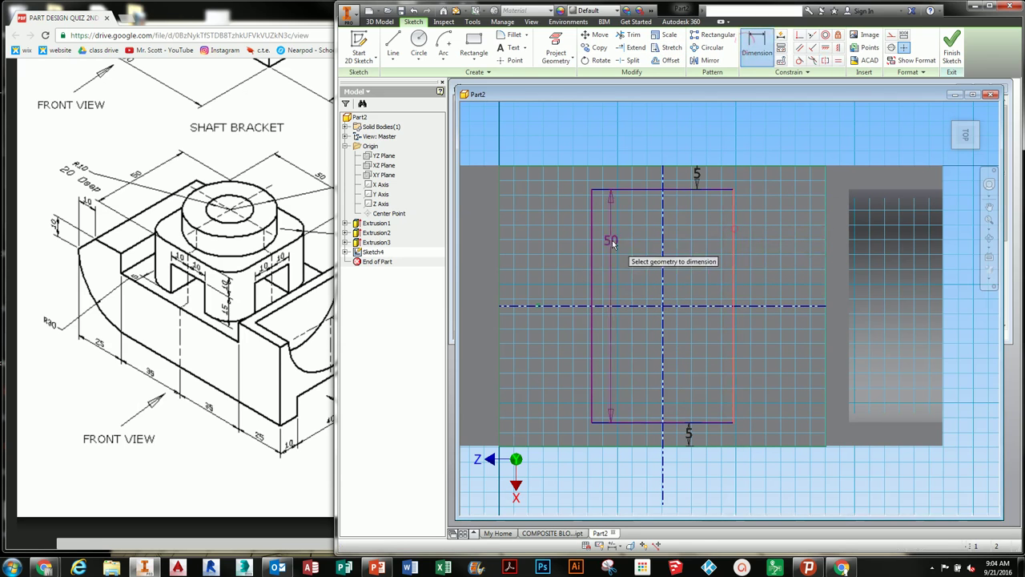
pyautogui.click(595, 240)
pyautogui.click(651, 143)
pyautogui.write('50')
pyautogui.press('Return')
pyautogui.moveTo(770, 312); pyautogui.dragTo(797, 310, button='middle')
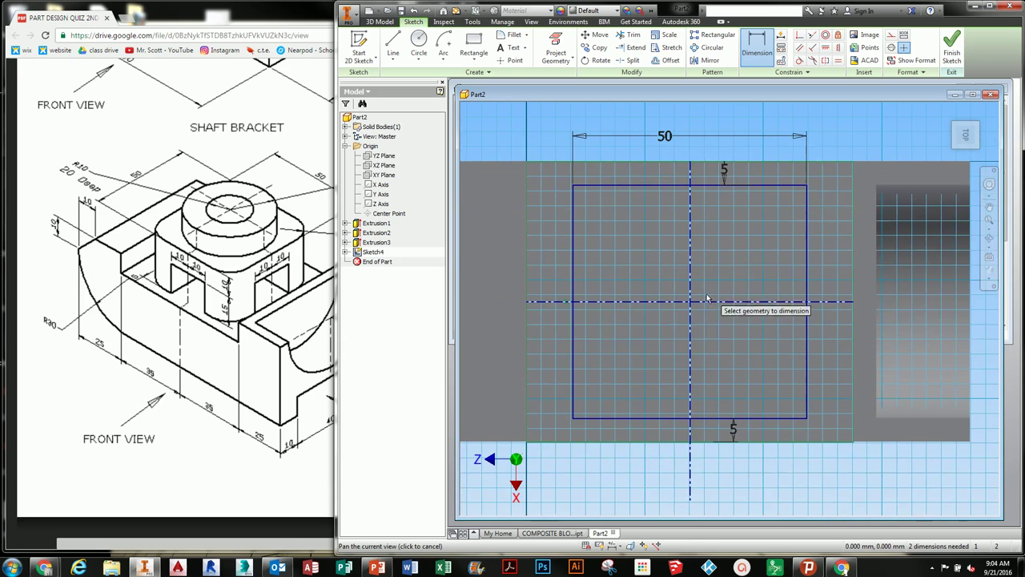
# Extrude the 50 mm square sketch 25 mm upward from the recess floor to form the central block.
pyautogui.click(952, 55)
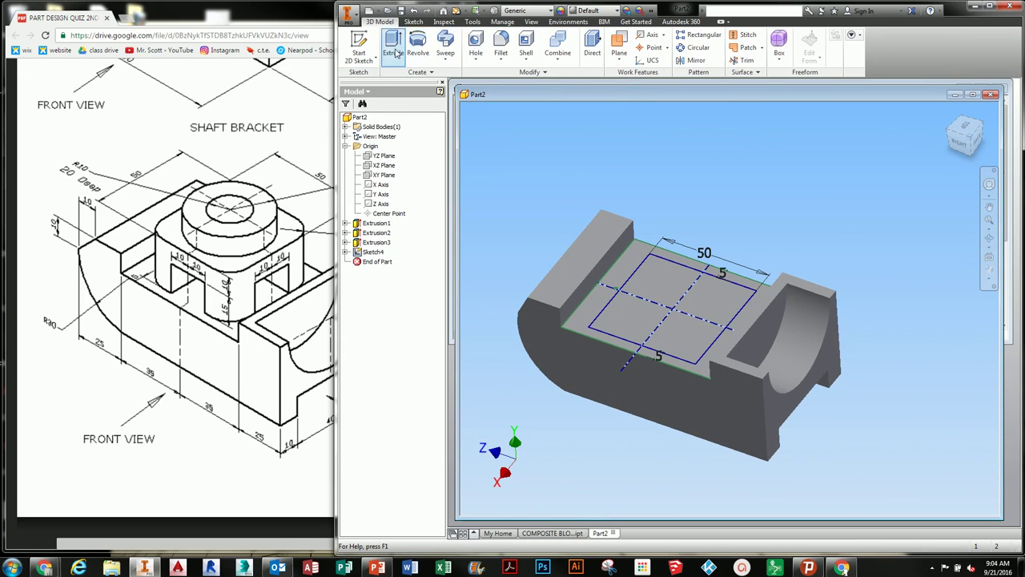
pyautogui.click(395, 49)
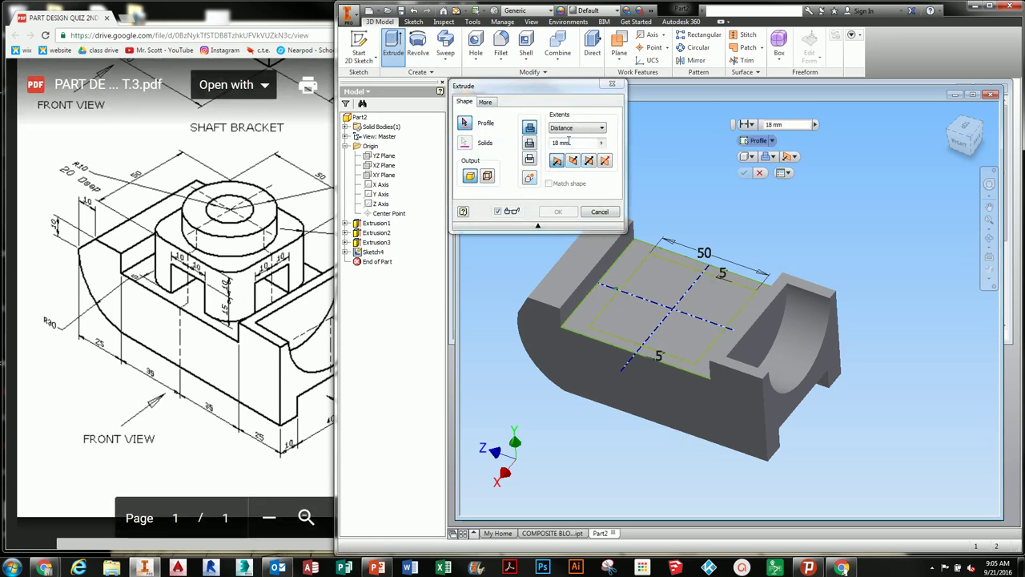
pyautogui.click(652, 295)
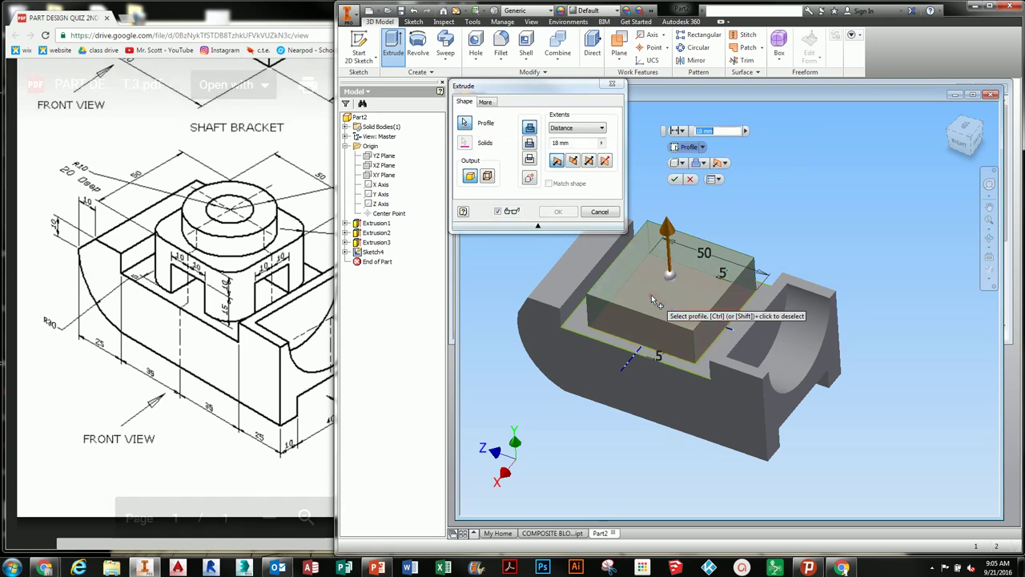
pyautogui.click(581, 142)
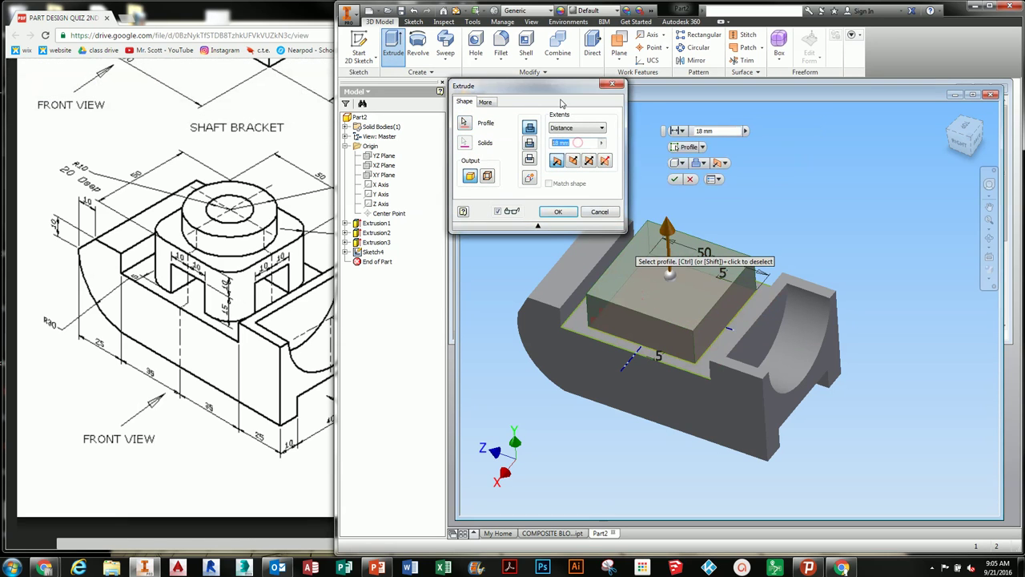
pyautogui.click(562, 214)
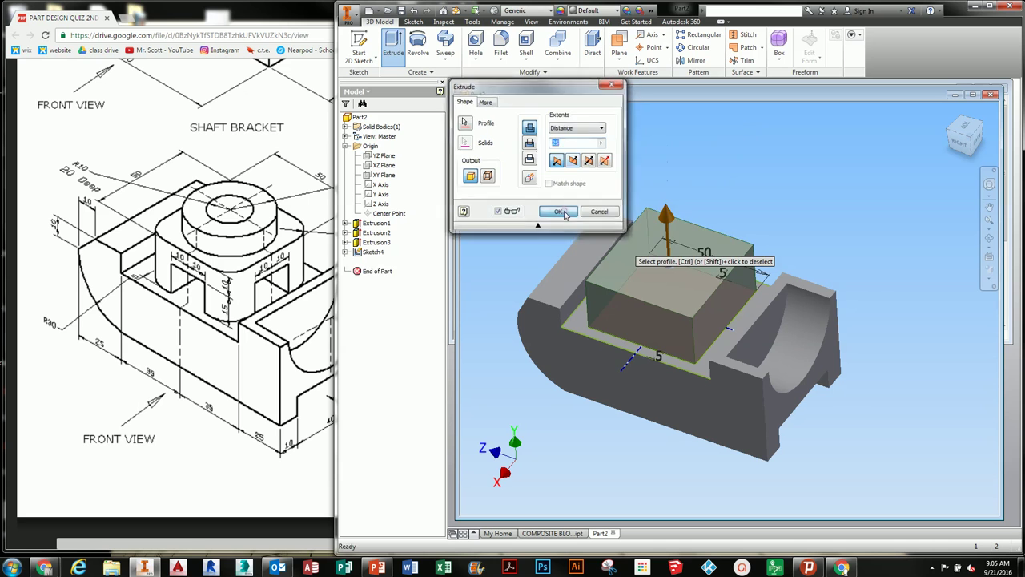
# Start a sketch on the central block's long-side face and project the face's edges into it.
pyautogui.click(650, 327)
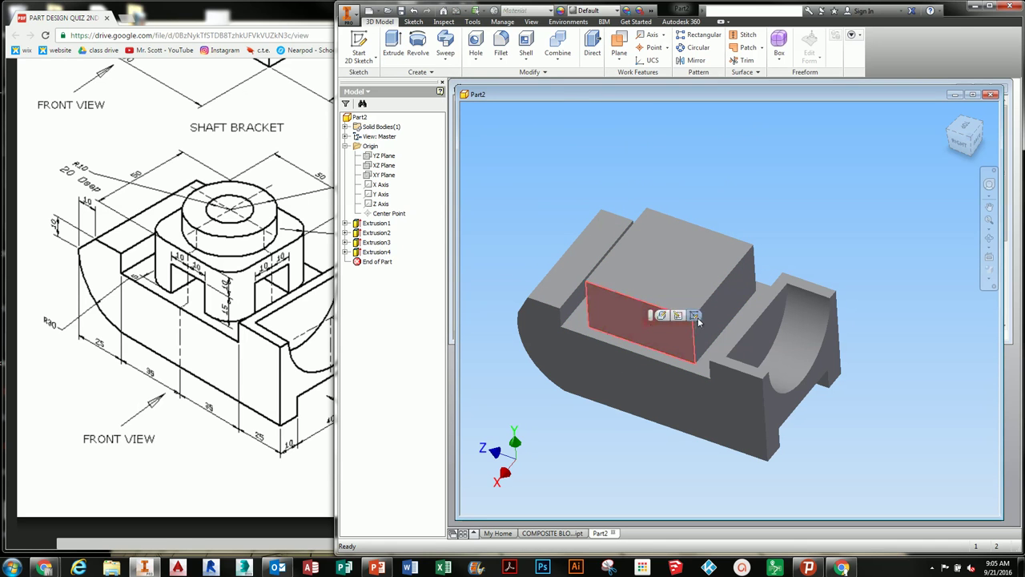
pyautogui.click(697, 317)
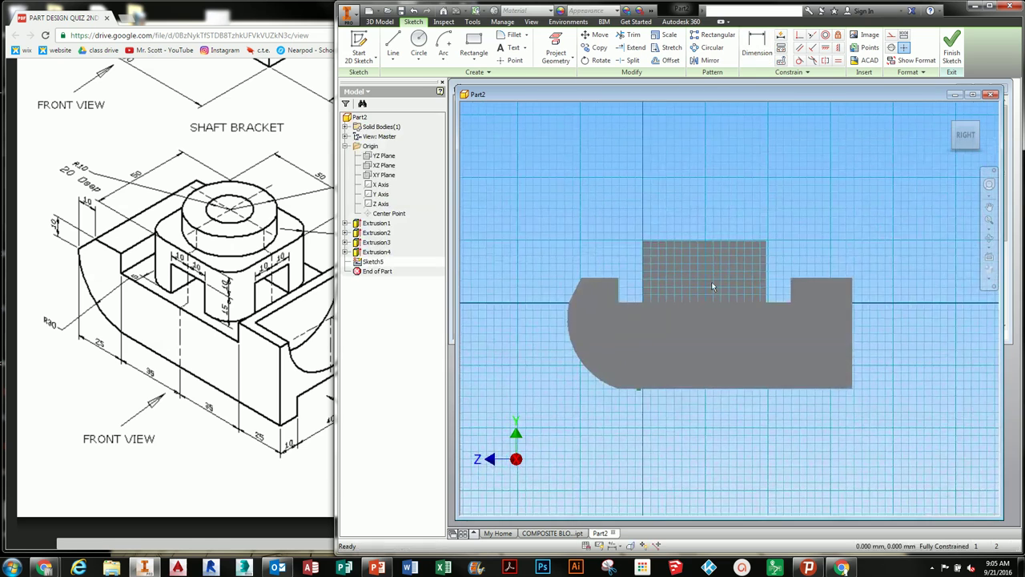
pyautogui.scroll(5, 711, 286)
pyautogui.scroll(-2, 711, 286)
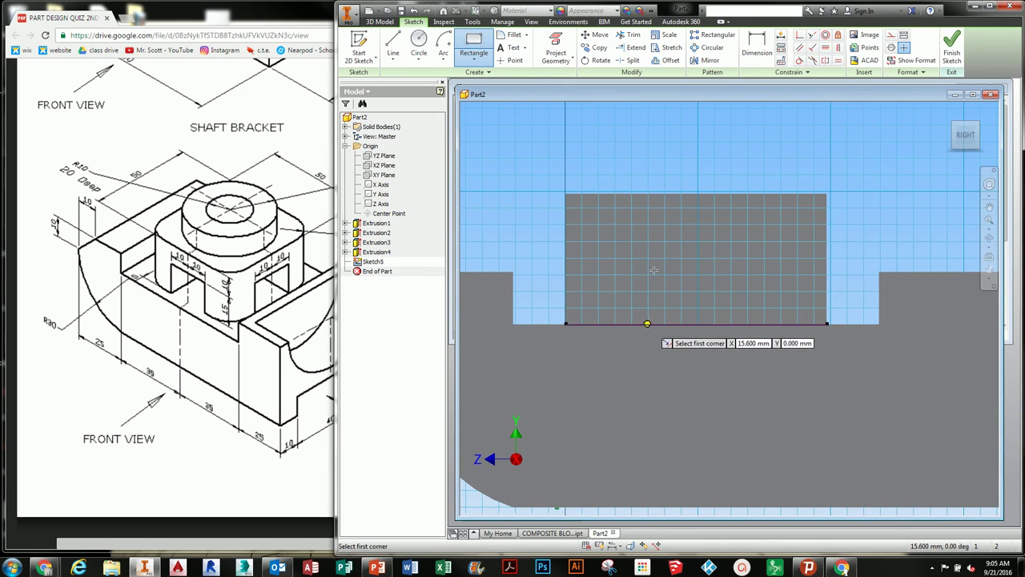
pyautogui.click(553, 44)
pyautogui.click(682, 237)
# Draw a vertical centerline down the middle of the face and a rectangle spanning it from the bottom edge.
pyautogui.click(392, 42)
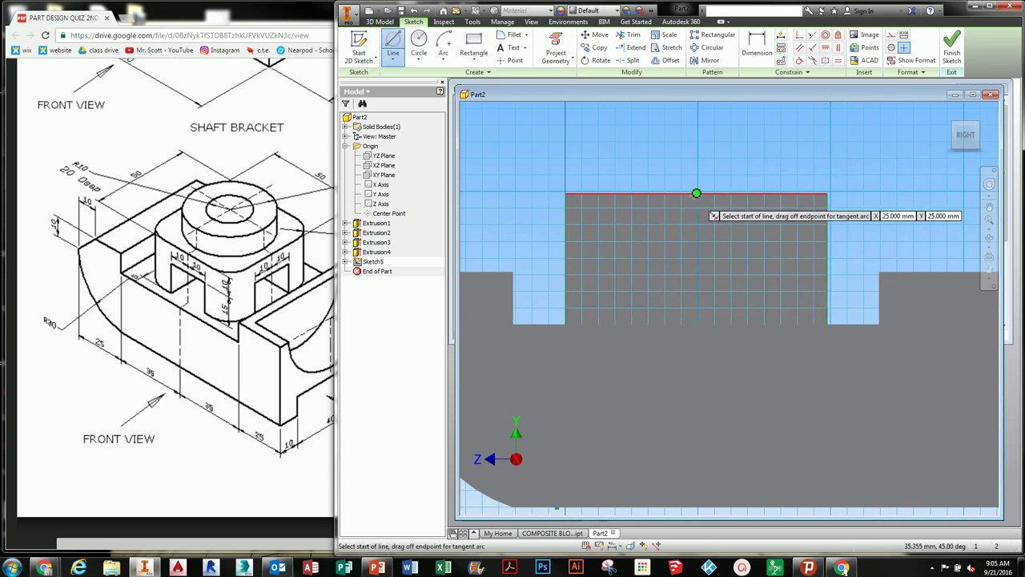
pyautogui.click(696, 194)
pyautogui.click(695, 324)
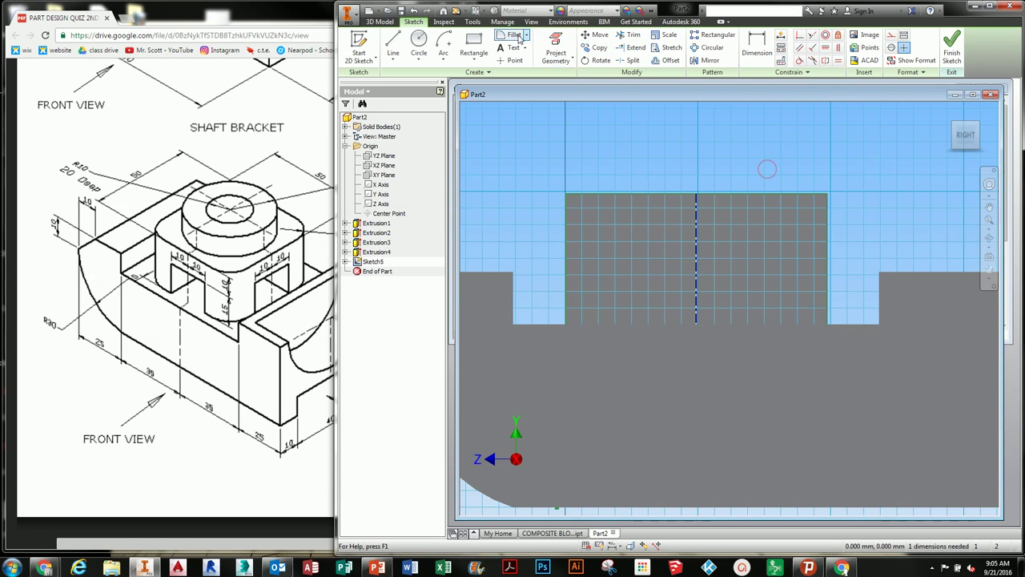
pyautogui.click(474, 44)
pyautogui.click(638, 323)
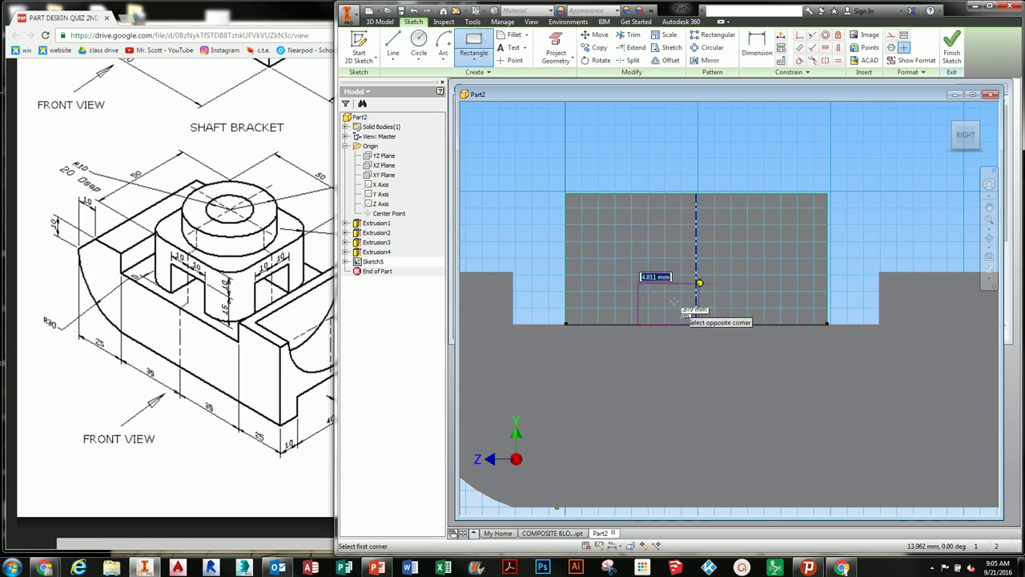
pyautogui.click(762, 230)
# Dimension each vertical side of the rectangle against the centerline with a 20 mm diameter value.
pyautogui.click(759, 50)
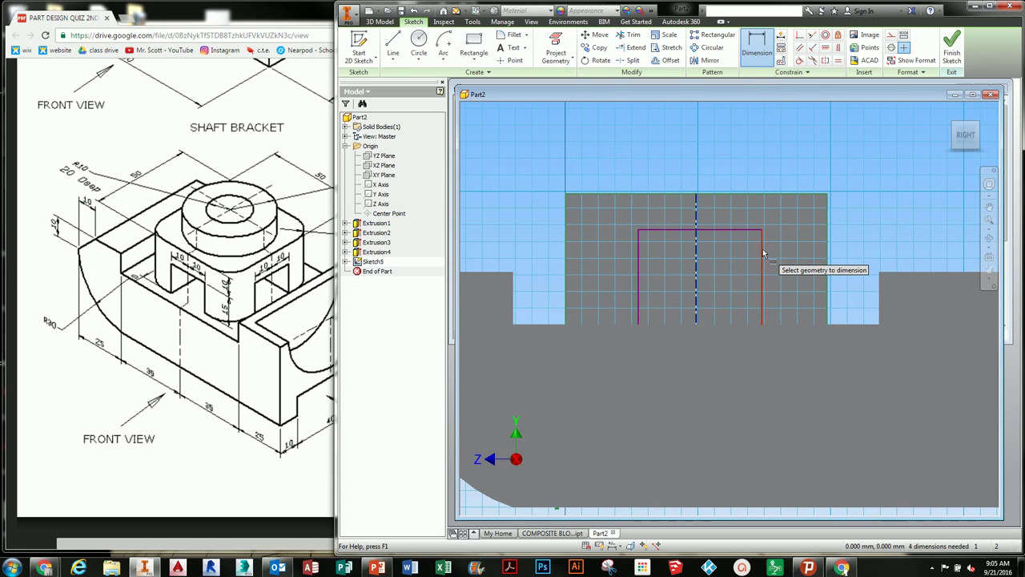
pyautogui.click(763, 253)
pyautogui.click(696, 257)
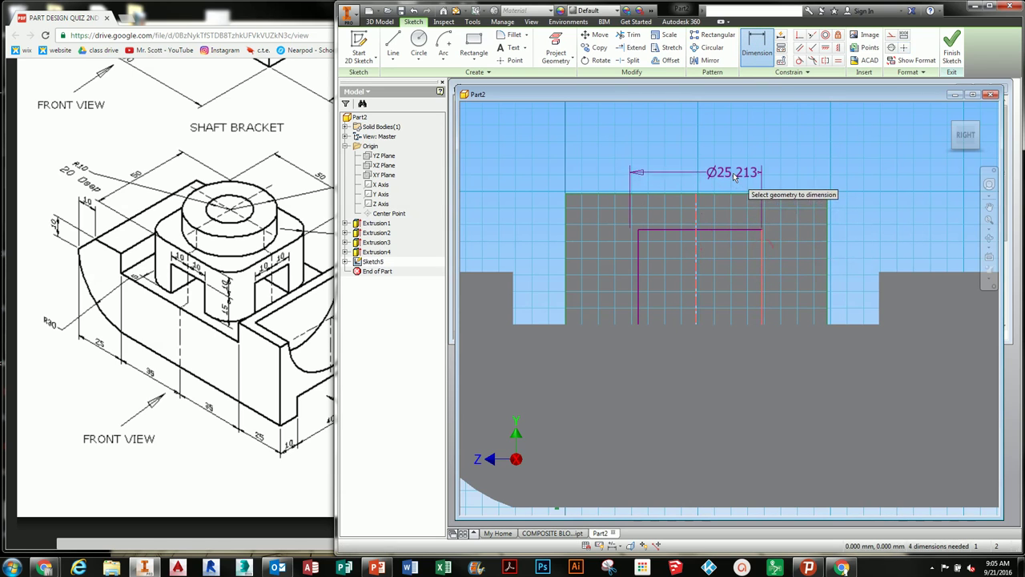
pyautogui.click(735, 166)
pyautogui.write('20')
pyautogui.press('Return')
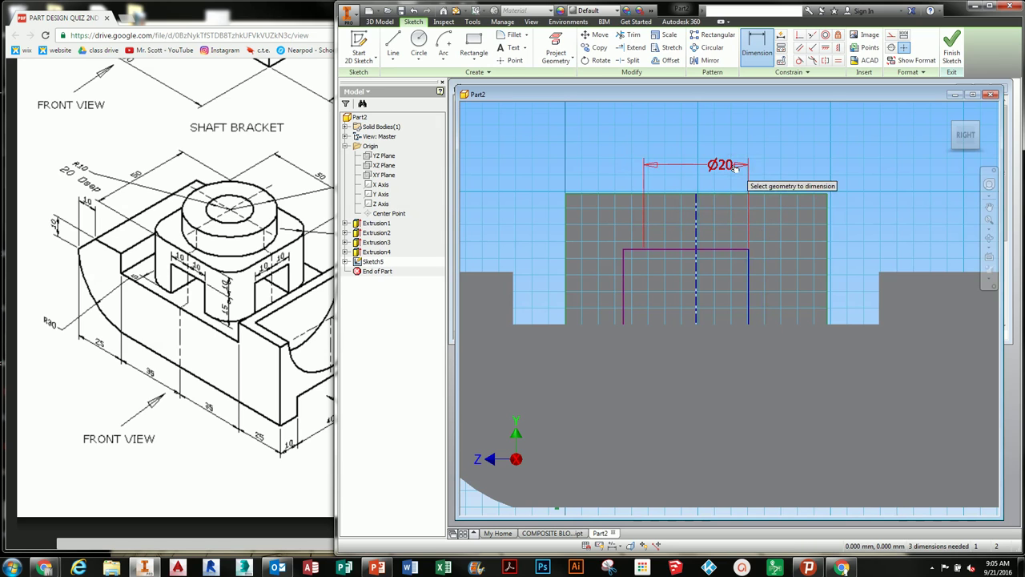
pyautogui.click(624, 271)
pyautogui.click(697, 279)
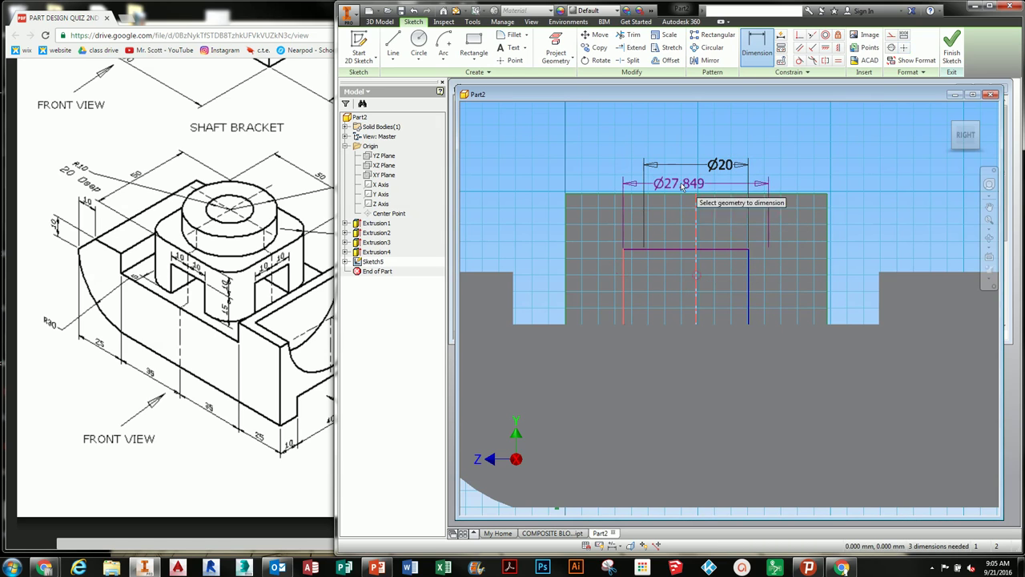
pyautogui.click(677, 185)
pyautogui.write('20')
pyautogui.press('Return')
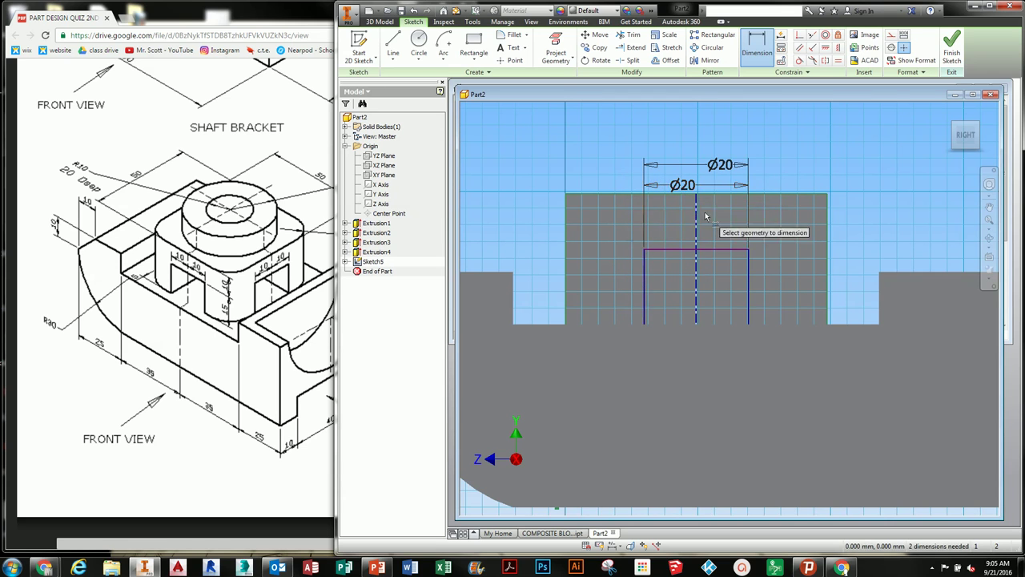
# Dimension the rectangle's height from the block's bottom edge as 15 mm.
pyautogui.moveTo(705, 212); pyautogui.dragTo(705, 227, button='middle')
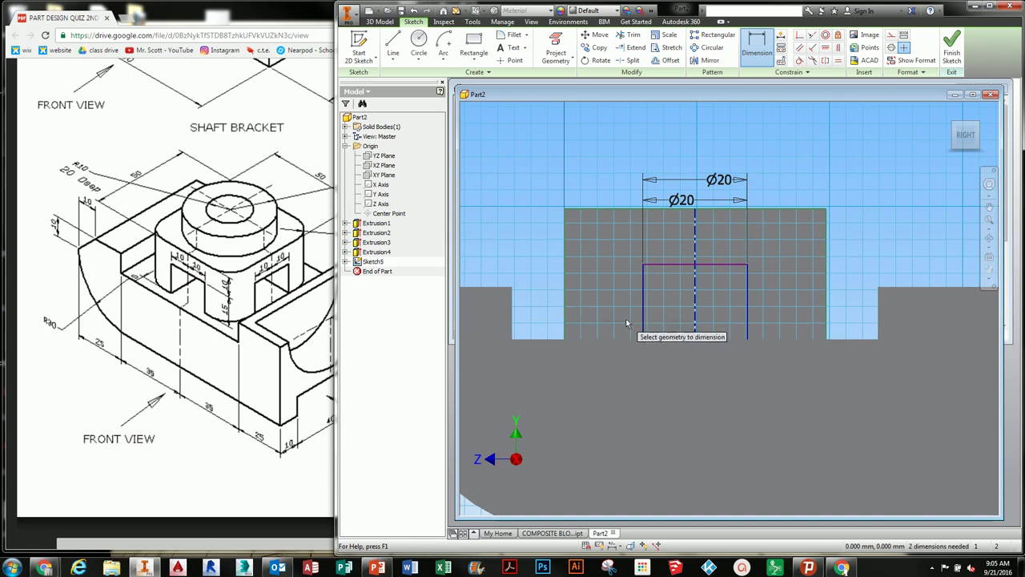
pyautogui.click(724, 266)
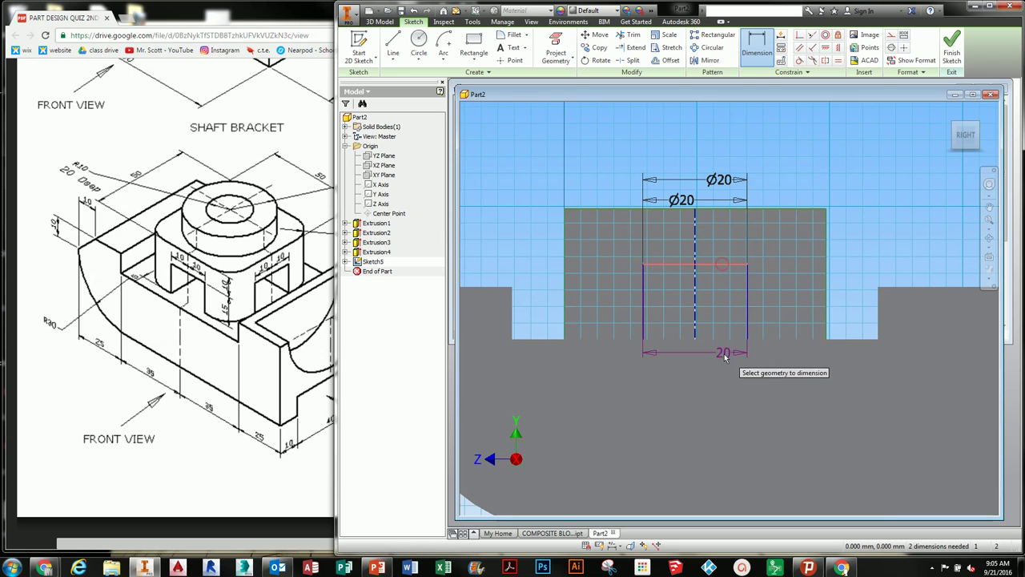
pyautogui.click(723, 338)
pyautogui.click(784, 303)
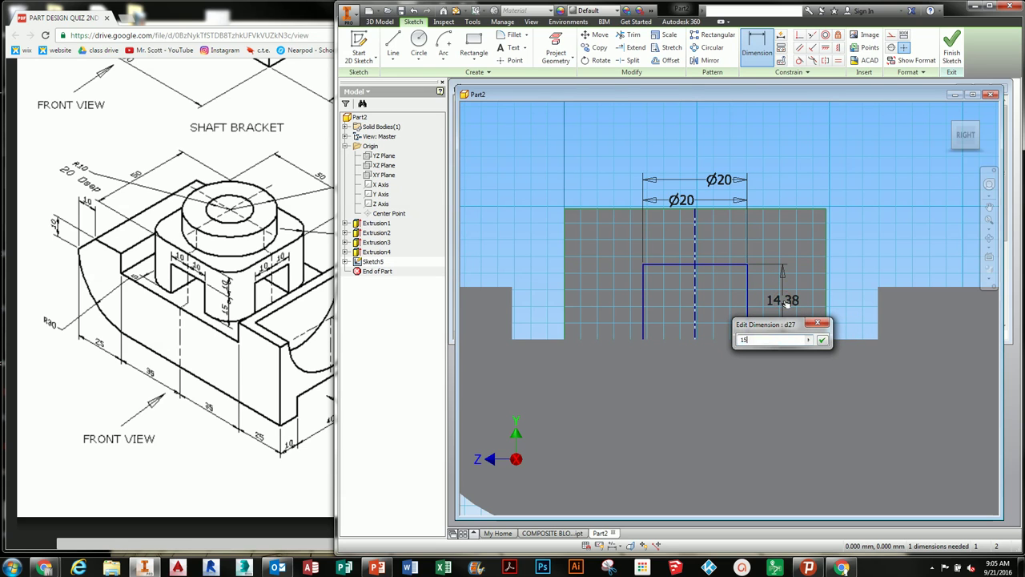
pyautogui.write('15')
pyautogui.press('Return')
# Cut the rectangle through the central block with an Extrude set to extents All.
pyautogui.click(951, 70)
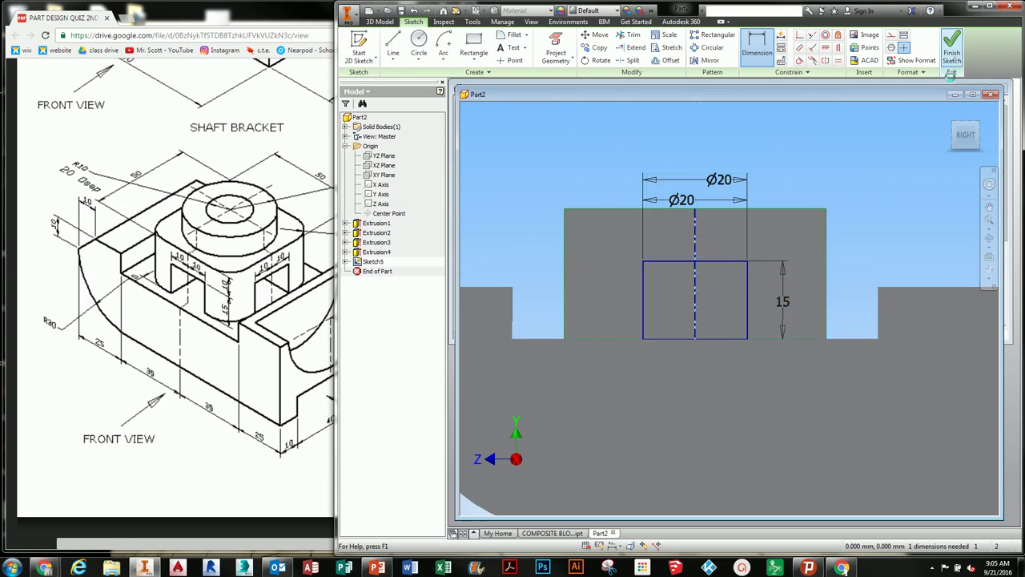
pyautogui.click(392, 44)
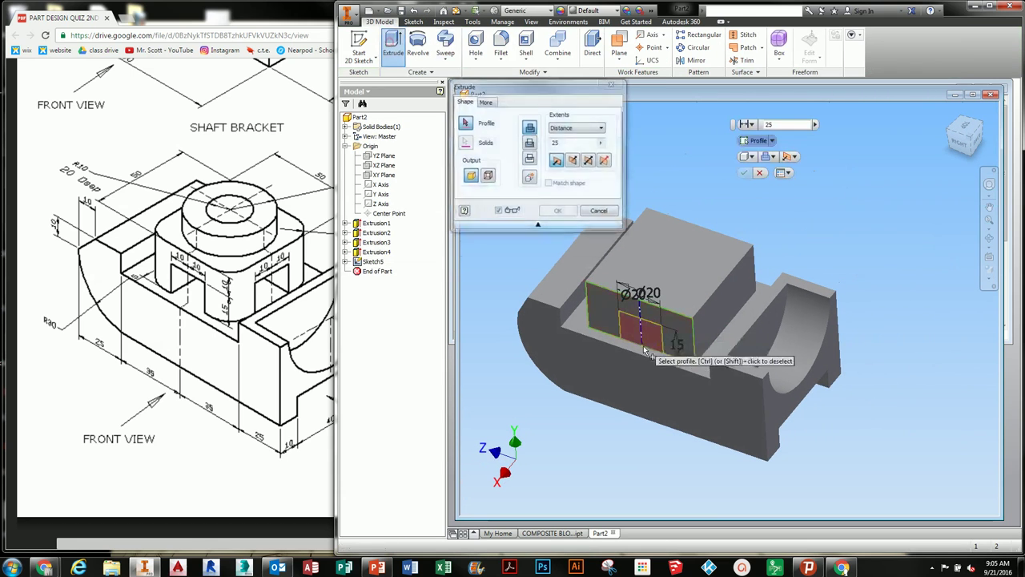
pyautogui.click(571, 130)
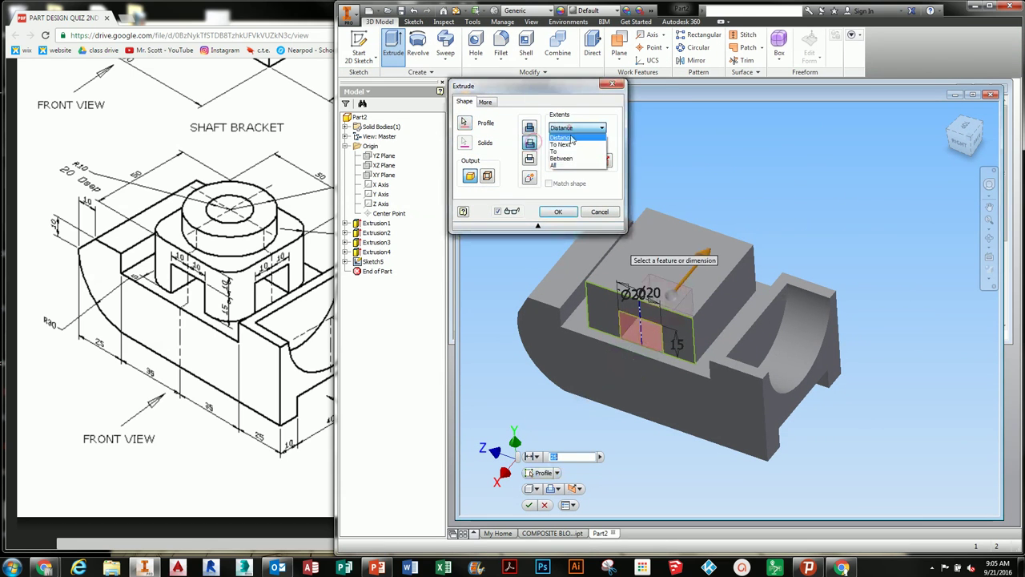
pyautogui.click(565, 166)
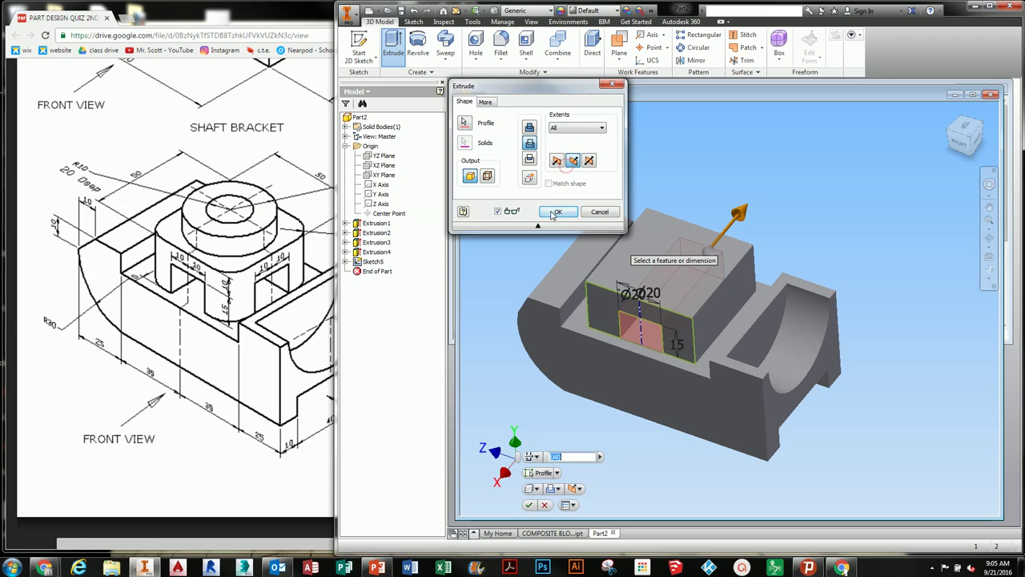
pyautogui.click(556, 211)
# Start a sketch on the central block's face that faces the semicircular cutout.
pyautogui.keyDown('shift'); pyautogui.moveTo(732, 329); pyautogui.dragTo(676, 258, button='middle'); pyautogui.keyUp('shift')
pyautogui.click(681, 263)
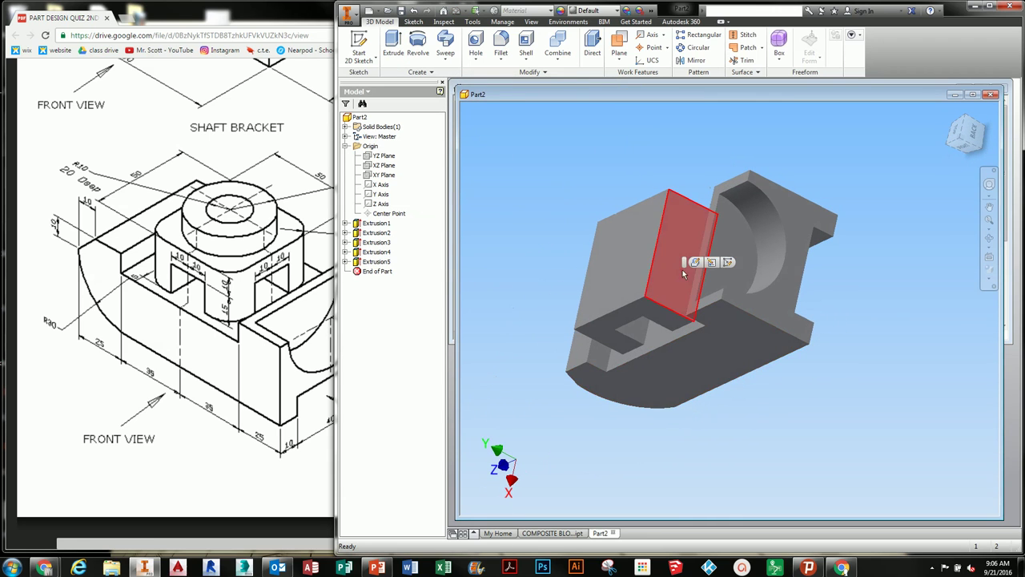
pyautogui.click(728, 264)
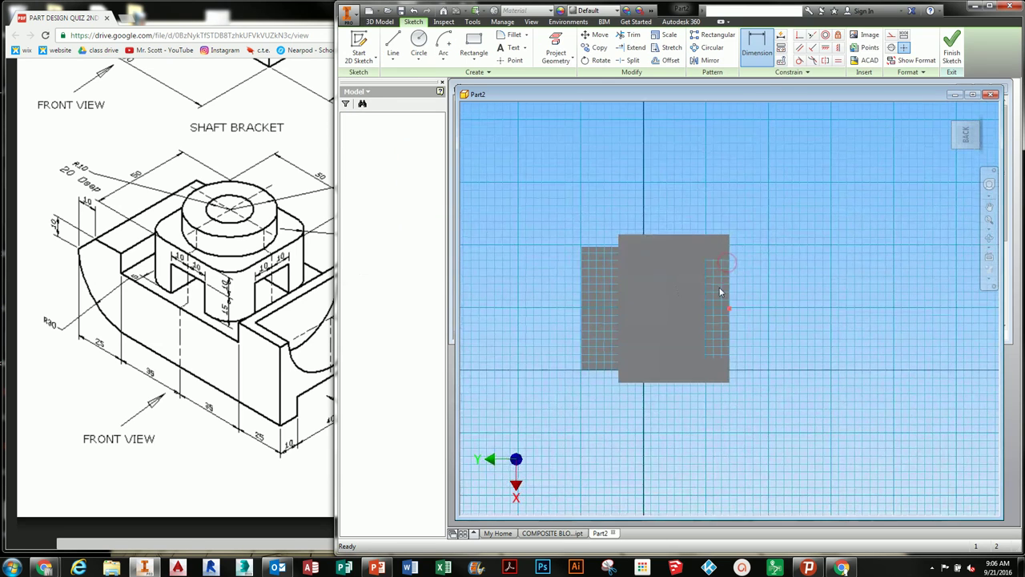
# Slice the graphics at the sketch plane and project the central block face's edges into the sketch.
pyautogui.click(532, 22)
pyautogui.click(672, 36)
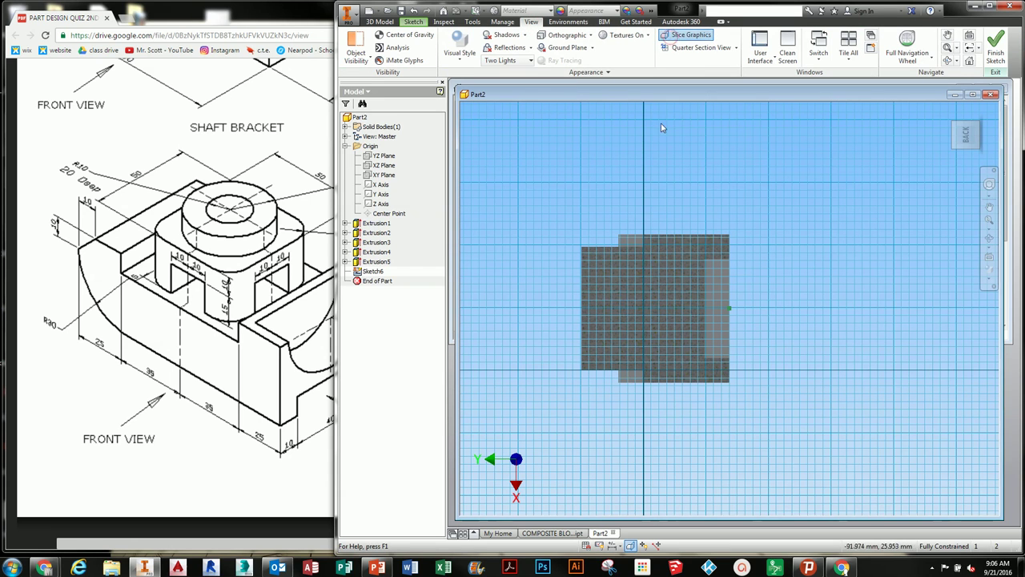
pyautogui.click(415, 22)
pyautogui.click(556, 48)
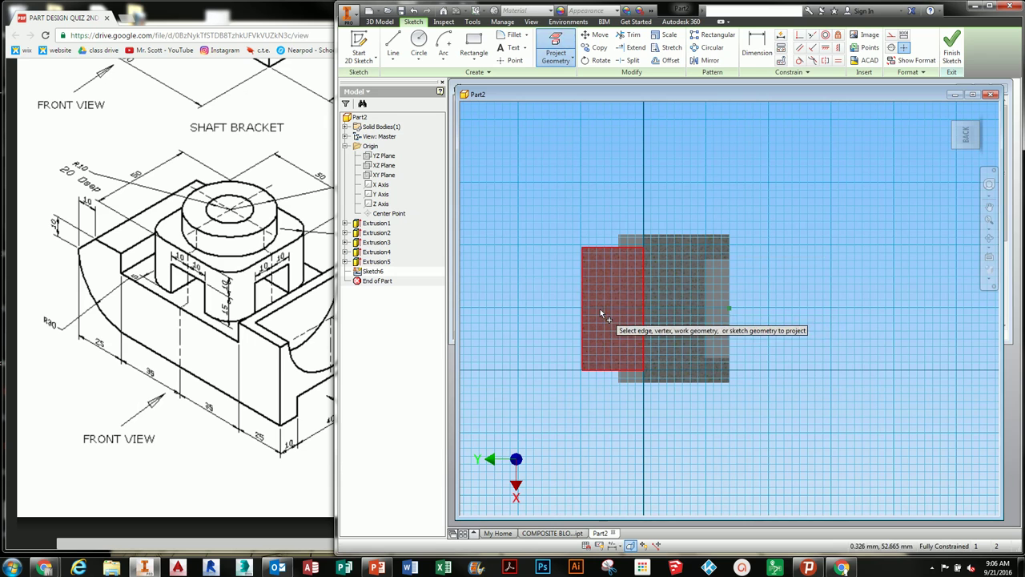
pyautogui.moveTo(778, 355); pyautogui.dragTo(806, 313, button='middle')
pyautogui.scroll(3, 671, 319)
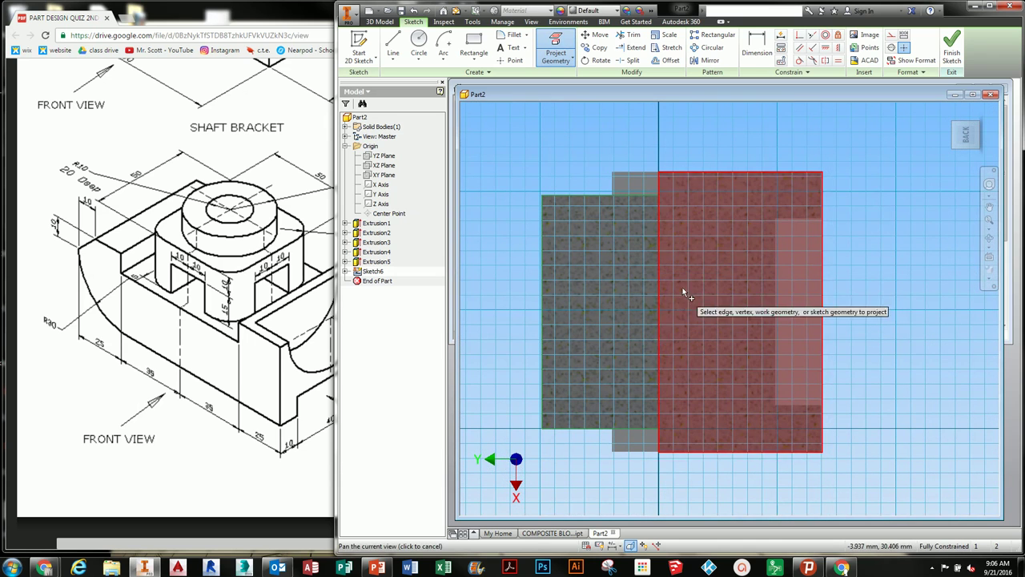
# Turn off Slice Graphics and set the visual style to Wireframe with Hidden Edges.
pyautogui.click(530, 22)
pyautogui.click(687, 37)
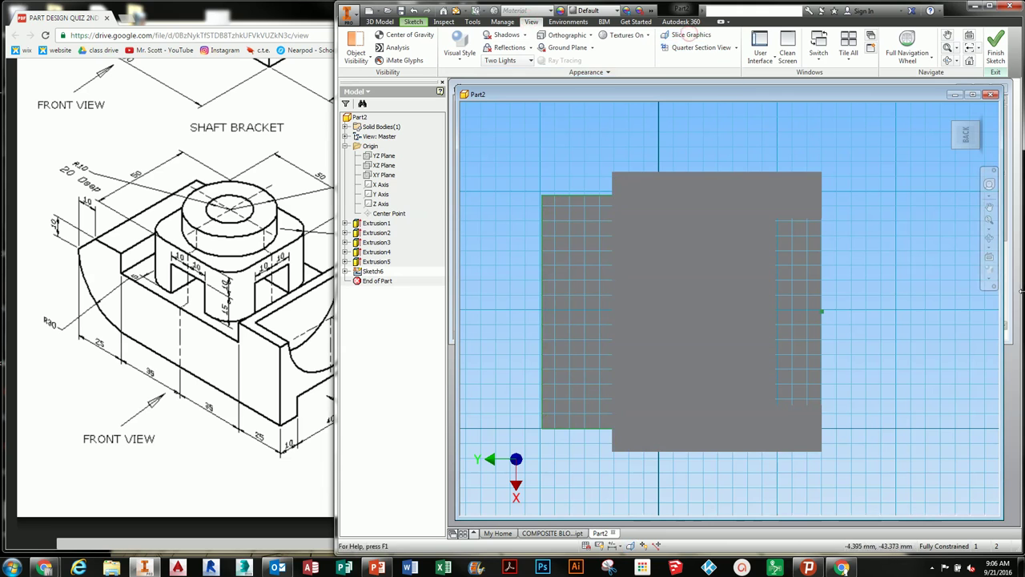
pyautogui.click(989, 282)
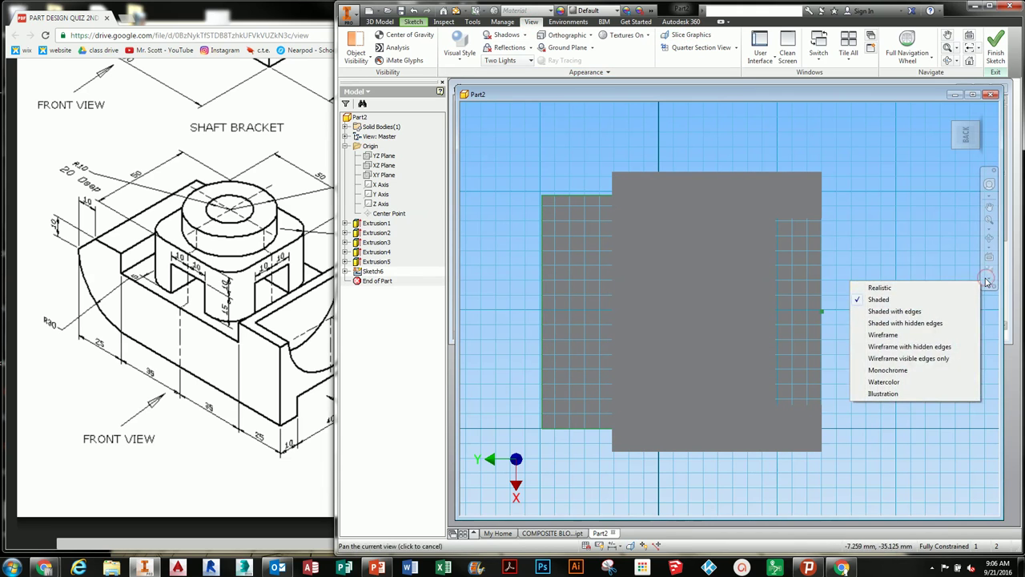
pyautogui.click(987, 282)
pyautogui.click(460, 50)
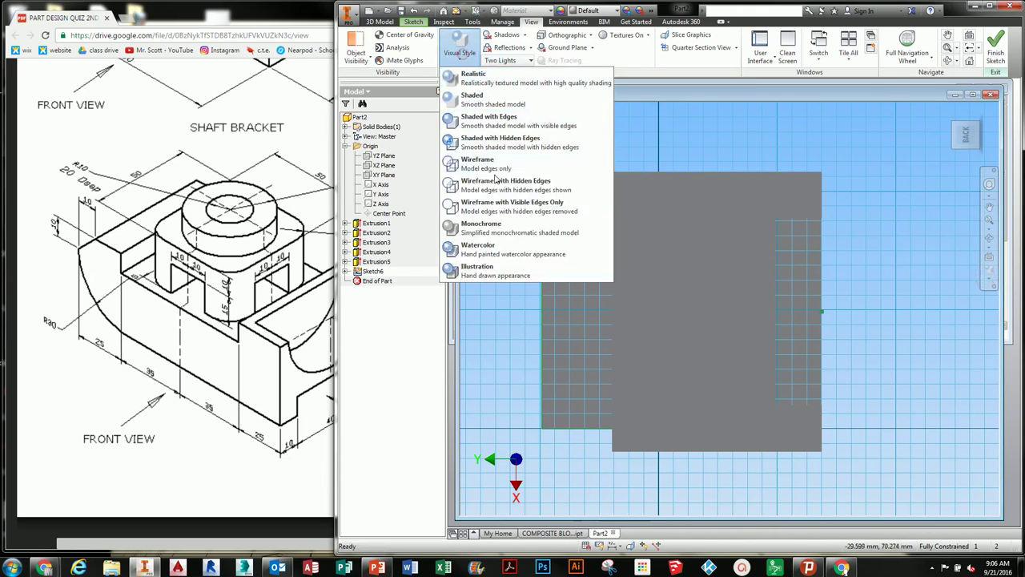
pyautogui.click(497, 182)
pyautogui.scroll(3, 675, 303)
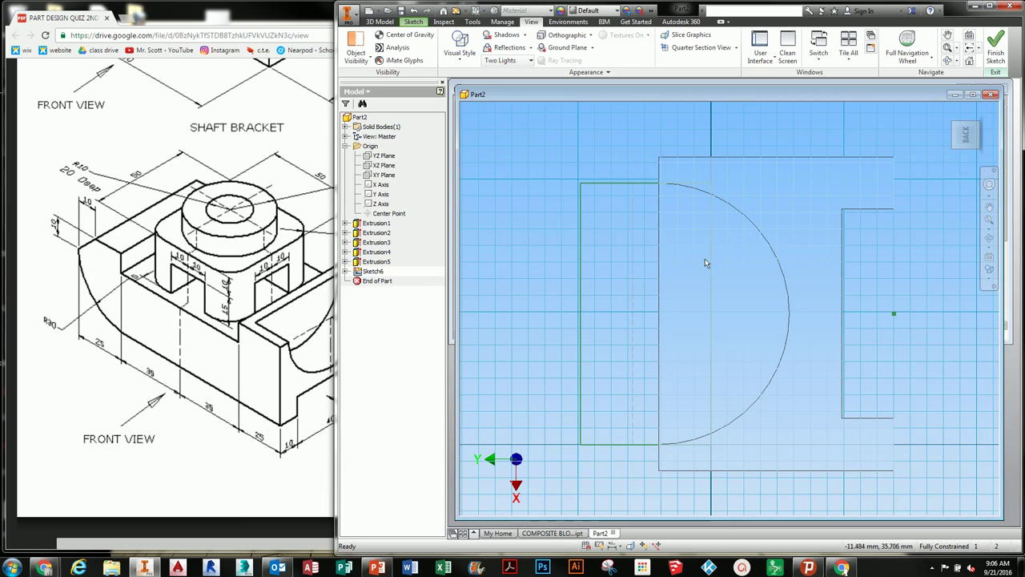
pyautogui.moveTo(700, 276); pyautogui.dragTo(709, 264, button='middle')
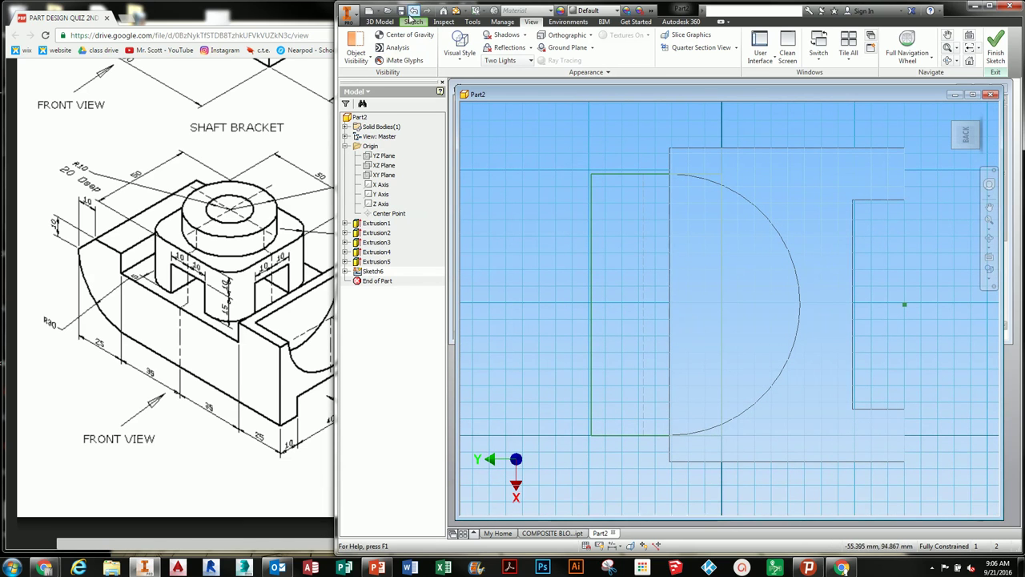
# Sketch a rectangle about 16.5 by 14.6 mm extending from the block's base edge into its face.
pyautogui.click(413, 21)
pyautogui.click(473, 42)
pyautogui.click(635, 341)
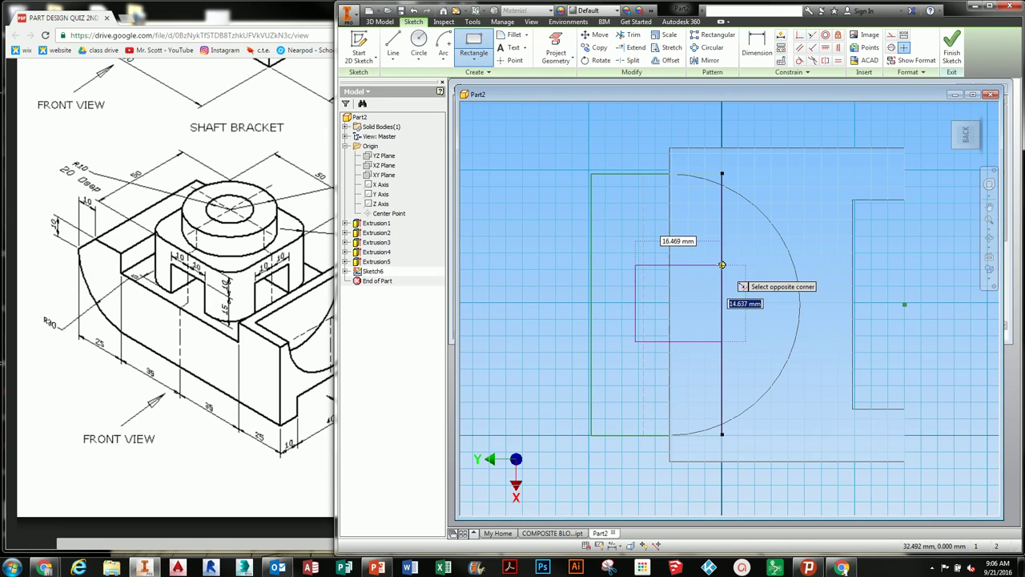
pyautogui.click(722, 264)
pyautogui.press('d')
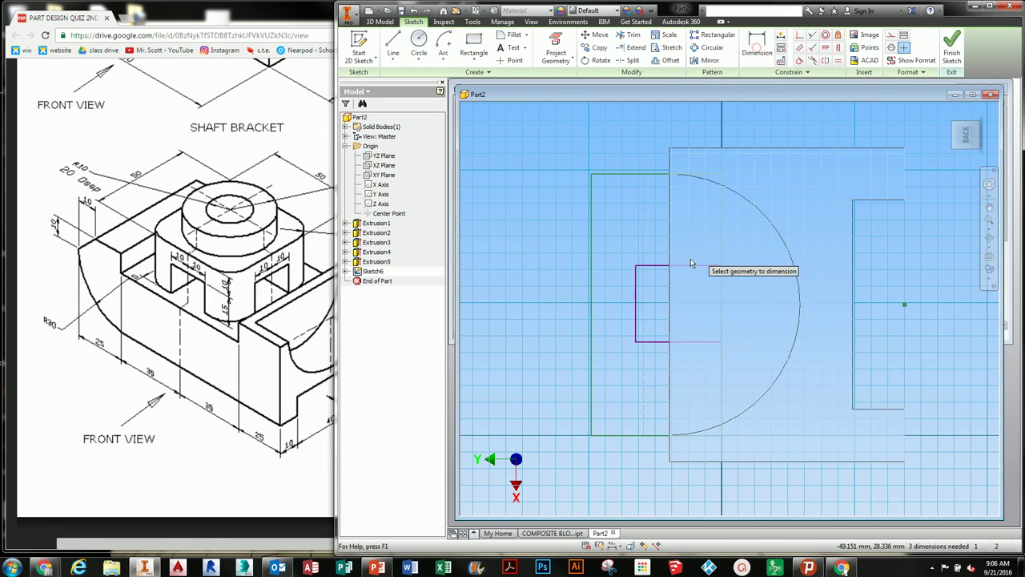
# Dimension the sketch rectangle's width along the block's base to 20 mm.
pyautogui.click(641, 266)
pyautogui.click(647, 340)
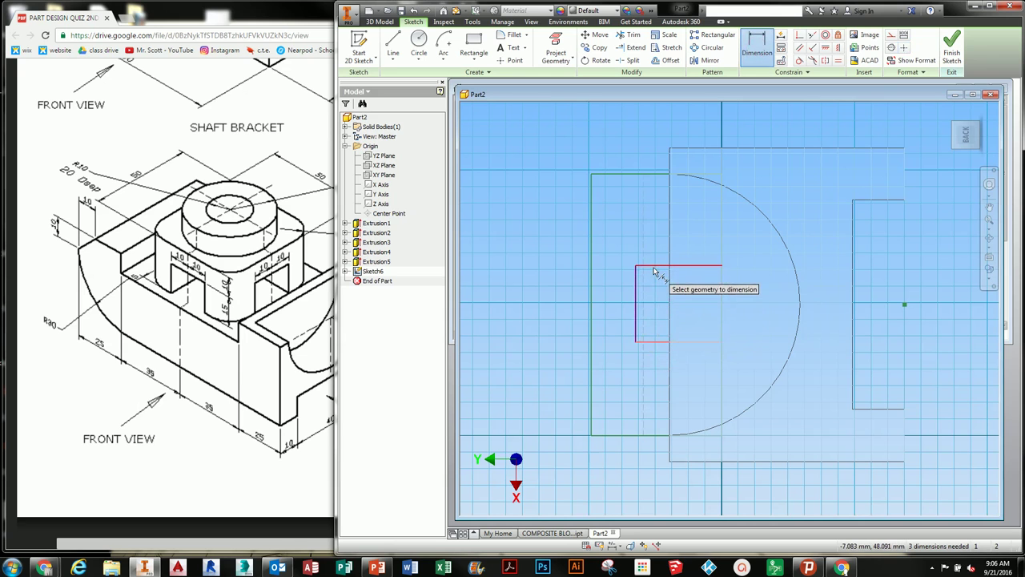
pyautogui.click(620, 292)
pyautogui.press('Return')
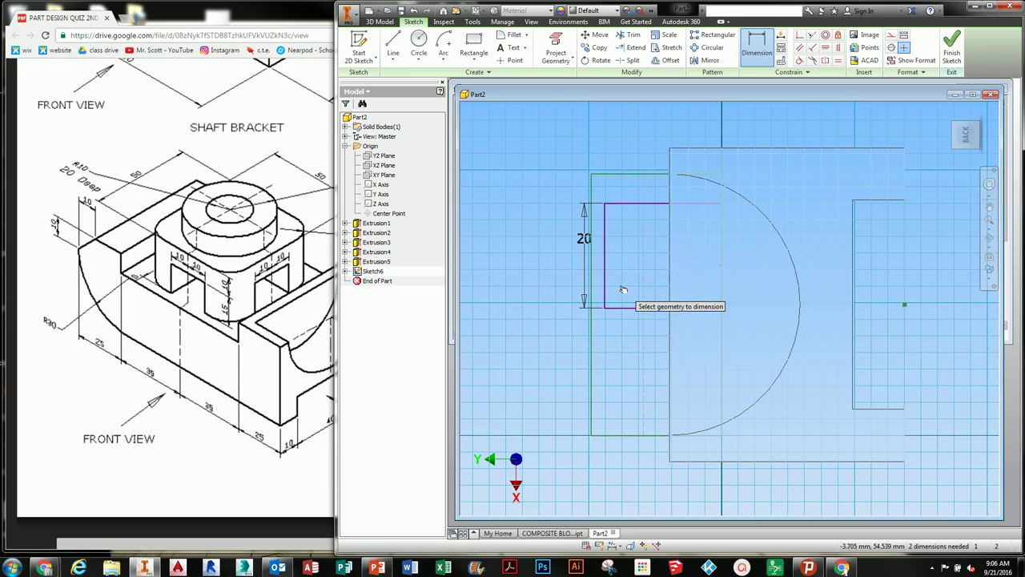
# Sketch a centerline from the midpoint of the block's base edge and make the rectangle's two parallel sides symmetric about it.
pyautogui.click(393, 44)
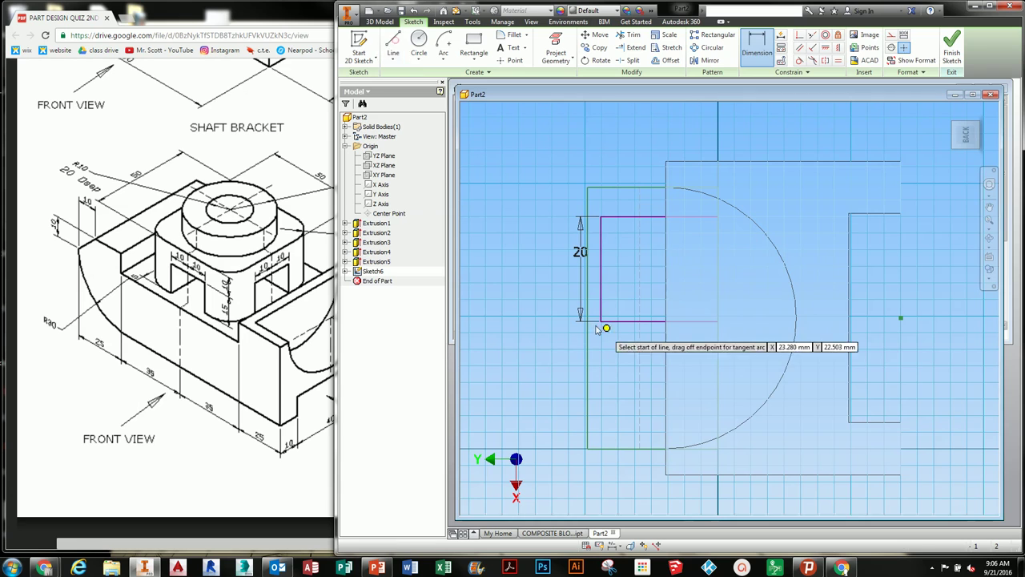
pyautogui.click(666, 319)
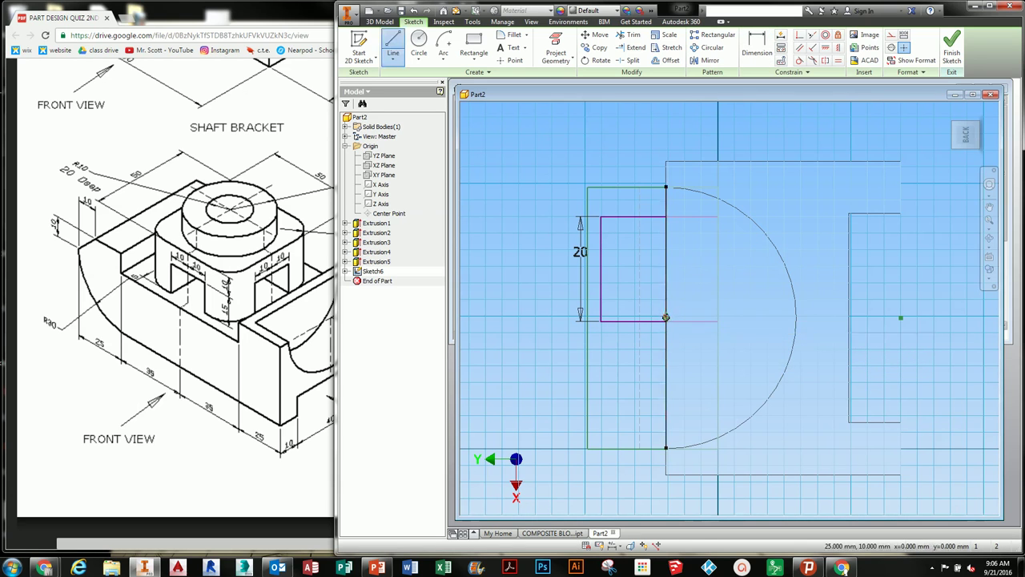
pyautogui.click(822, 318)
pyautogui.press('Escape')
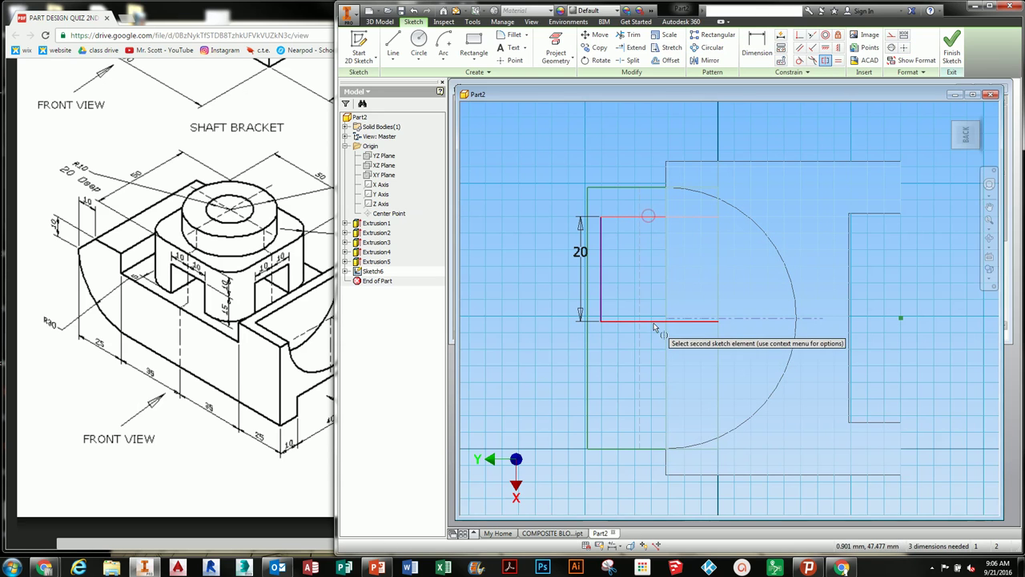
pyautogui.click(679, 318)
pyautogui.moveTo(621, 326); pyautogui.dragTo(609, 332, button='middle')
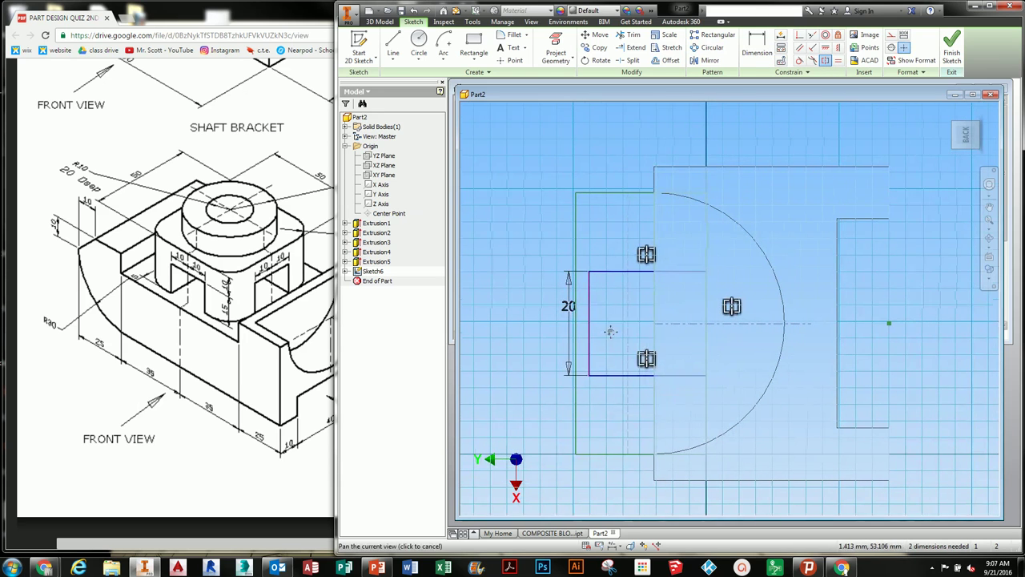
# Dimension the rectangle's height from the projected base edge to 15 mm and finish the sketch.
pyautogui.click(757, 46)
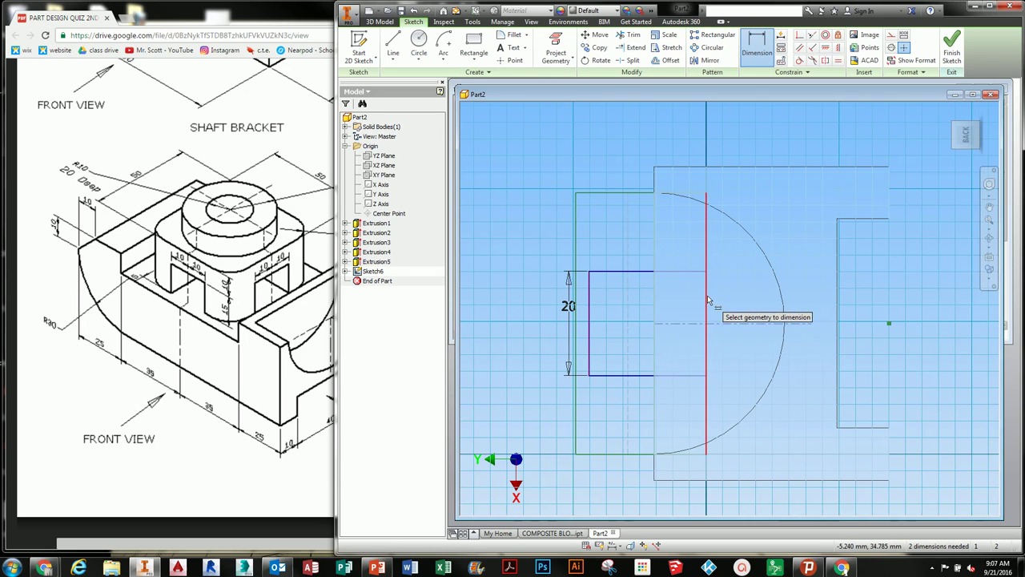
pyautogui.click(590, 306)
pyautogui.click(655, 247)
pyautogui.click(645, 244)
pyautogui.write('15')
pyautogui.press('Return')
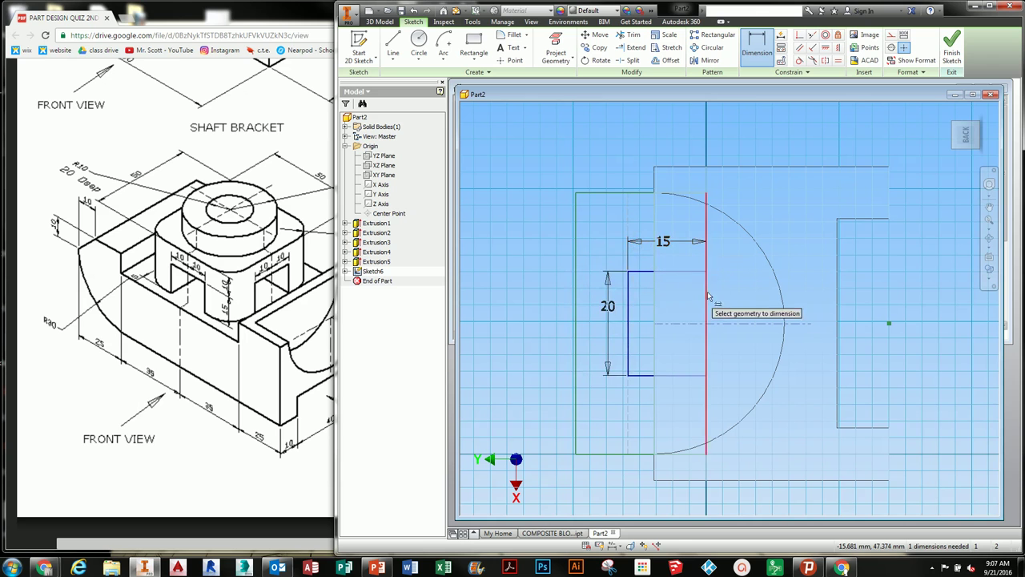
pyautogui.click(952, 49)
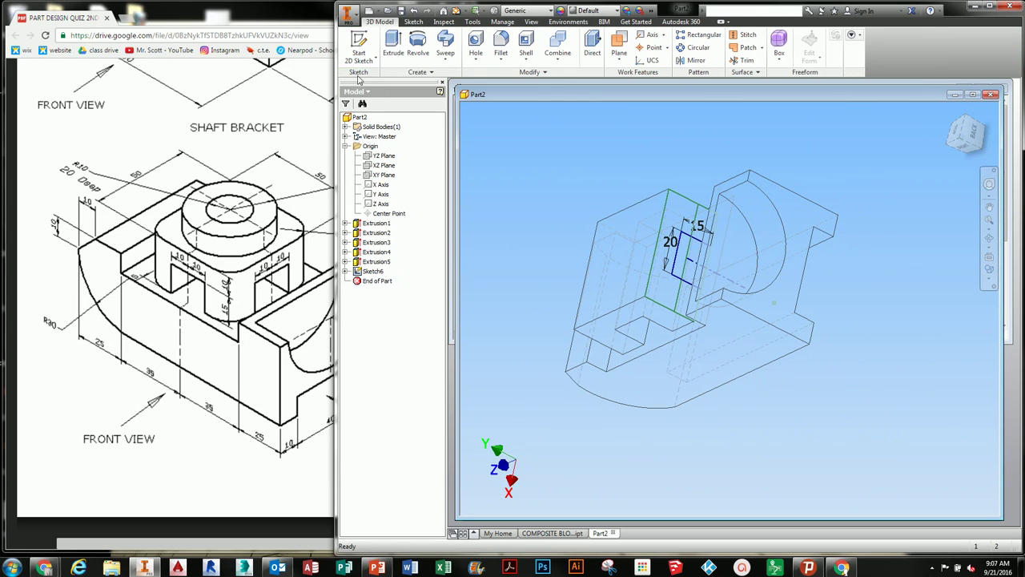
pyautogui.click(393, 48)
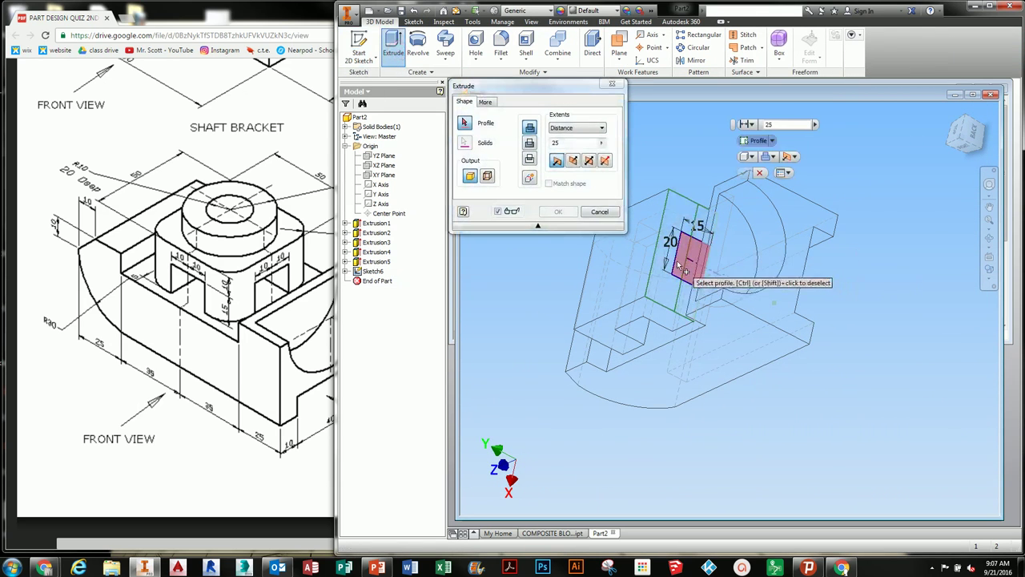
pyautogui.scroll(3, 682, 267)
pyautogui.scroll(3, 680, 267)
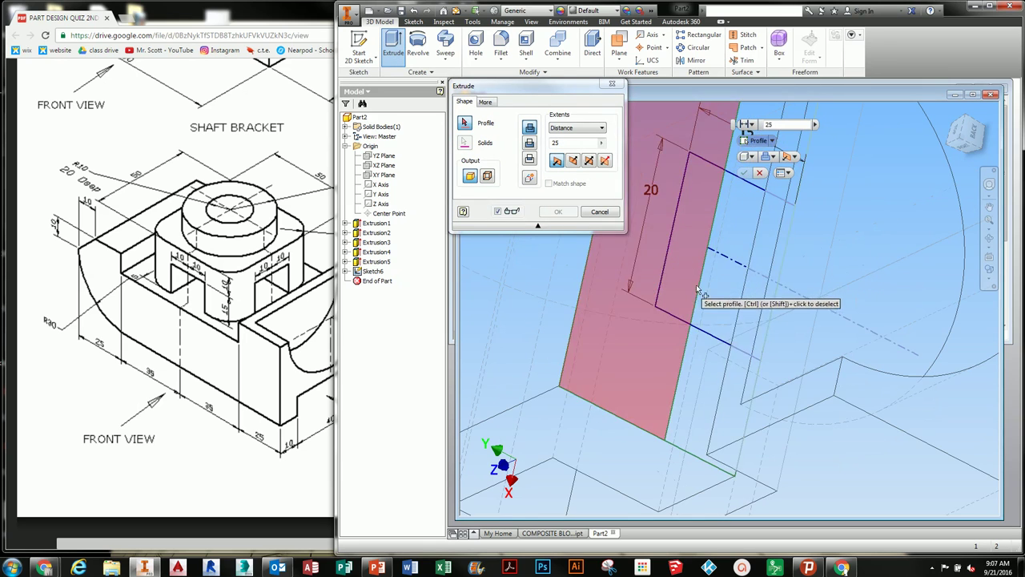
pyautogui.click(698, 272)
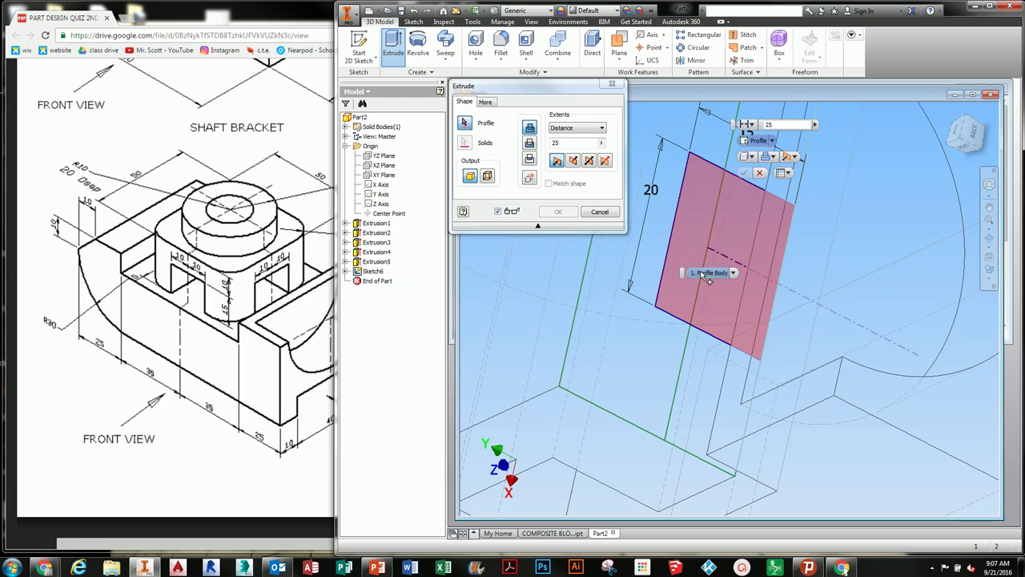
pyautogui.press('Escape')
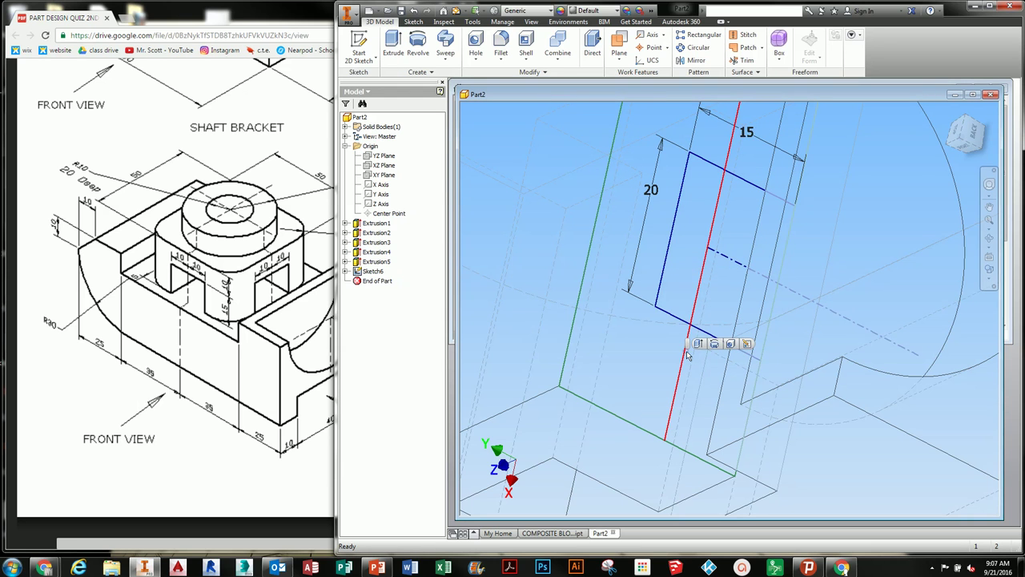
# Reopen the opening's sketch, check the projected edges around the 20 by 15 mm rectangle, and finish the sketch.
pyautogui.click(748, 343)
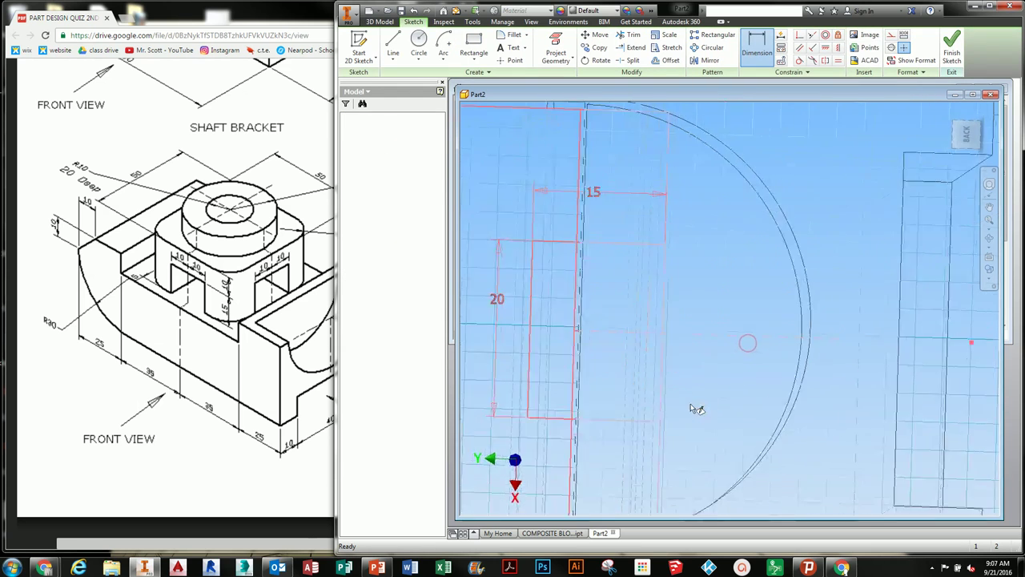
pyautogui.moveTo(823, 348); pyautogui.dragTo(517, 448)
pyautogui.press('Delete')
pyautogui.scroll(4, 578, 437)
pyautogui.moveTo(651, 342); pyautogui.dragTo(656, 364, button='middle')
pyautogui.moveTo(696, 245); pyautogui.dragTo(545, 313)
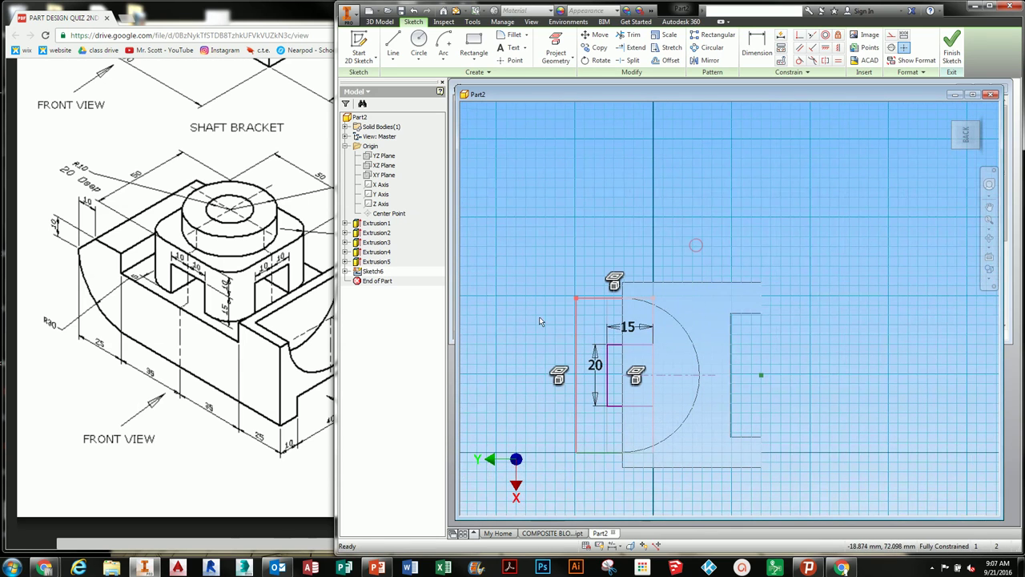
pyautogui.click(947, 52)
# Set the visual style to Shaded with Hidden Edges.
pyautogui.moveTo(671, 316)
pyautogui.keyDown('shift'); pyautogui.mouseDown(button='middle')
pyautogui.moveTo(706, 311)
pyautogui.moveTo(740, 282)
pyautogui.moveTo(796, 201)
pyautogui.moveTo(863, 137)
pyautogui.moveTo(848, 94)
pyautogui.moveTo(838, 239)
pyautogui.moveTo(664, 326)
pyautogui.moveTo(716, 300)
pyautogui.moveTo(736, 312)
pyautogui.moveTo(914, 288)
pyautogui.mouseUp(button='middle'); pyautogui.keyUp('shift')
pyautogui.click(990, 283)
pyautogui.click(940, 324)
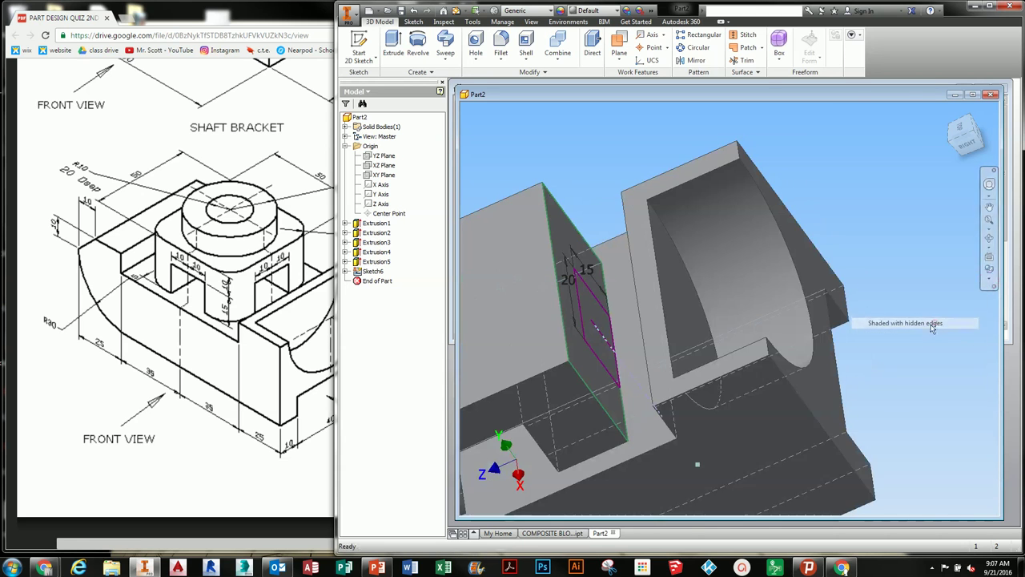
# Extrude the 20 by 15 mm rectangle as a cut 50 mm through the central block.
pyautogui.moveTo(801, 340); pyautogui.dragTo(944, 263, button='middle')
pyautogui.scroll(4, 913, 185)
pyautogui.moveTo(978, 136); pyautogui.dragTo(849, 340, button='middle')
pyautogui.scroll(-3, 817, 302)
pyautogui.moveTo(817, 302); pyautogui.dragTo(776, 318, button='middle')
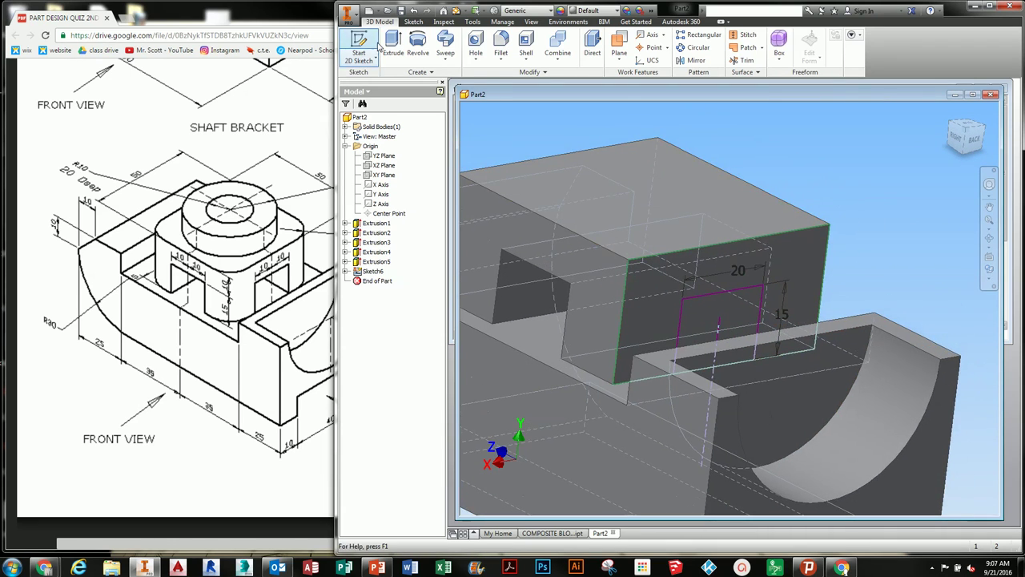
pyautogui.click(394, 44)
pyautogui.click(723, 312)
pyautogui.moveTo(645, 337); pyautogui.dragTo(676, 368, button='middle')
pyautogui.click(572, 143)
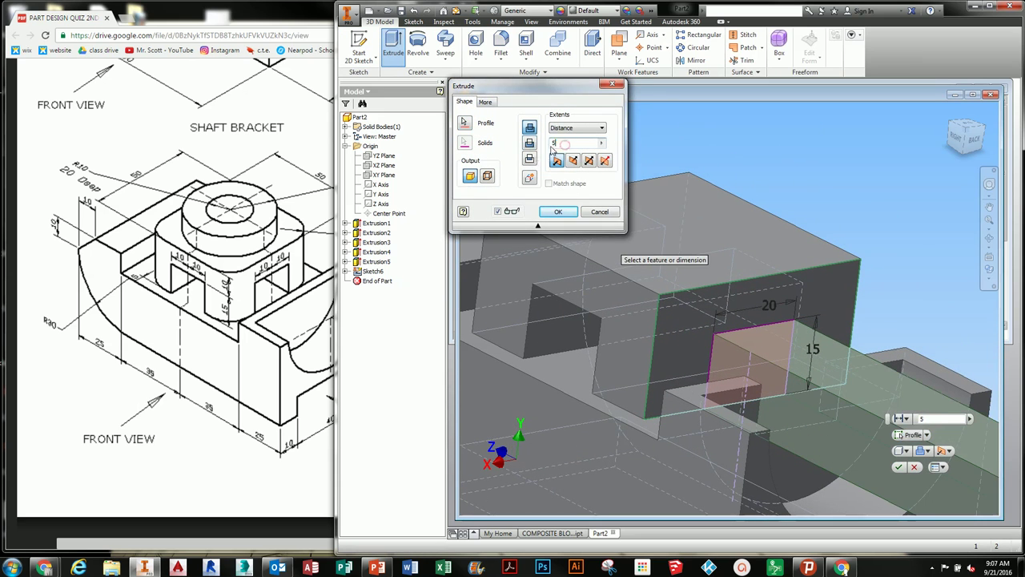
pyautogui.click(573, 160)
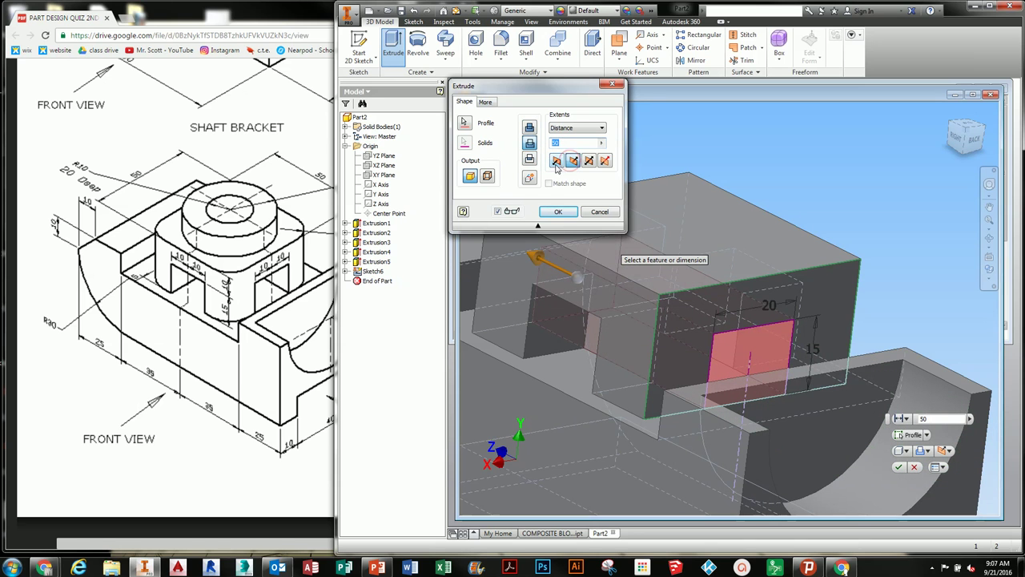
pyautogui.click(560, 215)
# Start a fillet on one vertical corner edge of the central block with a radius of 10 mm.
pyautogui.scroll(-3, 710, 351)
pyautogui.moveTo(710, 351)
pyautogui.keyDown('shift'); pyautogui.mouseDown(button='middle')
pyautogui.moveTo(717, 362)
pyautogui.moveTo(710, 345)
pyautogui.mouseUp(button='middle'); pyautogui.keyUp('shift')
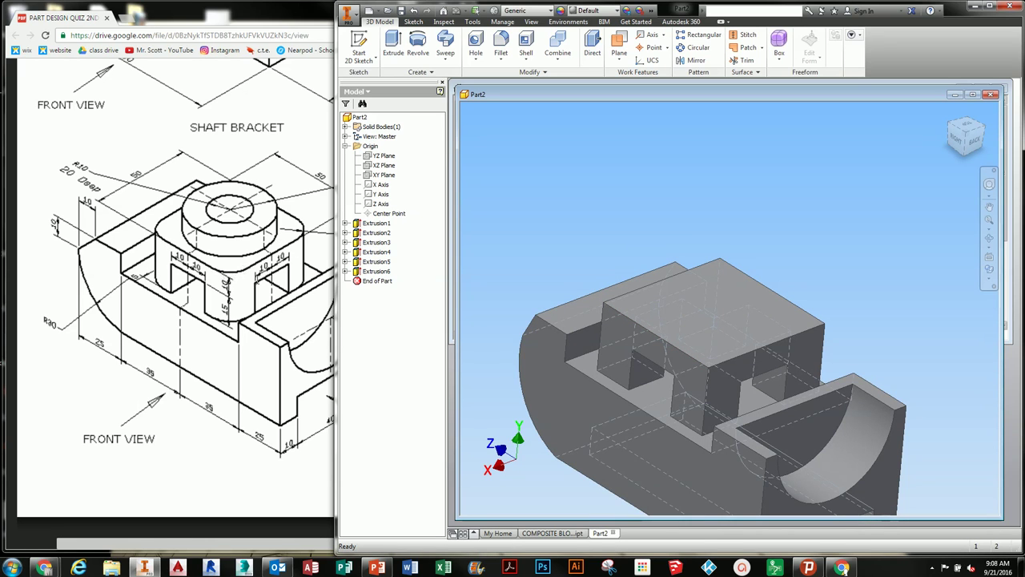
pyautogui.moveTo(214, 286); pyautogui.dragTo(276, 306, button='middle')
pyautogui.moveTo(710, 309); pyautogui.dragTo(734, 294, button='middle')
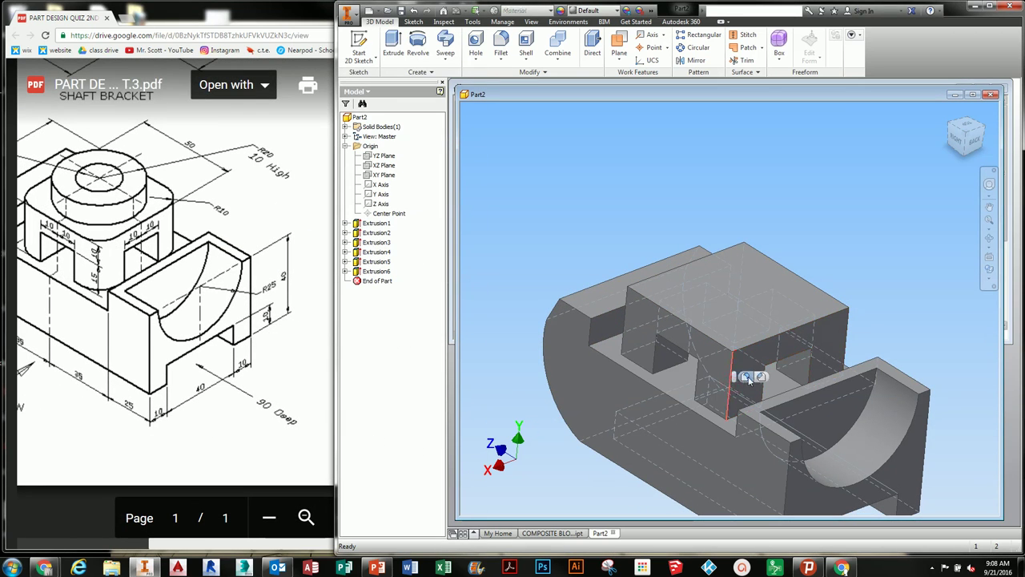
pyautogui.click(750, 381)
pyautogui.press('f')
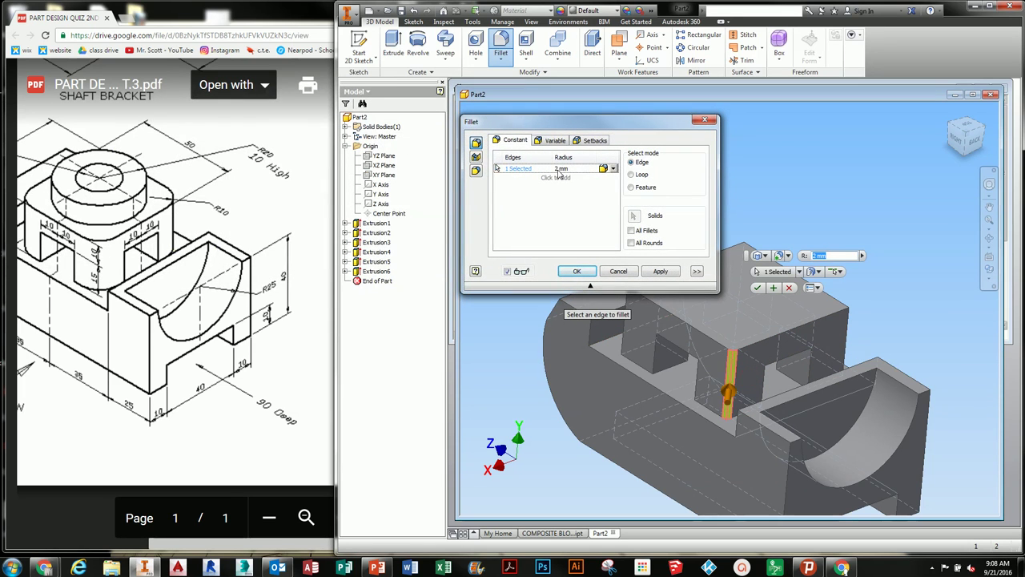
pyautogui.write('10')
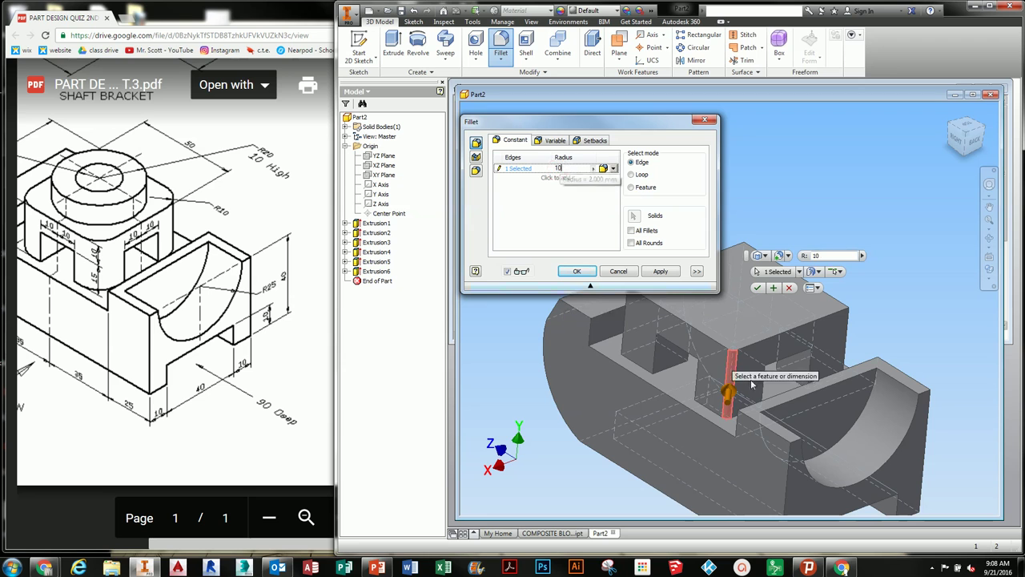
# Add the central block's other three vertical corner edges to the 10 mm fillet and apply it.
pyautogui.keyDown('shift'); pyautogui.moveTo(761, 396); pyautogui.dragTo(793, 340, button='middle'); pyautogui.keyUp('shift')
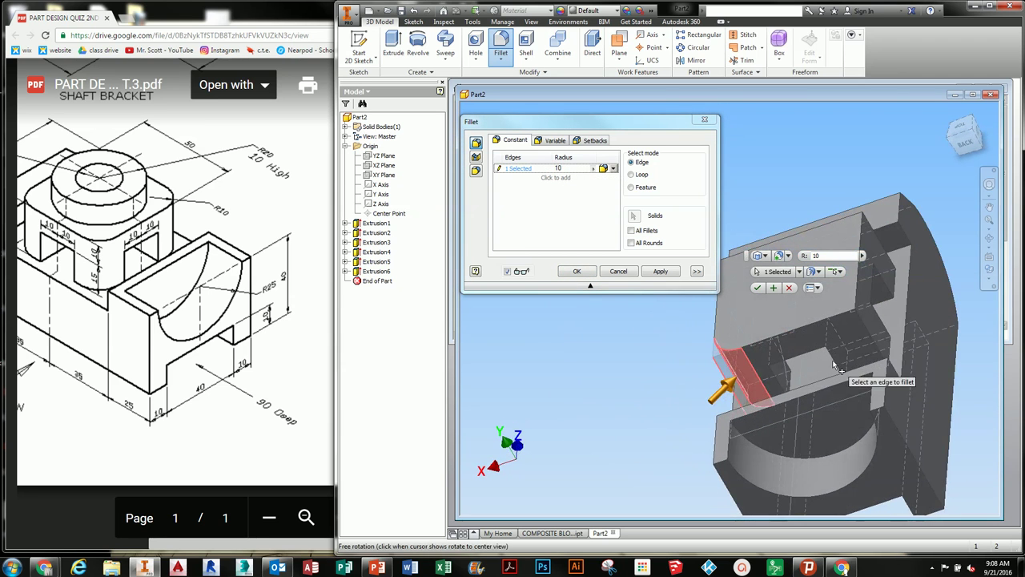
pyautogui.click(861, 330)
pyautogui.click(880, 243)
pyautogui.keyDown('shift'); pyautogui.moveTo(879, 243); pyautogui.dragTo(911, 362, button='middle'); pyautogui.keyUp('shift')
pyautogui.moveTo(613, 353); pyautogui.dragTo(619, 382, button='middle')
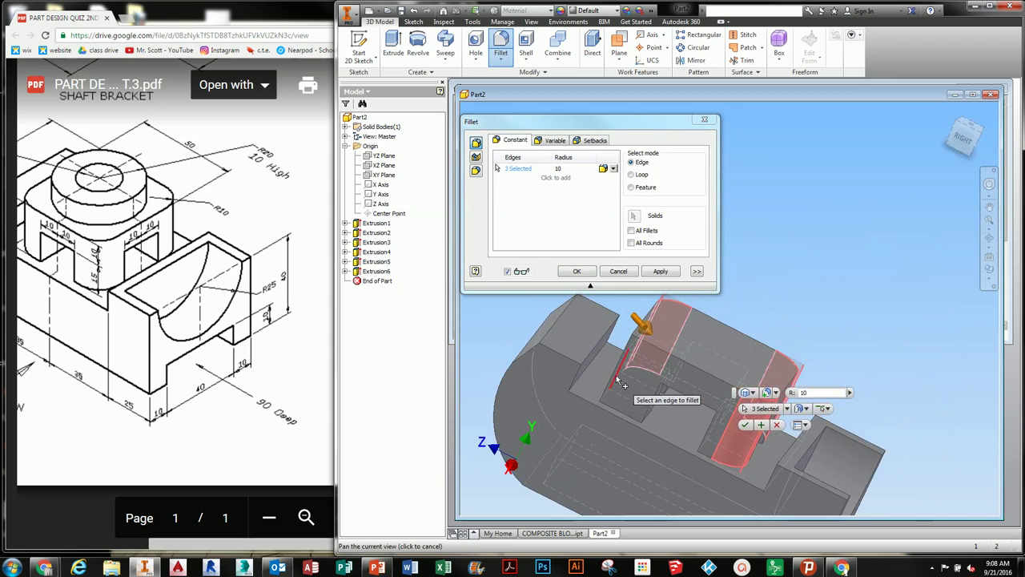
pyautogui.click(621, 384)
pyautogui.keyDown('shift'); pyautogui.moveTo(671, 420); pyautogui.dragTo(640, 312, button='middle'); pyautogui.keyUp('shift')
pyautogui.click(578, 271)
# Start a sketch on the central block's top face and project the face's rounded outline into it.
pyautogui.click(671, 296)
pyautogui.click(713, 290)
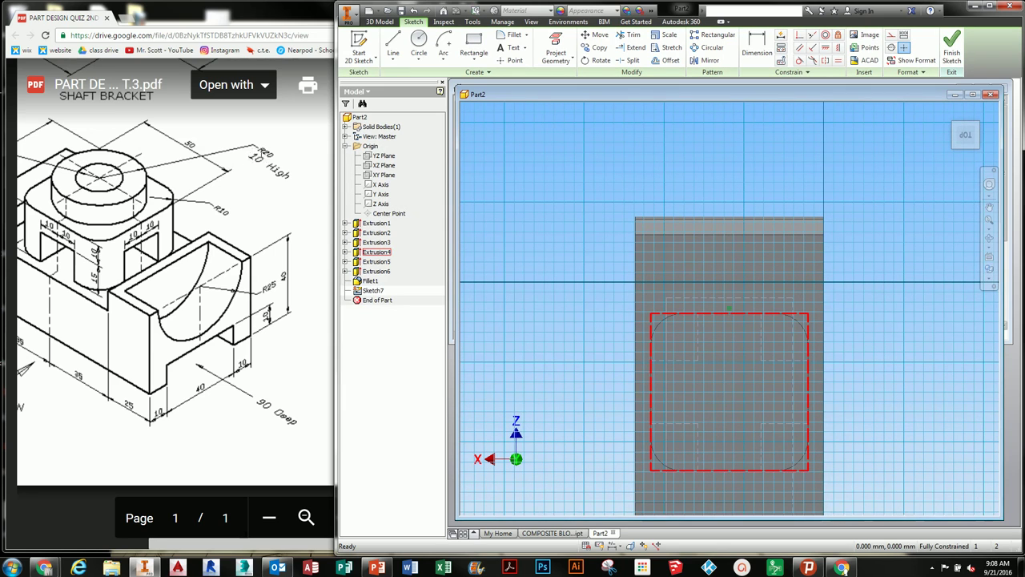
pyautogui.moveTo(697, 336); pyautogui.dragTo(679, 274, button='middle')
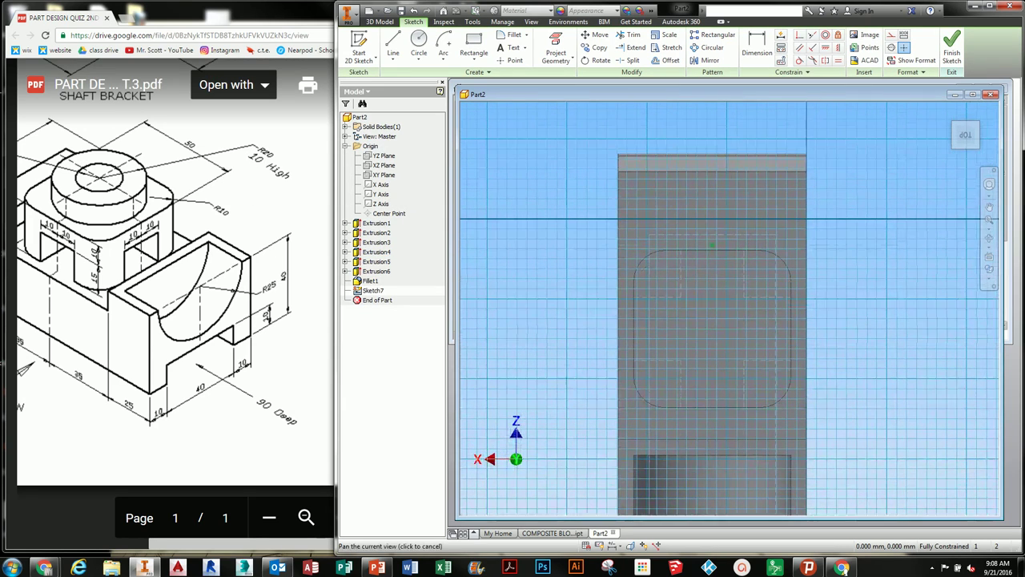
pyautogui.click(556, 53)
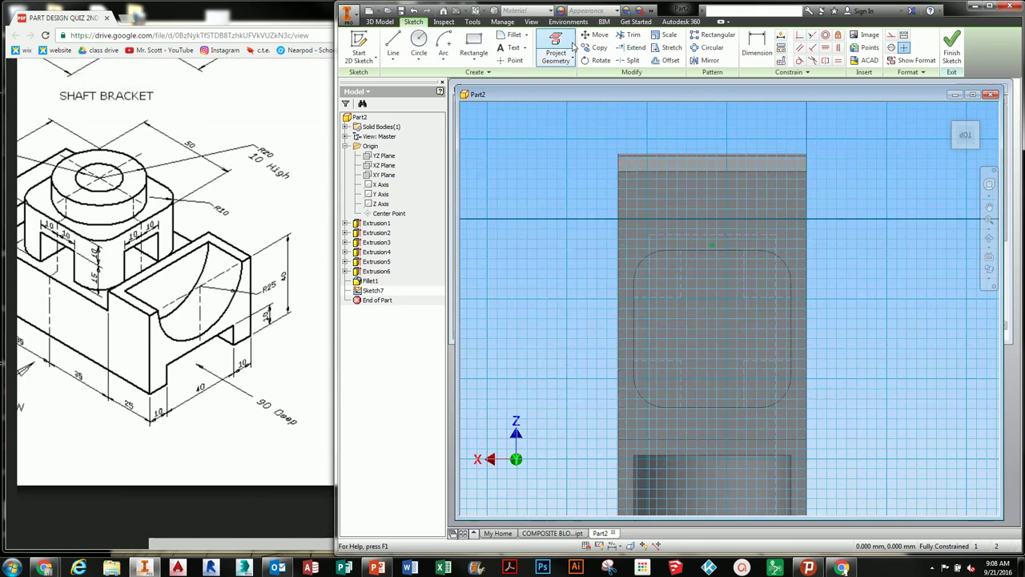
pyautogui.click(717, 335)
pyautogui.moveTo(717, 335); pyautogui.dragTo(695, 345, button='middle')
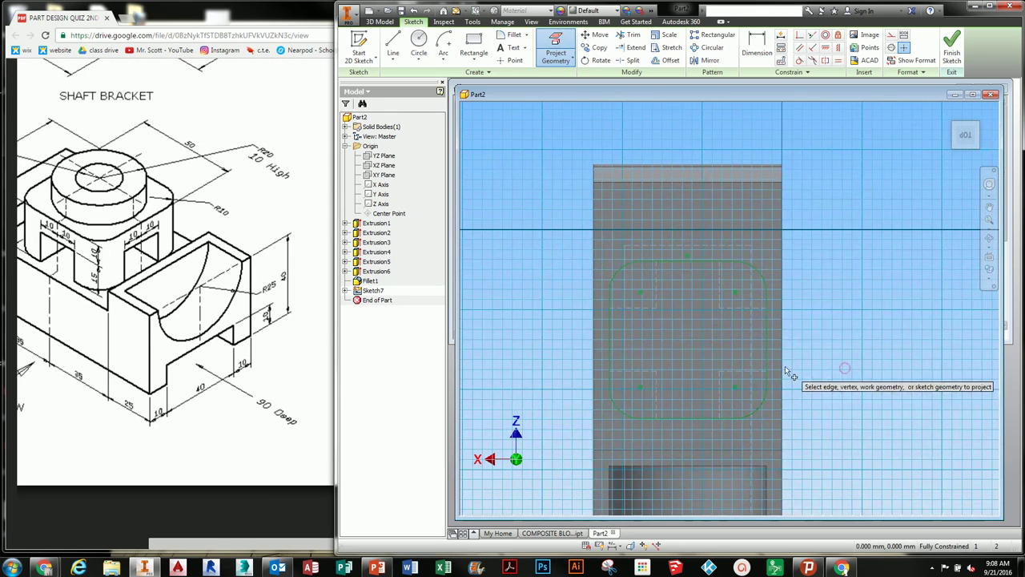
# Draw two perpendicular lines between the midpoints of the outline's opposite straight edges and convert them to centerlines.
pyautogui.scroll(3, 670, 336)
pyautogui.click(393, 44)
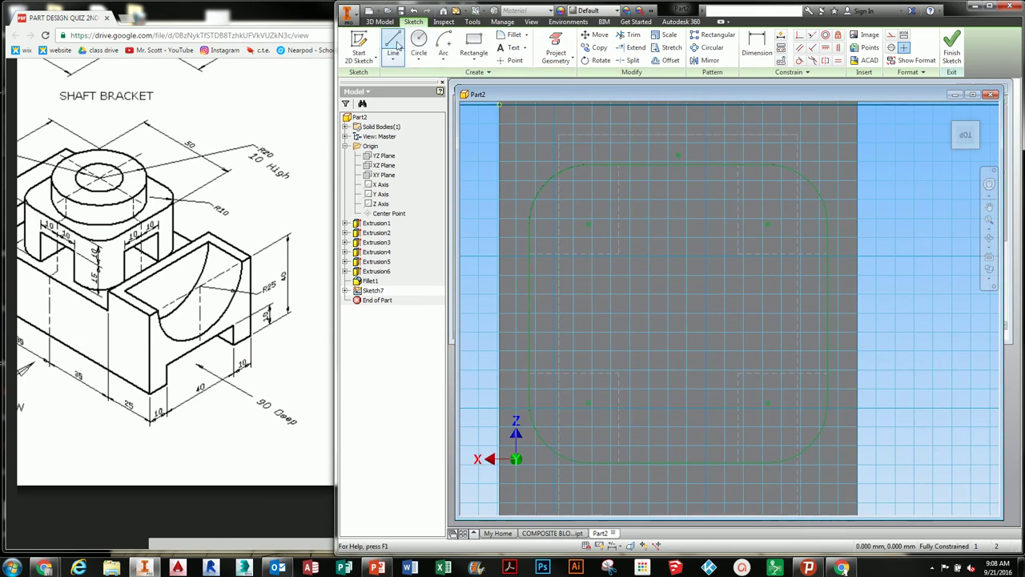
pyautogui.click(530, 313)
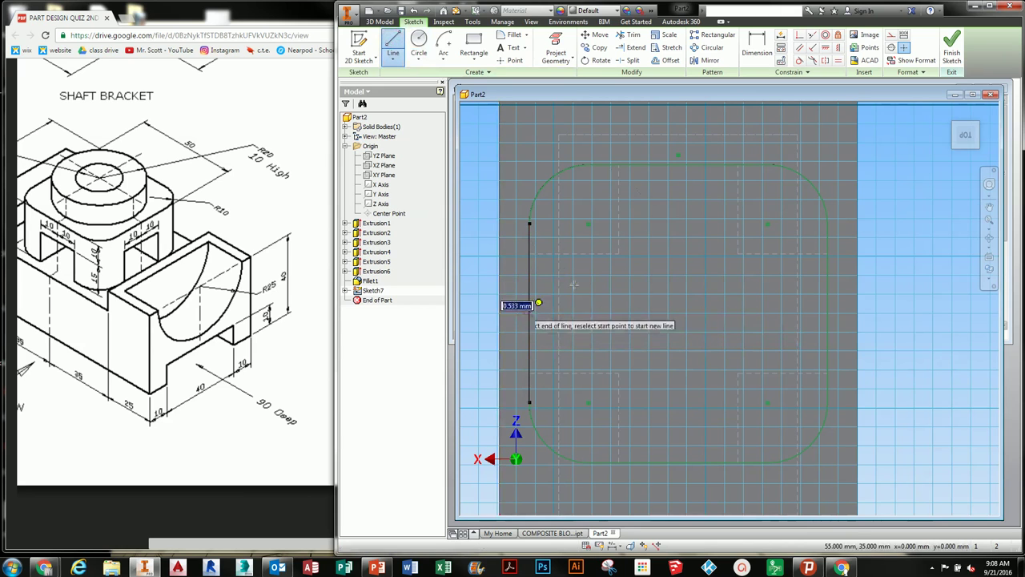
pyautogui.click(826, 314)
pyautogui.press('Escape')
pyautogui.press('l')
pyautogui.click(680, 163)
pyautogui.click(680, 462)
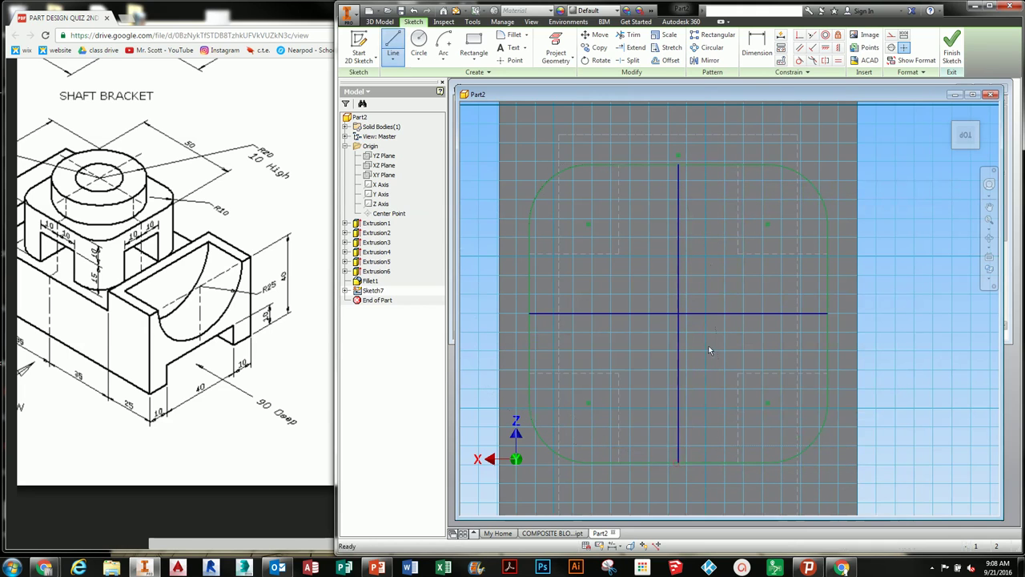
pyautogui.press('Escape')
pyautogui.click(892, 48)
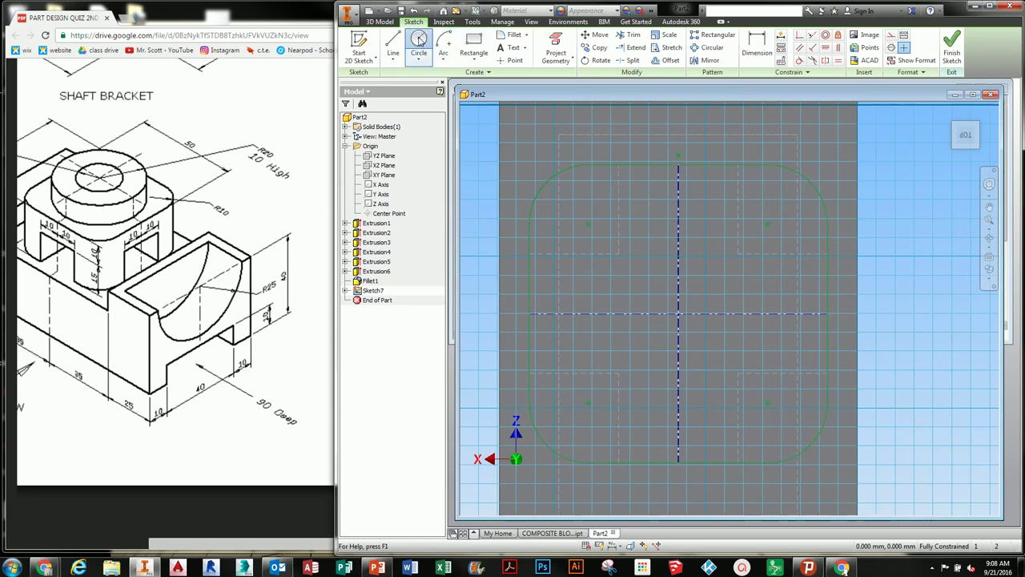
# Draw a 40 mm diameter circle centred on the intersection of the two centerlines.
pyautogui.click(419, 44)
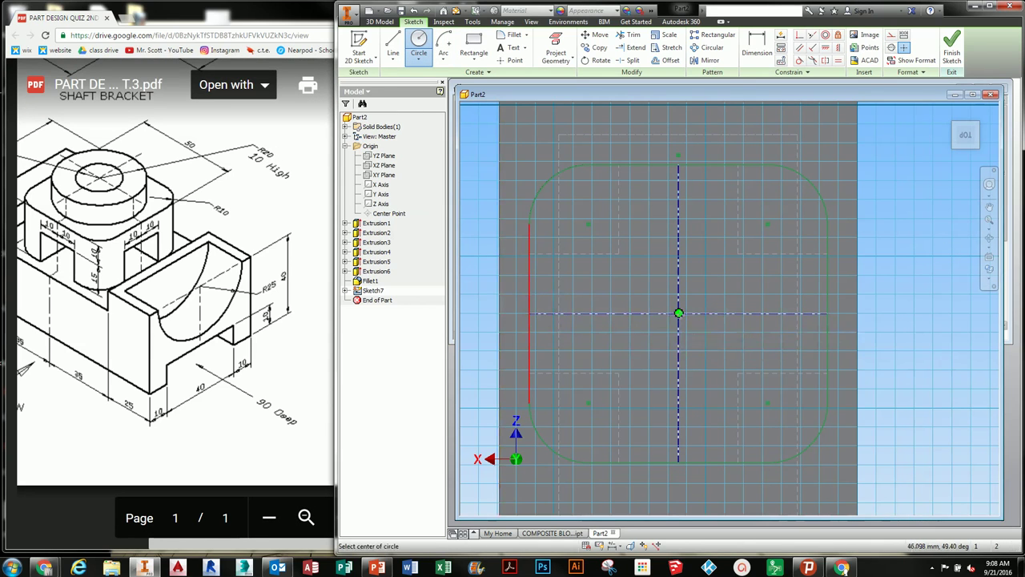
pyautogui.click(678, 314)
pyautogui.write('40')
pyautogui.press('Return')
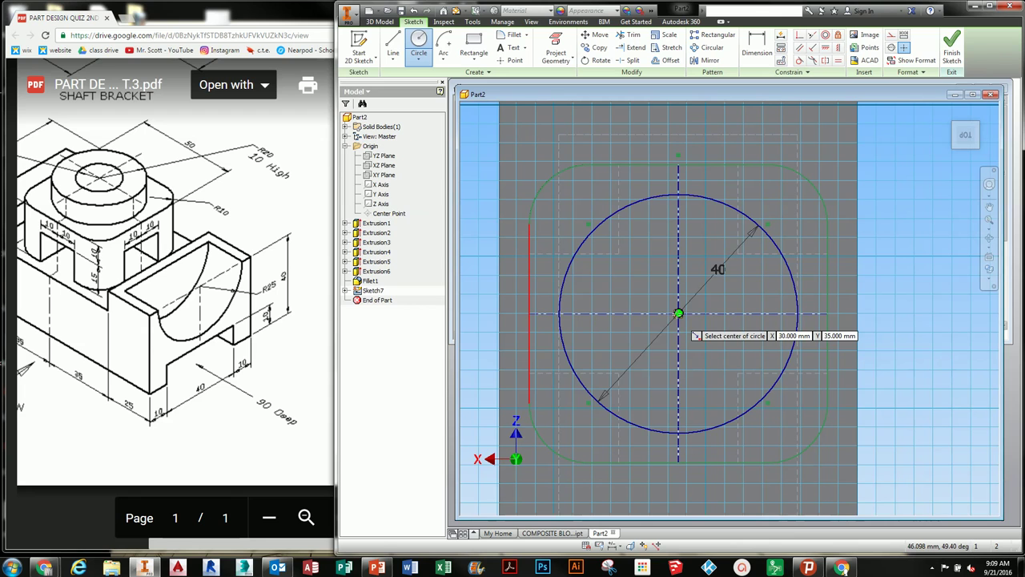
# Finish the sketch and extrude the 40 mm circle 10 mm upward from the central block's top face.
pyautogui.middleClick(192, 211)
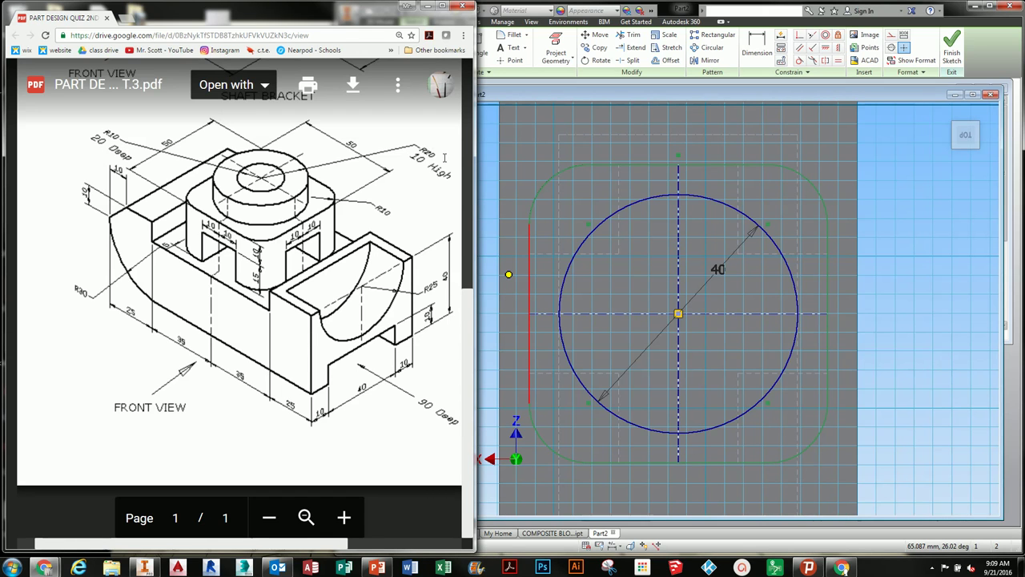
pyautogui.click(952, 48)
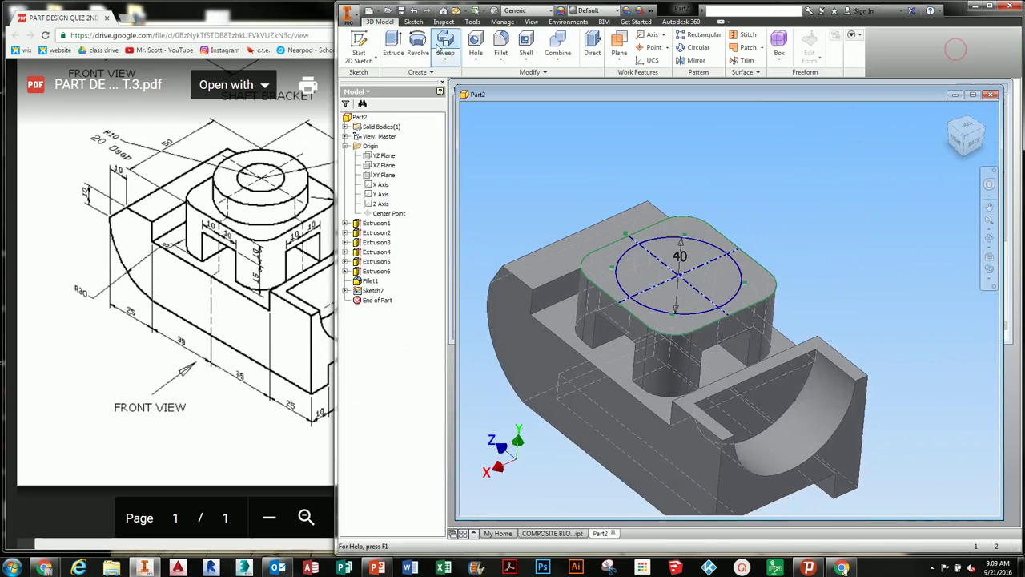
pyautogui.click(394, 44)
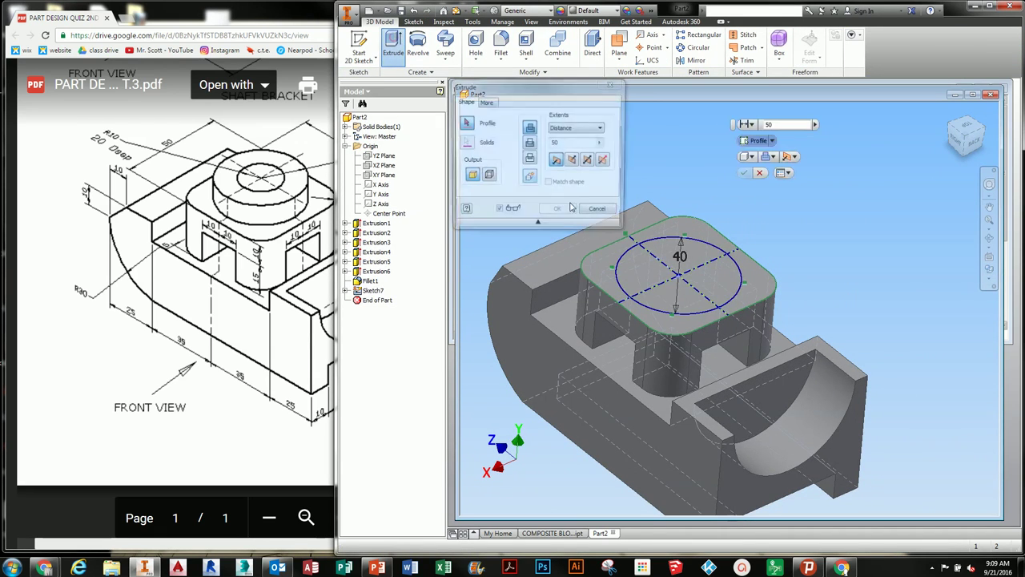
pyautogui.click(685, 284)
pyautogui.click(192, 198)
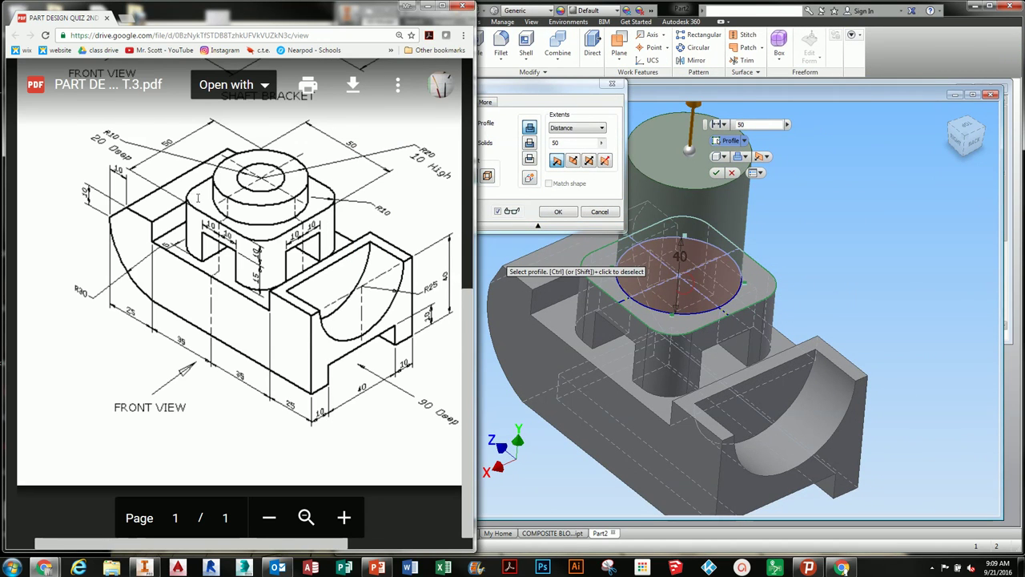
pyautogui.click(582, 145)
pyautogui.write('10')
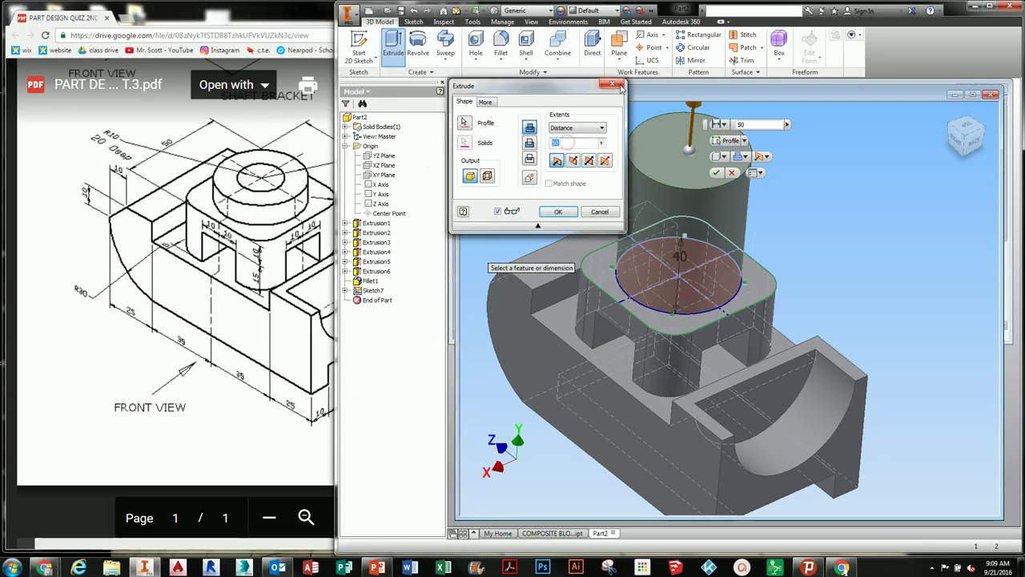
pyautogui.click(569, 210)
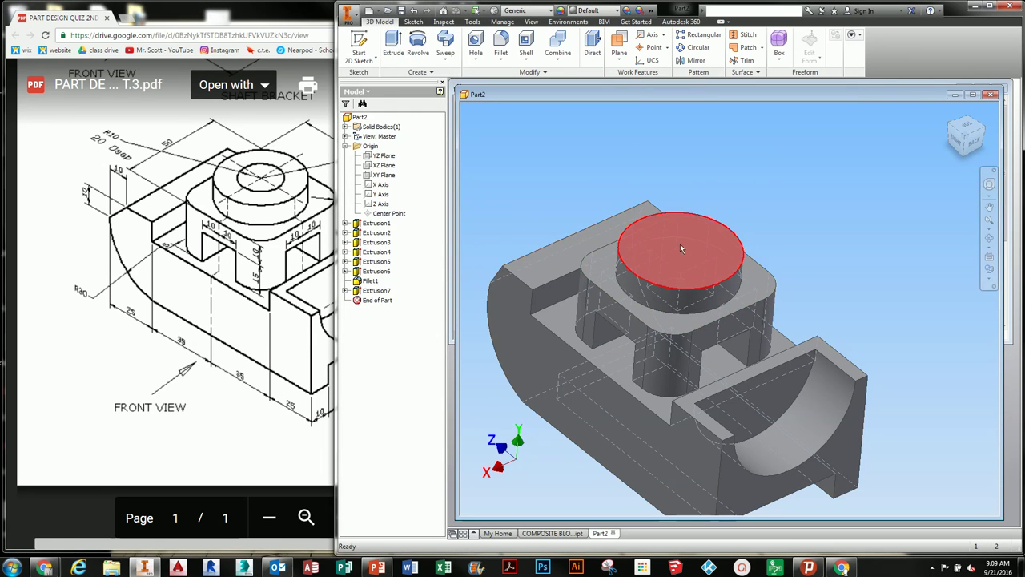
# Start a sketch on the round boss's top face and project its circular edge into it.
pyautogui.click(709, 236)
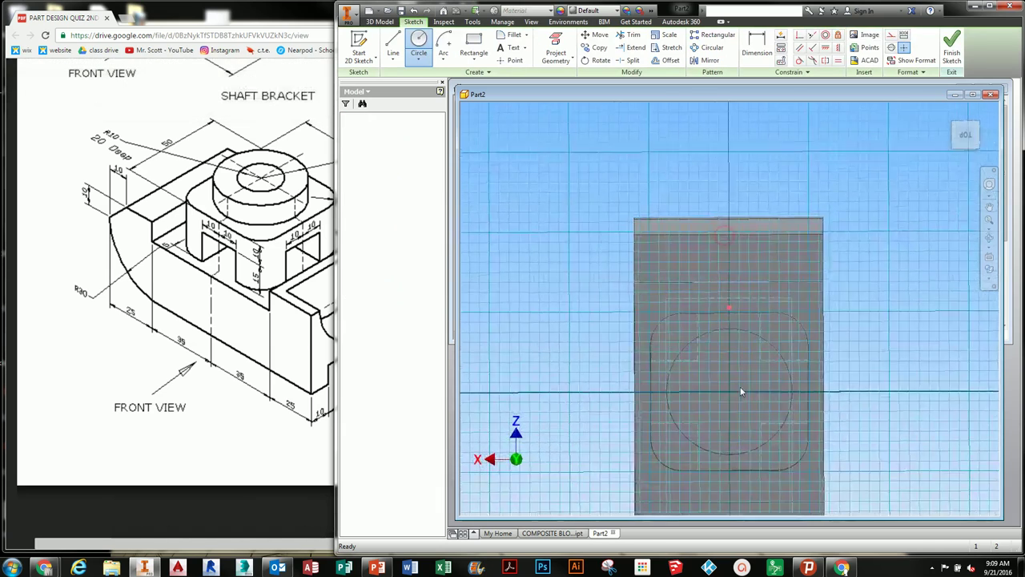
pyautogui.click(419, 44)
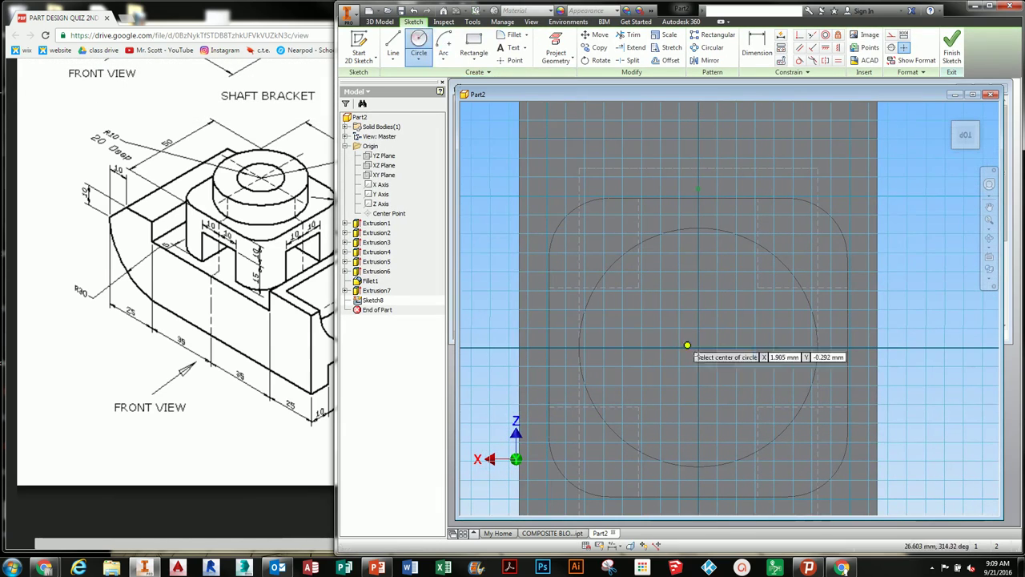
pyautogui.press('p')
pyautogui.click(664, 314)
# Draw a 20 mm diameter circle centred on the projected boss edge's centre.
pyautogui.click(419, 44)
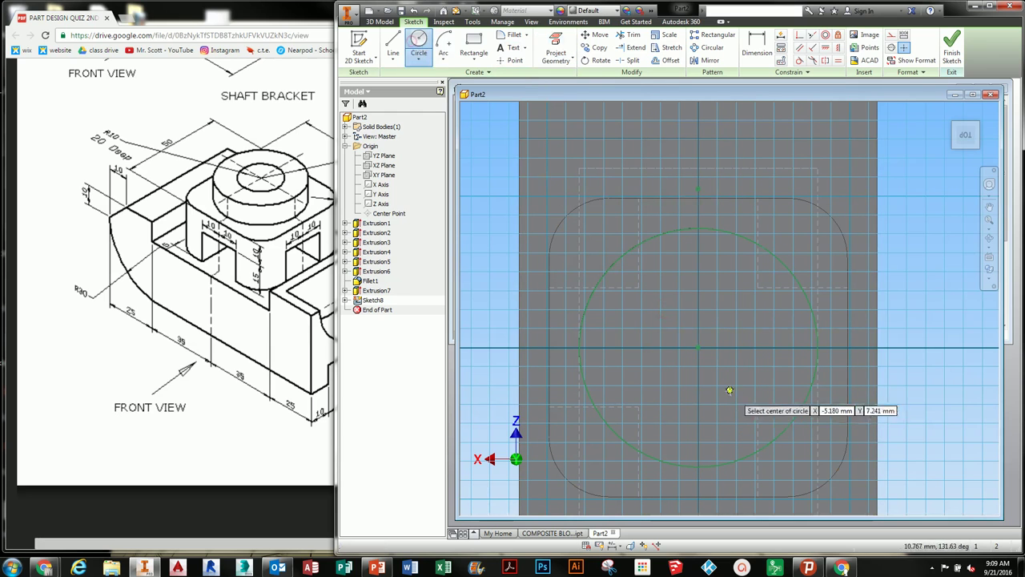
pyautogui.click(699, 347)
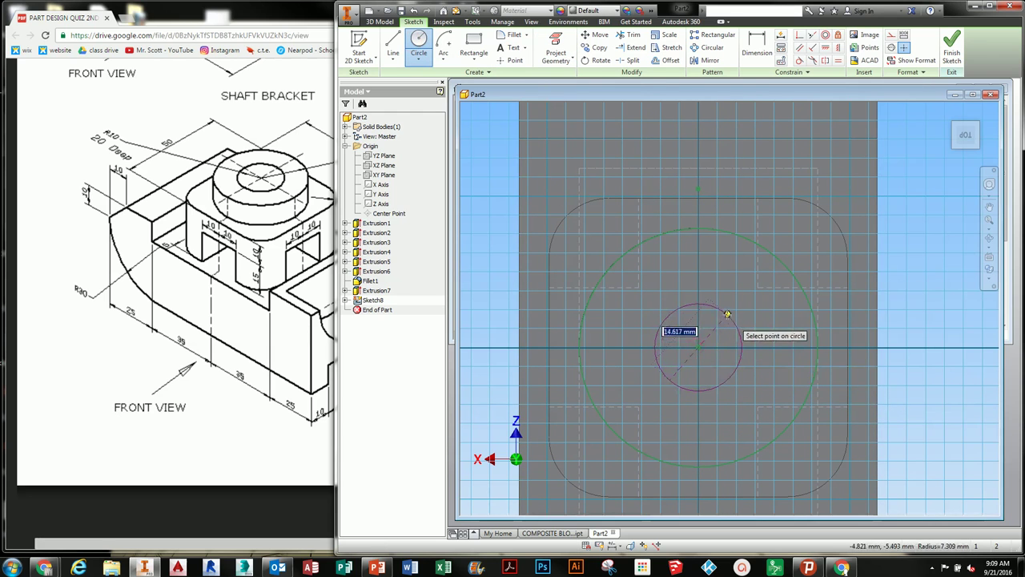
pyautogui.write('2')
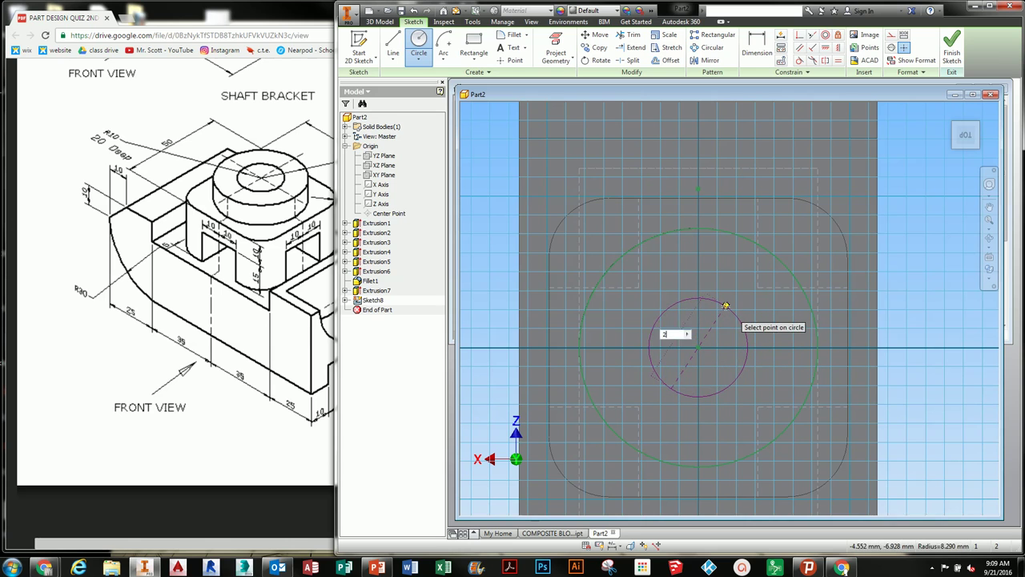
pyautogui.write('0')
pyautogui.press('Return')
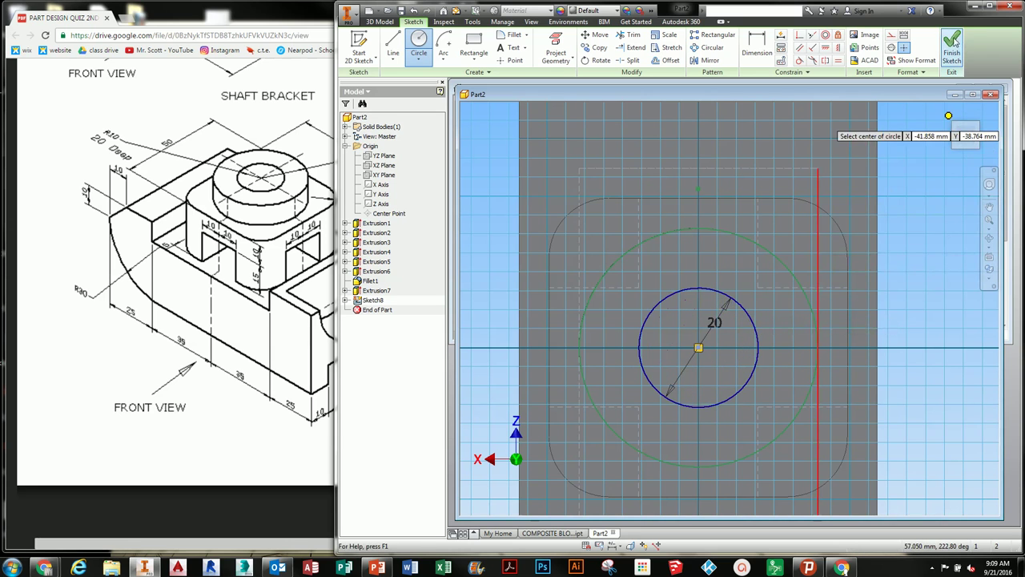
# Finish the sketch and cut the 20 mm circle downward into the boss as a blind hole.
pyautogui.click(952, 46)
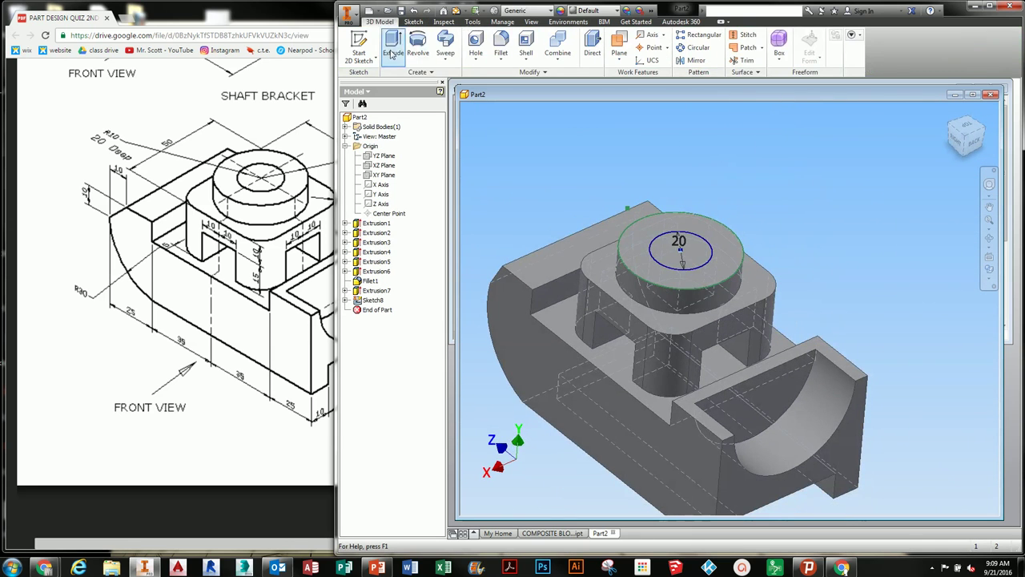
pyautogui.click(391, 49)
pyautogui.click(529, 145)
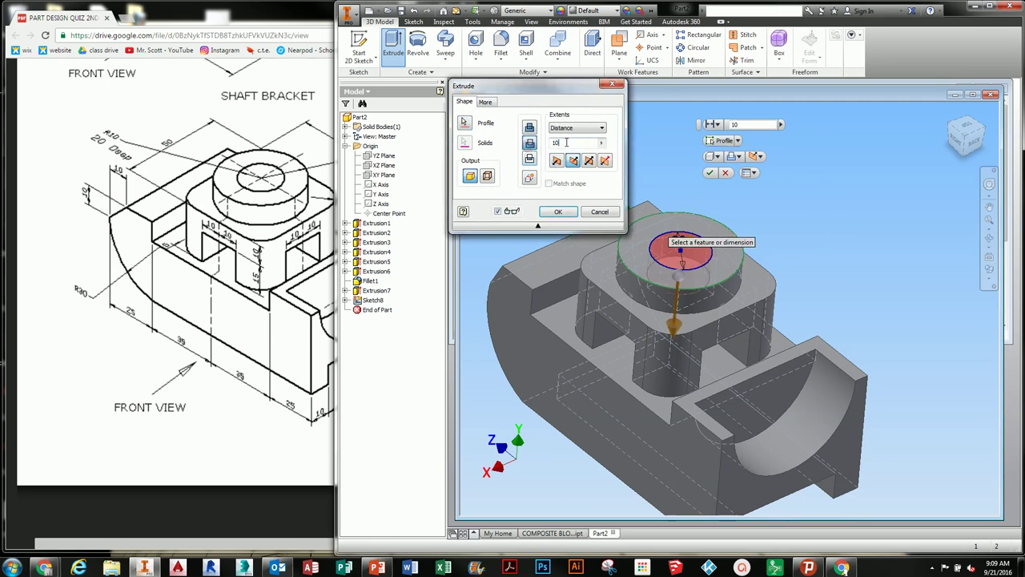
pyautogui.click(568, 213)
pyautogui.keyDown('shift'); pyautogui.moveTo(692, 377); pyautogui.dragTo(745, 309, button='middle'); pyautogui.keyUp('shift')
pyautogui.scroll(3, 761, 303)
pyautogui.click(976, 138)
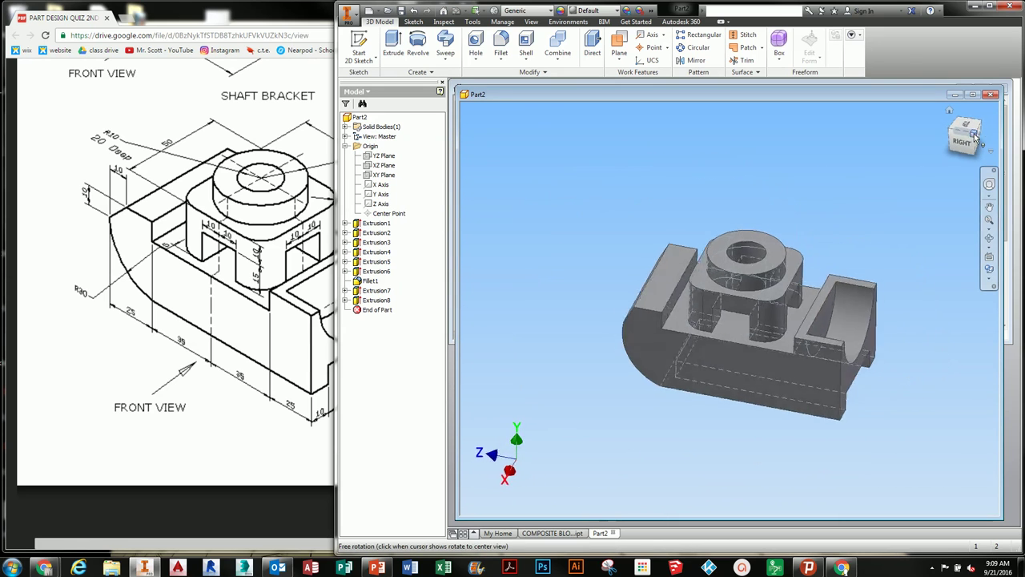
# Save the part as SHAFT BRACKET in the PART MODELING folder under __INVENTOR, _RESOURCES_LESSONS.
pyautogui.click(346, 13)
pyautogui.click(376, 160)
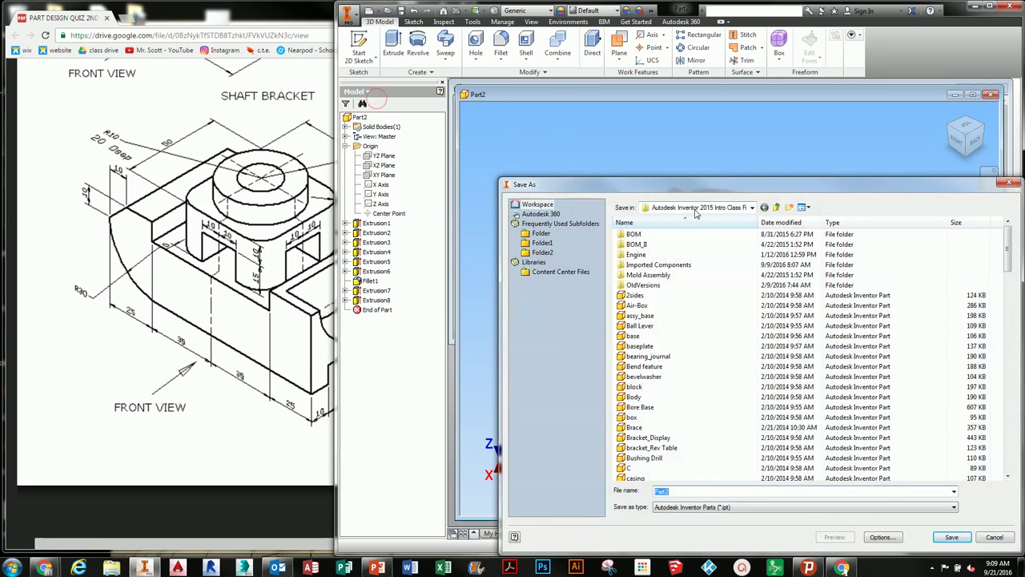
pyautogui.click(702, 208)
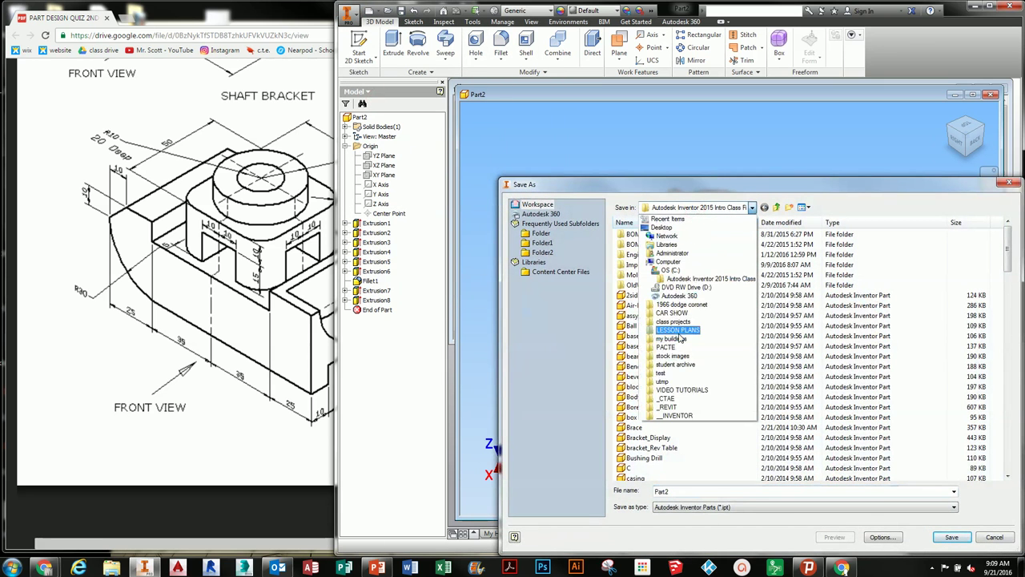
pyautogui.click(678, 416)
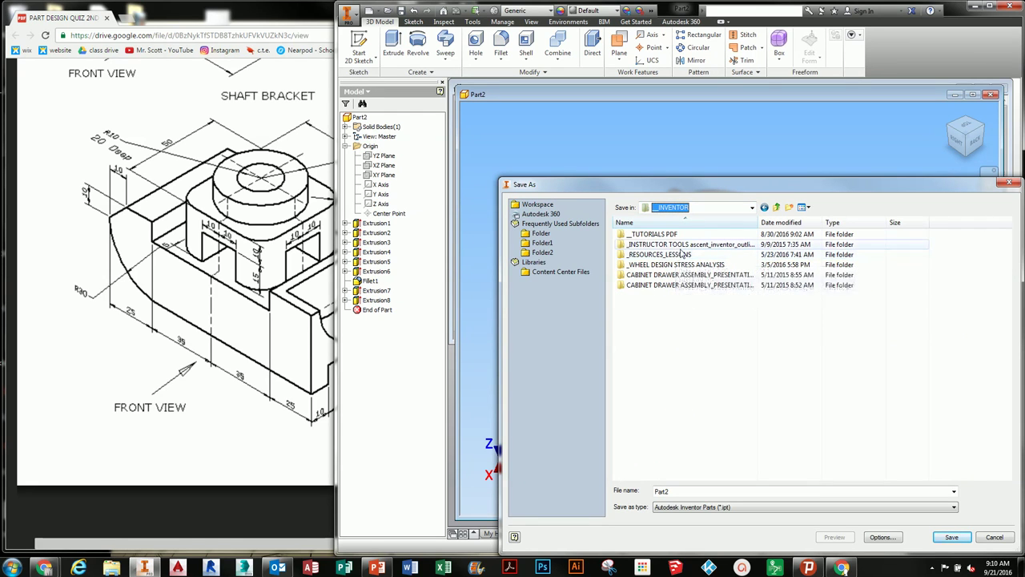
pyautogui.doubleClick(681, 254)
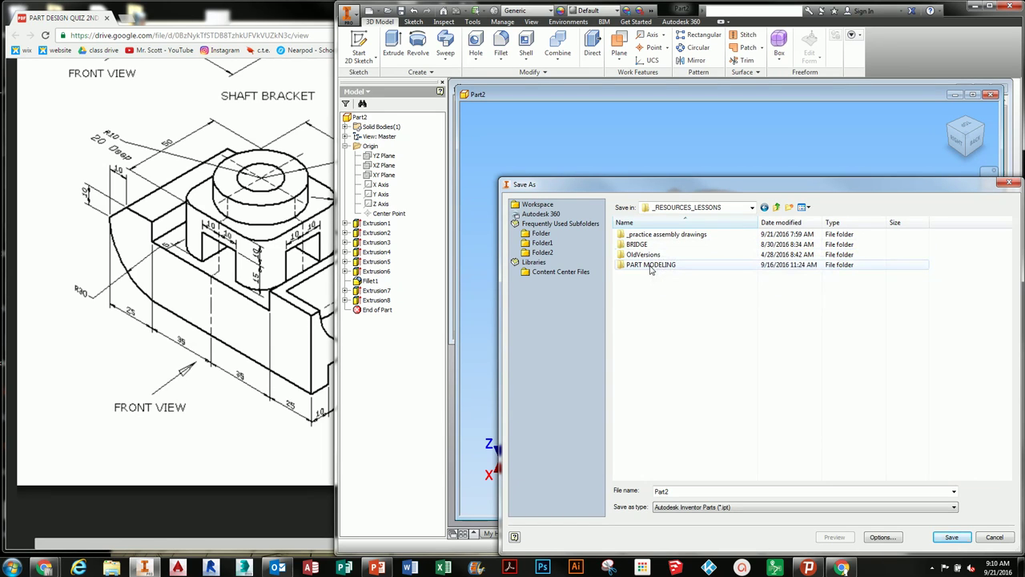
pyautogui.doubleClick(650, 265)
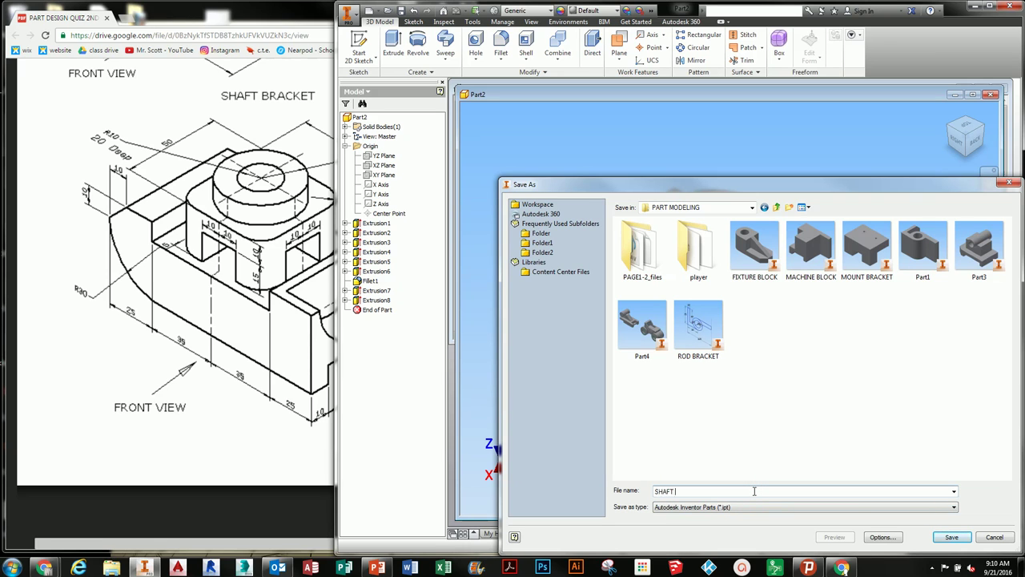
pyautogui.click(962, 537)
pyautogui.click(720, 397)
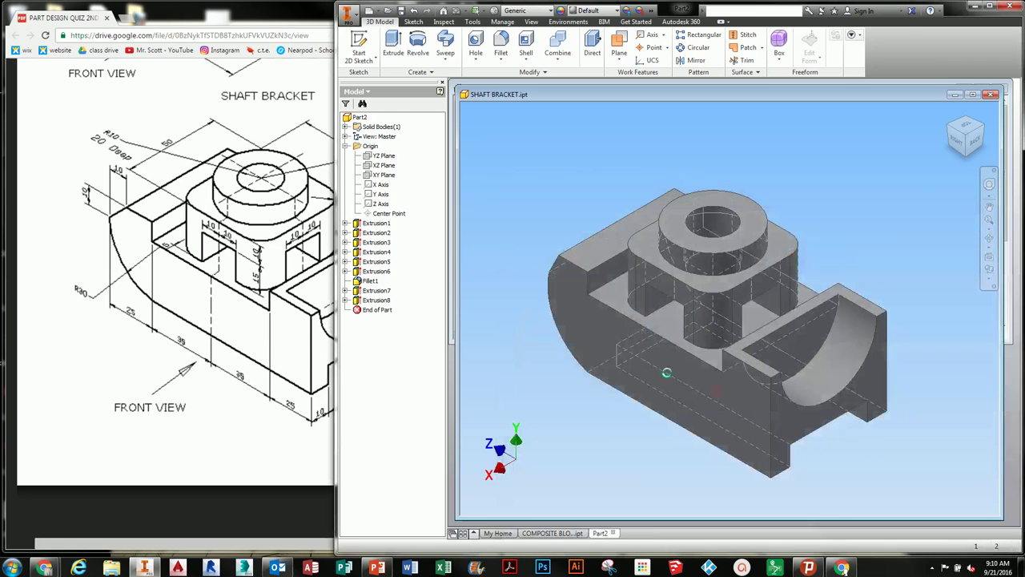
pyautogui.moveTo(475, 315); pyautogui.dragTo(494, 316, button='middle')
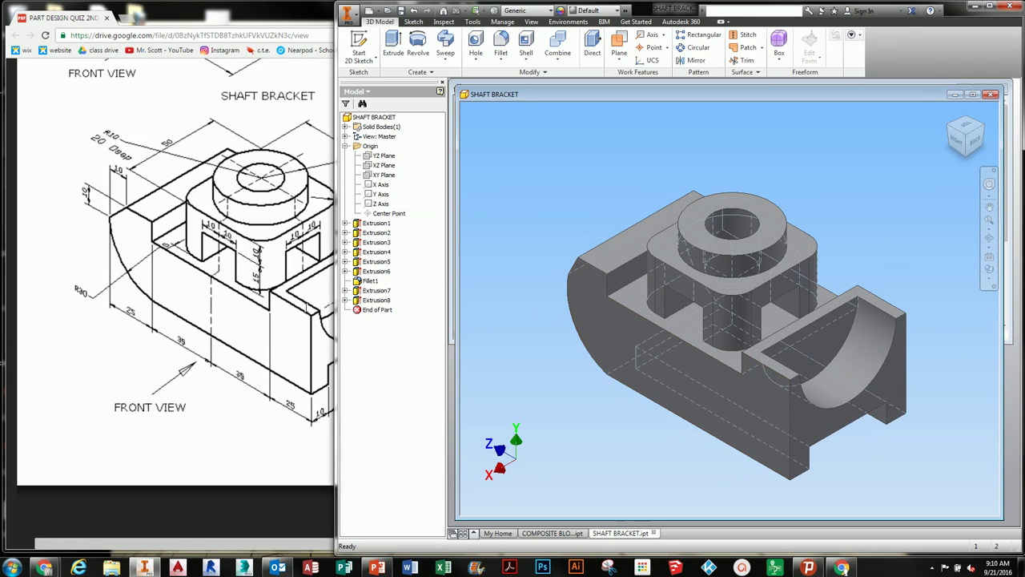
pyautogui.click(303, 301)
pyautogui.moveTo(614, 306); pyautogui.dragTo(550, 307, button='middle')
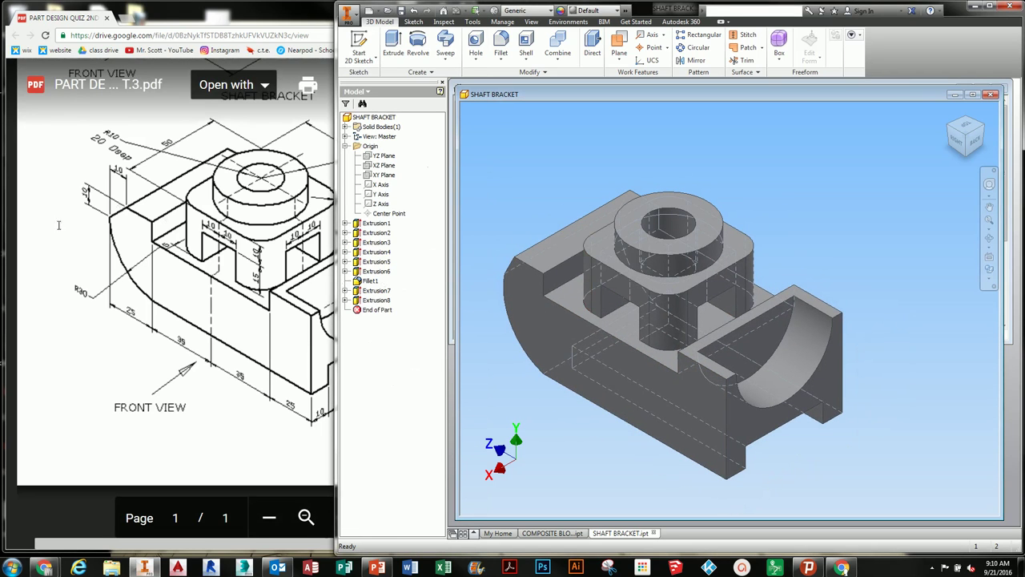